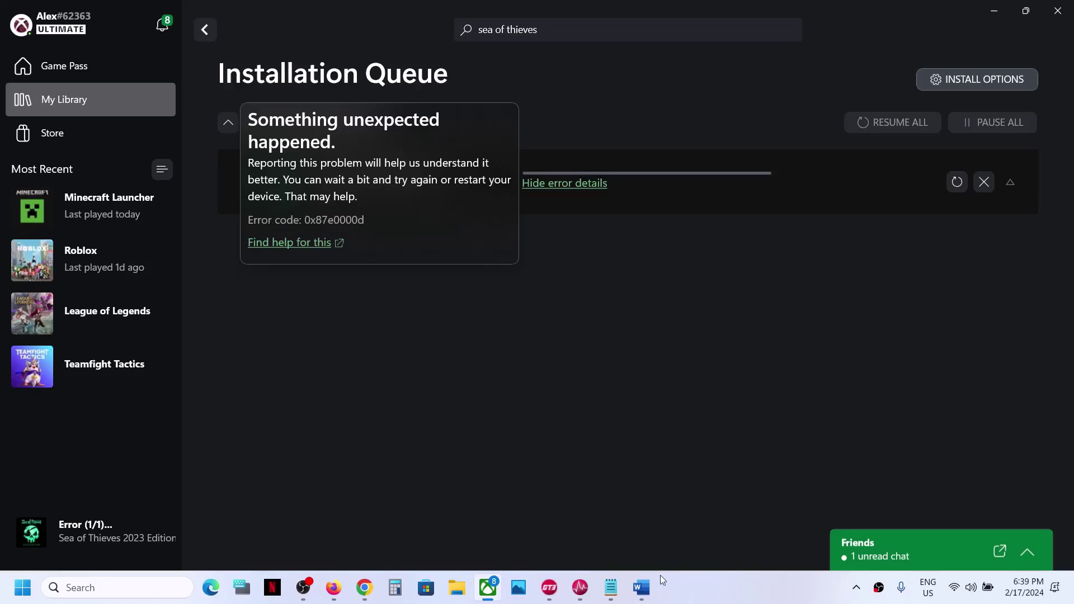
# Copy the xbox-live-status page address from the Word note
pyautogui.click(641, 589)
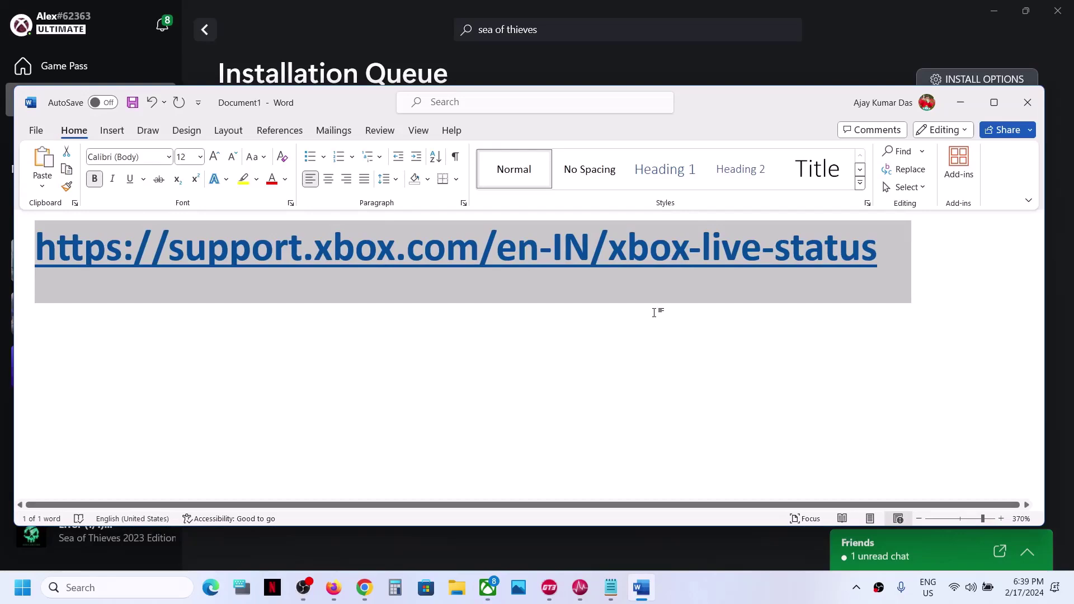
pyautogui.rightClick(624, 260)
pyautogui.click(684, 283)
# On the Xbox Status page, read the status key meanings for Limited and Major outage
pyautogui.click(364, 587)
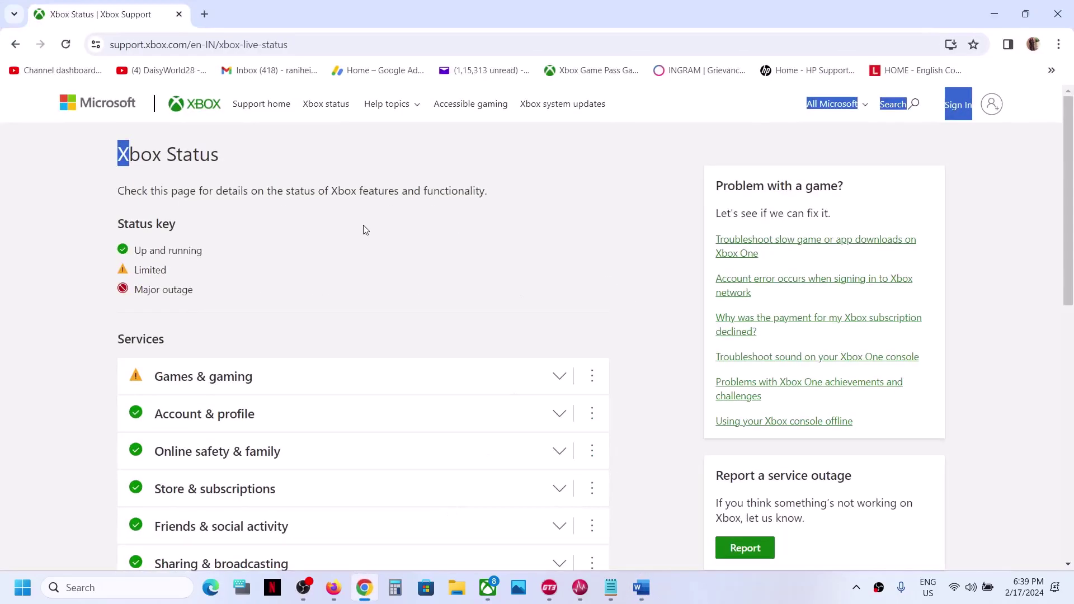
pyautogui.tripleClick(154, 154)
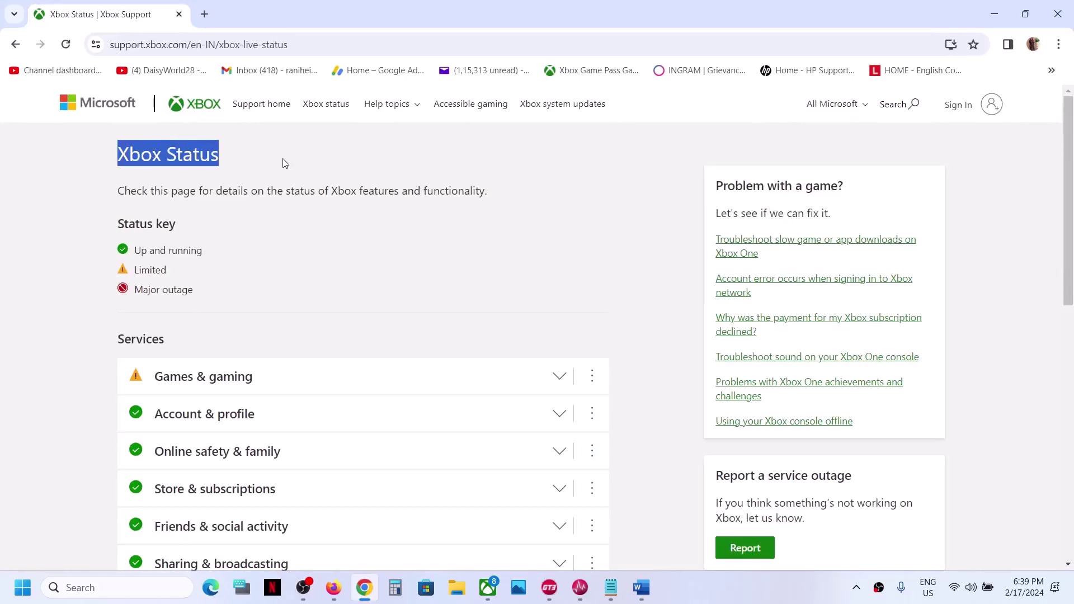
pyautogui.moveTo(120, 226); pyautogui.dragTo(214, 257)
pyautogui.moveTo(138, 276); pyautogui.dragTo(183, 278)
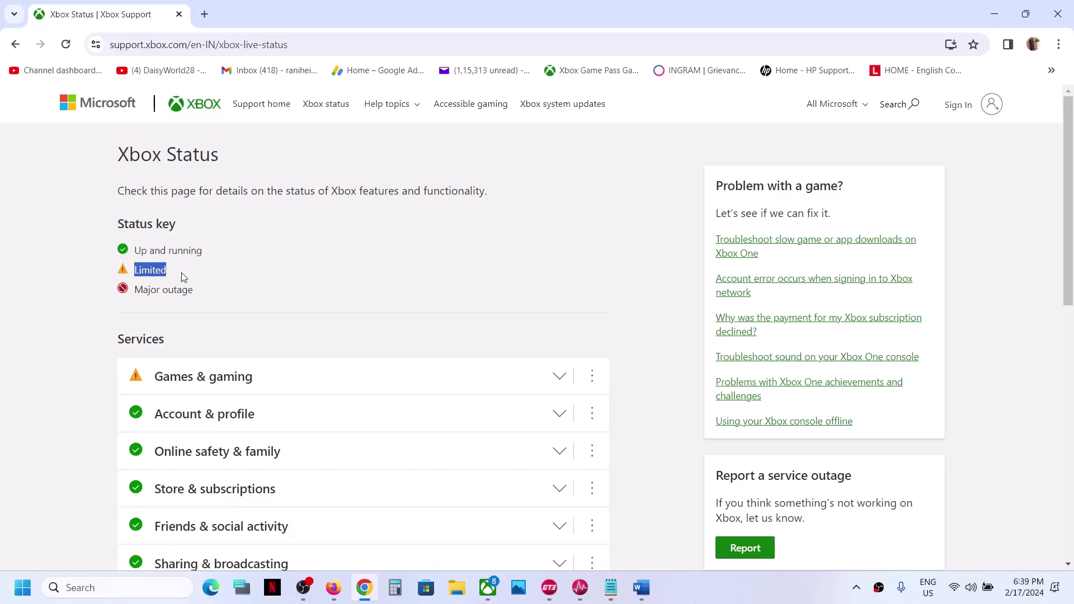
pyautogui.scroll(-1, 182, 276)
pyautogui.moveTo(141, 246); pyautogui.dragTo(227, 256)
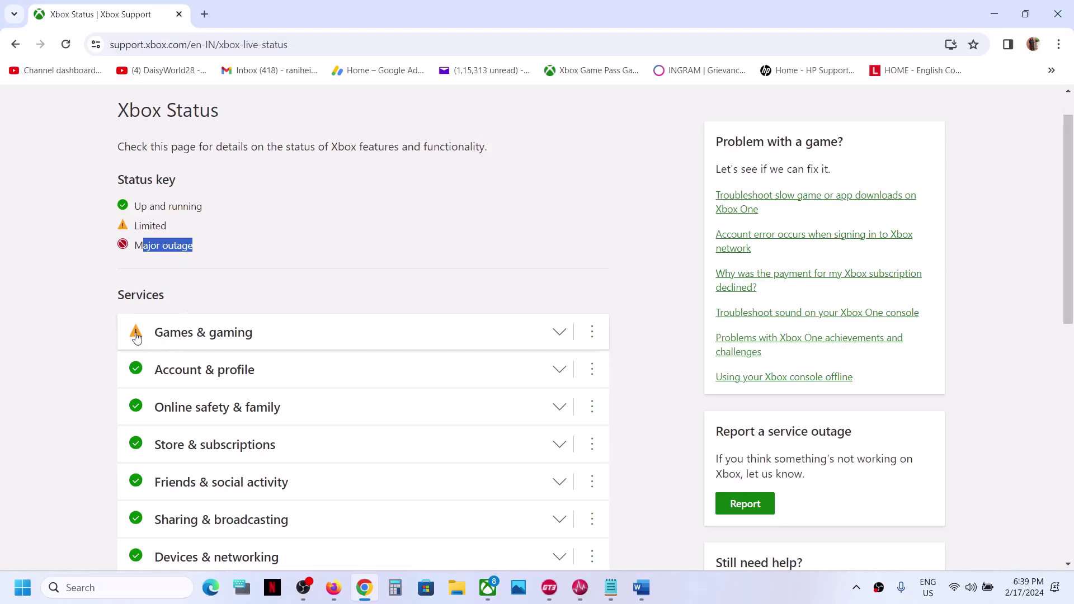
pyautogui.scroll(-2, 158, 300)
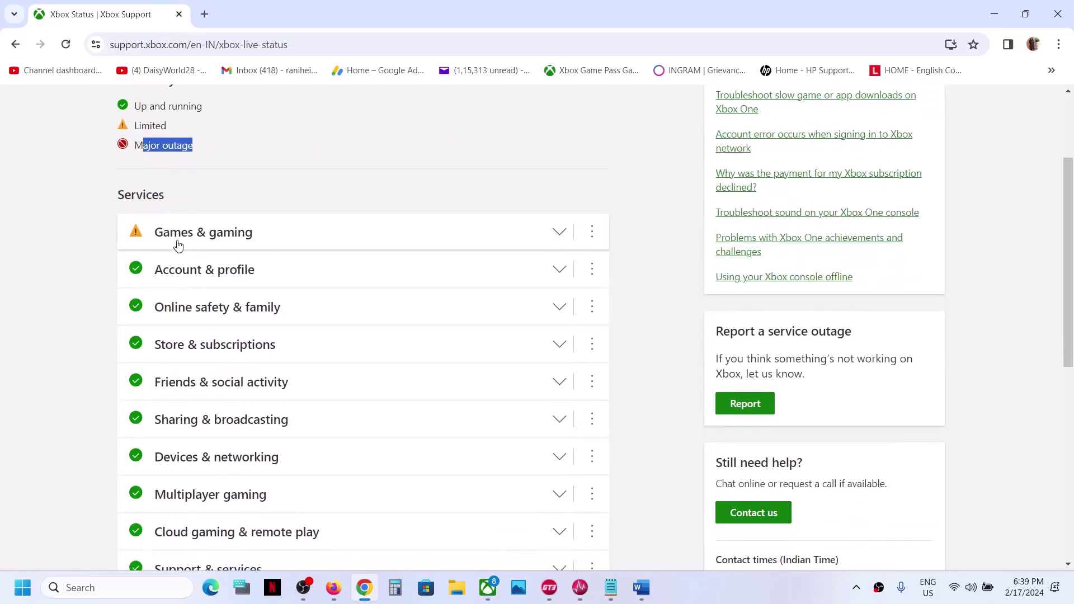
pyautogui.scroll(-1, 220, 240)
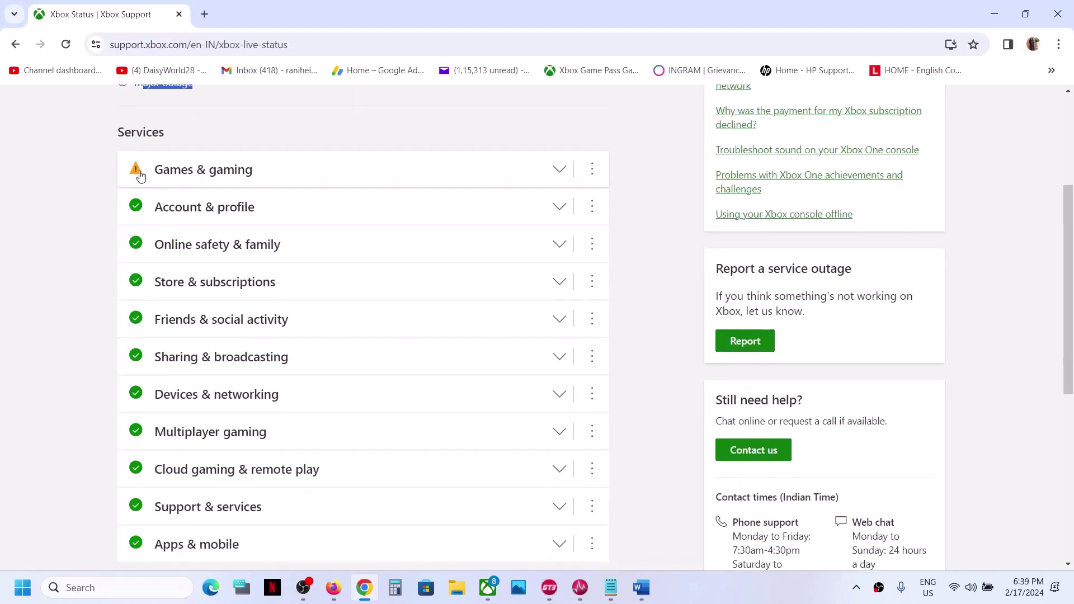
# Expand Games & gaming and review the Sea of Thieves outage, reported time and pending resolution
pyautogui.click(561, 173)
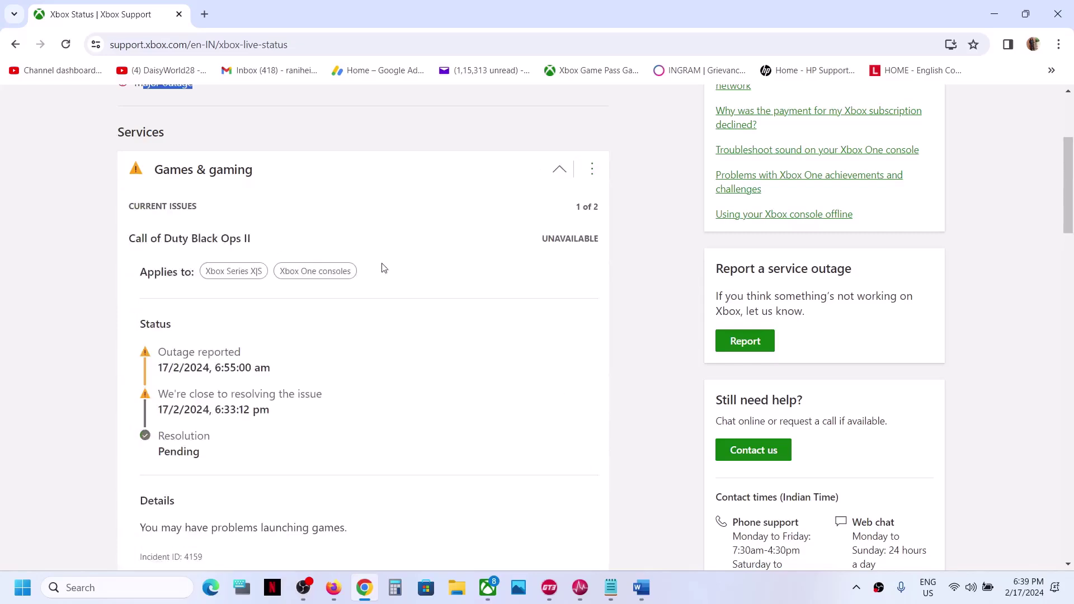
pyautogui.scroll(-8, 382, 267)
pyautogui.scroll(-2, 383, 268)
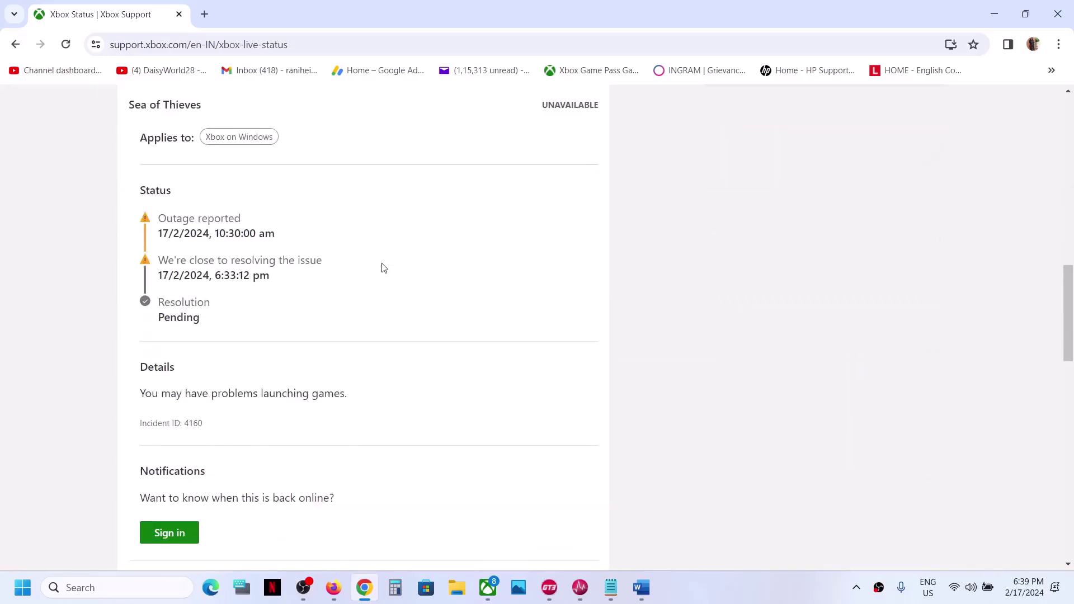
pyautogui.scroll(2, 382, 267)
pyautogui.moveTo(133, 162); pyautogui.dragTo(209, 178)
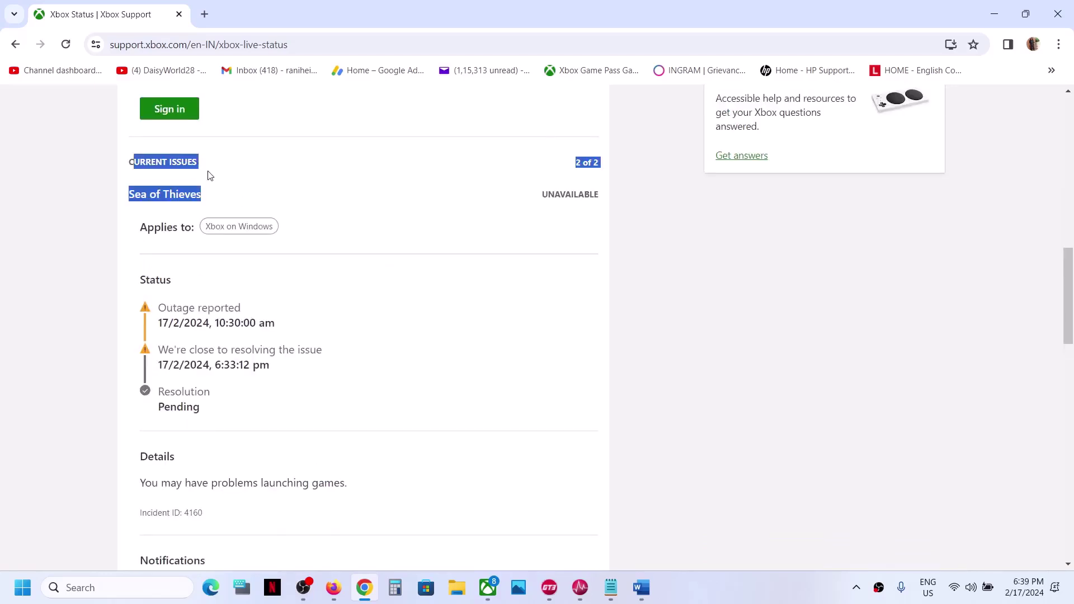
pyautogui.click(157, 195)
pyautogui.moveTo(142, 195); pyautogui.dragTo(187, 213)
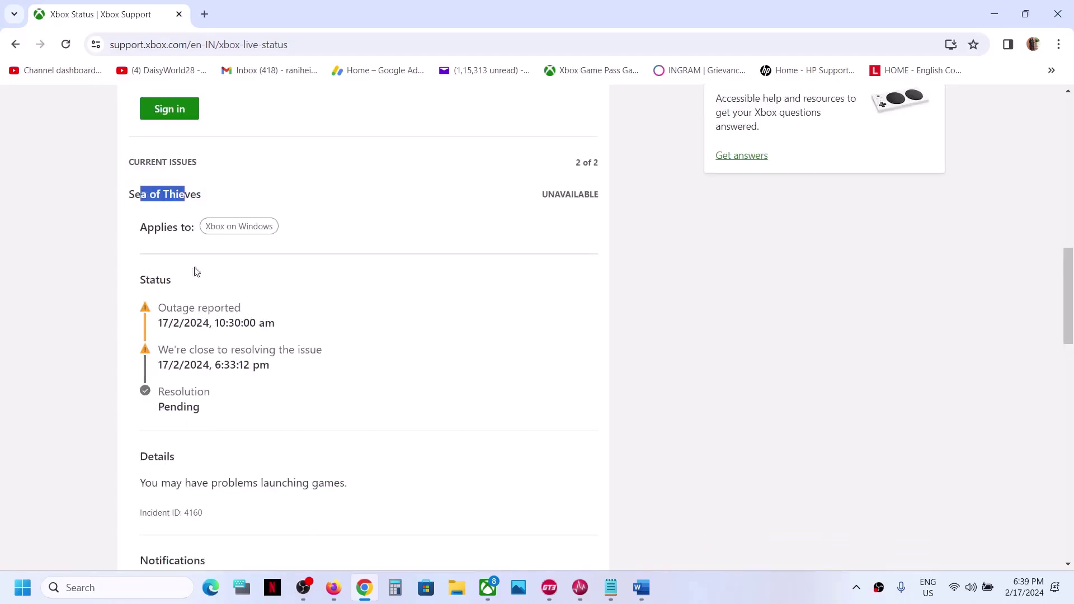
pyautogui.moveTo(166, 307); pyautogui.dragTo(280, 327)
pyautogui.moveTo(166, 350); pyautogui.dragTo(312, 350)
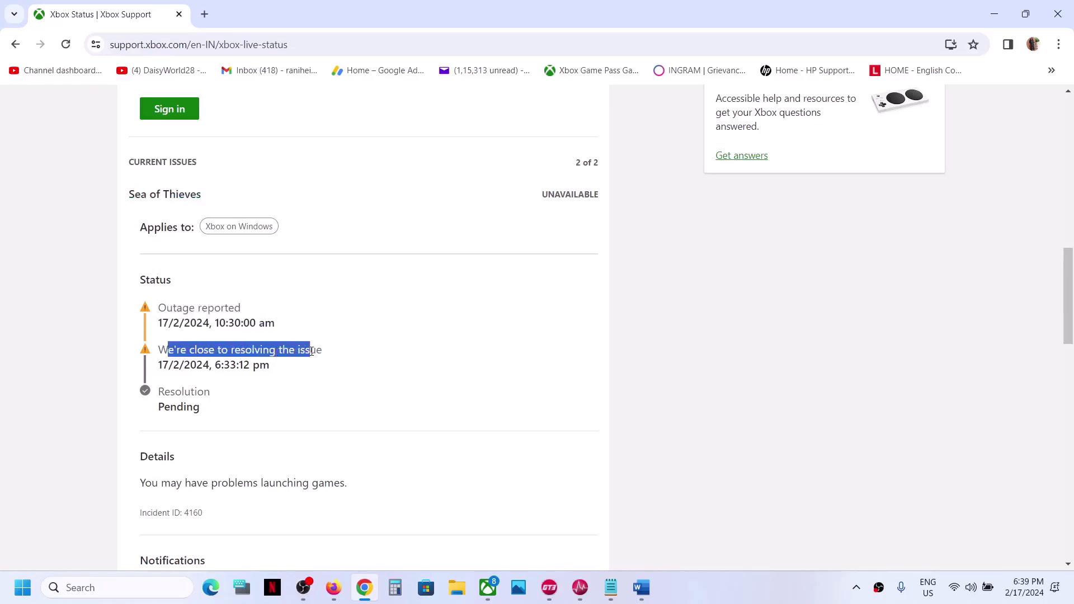
pyautogui.moveTo(165, 393); pyautogui.dragTo(209, 415)
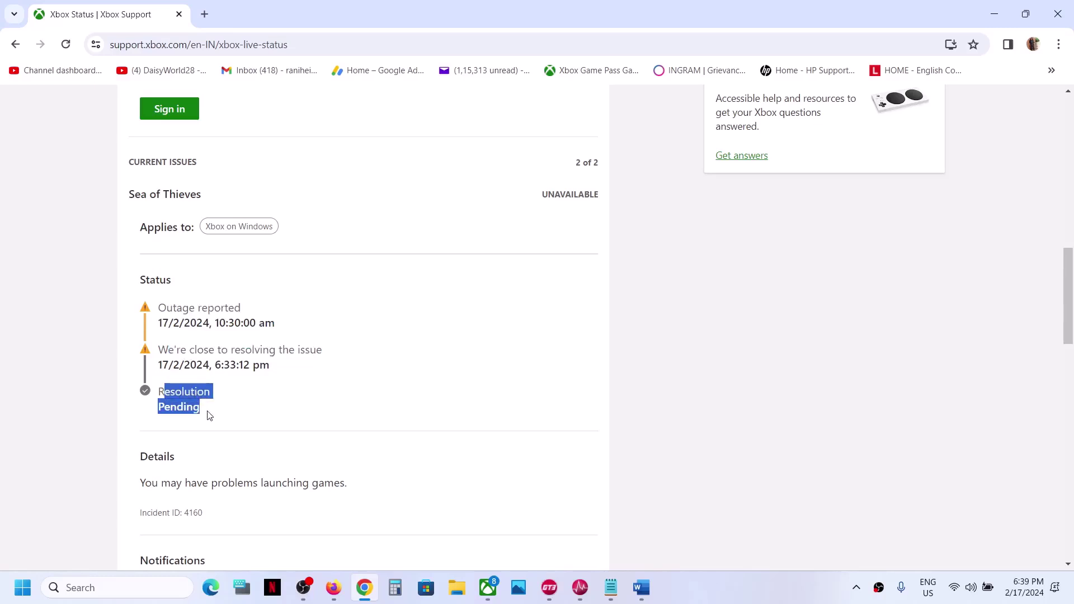
pyautogui.click(208, 415)
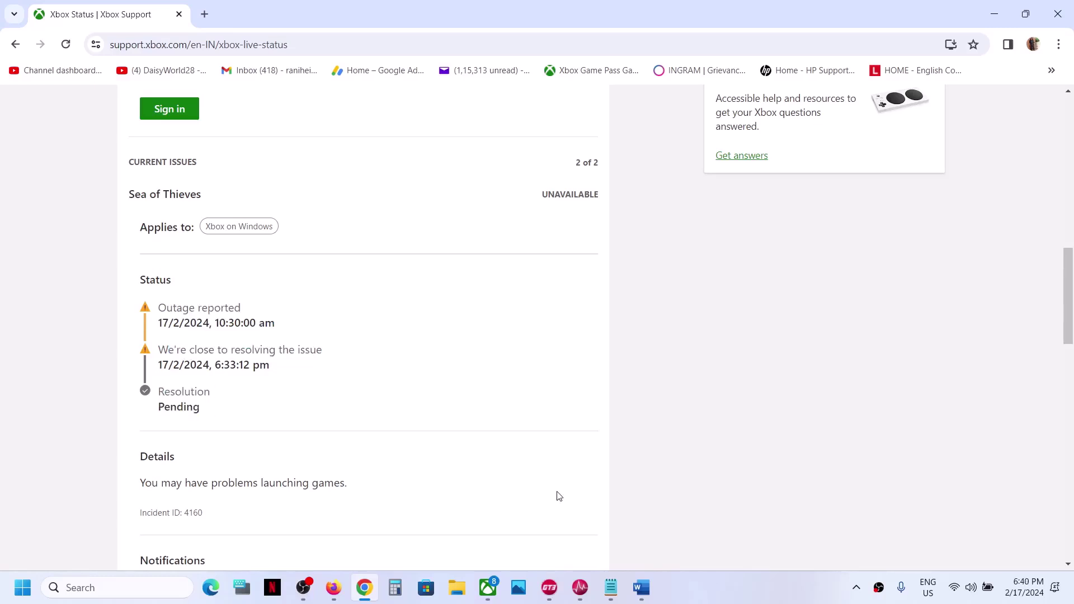
pyautogui.scroll(12, 556, 496)
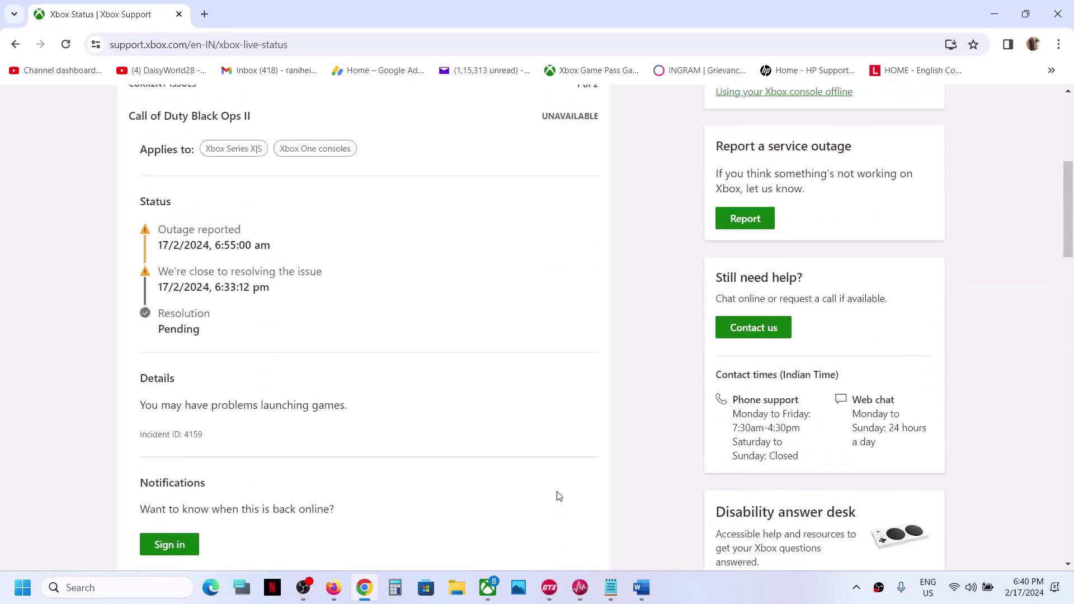
# Re-expand Games & gaming and recheck the Sea of Thieves pending resolution status
pyautogui.click(209, 289)
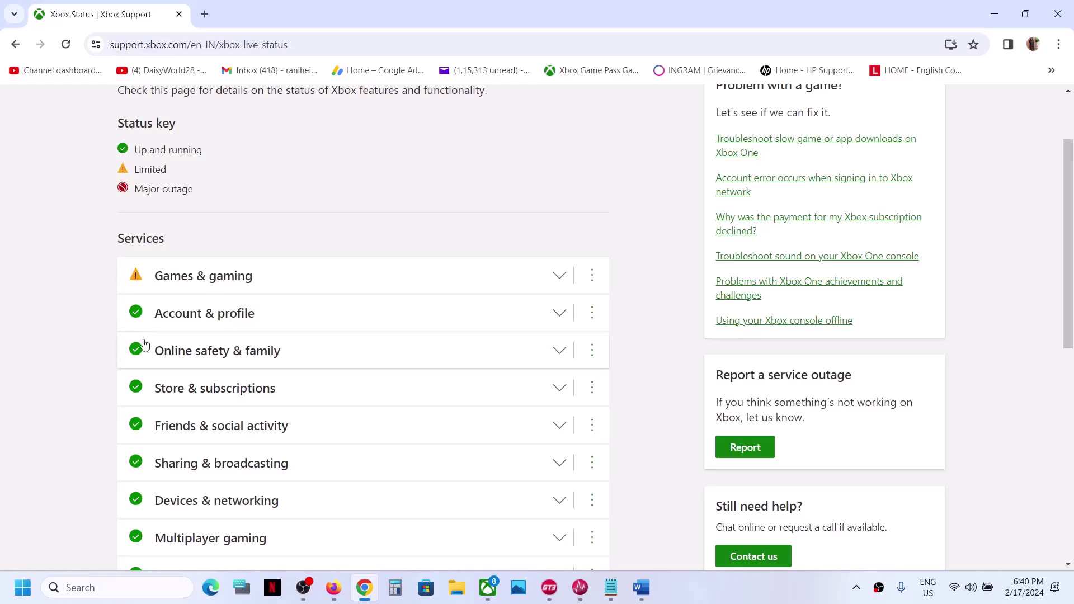
pyautogui.scroll(-2, 148, 377)
pyautogui.scroll(3, 148, 376)
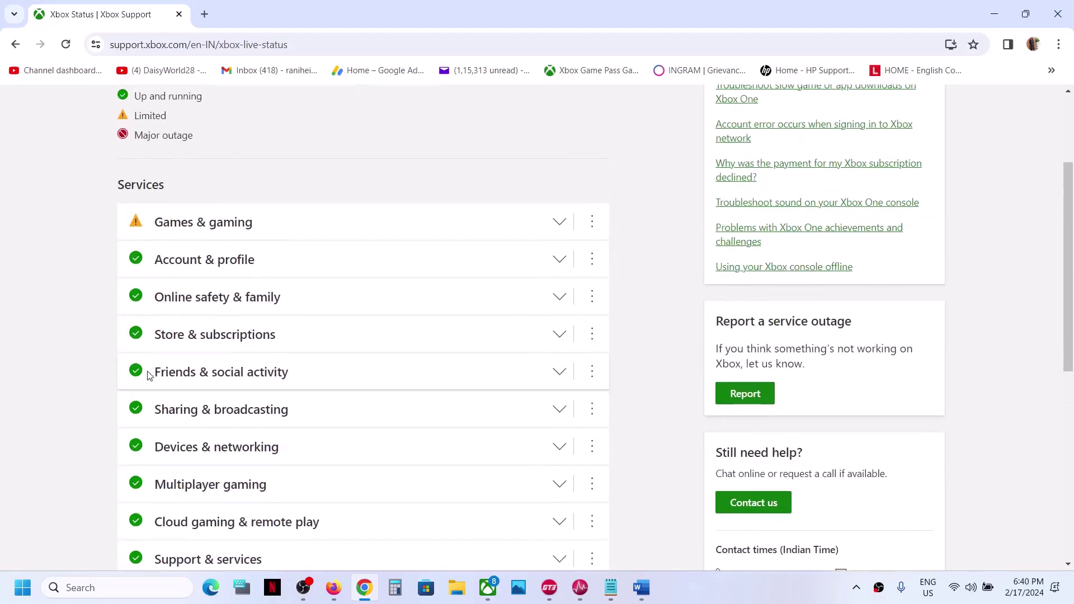
pyautogui.scroll(-1, 246, 254)
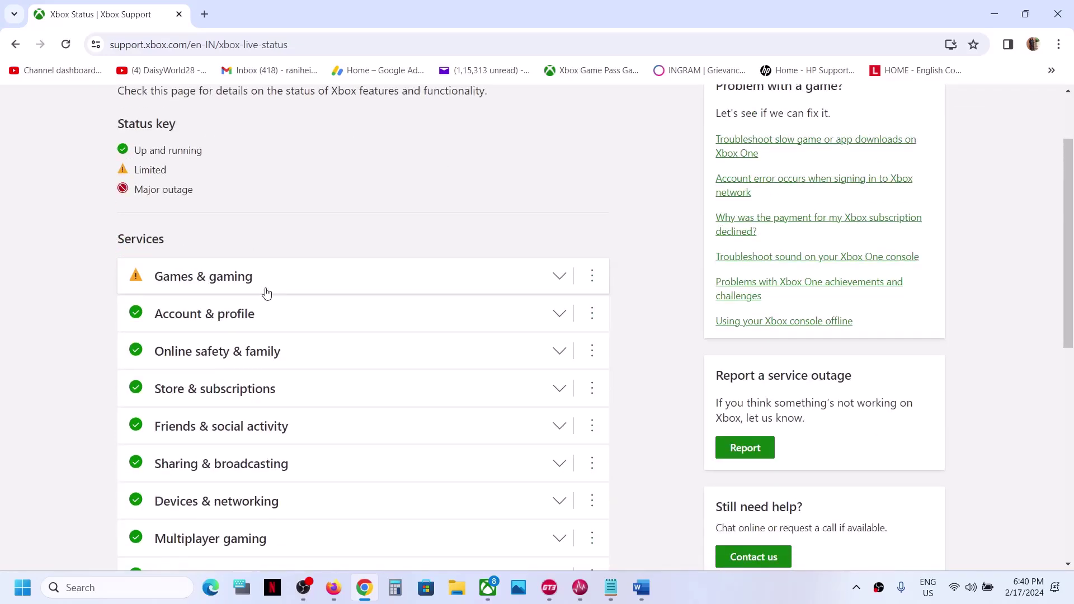
pyautogui.click(266, 292)
pyautogui.scroll(-10, 267, 292)
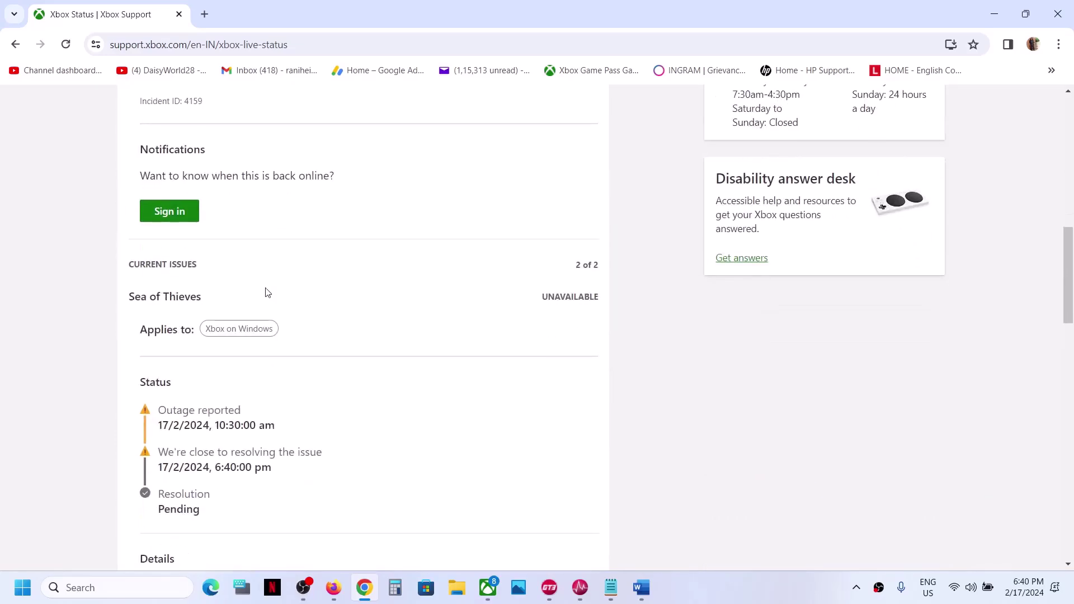
pyautogui.moveTo(164, 316); pyautogui.dragTo(206, 337)
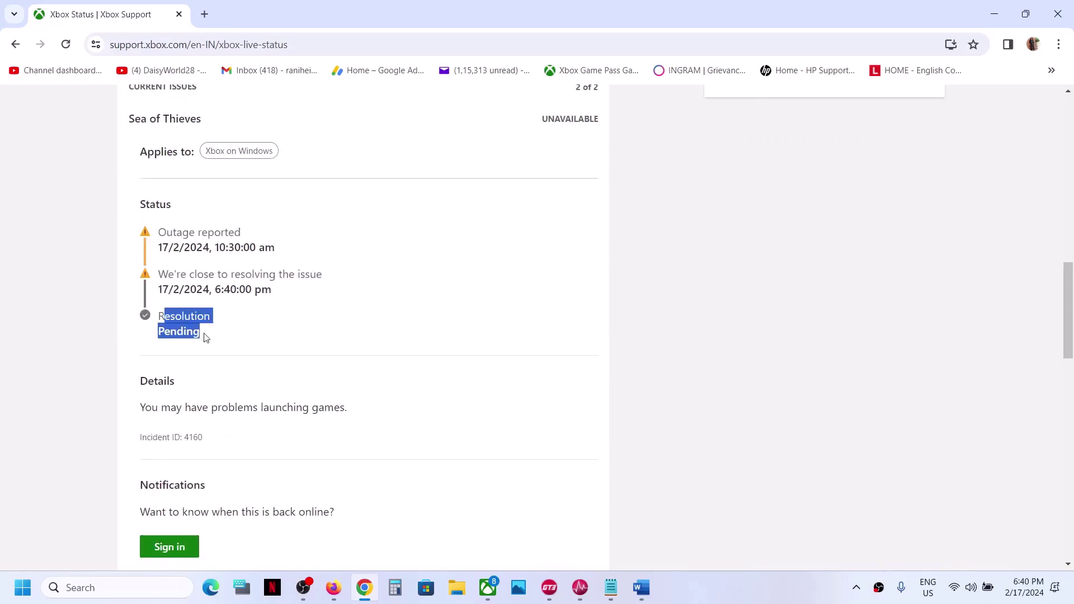
pyautogui.click(205, 337)
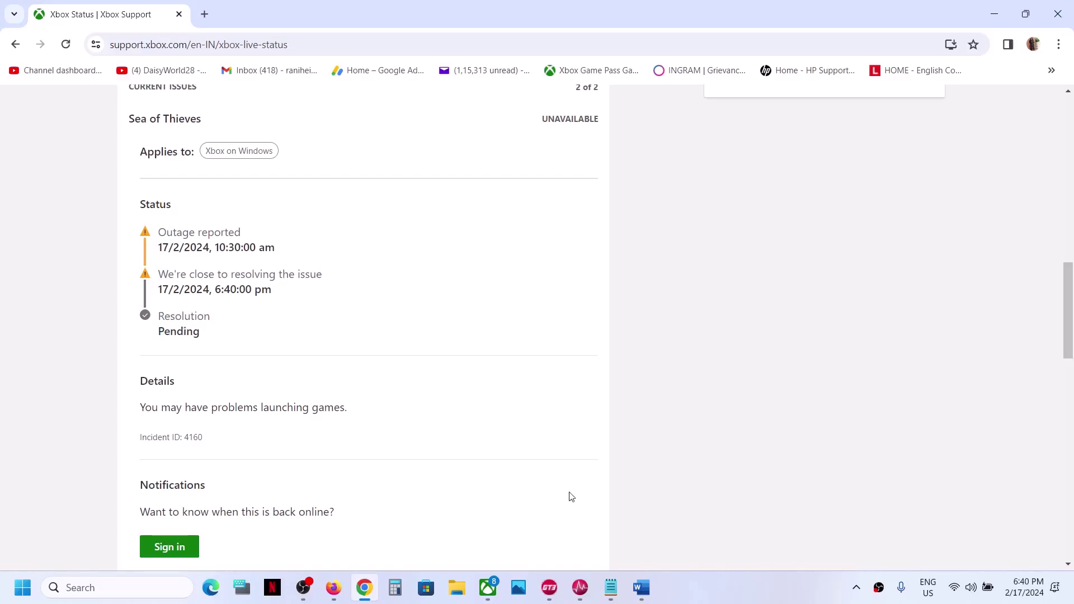
# View and dismiss the Sea of Thieves install error details in the Xbox app
pyautogui.click(487, 587)
pyautogui.click(556, 187)
pyautogui.click(576, 316)
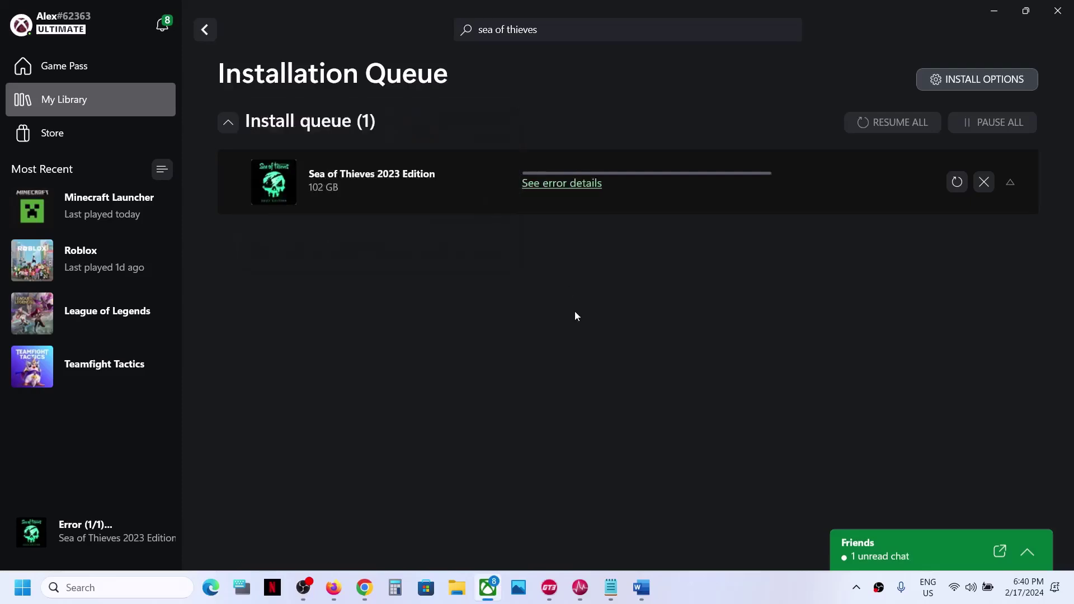
# Collapse Games & gaming on the Xbox Status page and scroll back to the top
pyautogui.click(364, 587)
pyautogui.scroll(10, 261, 339)
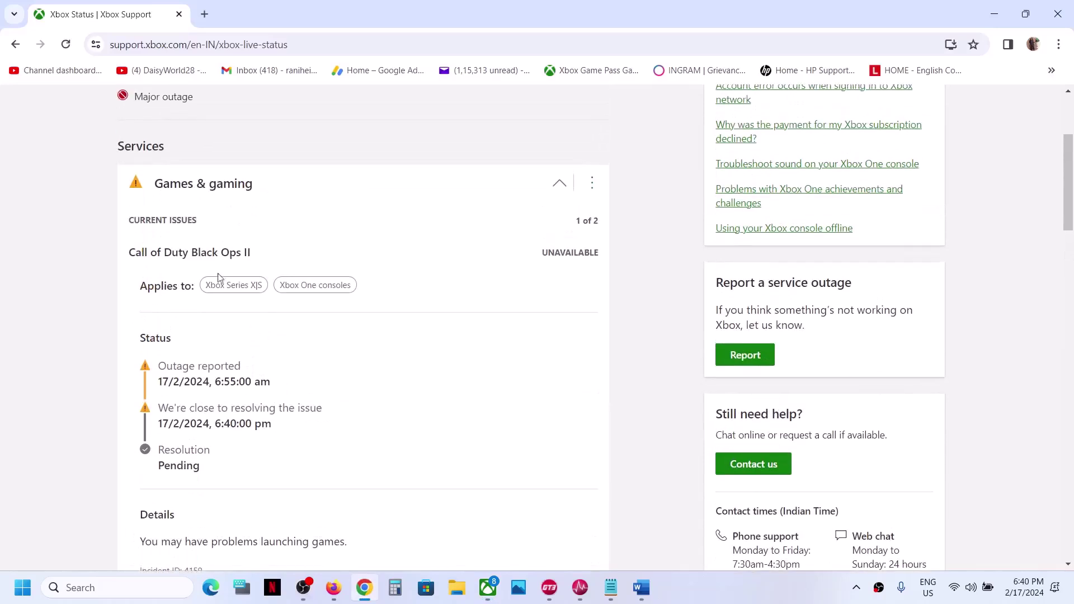
pyautogui.click(197, 190)
pyautogui.scroll(-1, 197, 191)
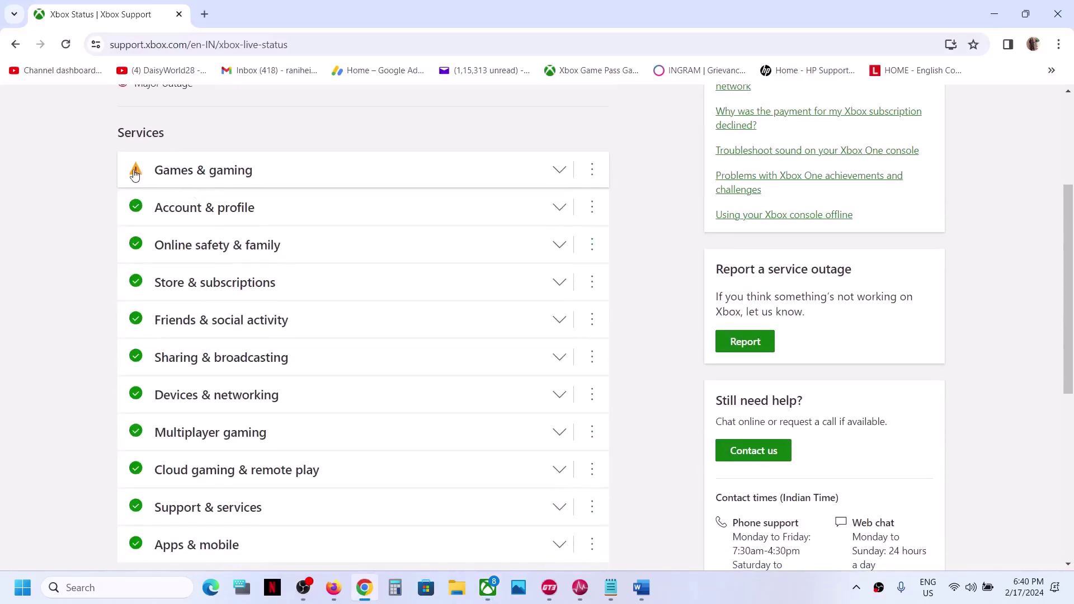
pyautogui.scroll(3, 161, 266)
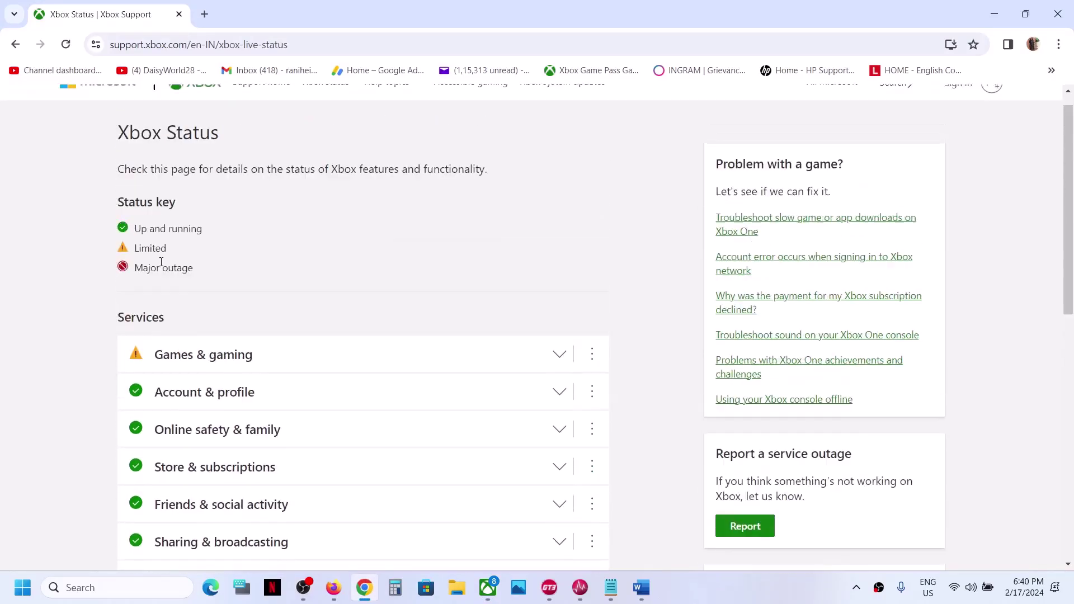
# Highlight Step 1's advice to sign in with the same account in the Word note
pyautogui.click(718, 588)
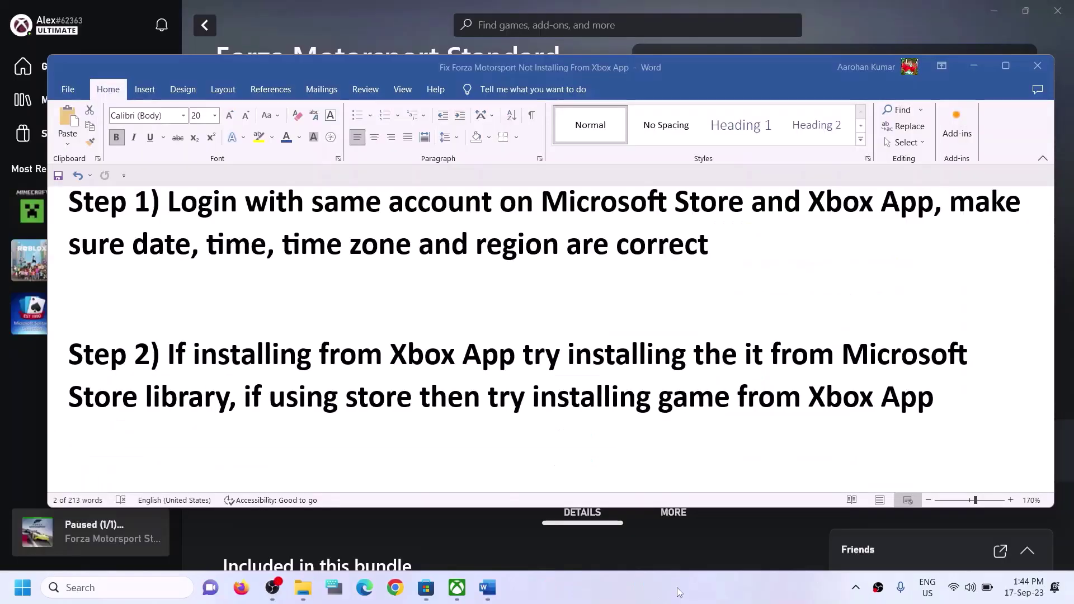
pyautogui.moveTo(184, 206); pyautogui.dragTo(933, 208)
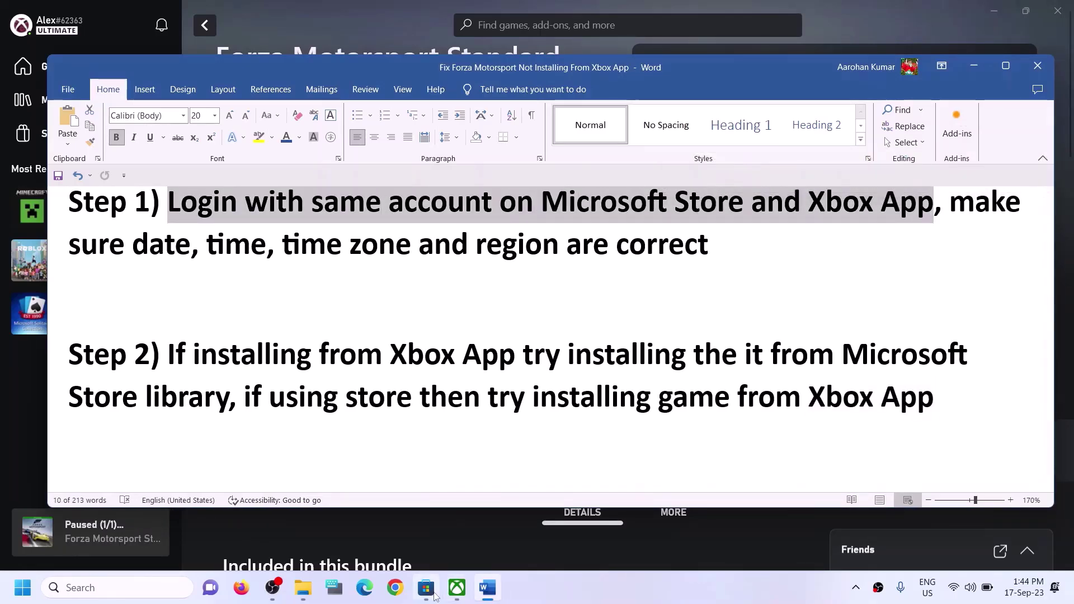
pyautogui.click(428, 588)
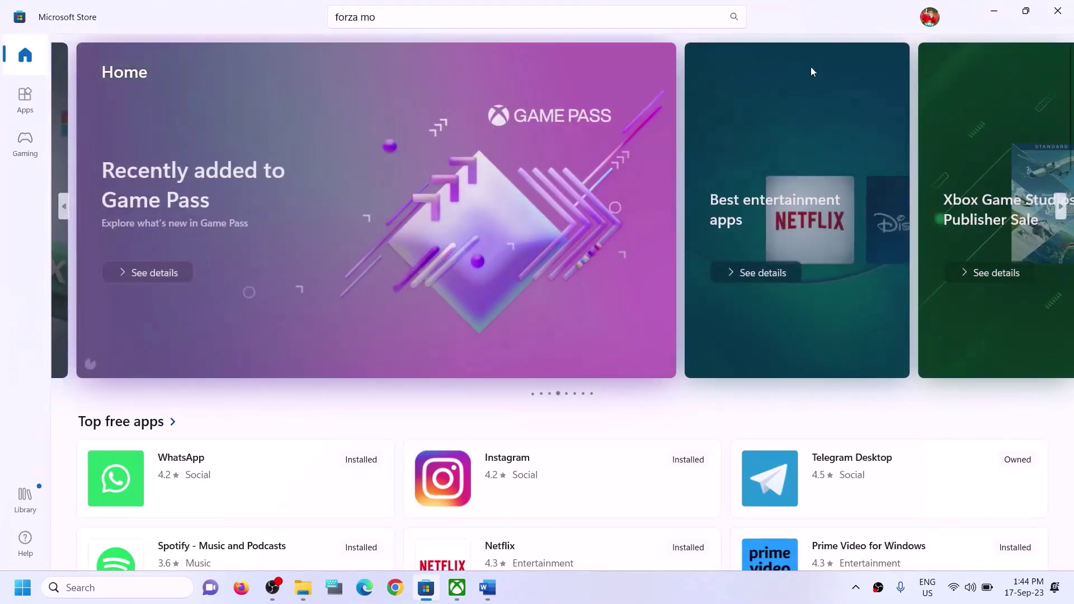
# Sign out of Microsoft Store, then sign back in with the second account using the Windows PIN
pyautogui.click(931, 18)
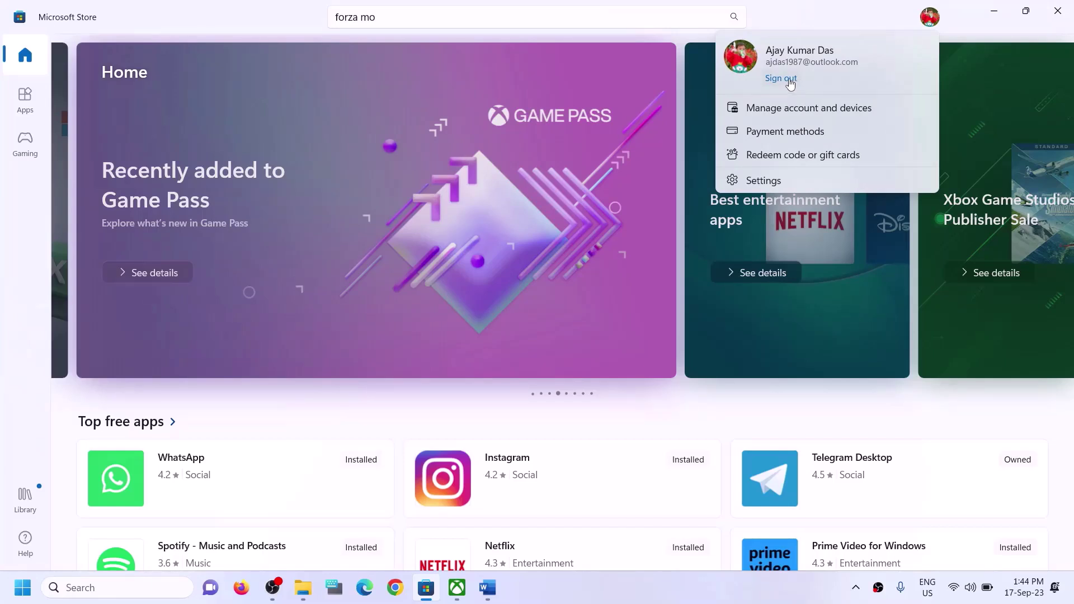
pyautogui.click(790, 81)
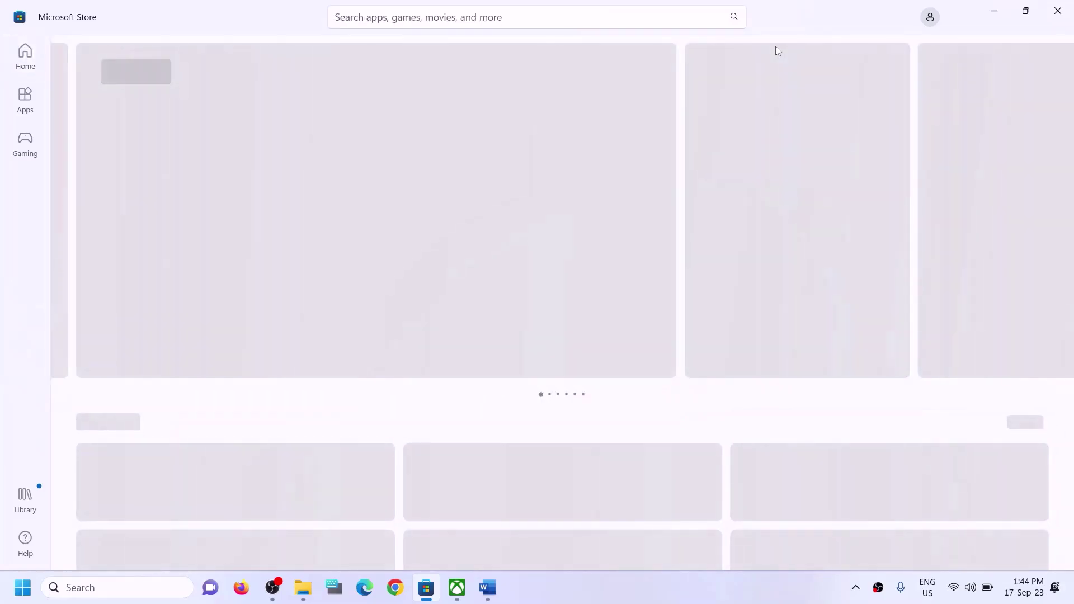
pyautogui.click(931, 17)
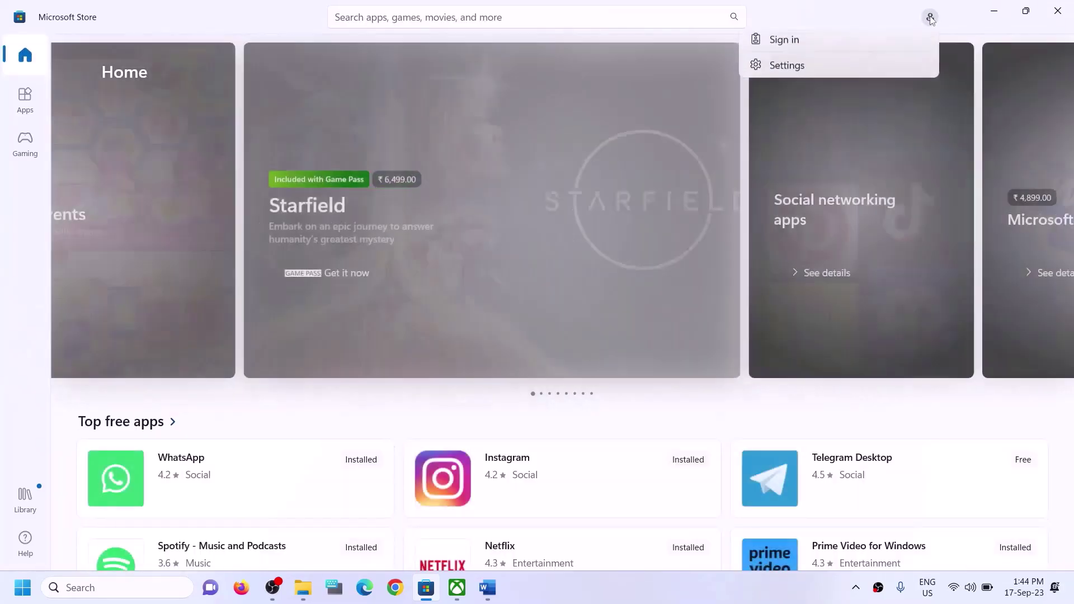
pyautogui.click(786, 35)
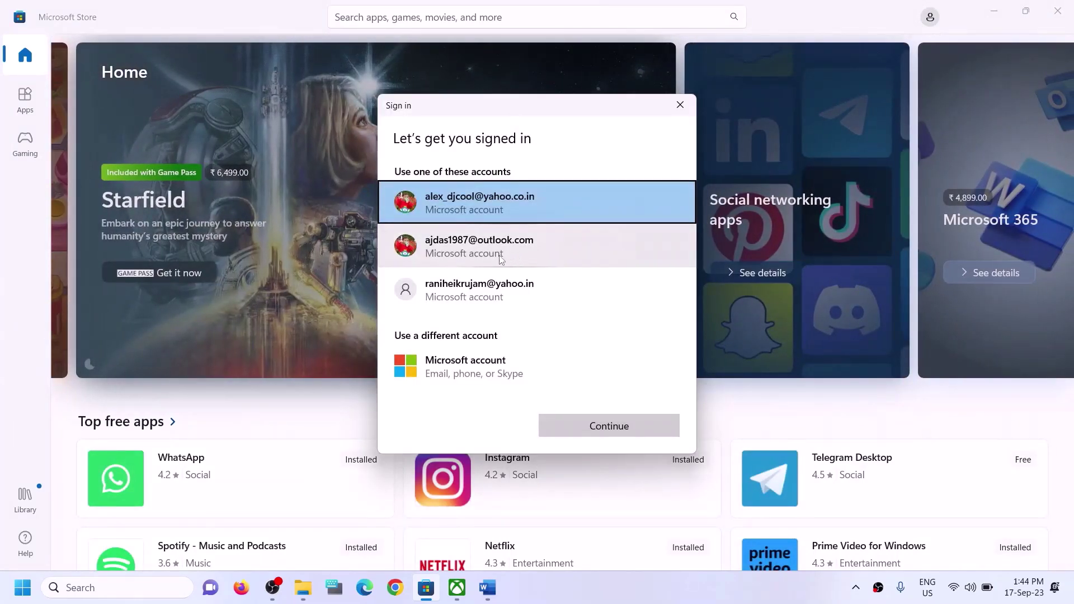
pyautogui.click(509, 253)
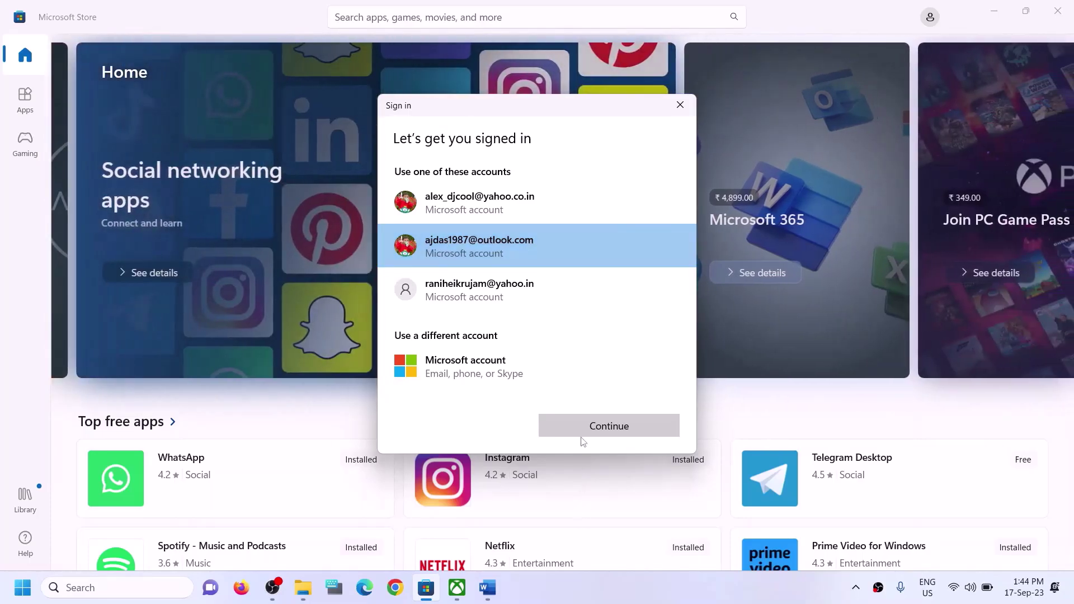
pyautogui.click(582, 426)
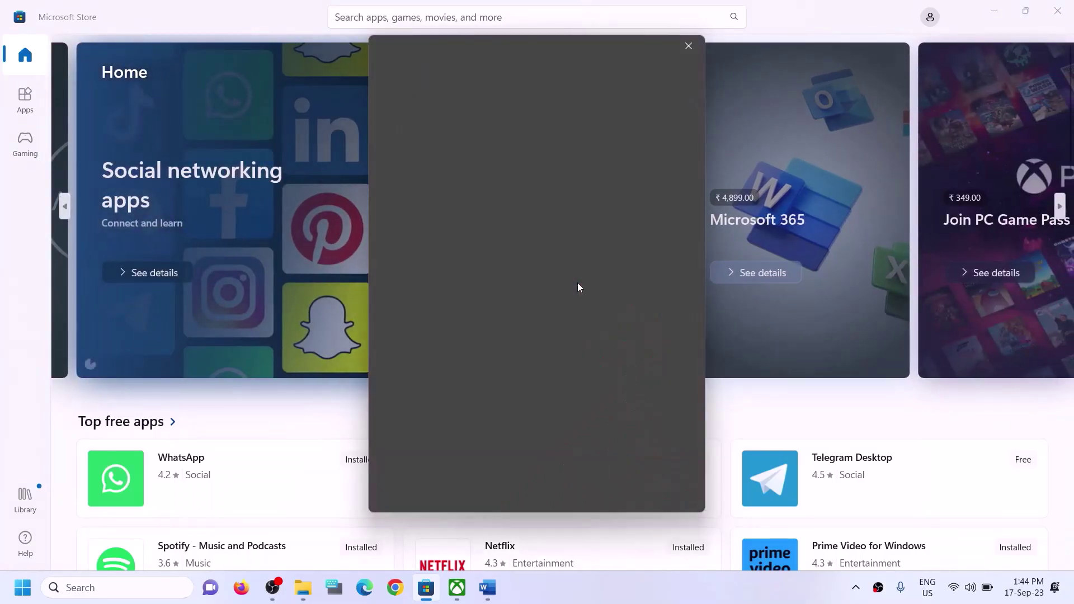
pyautogui.write('1234')
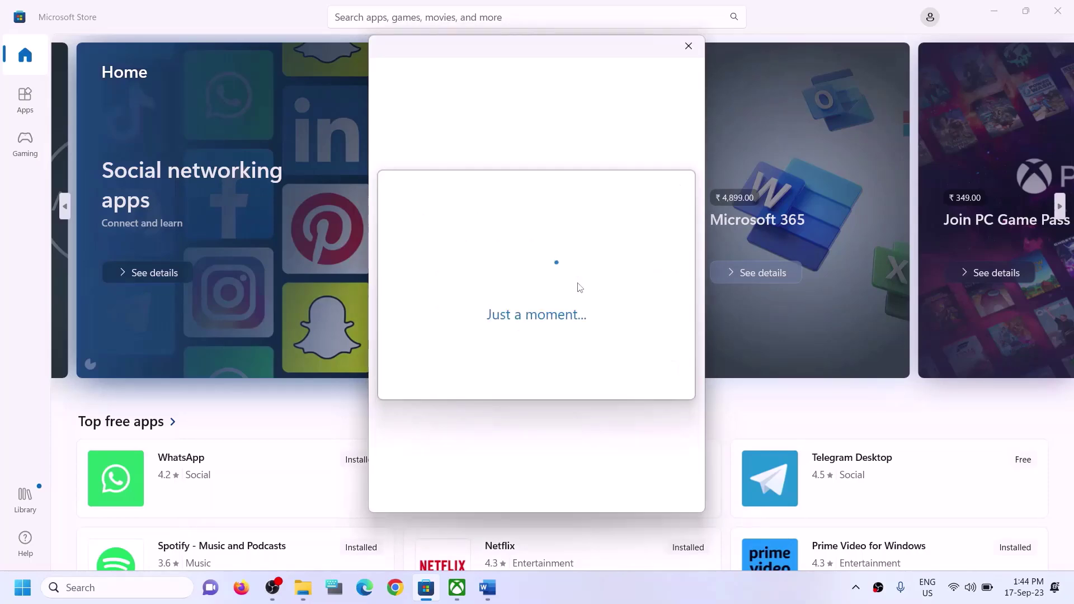
pyautogui.click(458, 588)
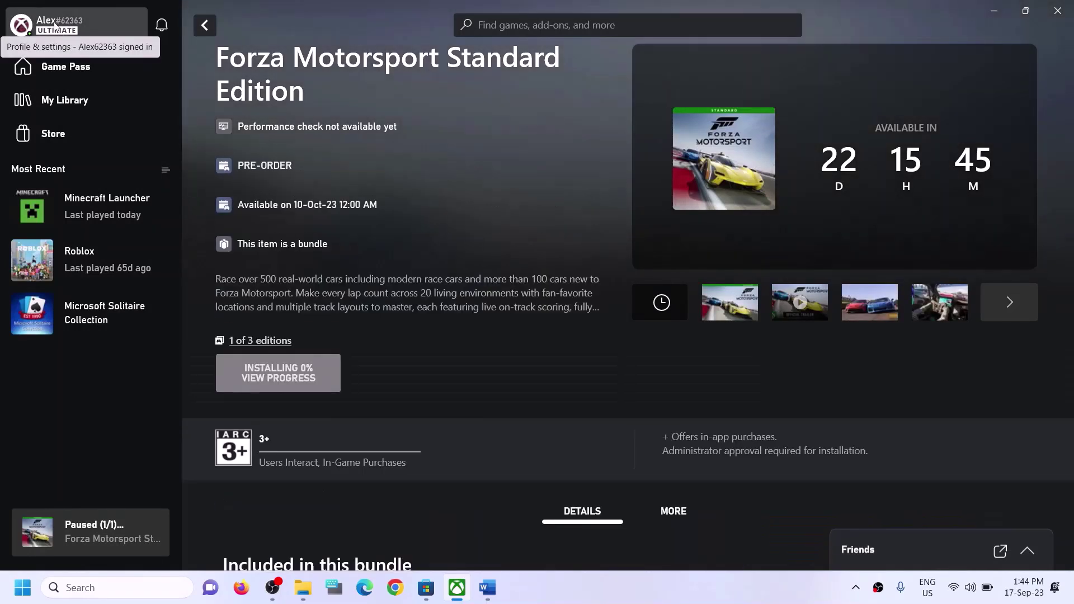
# Sign out of the current Xbox account from the profile menu, then choose Sign in
pyautogui.click(54, 25)
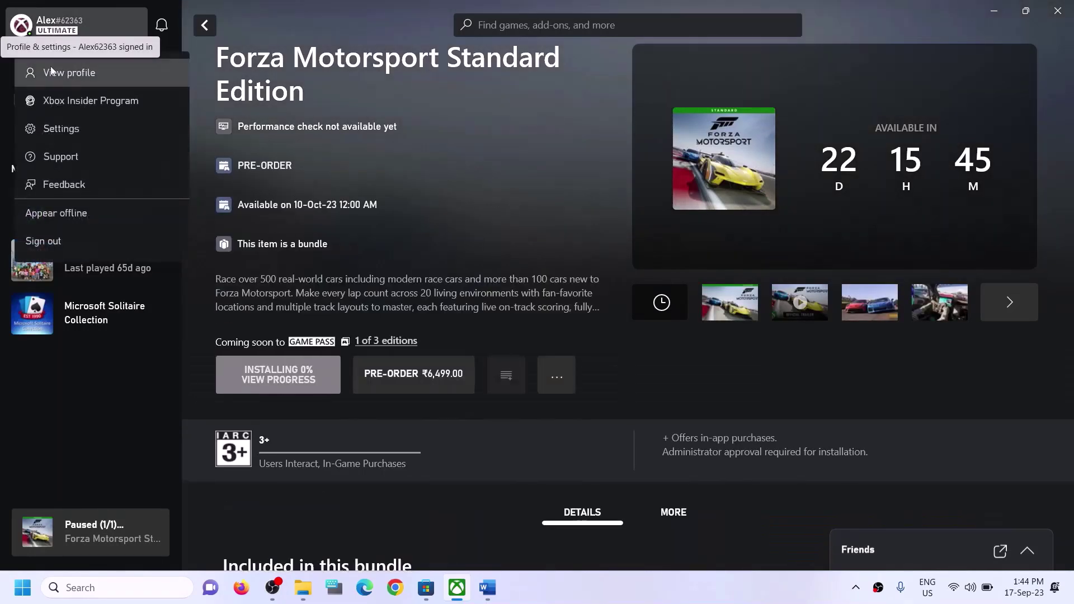
pyautogui.click(40, 242)
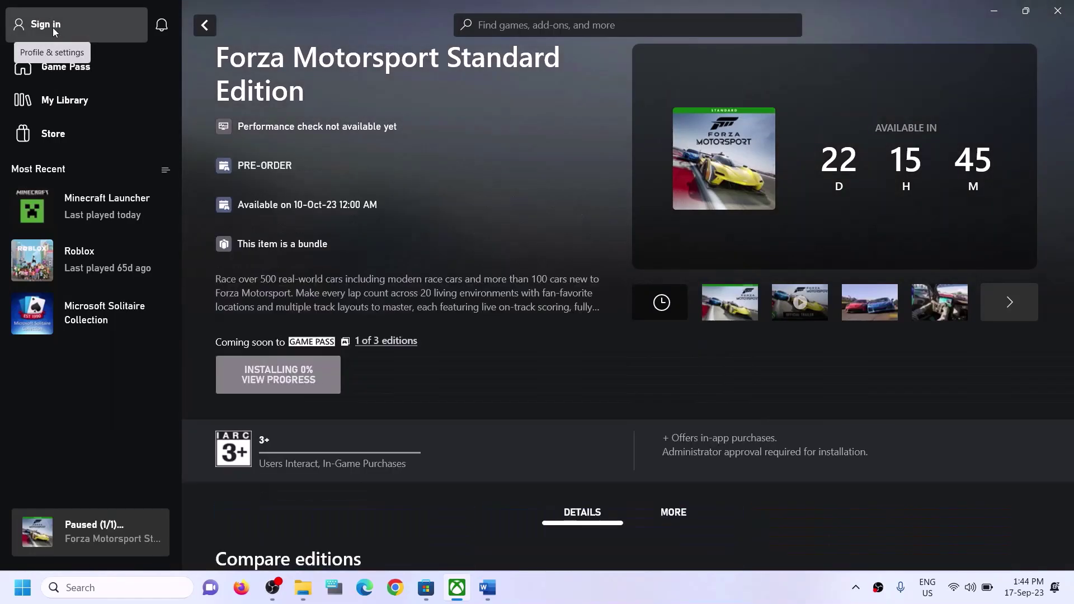
pyautogui.click(54, 29)
pyautogui.click(39, 187)
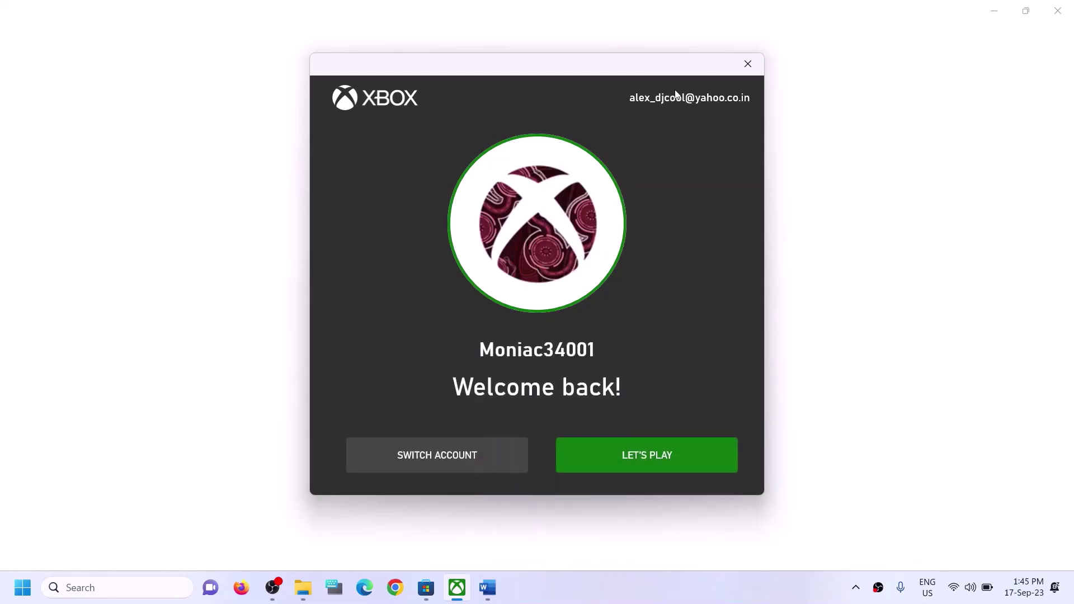
# Sign into the Xbox app with the second Microsoft account, then highlight Step 2 in Word
pyautogui.click(428, 454)
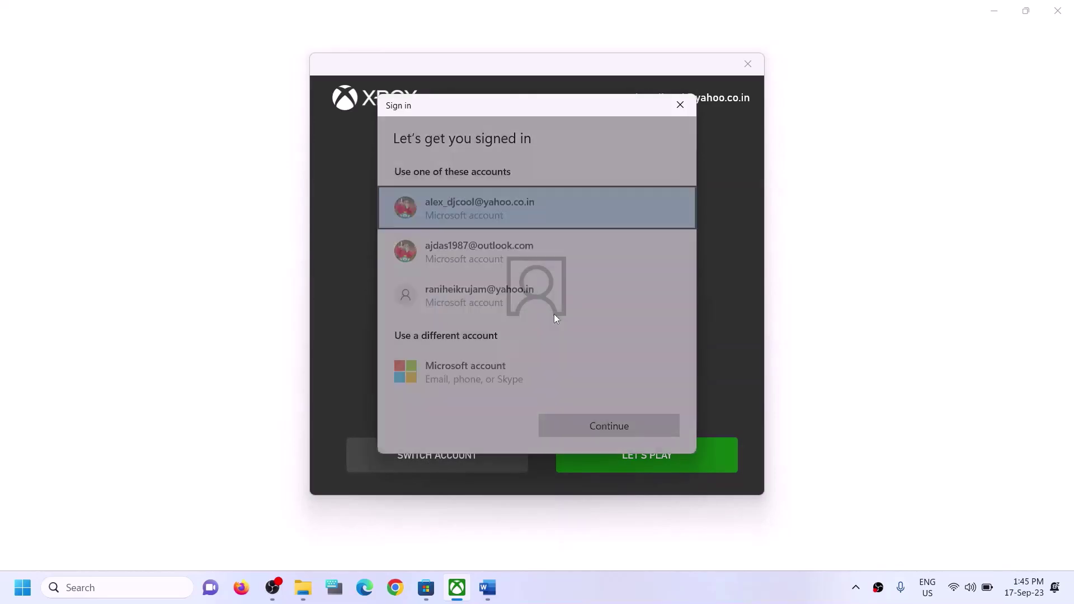
pyautogui.click(468, 249)
pyautogui.click(618, 434)
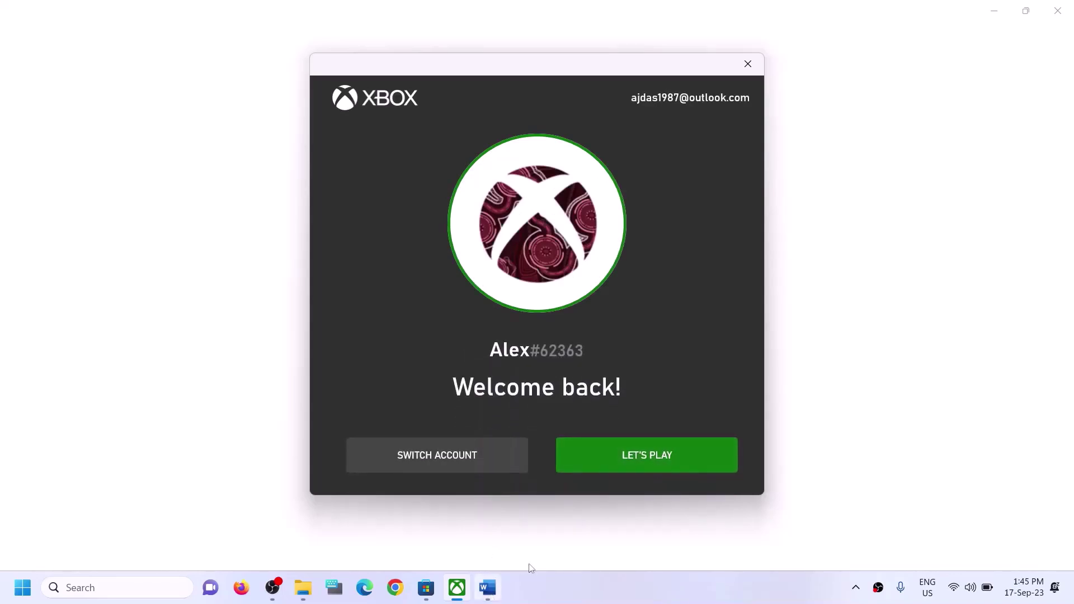
pyautogui.click(606, 458)
pyautogui.click(486, 588)
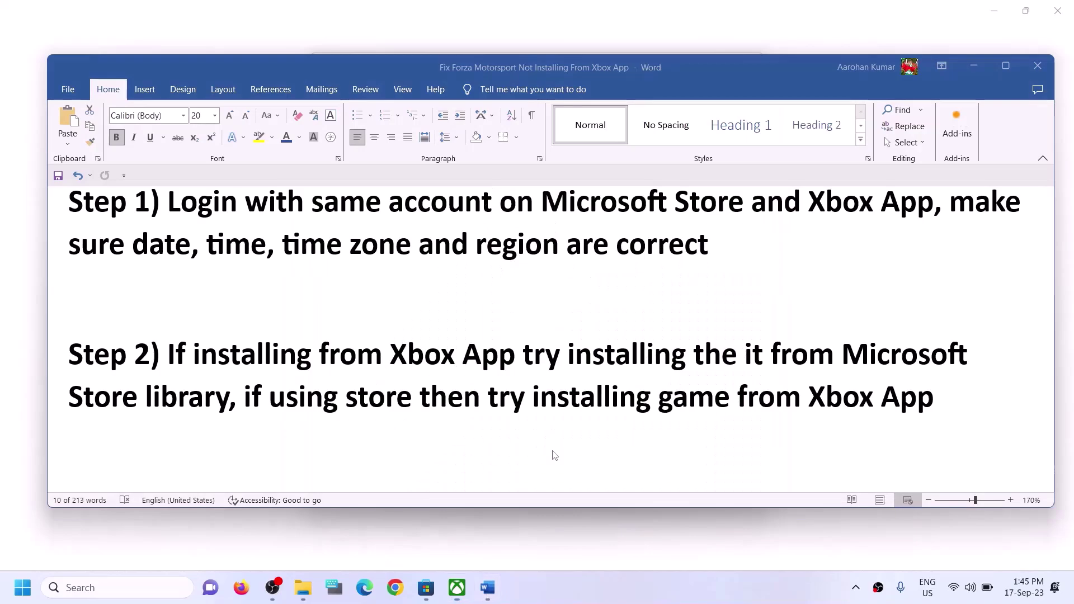
pyautogui.moveTo(169, 355); pyautogui.dragTo(229, 398)
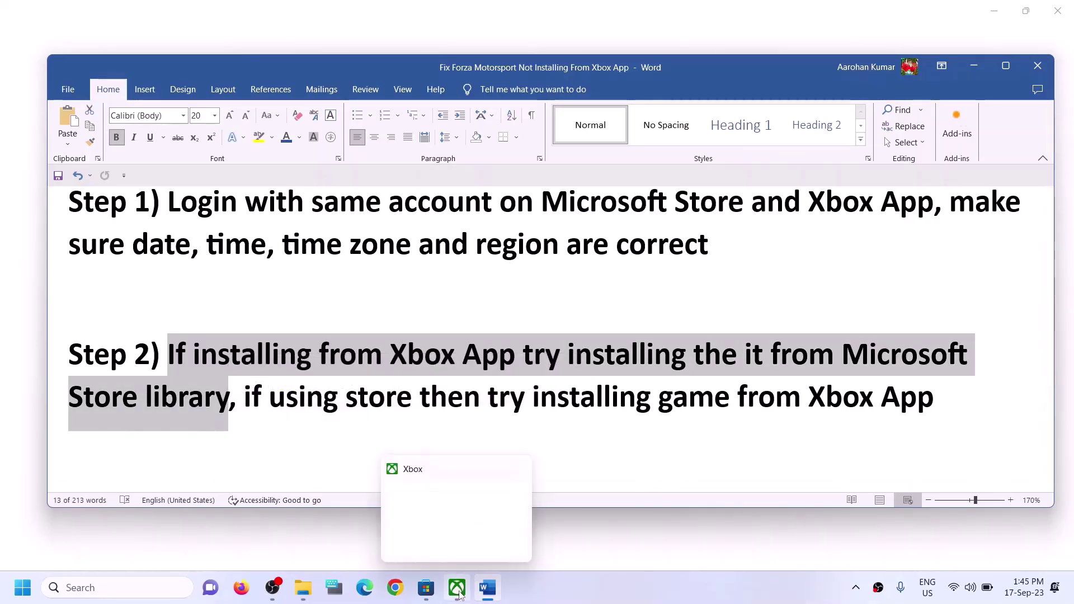
# In the Store Library, try twice to resume the paused Forza Motorsport download
pyautogui.click(427, 592)
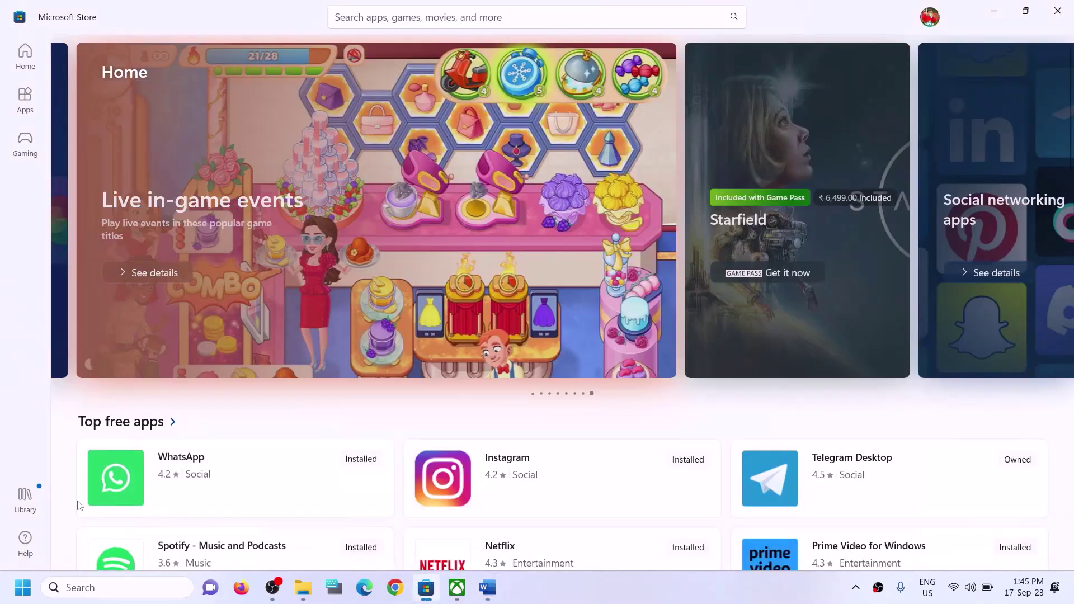
pyautogui.click(28, 503)
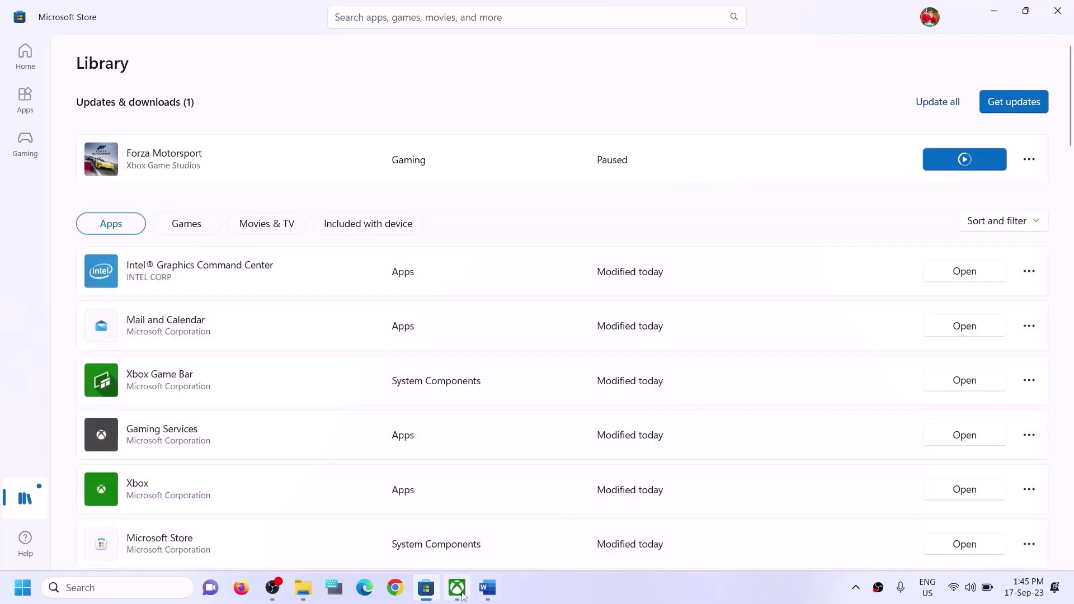
pyautogui.click(457, 588)
pyautogui.click(428, 590)
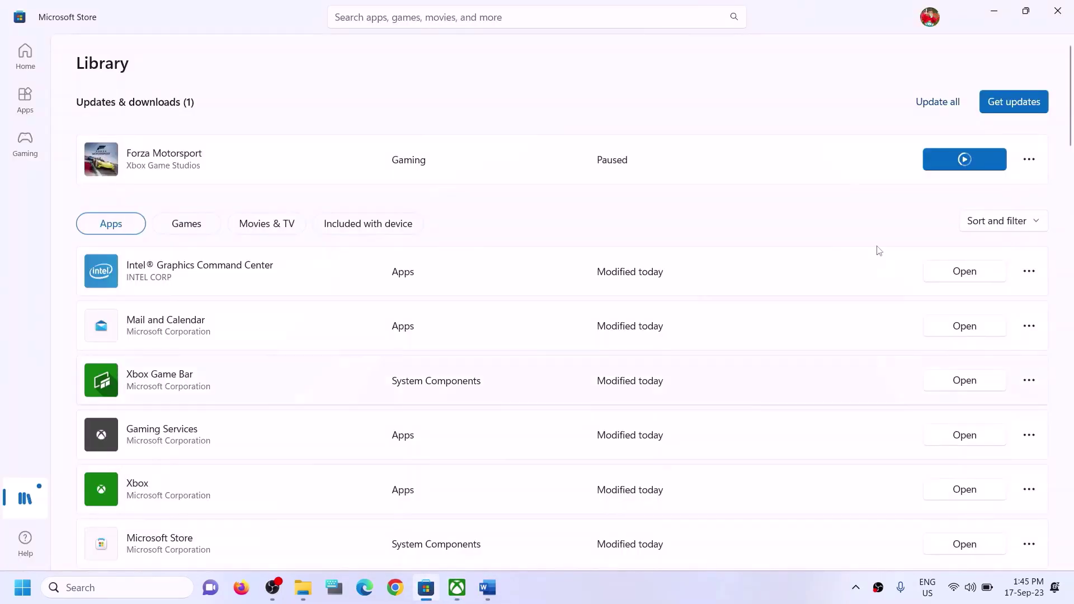
pyautogui.scroll(-6, 775, 381)
pyautogui.scroll(-5, 775, 430)
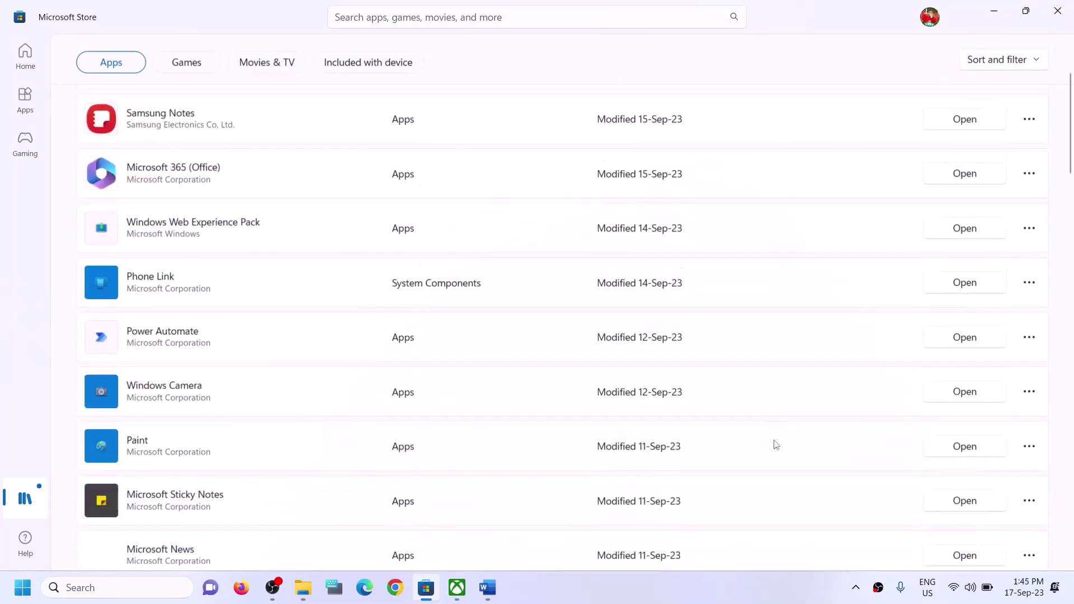
pyautogui.scroll(12, 772, 444)
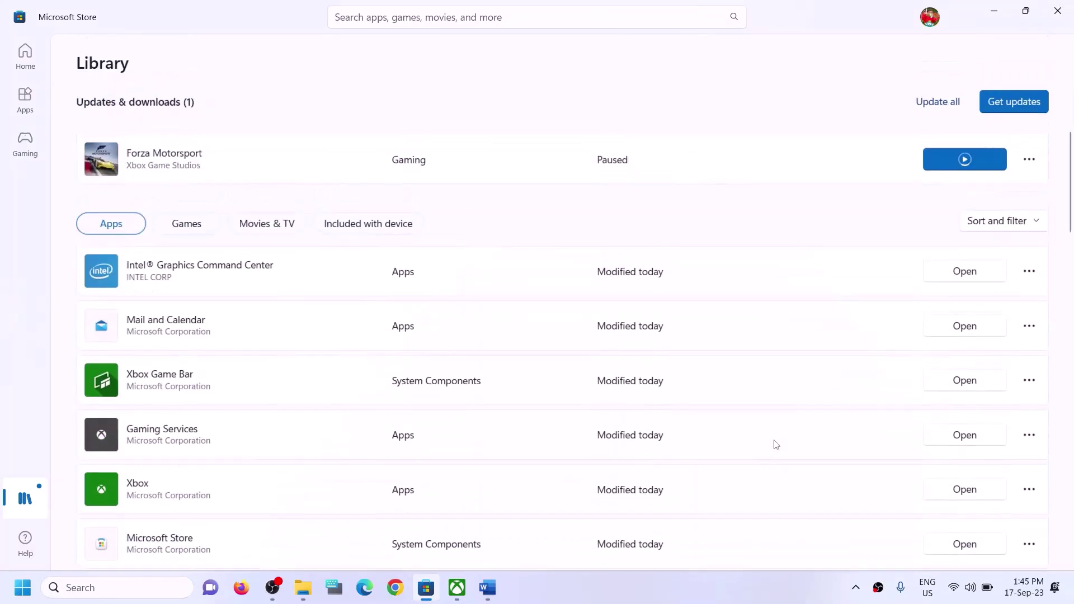
pyautogui.click(967, 168)
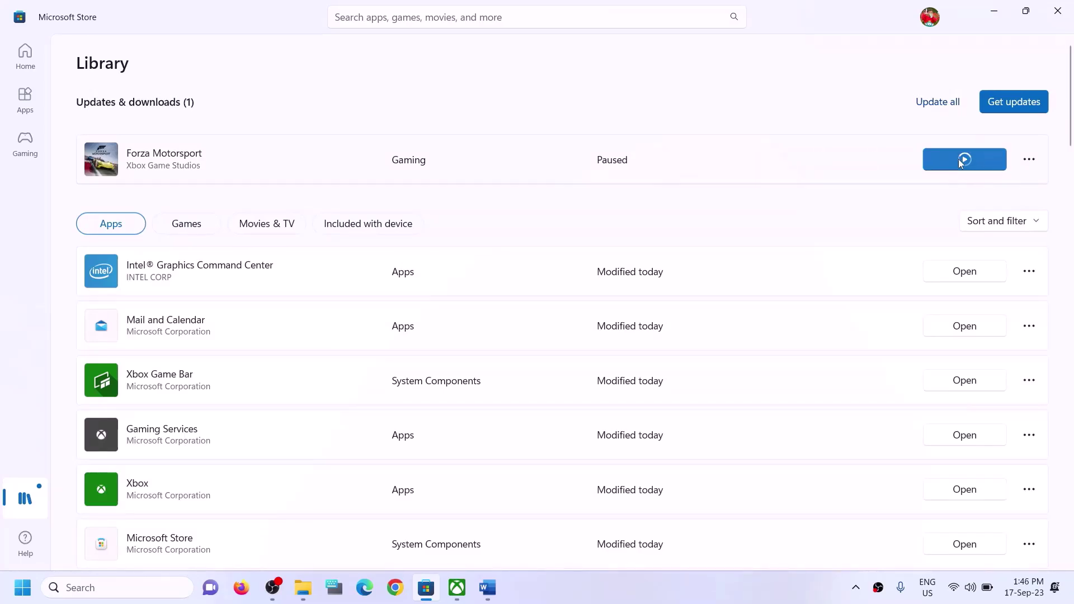
pyautogui.click(984, 156)
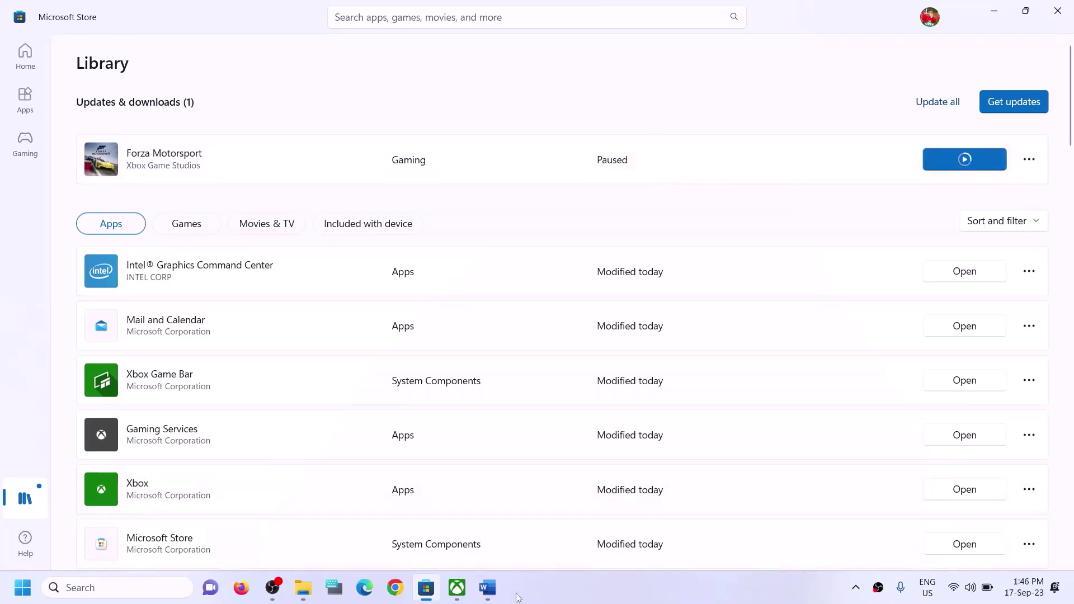
pyautogui.click(488, 588)
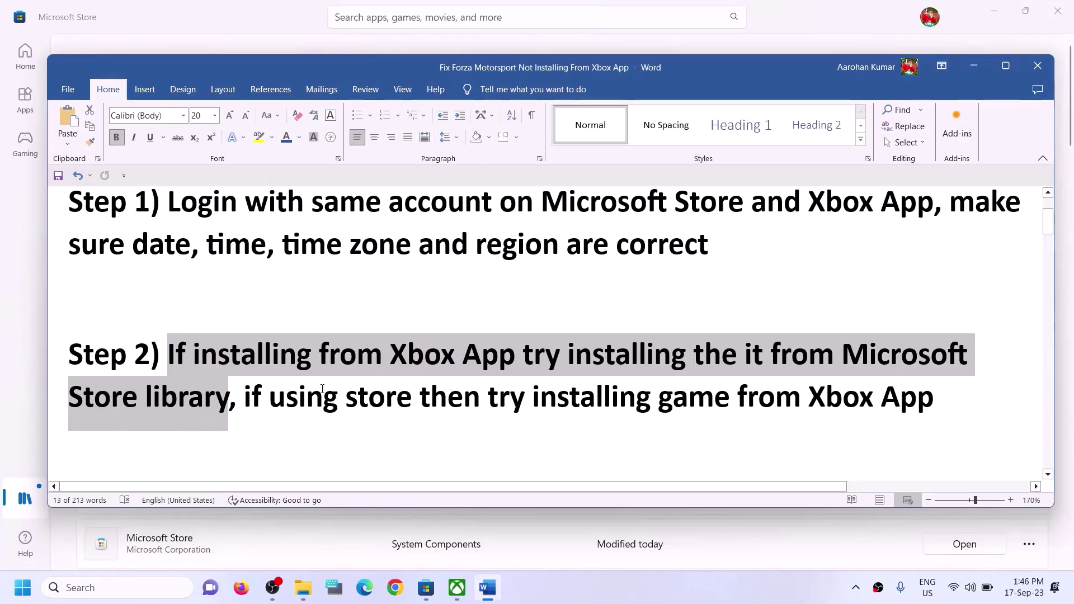
# Read Step 2's advice to install from the Store instead of the Xbox App
pyautogui.click(270, 391)
pyautogui.moveTo(244, 397); pyautogui.dragTo(737, 395)
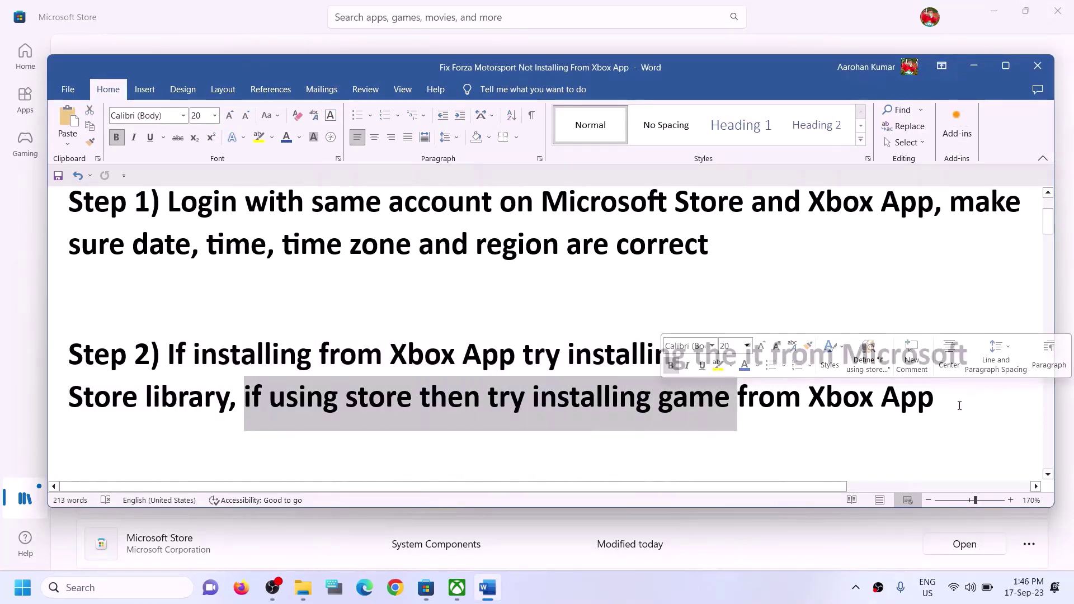
pyautogui.click(413, 398)
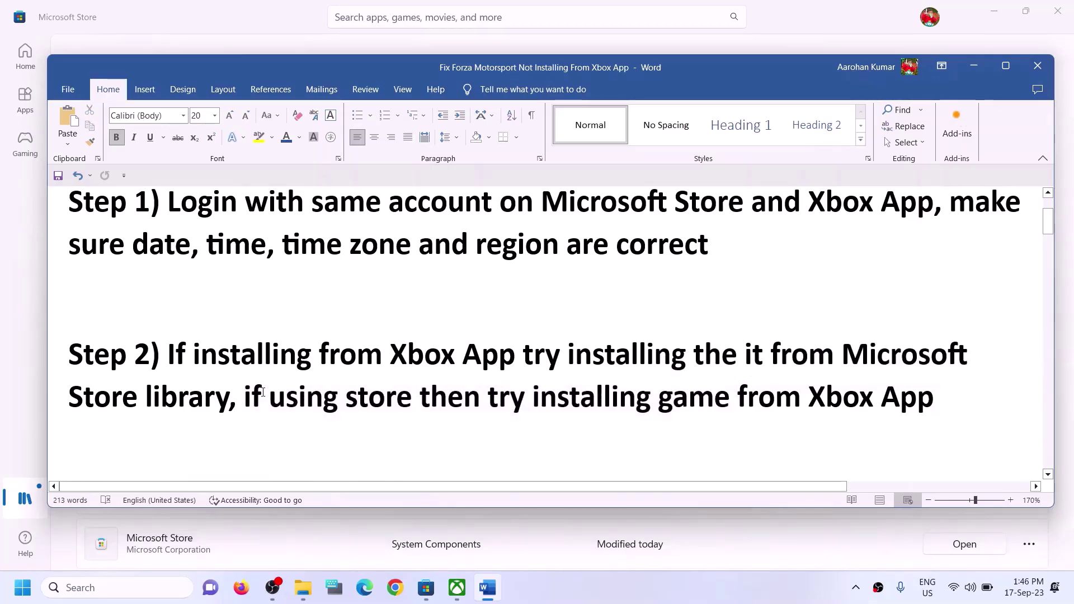
pyautogui.moveTo(262, 392); pyautogui.dragTo(416, 397)
pyautogui.moveTo(583, 397); pyautogui.dragTo(933, 399)
pyautogui.click(388, 402)
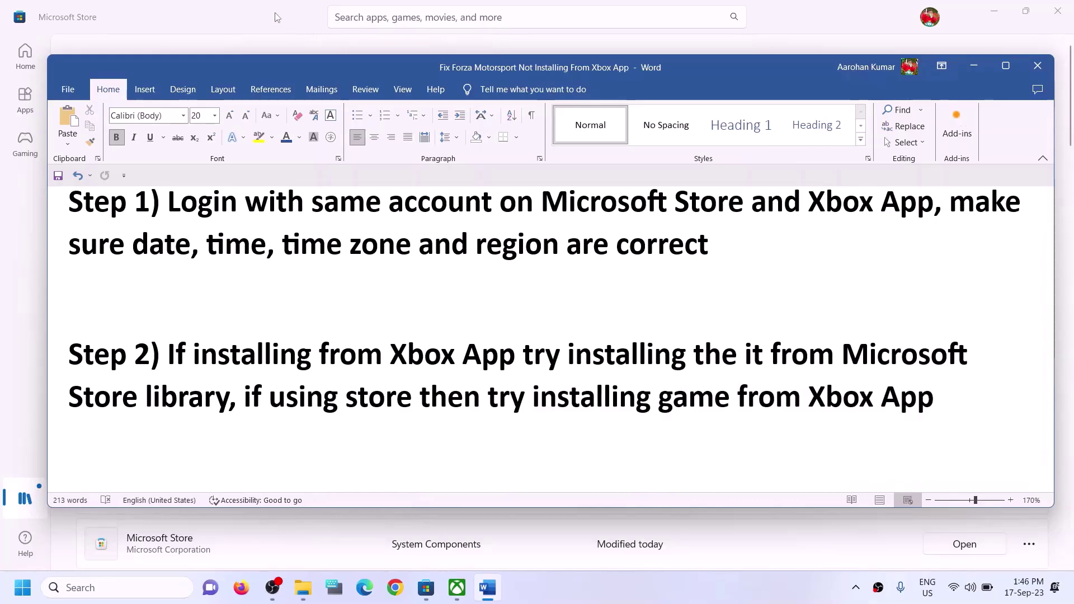
pyautogui.click(276, 17)
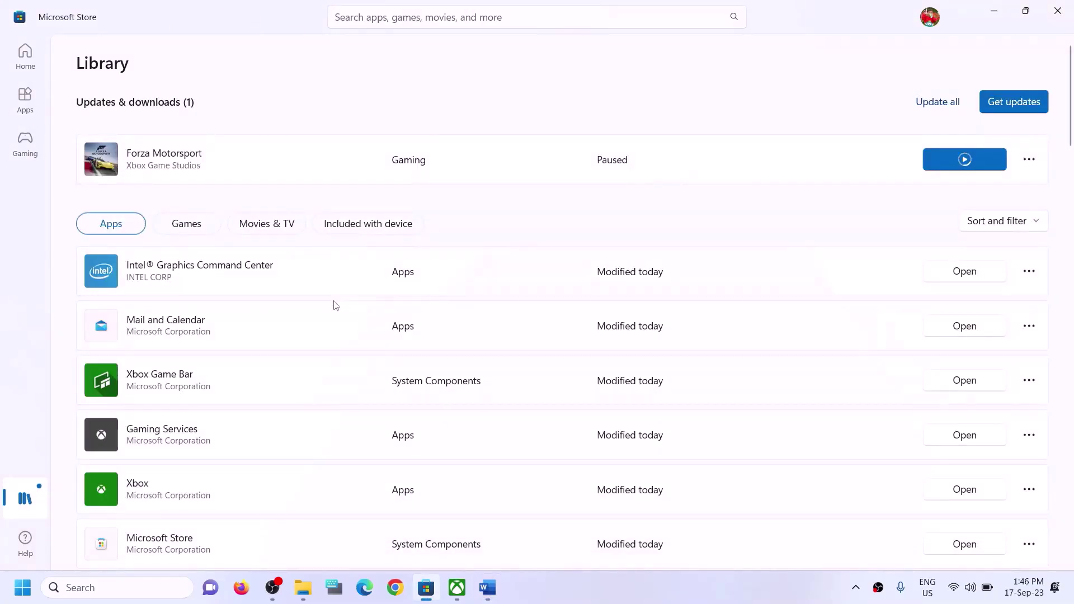
# Search for 'forza' in the Xbox app, then dismiss the suggestions
pyautogui.click(464, 593)
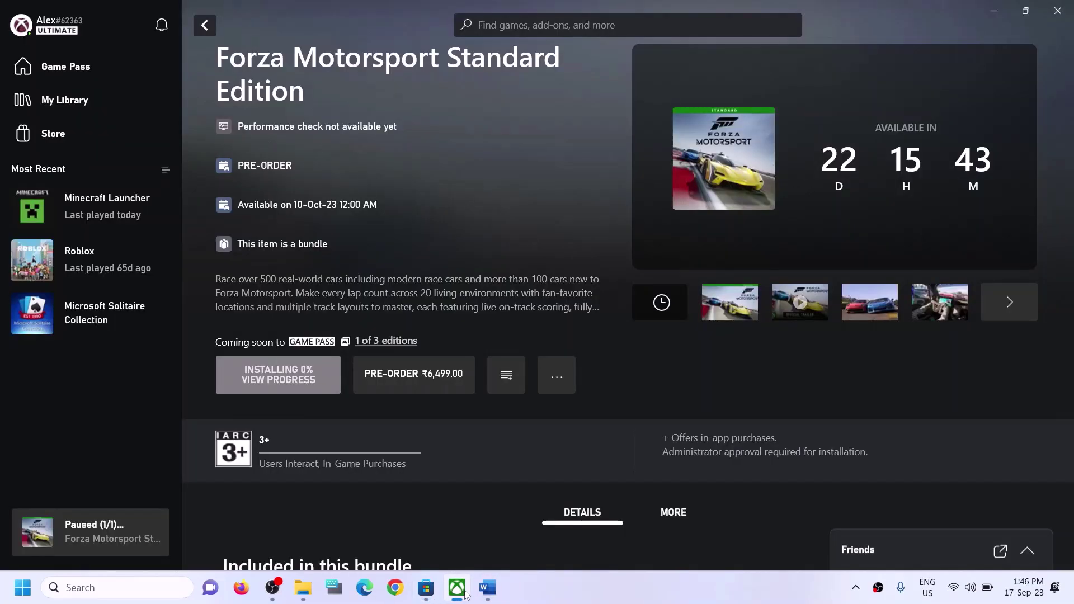
pyautogui.click(556, 24)
pyautogui.write('forza')
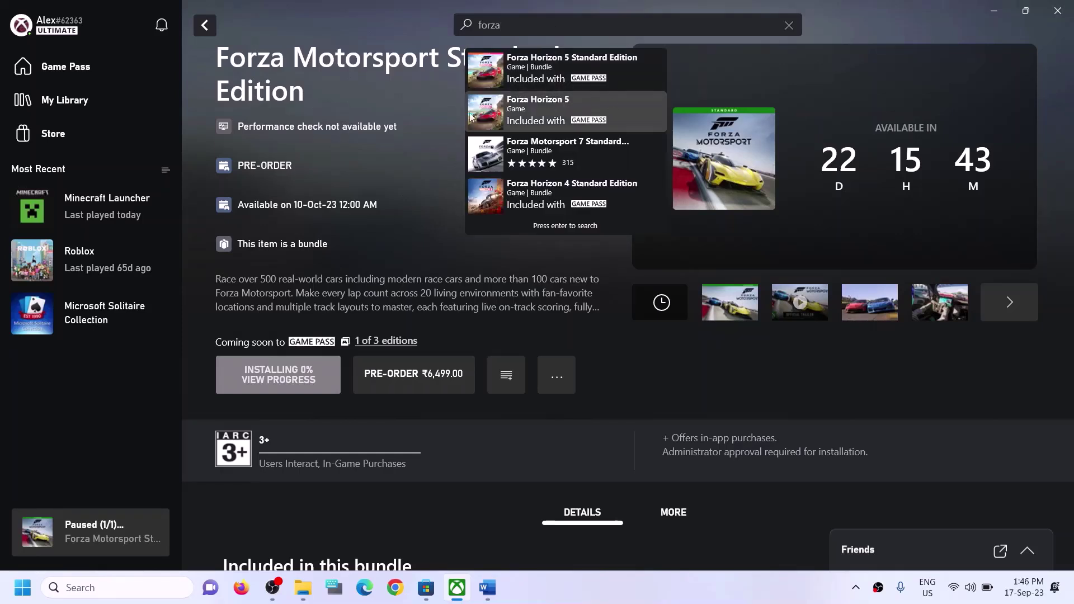
pyautogui.click(441, 240)
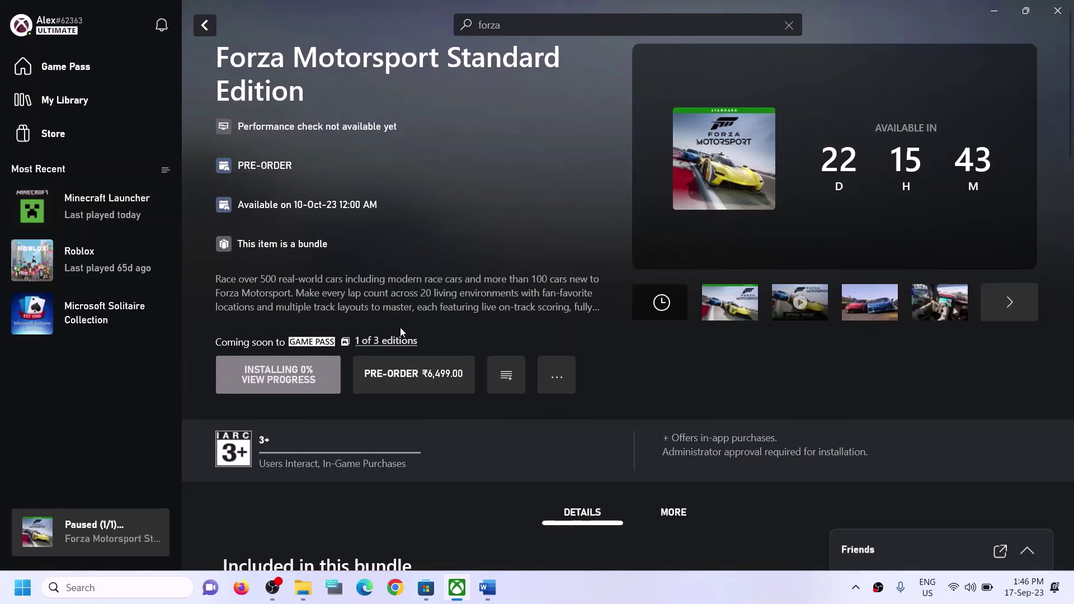
# Search Windows for 'xbox', close the search, and return to the Word note
pyautogui.click(121, 589)
pyautogui.write('xbox')
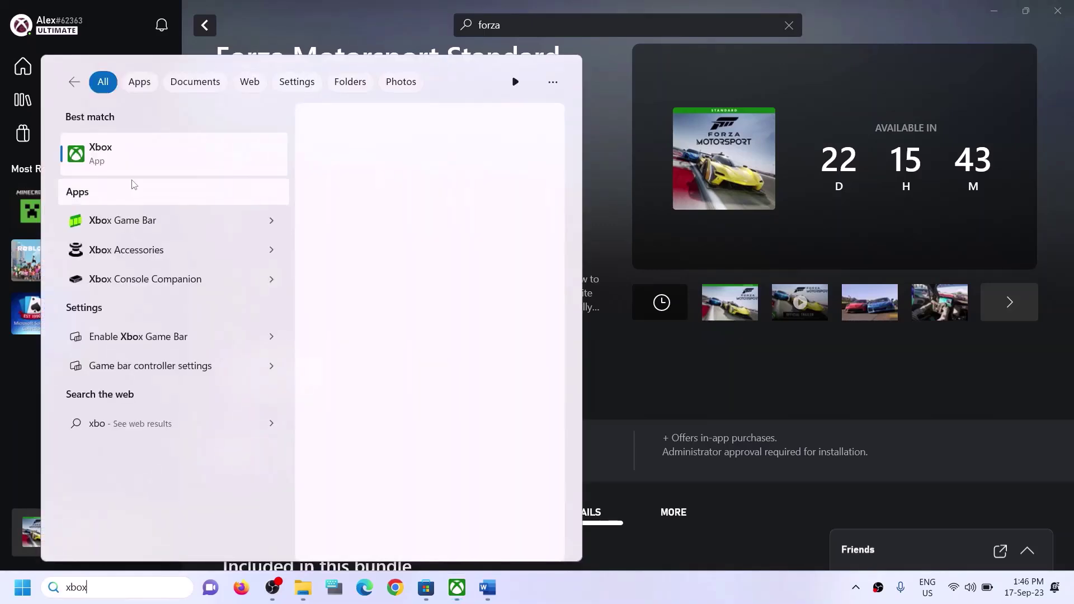
pyautogui.click(602, 142)
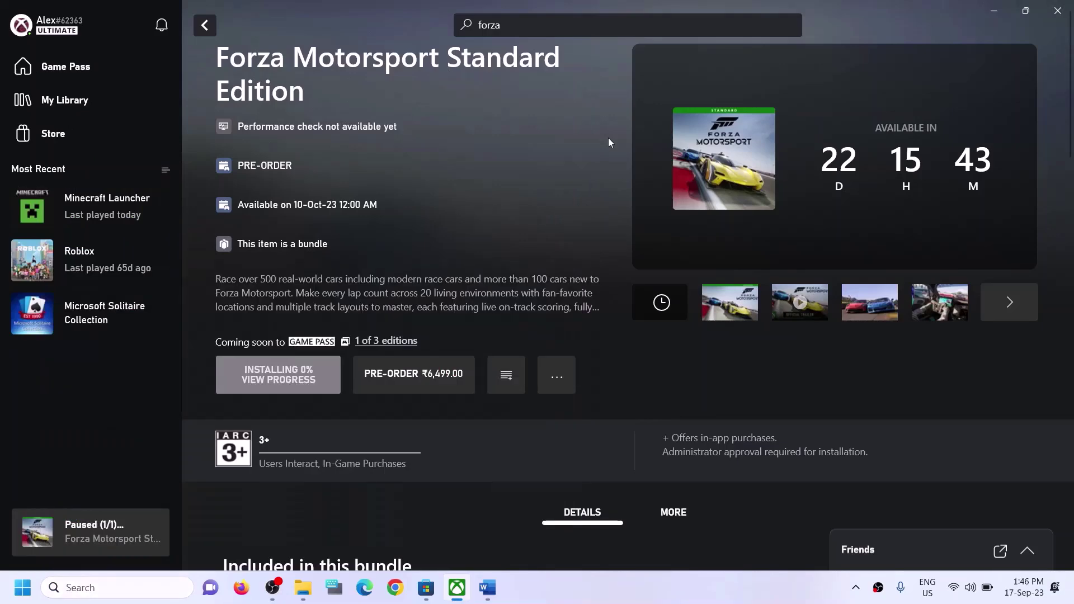
pyautogui.click(488, 588)
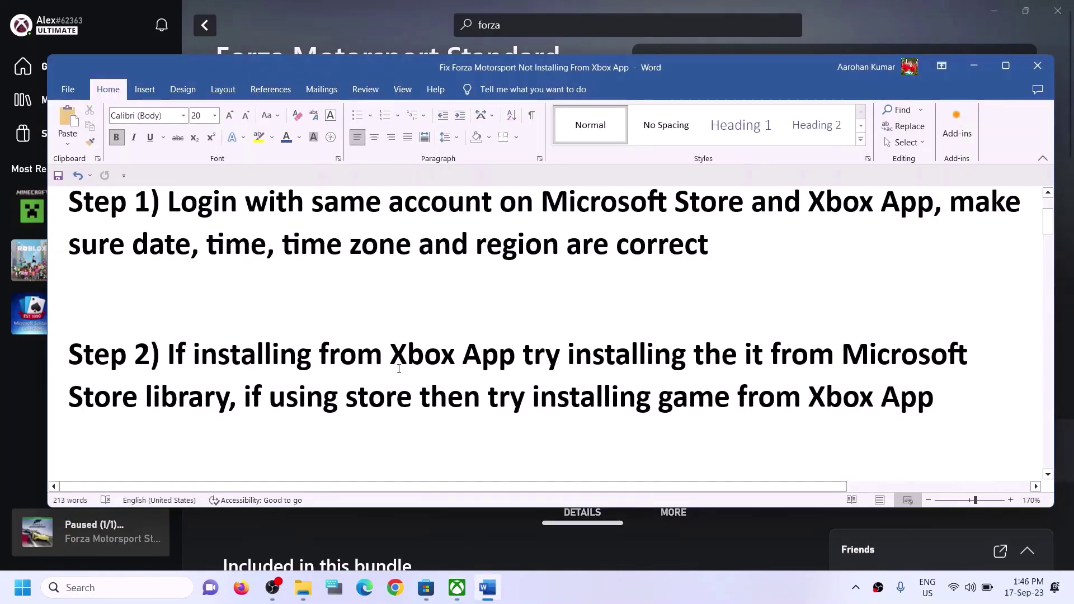
# Copy the Step 3 PowerShell command from the Word note
pyautogui.scroll(-3, 399, 368)
pyautogui.scroll(-3, 399, 368)
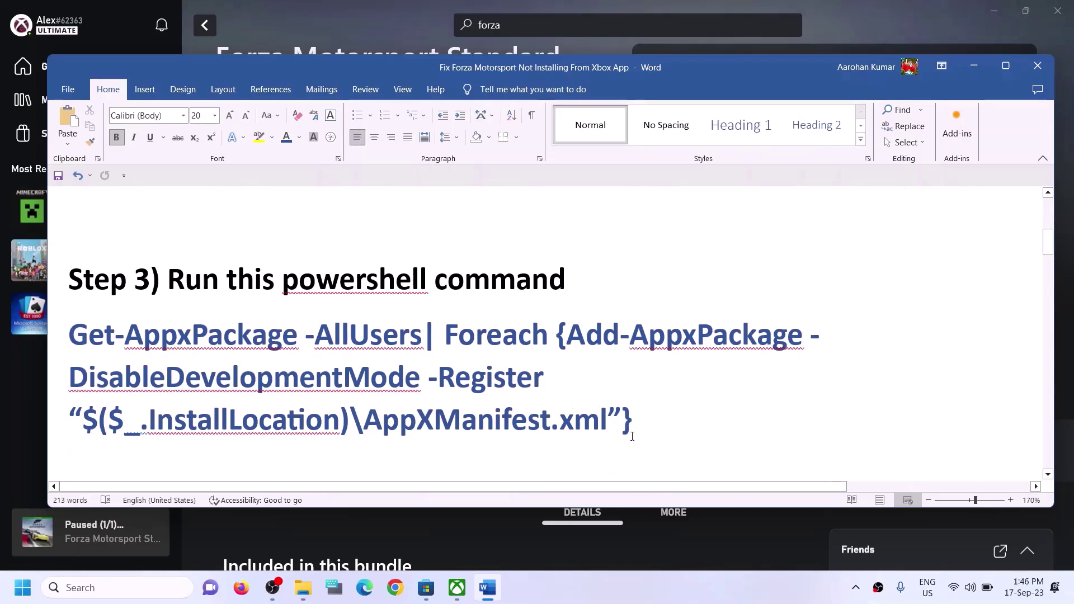
pyautogui.moveTo(643, 419); pyautogui.dragTo(68, 336)
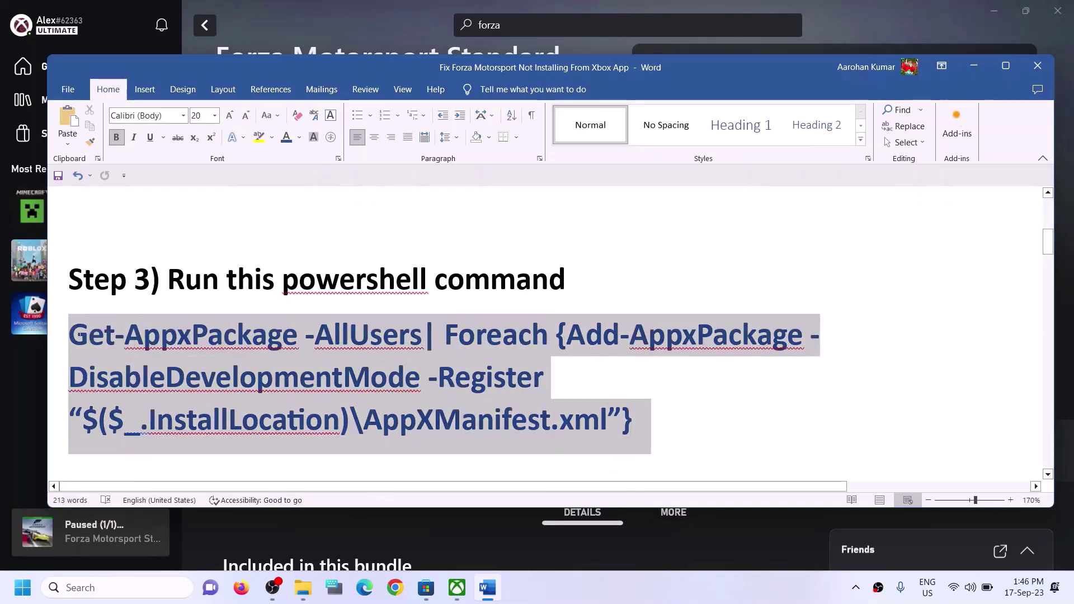
pyautogui.rightClick(110, 354)
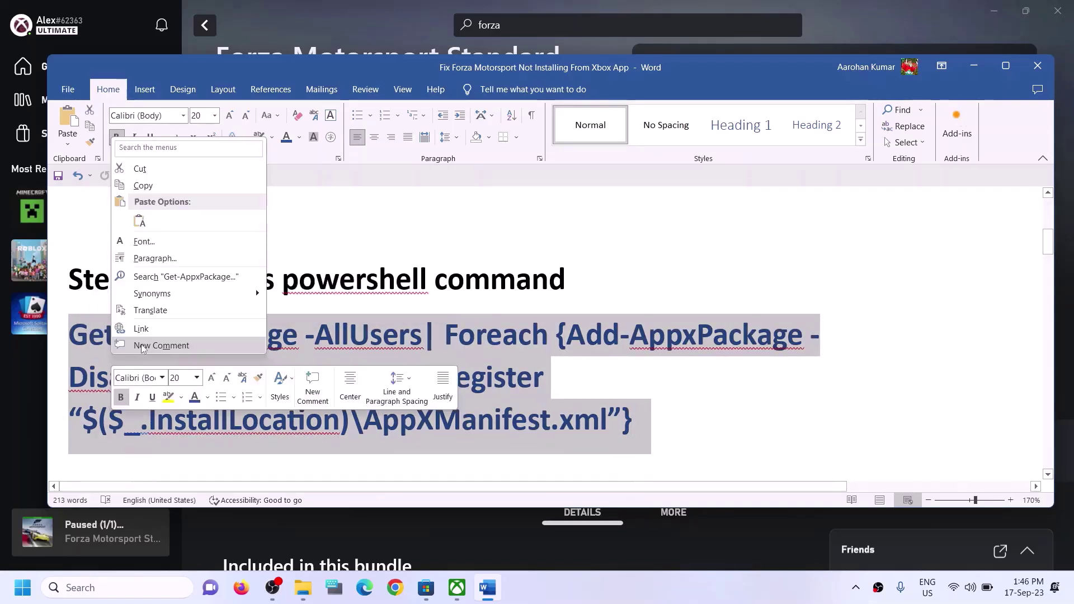
pyautogui.click(149, 187)
# Search for 'powershell' and run Windows PowerShell as administrator
pyautogui.click(111, 588)
pyautogui.write('po')
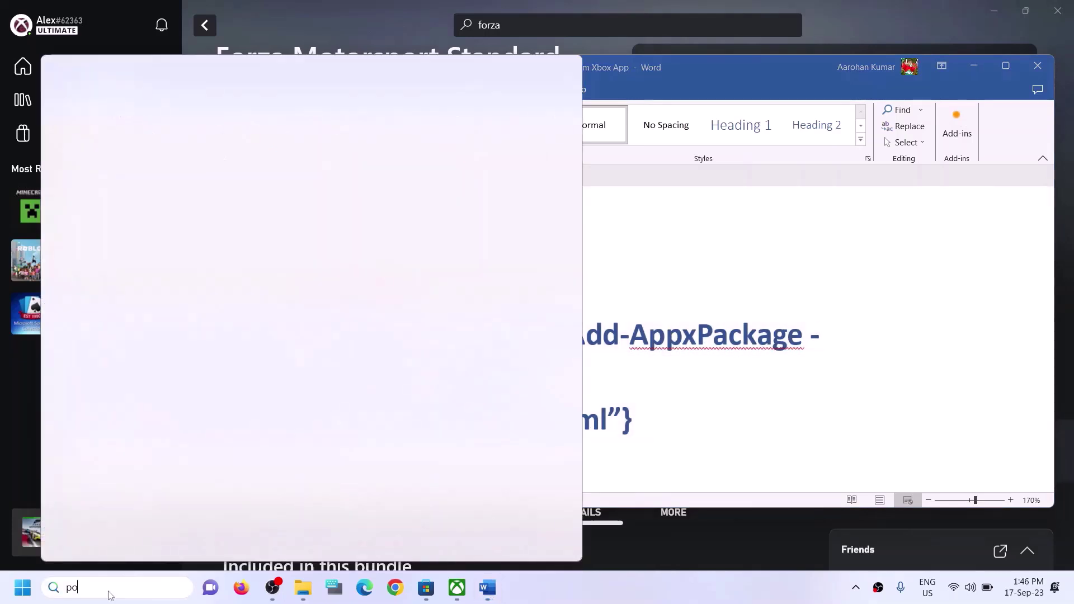
pyautogui.write('wers')
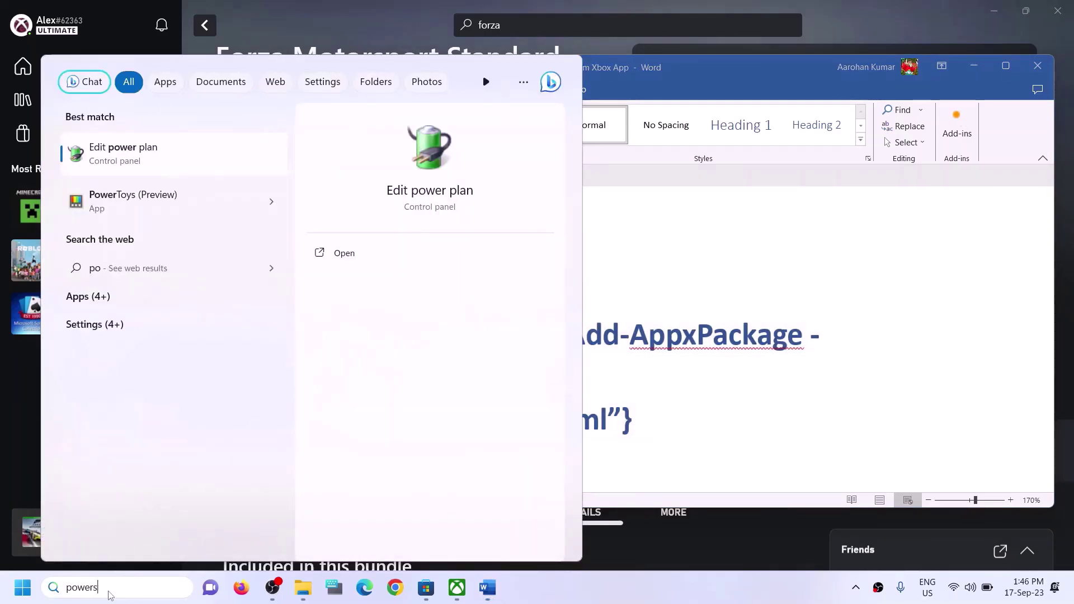
pyautogui.write('hell')
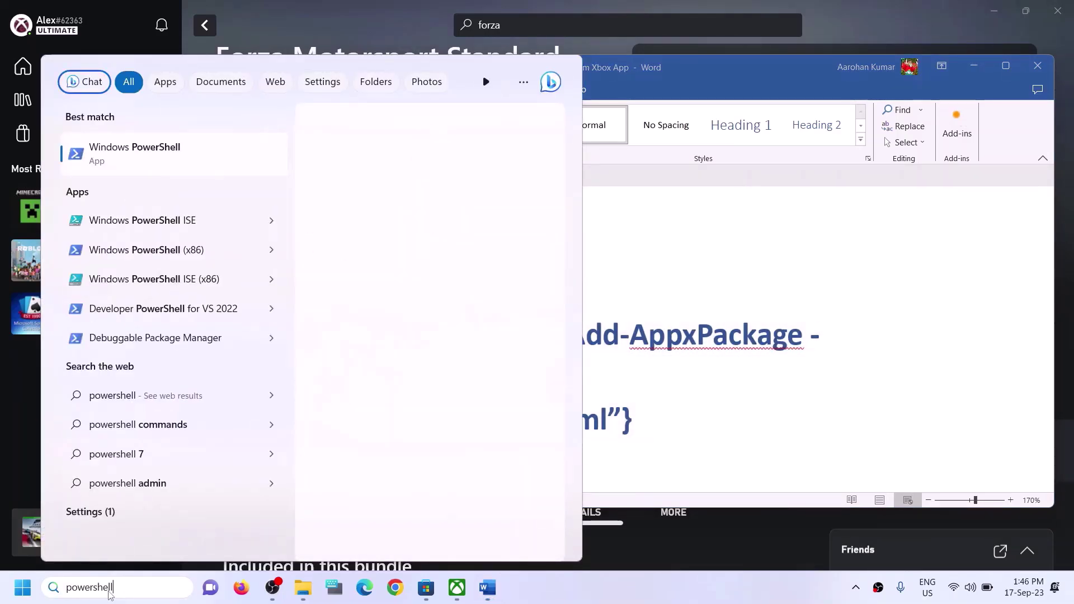
pyautogui.rightClick(241, 177)
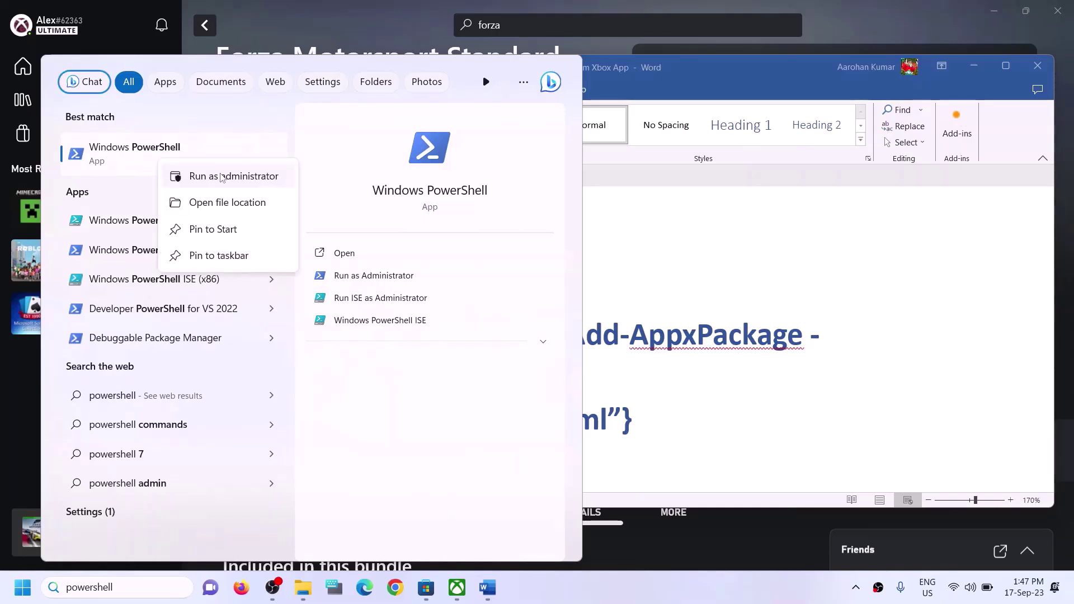
pyautogui.click(223, 176)
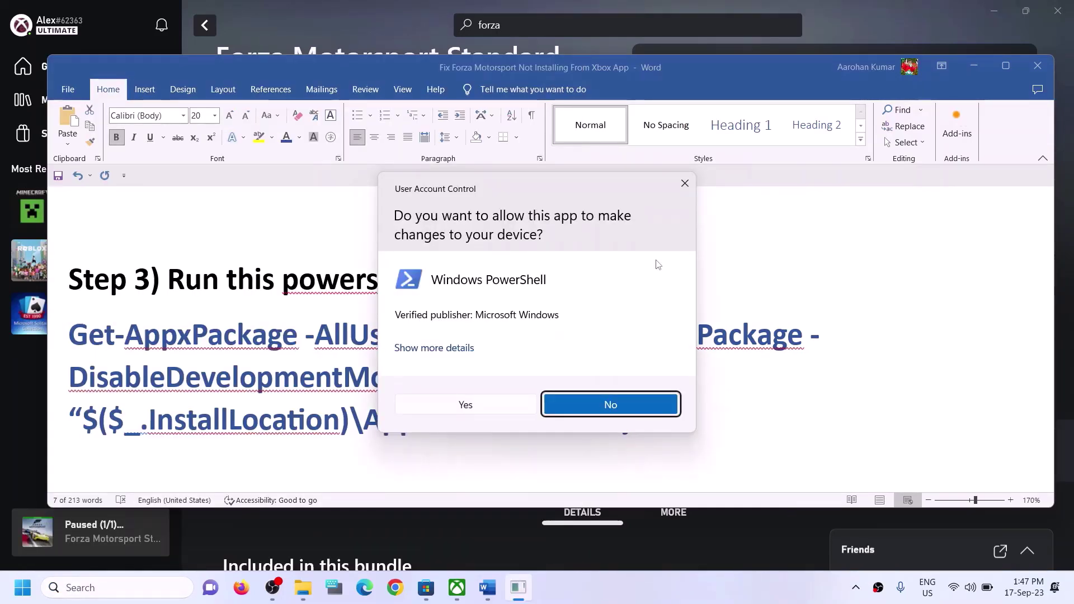
# Run the pasted Get-AppxPackage AppXManifest.xml re-registration command in an elevated PowerShell window
pyautogui.hotkey('alt', 'y')
pyautogui.moveTo(262, 65); pyautogui.dragTo(456, 316)
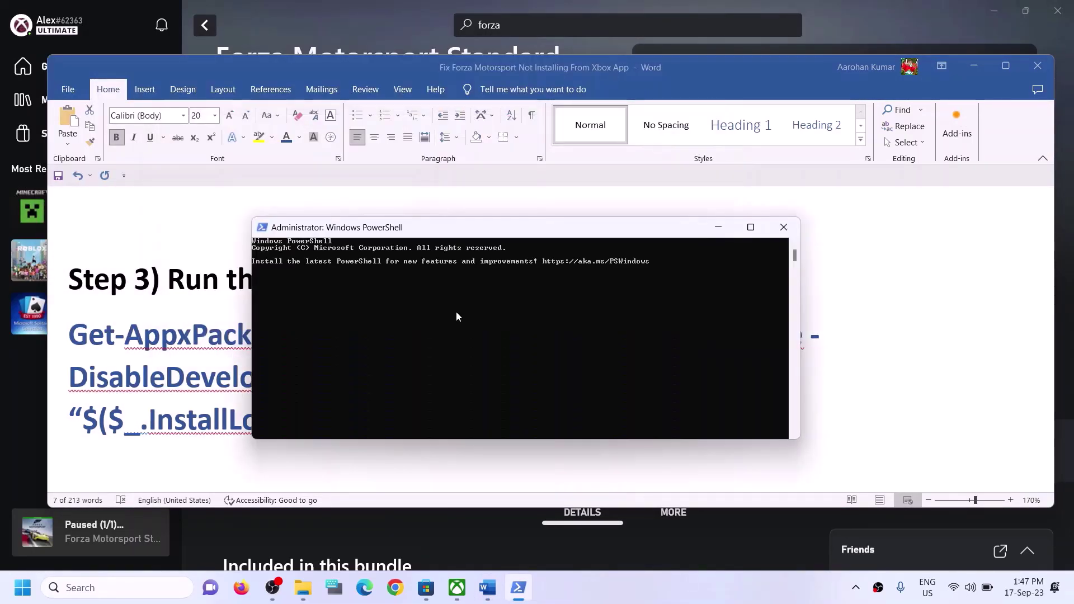
pyautogui.rightClick(452, 310)
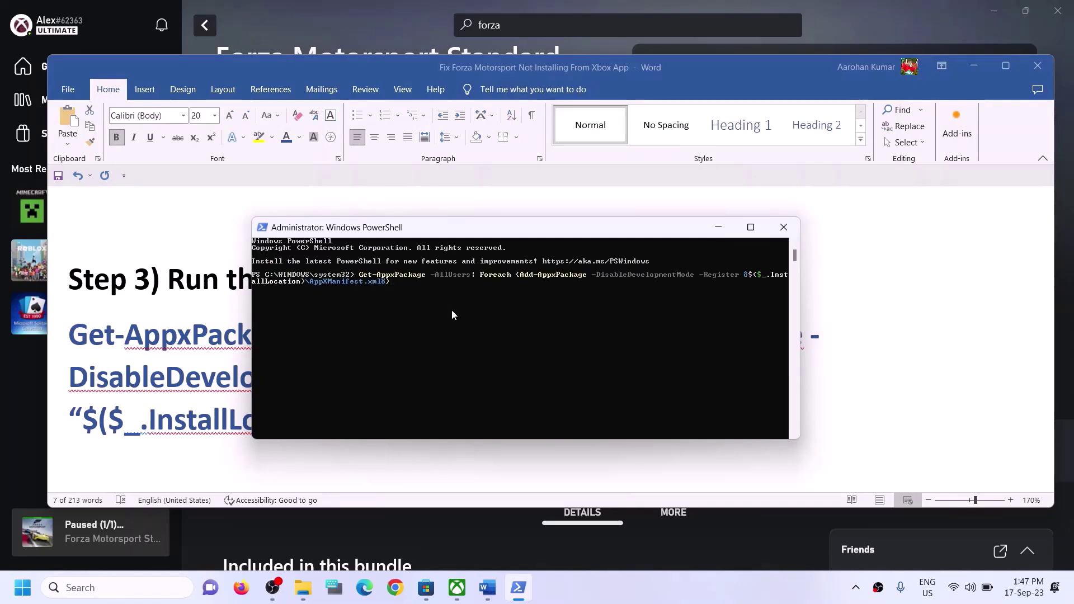
pyautogui.press('Return')
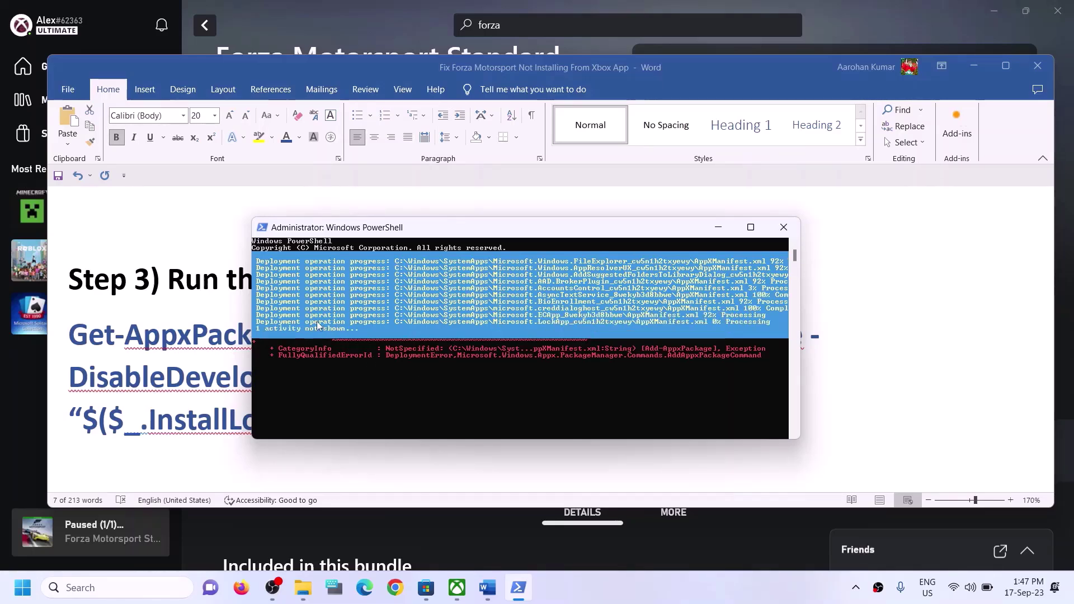
# Return to the Word guide and highlight the Step 4 heading
pyautogui.click(870, 307)
pyautogui.tripleClick(305, 314)
pyautogui.scroll(-1, 334, 348)
pyautogui.scroll(-3, 335, 348)
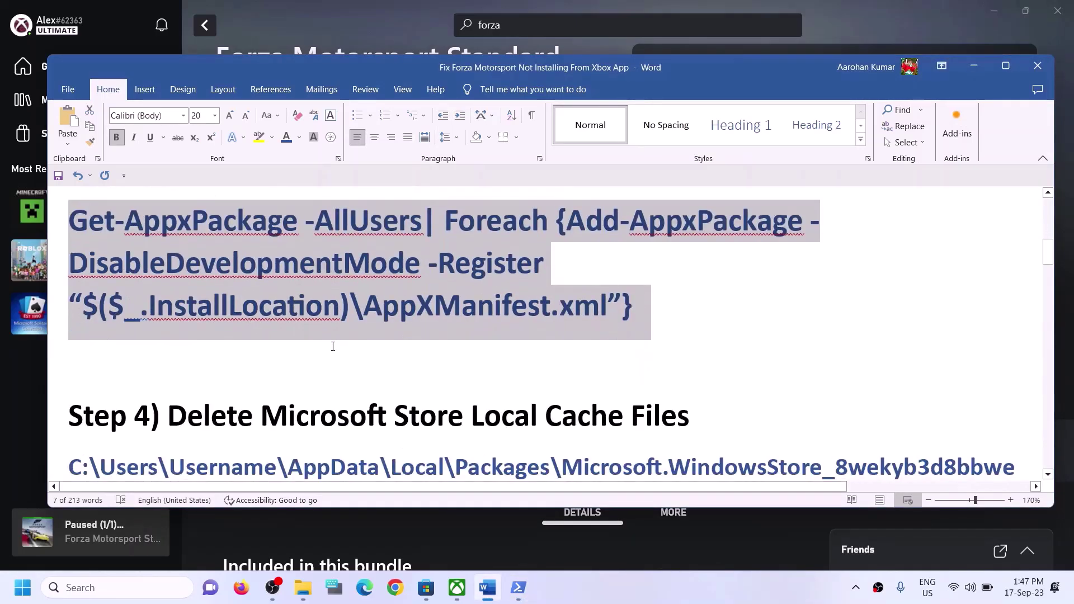
pyautogui.scroll(1, 258, 348)
pyautogui.moveTo(257, 348); pyautogui.dragTo(689, 359)
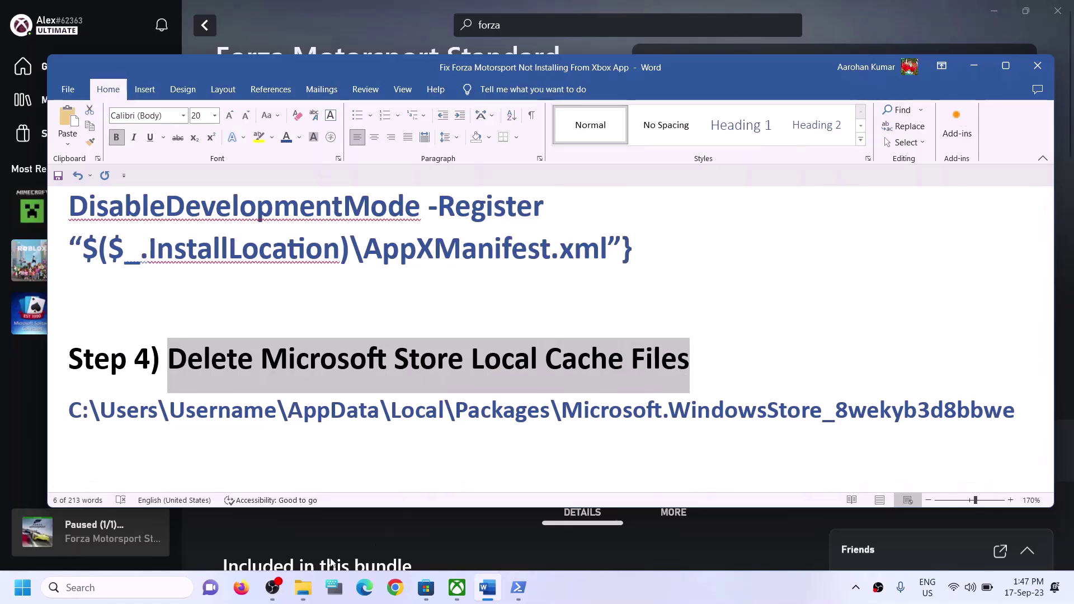
# In File Explorer, browse to C:\Users\Test and turn on display of hidden items
pyautogui.click(316, 578)
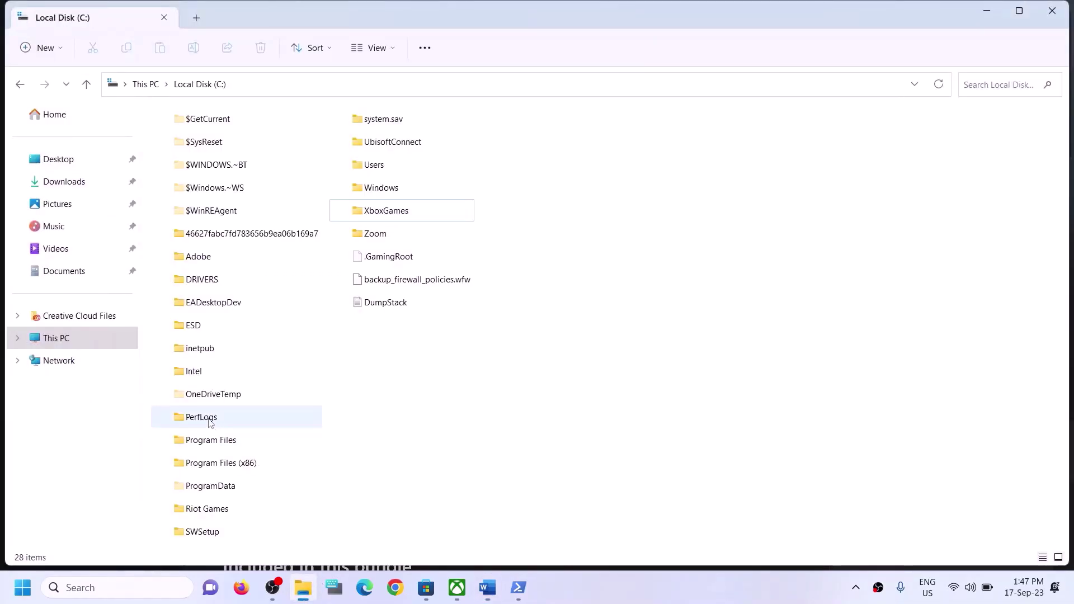
pyautogui.click(71, 338)
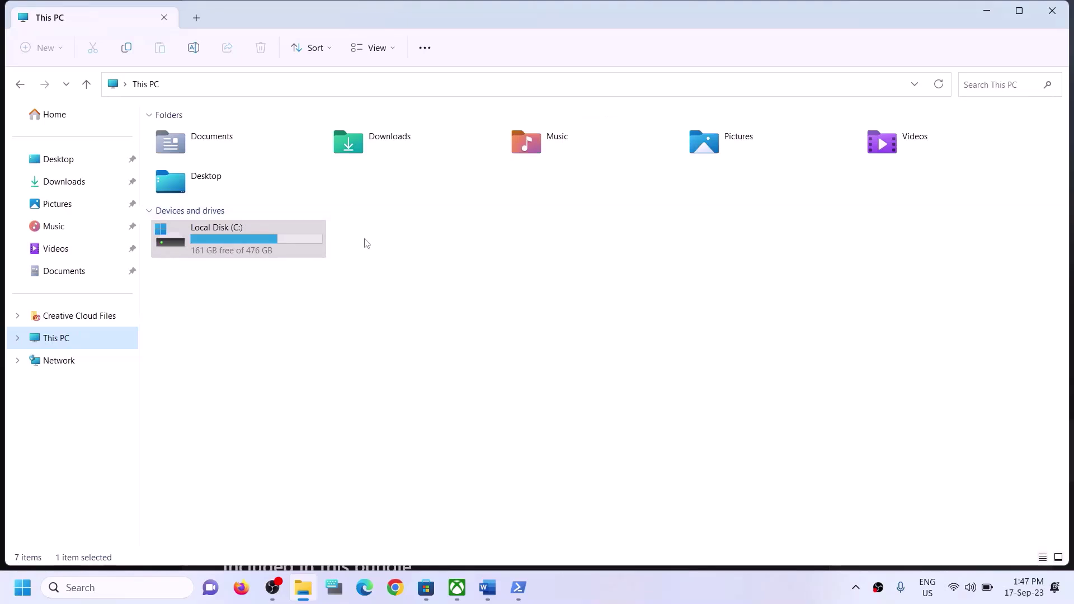
pyautogui.press('Return')
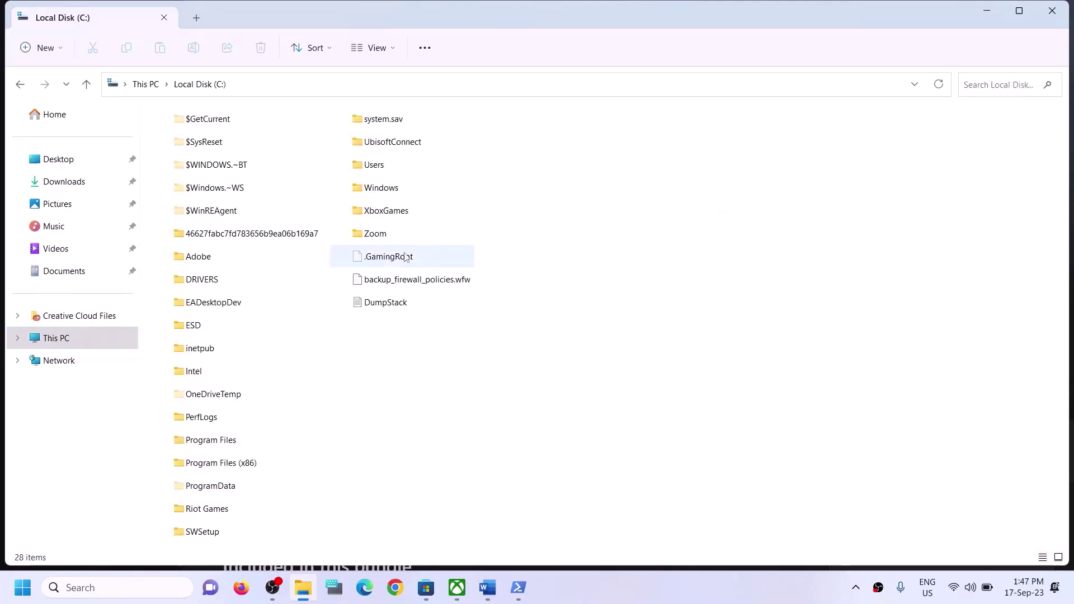
pyautogui.click(391, 166)
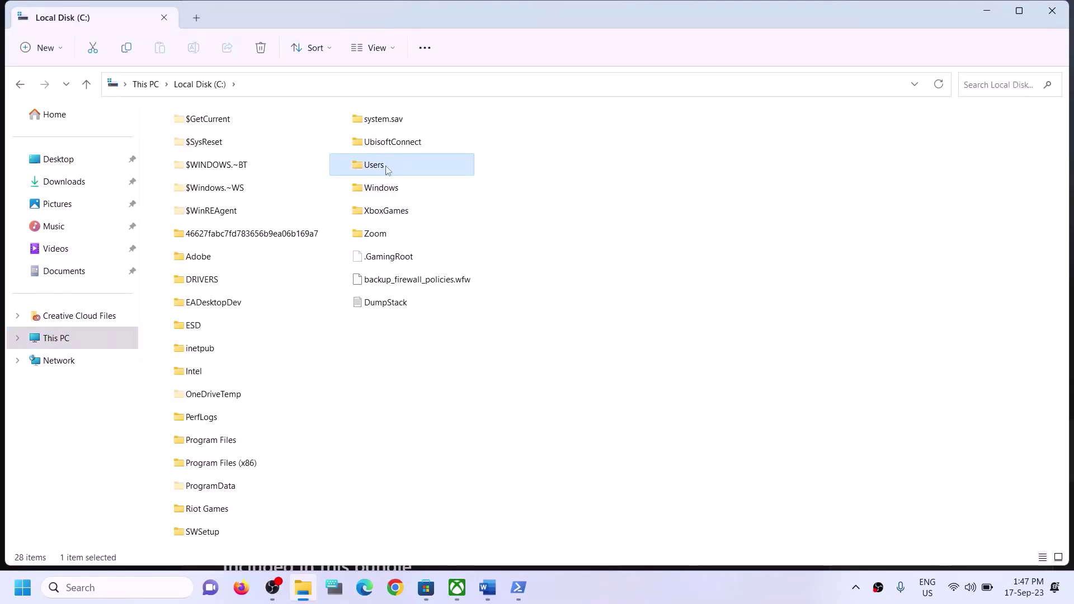
pyautogui.press('Return')
pyautogui.click(185, 185)
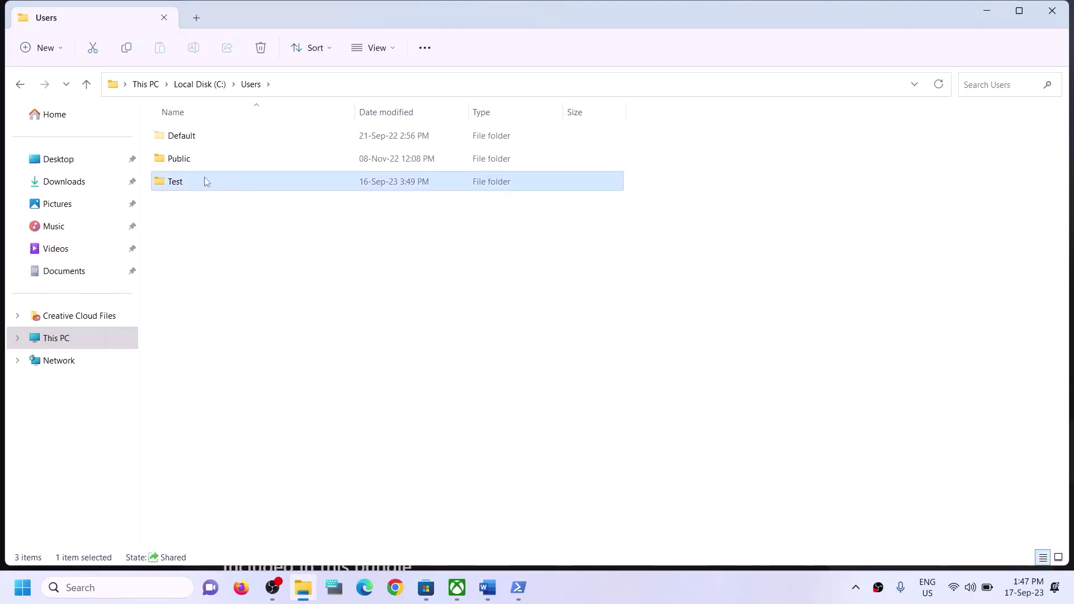
pyautogui.press('Return')
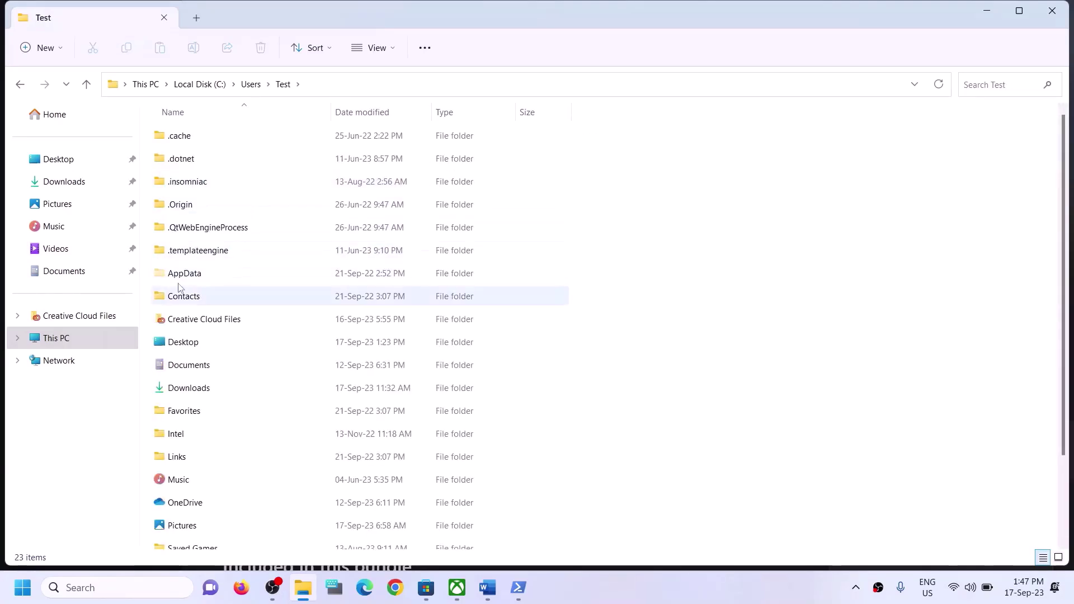
pyautogui.click(185, 281)
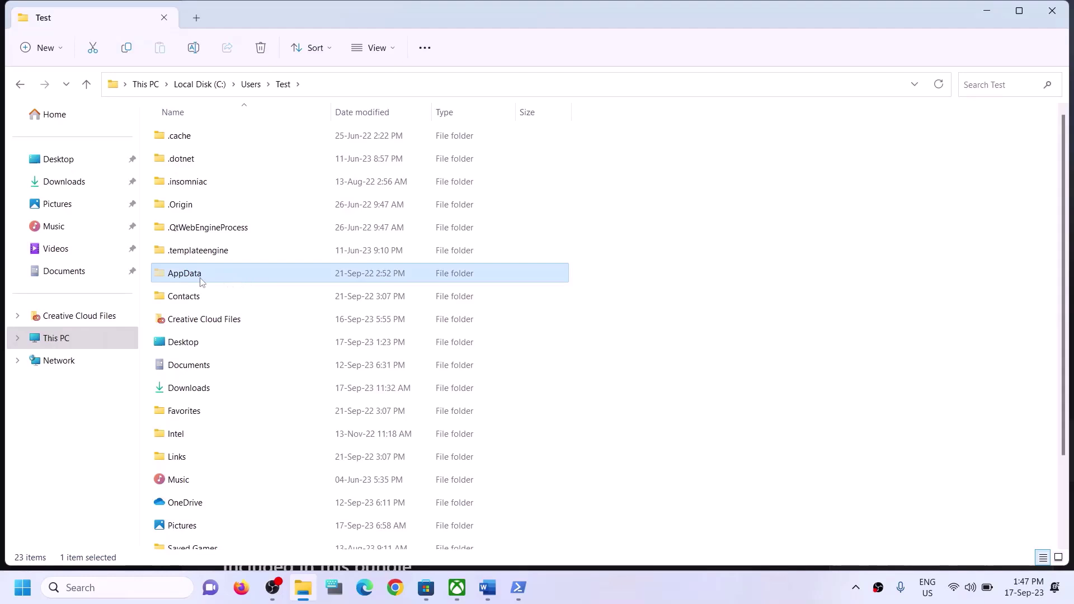
pyautogui.click(390, 46)
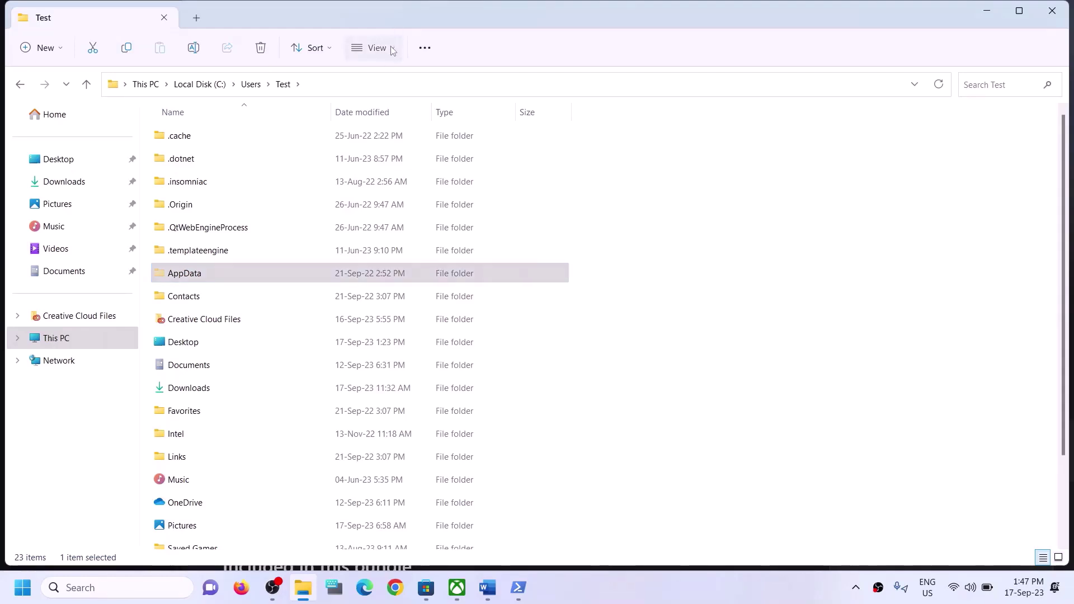
pyautogui.moveTo(369, 287)
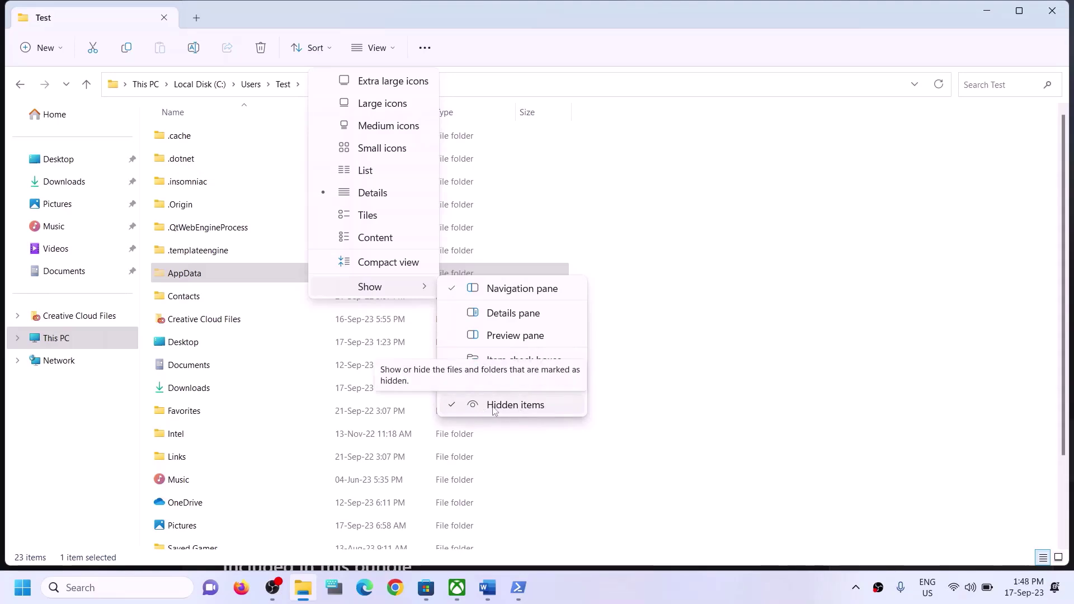
pyautogui.click(208, 281)
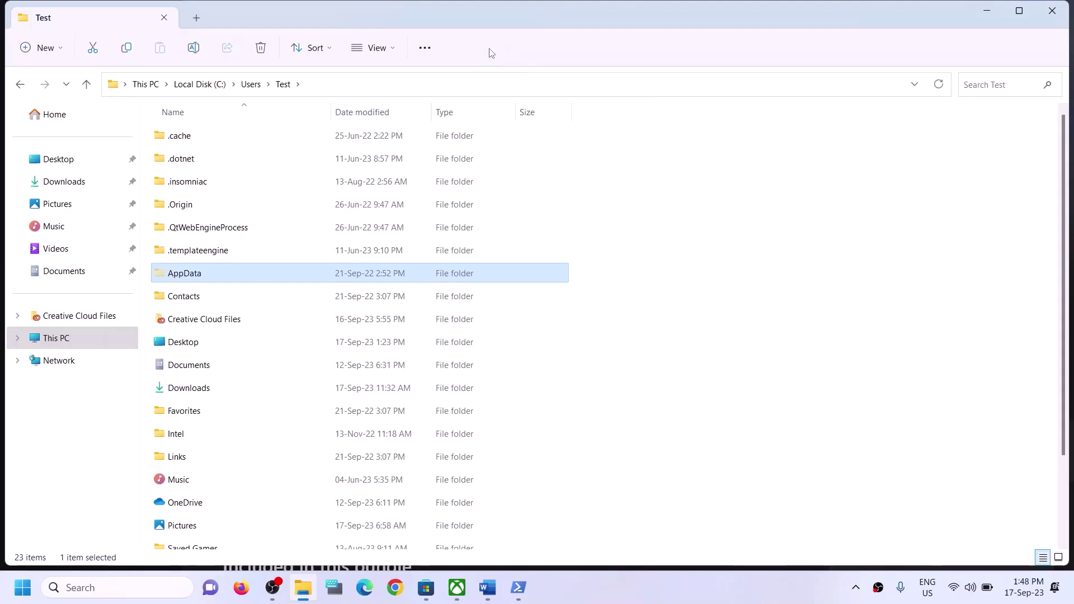
# Open the AppData\Local\Packages folder
pyautogui.click(178, 279)
pyautogui.click(230, 271)
pyautogui.doubleClick(230, 271)
pyautogui.click(275, 135)
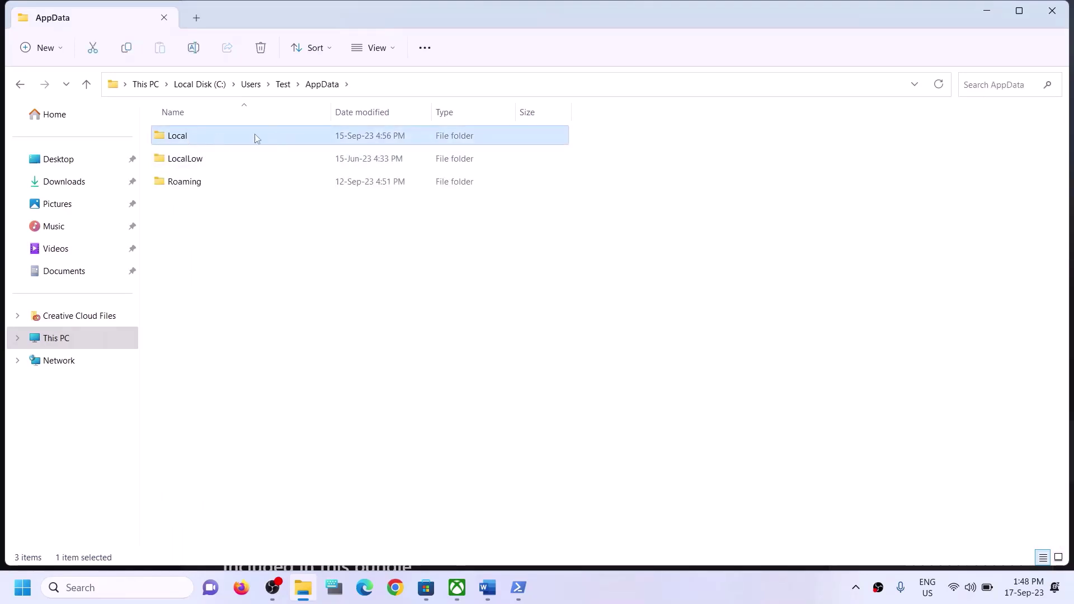
pyautogui.doubleClick(229, 136)
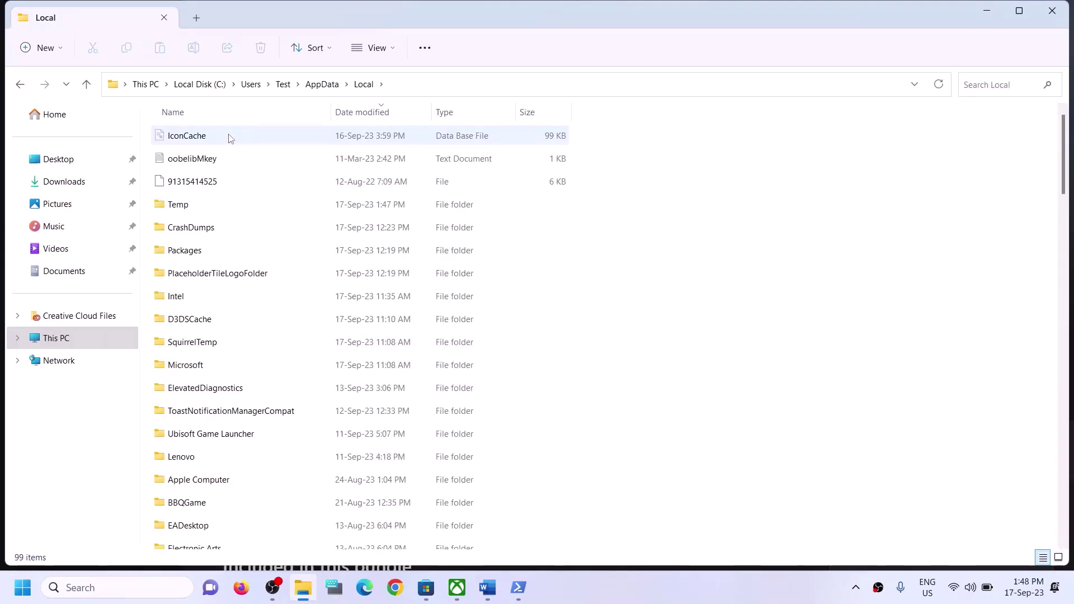
pyautogui.click(219, 258)
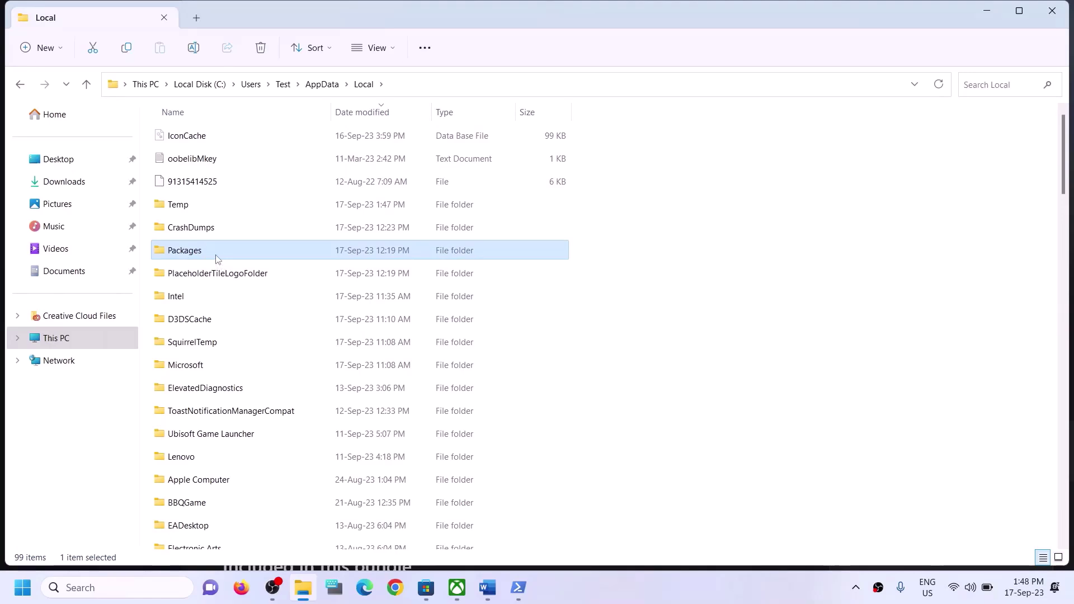
pyautogui.doubleClick(217, 255)
# Scroll through the Packages list to locate the Microsoft Store package folder
pyautogui.scroll(-5, 251, 381)
pyautogui.scroll(-19, 250, 381)
pyautogui.scroll(-15, 252, 382)
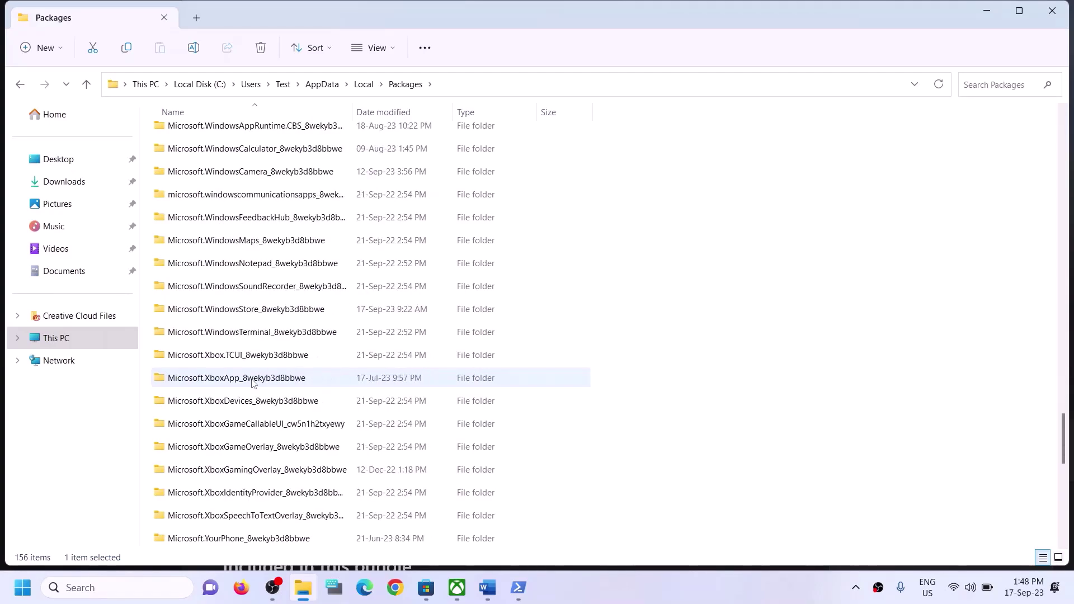
pyautogui.scroll(-3, 282, 380)
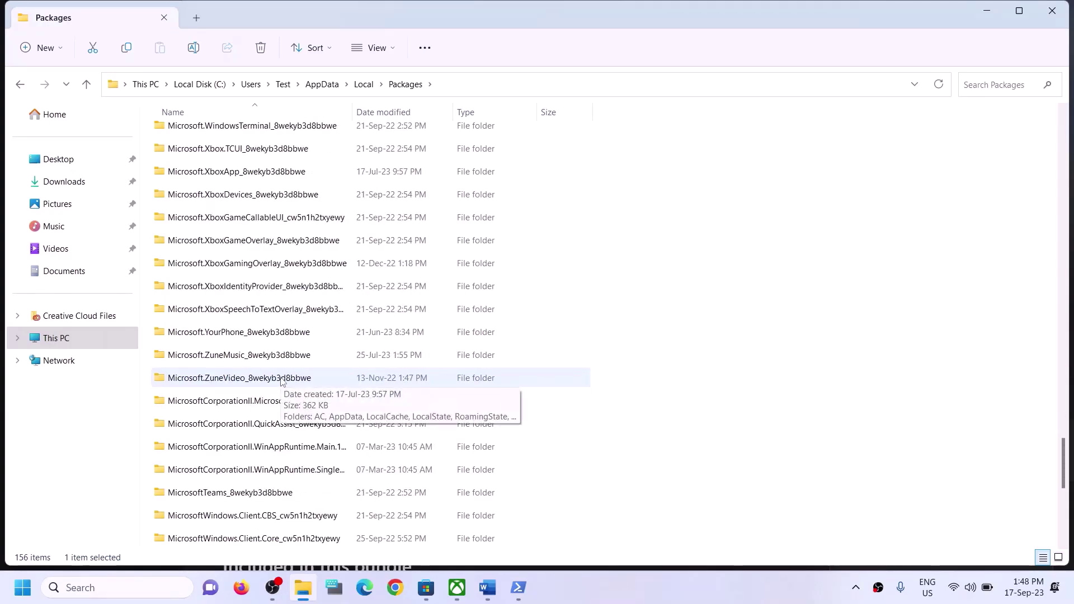
pyautogui.scroll(2, 281, 382)
pyautogui.scroll(-6, 281, 382)
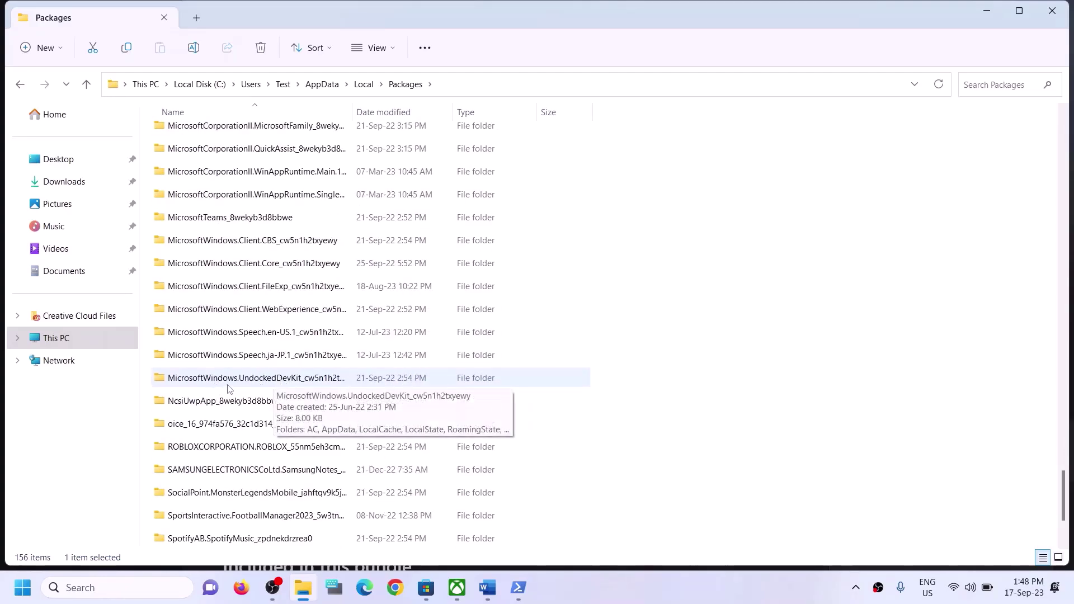
pyautogui.scroll(-2, 253, 427)
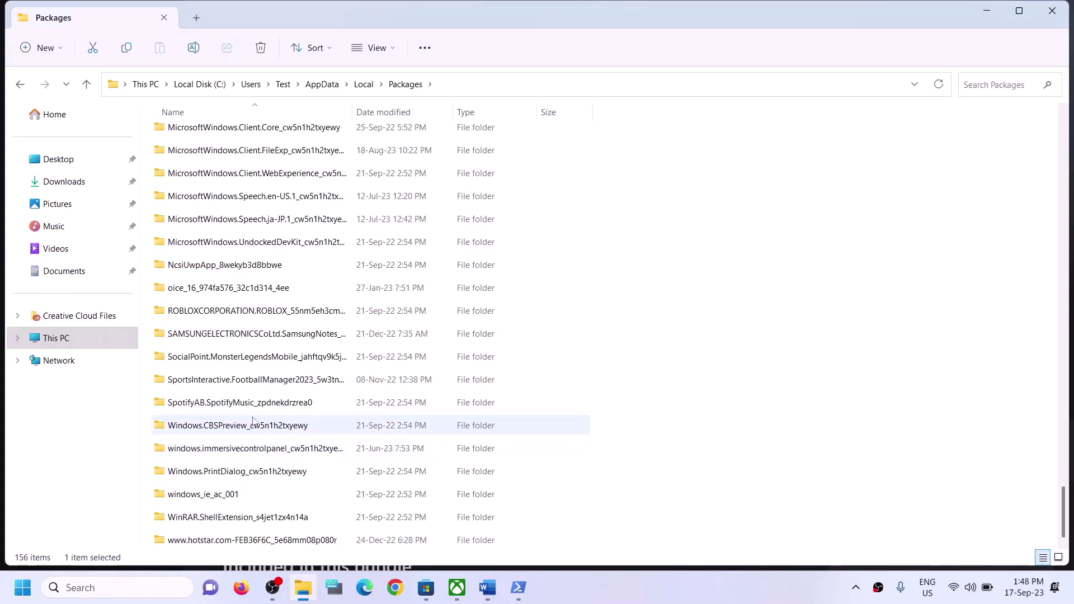
pyautogui.scroll(1, 250, 392)
pyautogui.scroll(2, 302, 314)
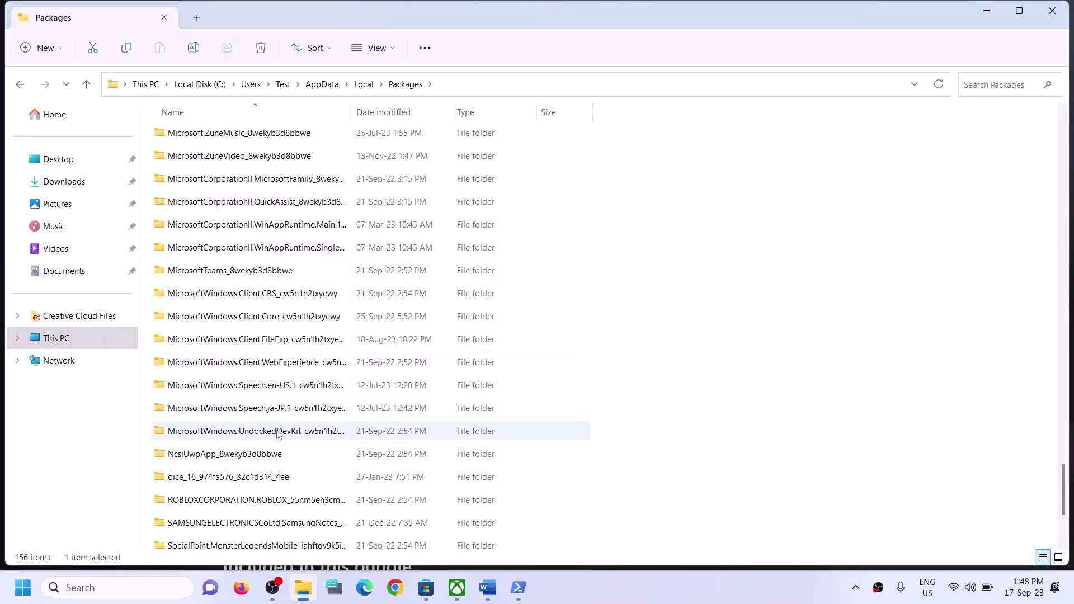
pyautogui.click(265, 290)
pyautogui.click(277, 362)
pyautogui.keyDown('ctrl'); pyautogui.click(277, 362); pyautogui.keyUp('ctrl')
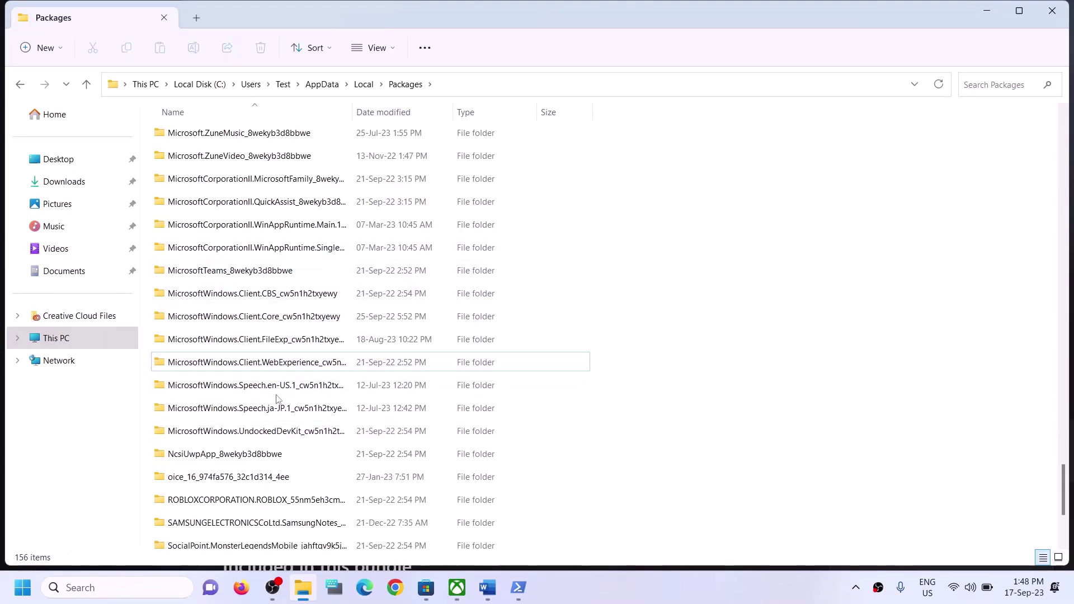
pyautogui.scroll(-1, 287, 411)
pyautogui.scroll(2, 287, 400)
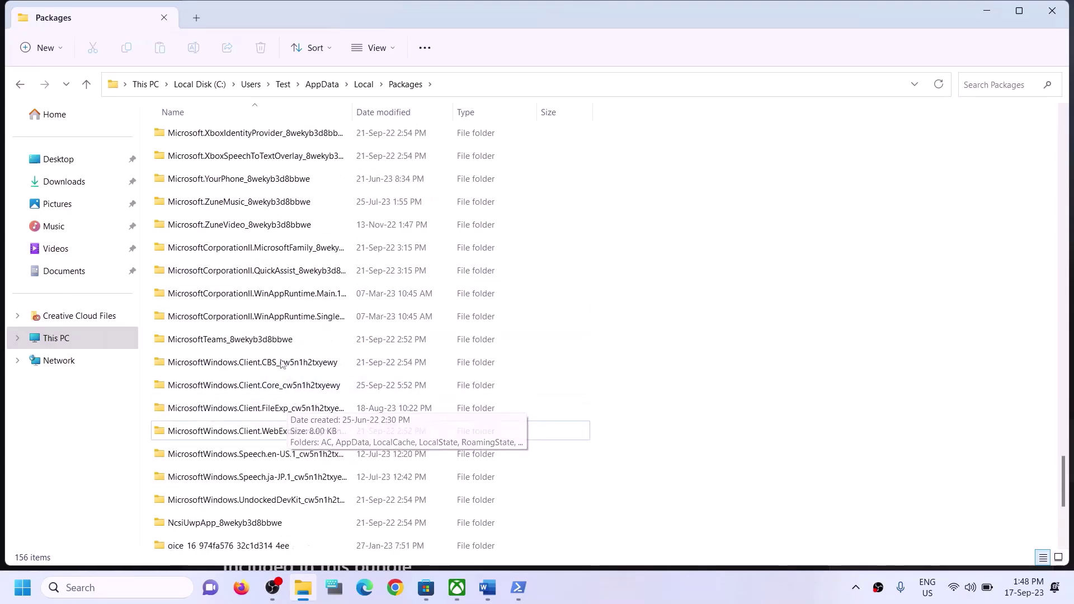
pyautogui.scroll(1, 280, 291)
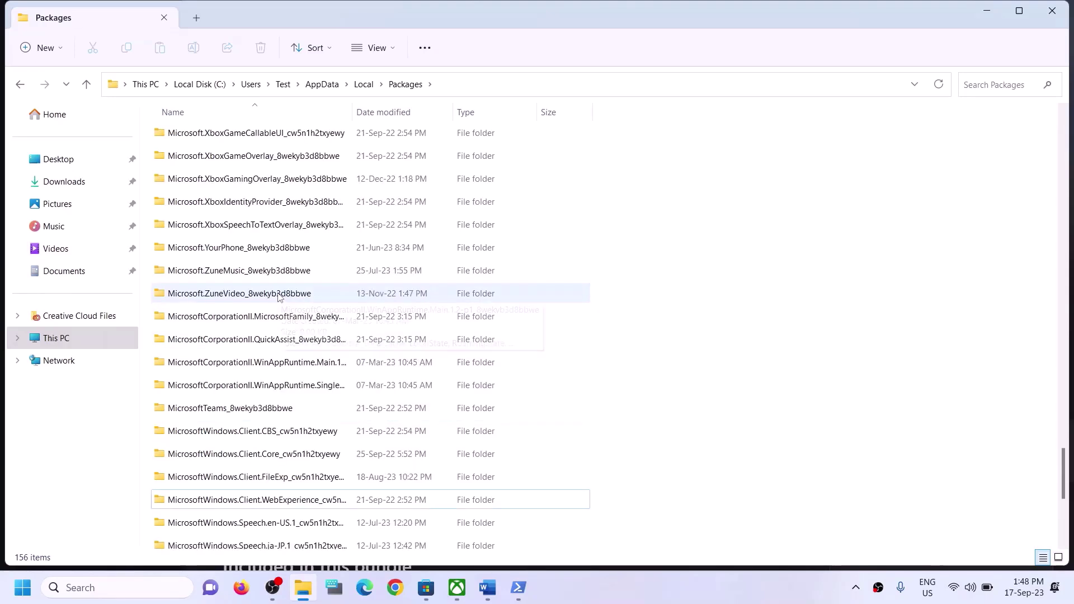
pyautogui.scroll(4, 274, 288)
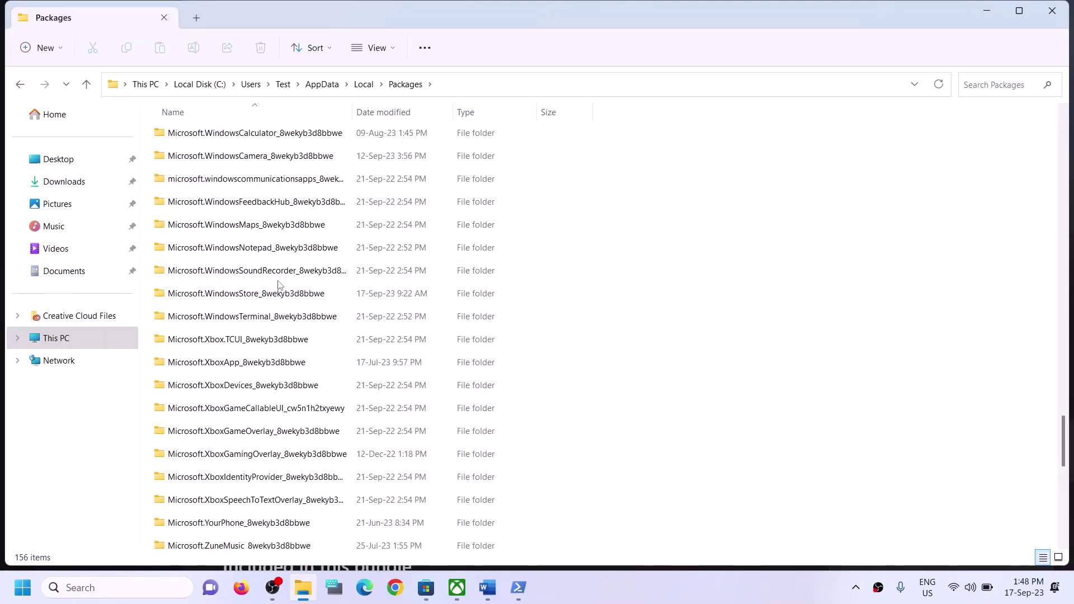
# Open Microsoft.WindowsStore_8wekyb3d8bbwe and delete its LocalCache folder
pyautogui.click(241, 295)
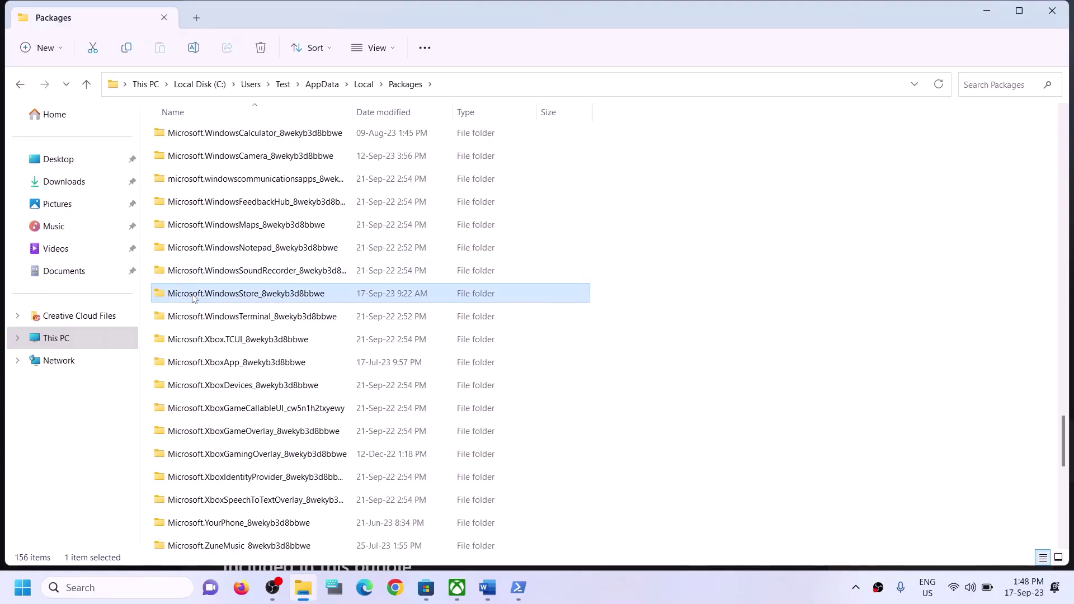
pyautogui.doubleClick(231, 294)
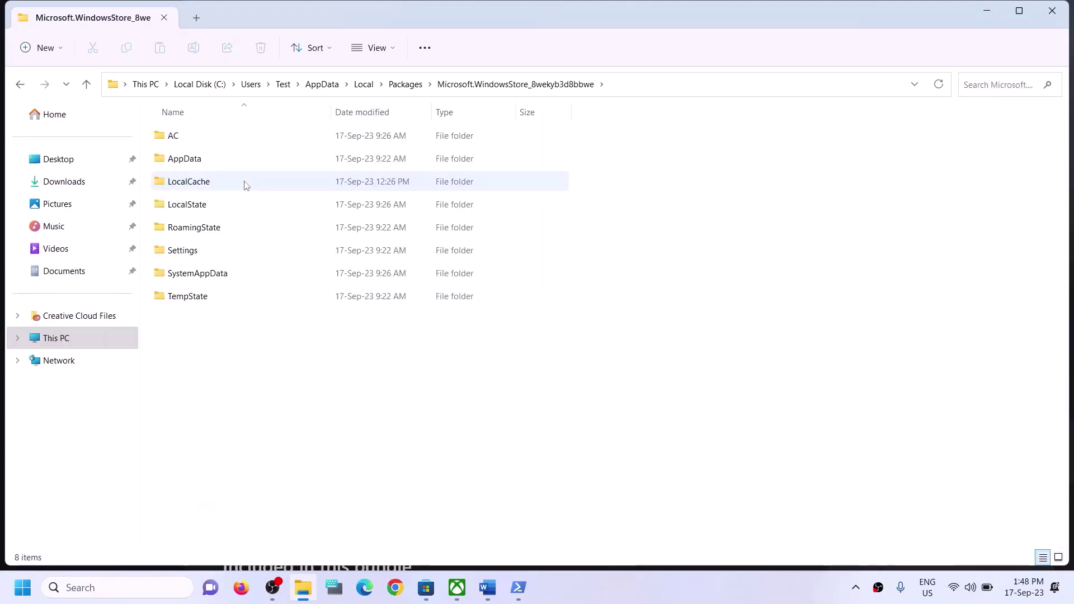
pyautogui.click(182, 187)
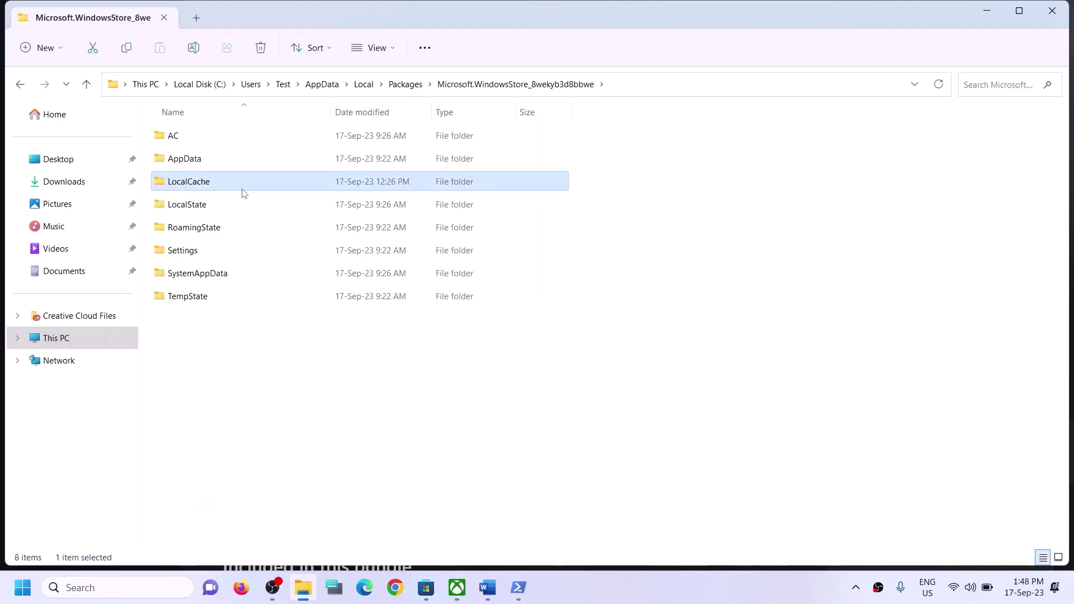
pyautogui.rightClick(211, 185)
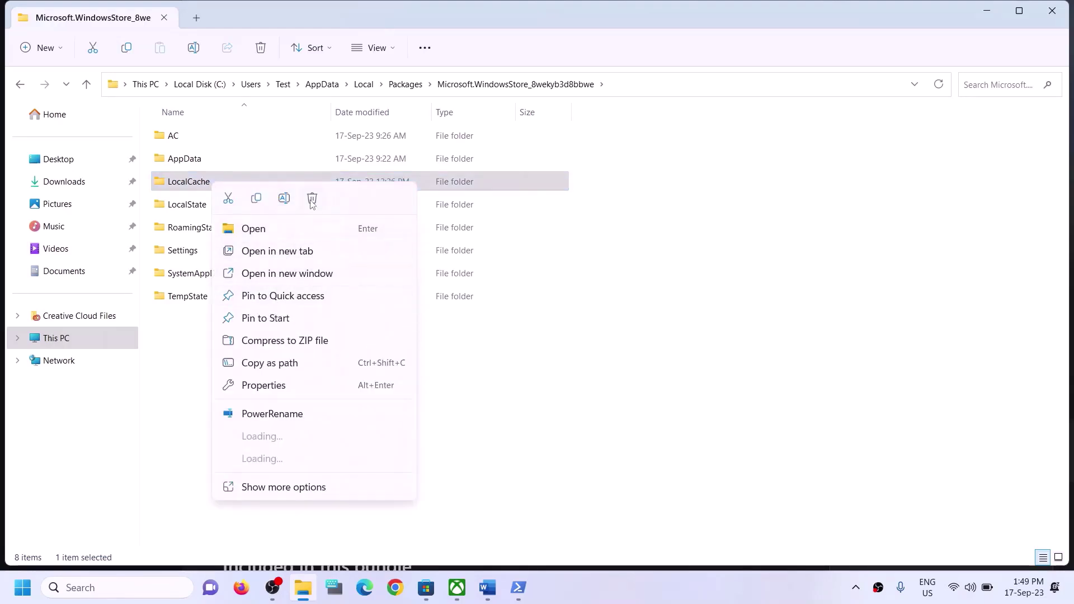
pyautogui.click(310, 199)
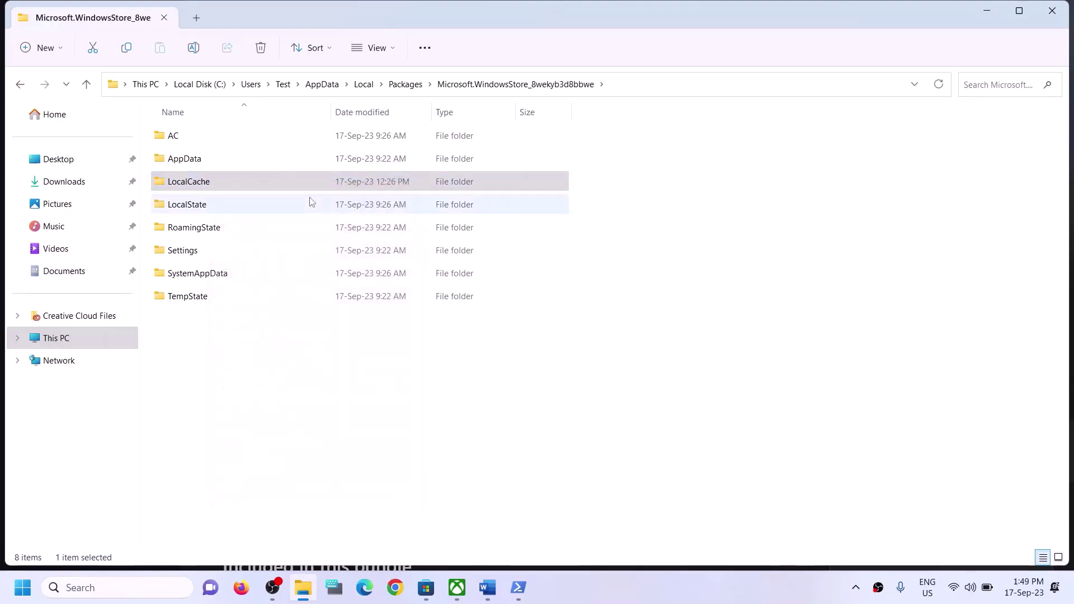
# Close File Explorer and highlight Step 5 in the Word guide
pyautogui.click(1051, 11)
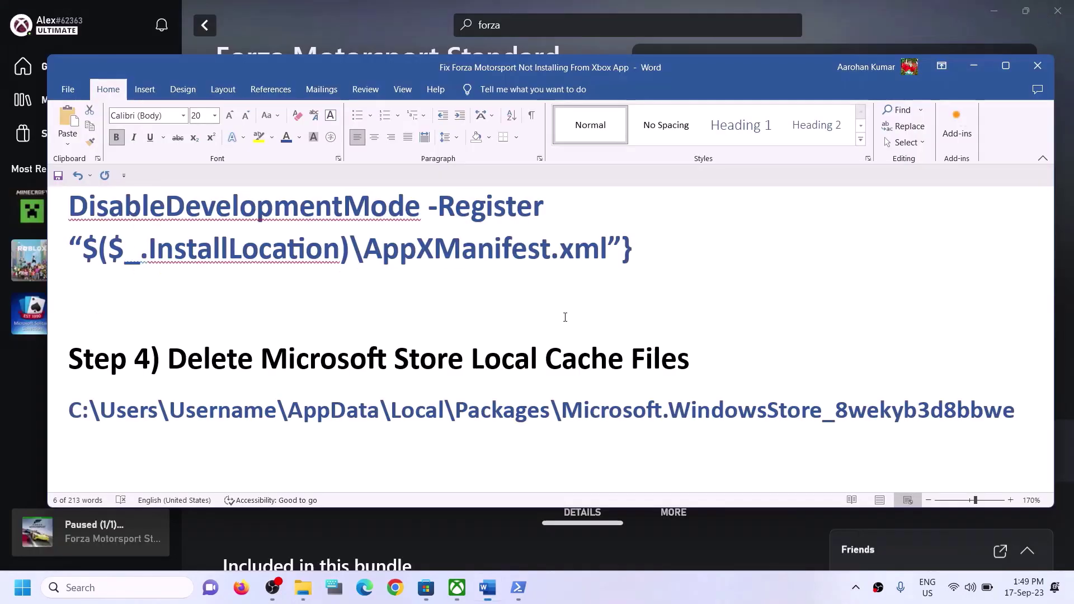
pyautogui.scroll(-2, 221, 395)
pyautogui.scroll(1, 219, 387)
pyautogui.moveTo(168, 403); pyautogui.dragTo(494, 414)
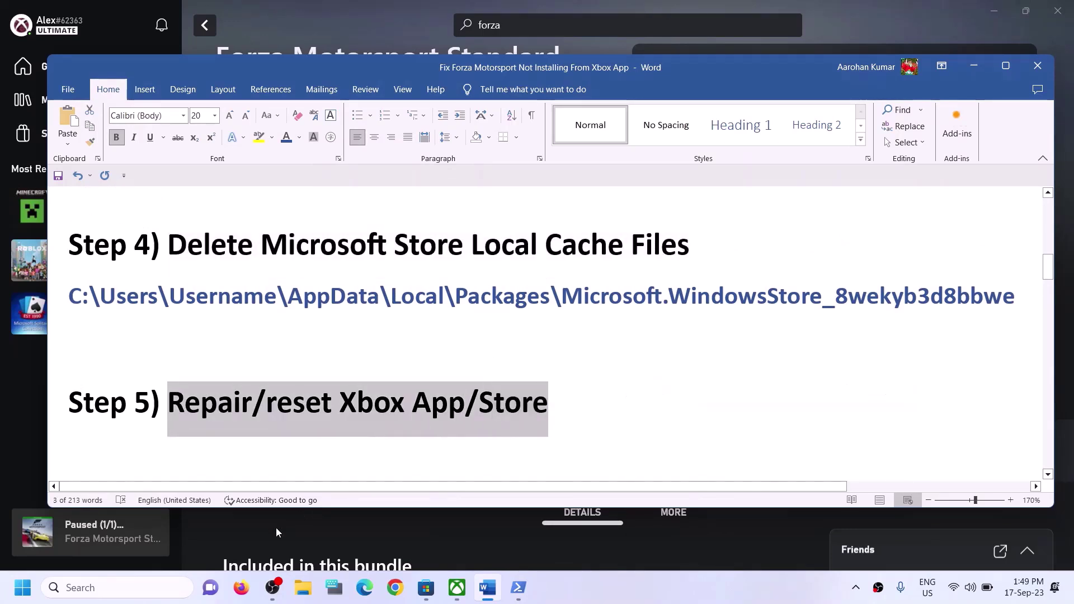
# Search for 'xbox' and open the Xbox app's App settings page
pyautogui.click(148, 588)
pyautogui.write('xbox')
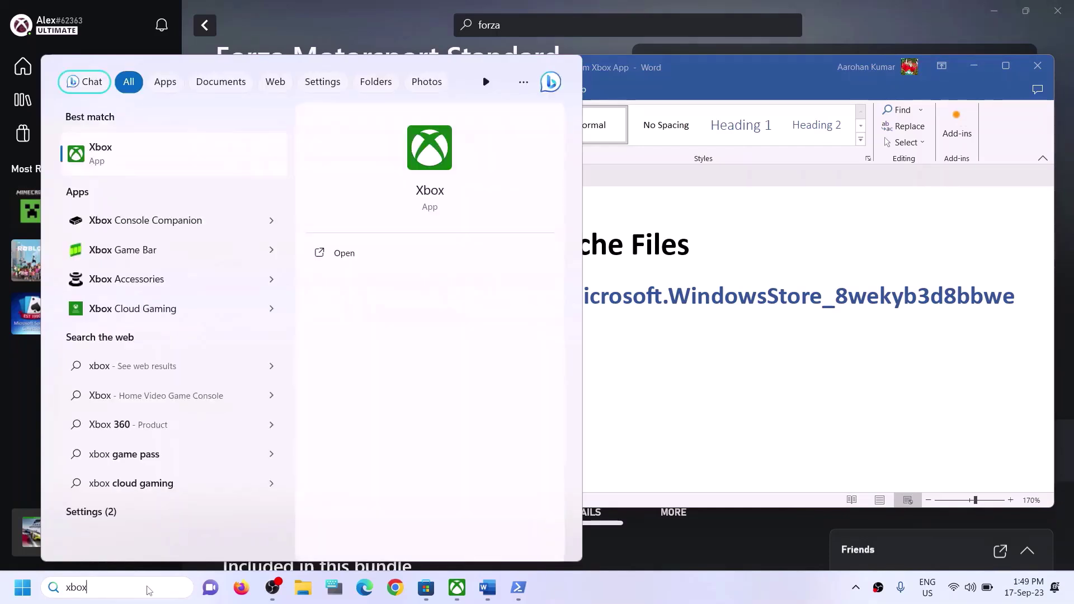
pyautogui.rightClick(133, 158)
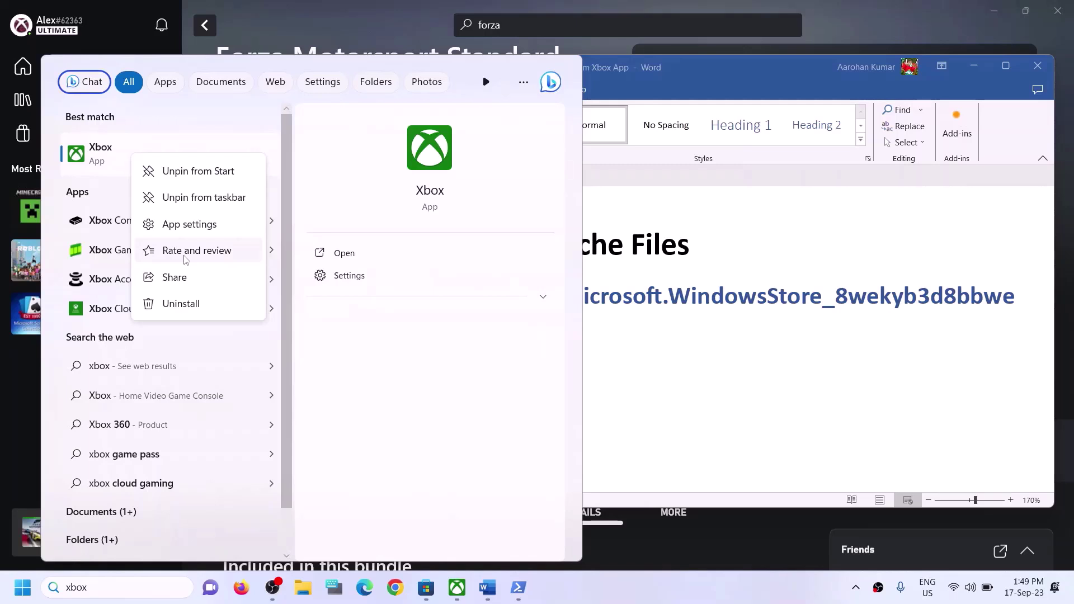
pyautogui.click(187, 223)
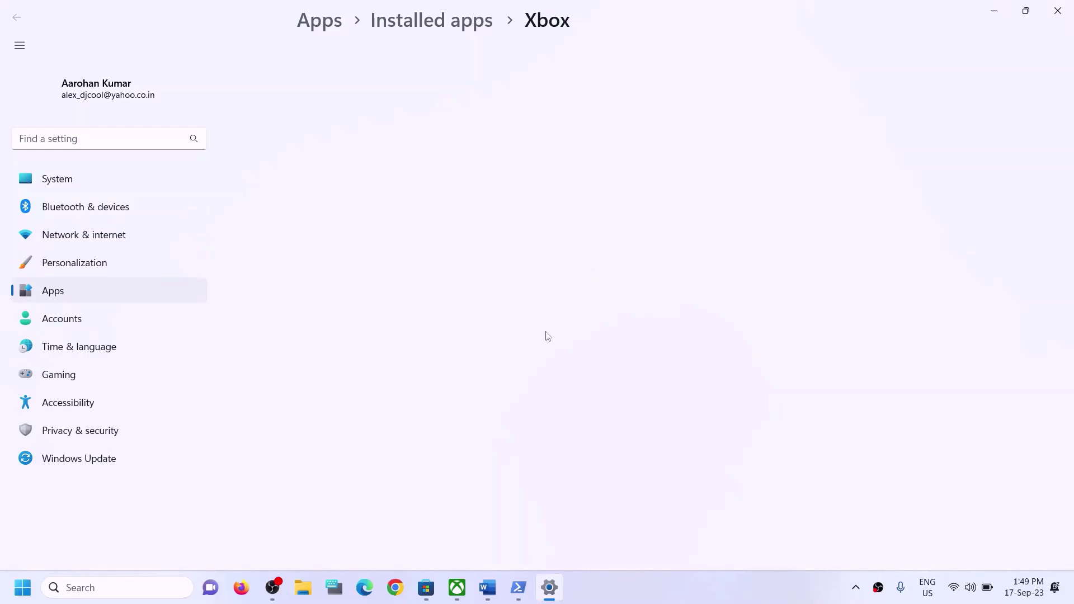
# Repair the Xbox app, then reset it and confirm the reset
pyautogui.scroll(-4, 552, 365)
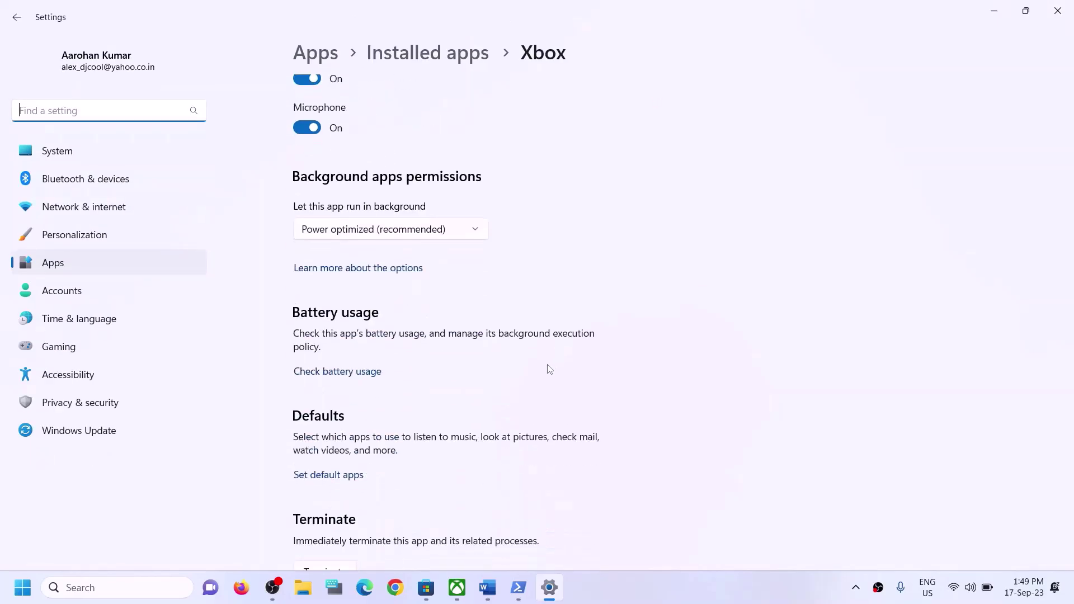
pyautogui.scroll(-5, 520, 363)
pyautogui.scroll(3, 421, 283)
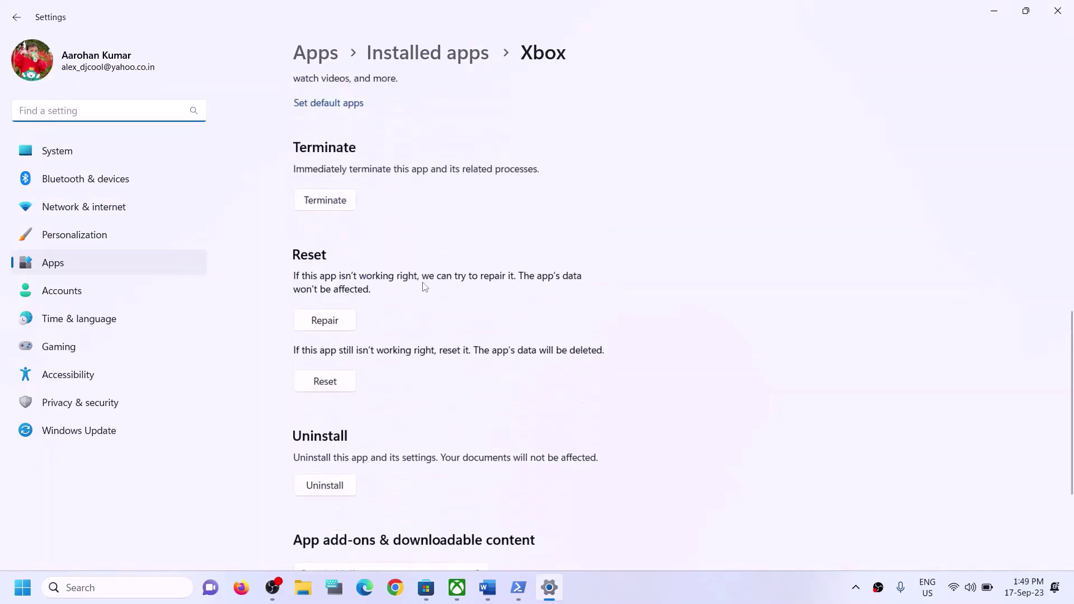
pyautogui.click(331, 323)
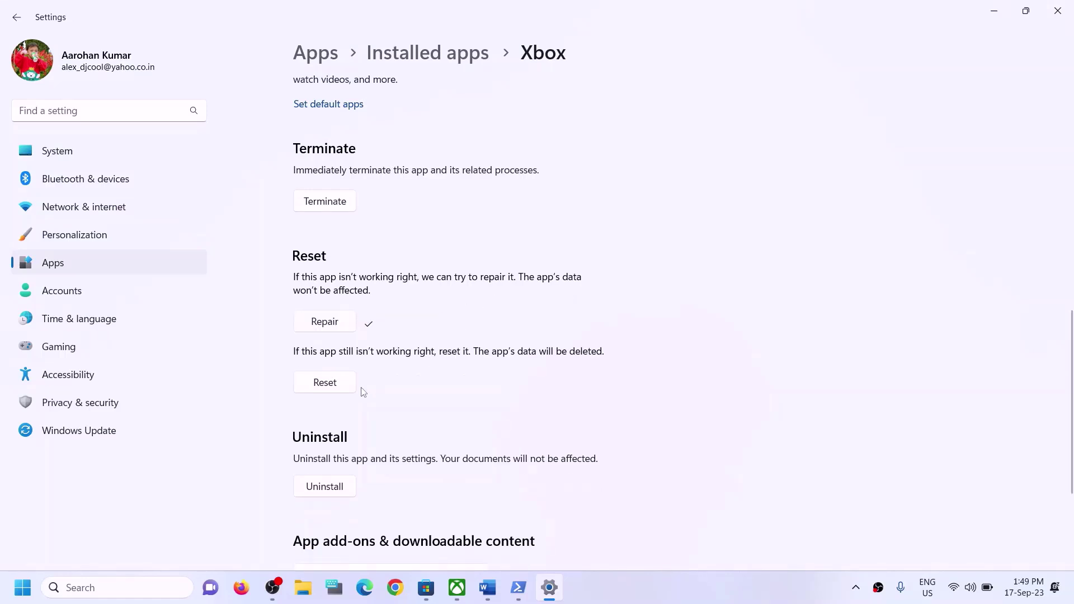
pyautogui.click(327, 387)
pyautogui.click(388, 343)
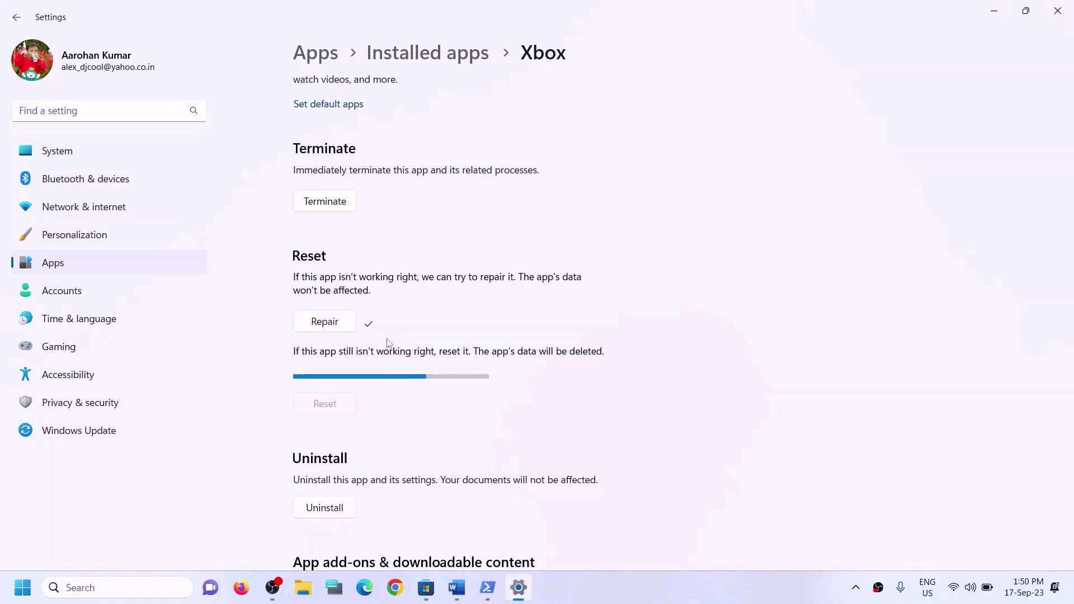
# Search for 'store' and open Microsoft Store's App settings page
pyautogui.click(128, 587)
pyautogui.write('store')
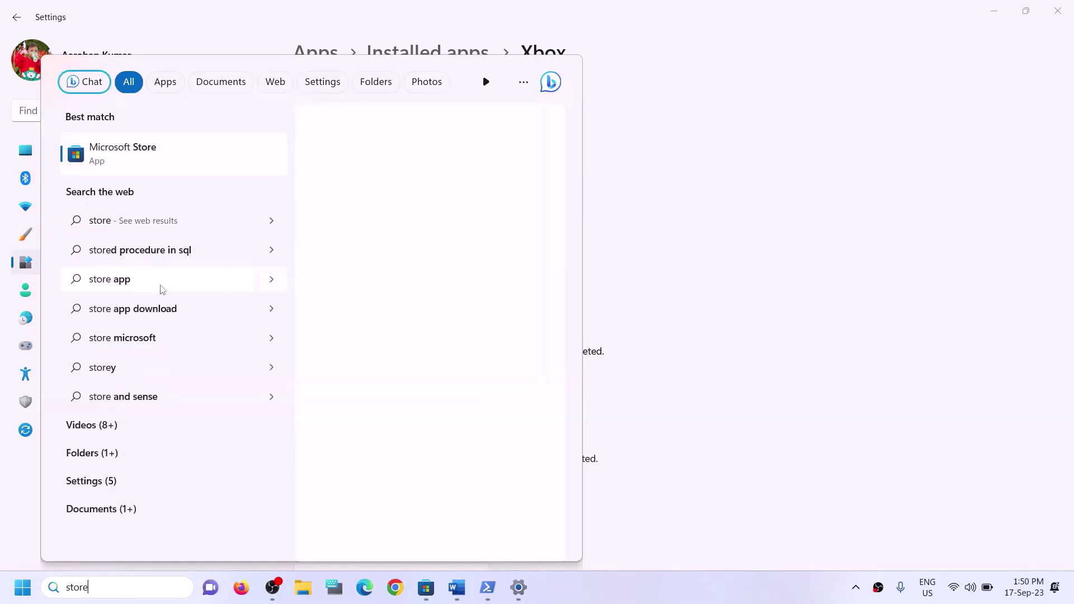
pyautogui.rightClick(163, 170)
pyautogui.click(201, 239)
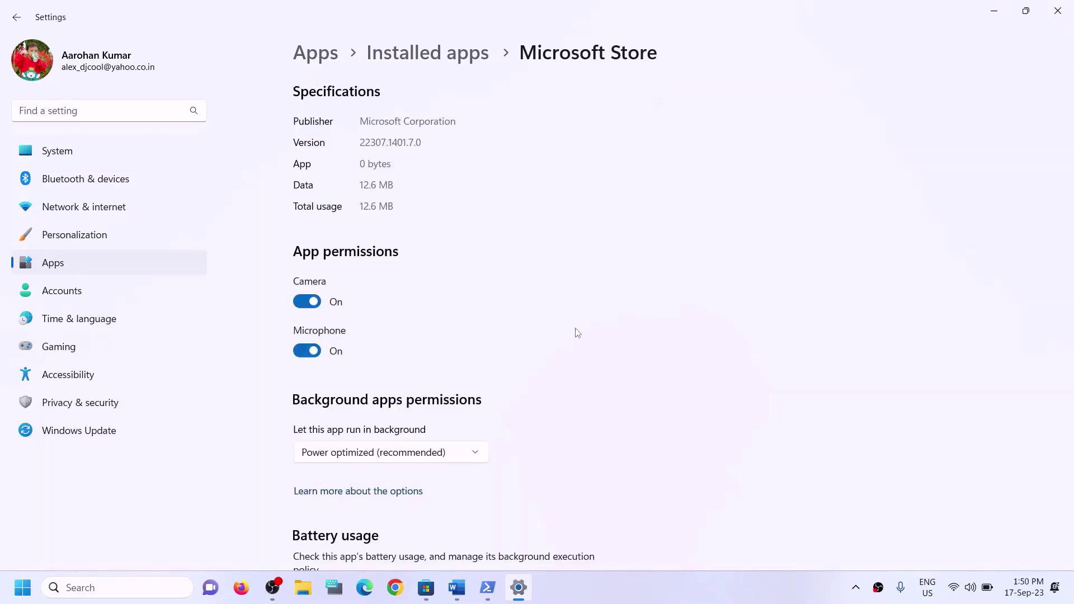
# Repair Microsoft Store, then reset it and confirm the reset
pyautogui.scroll(-10, 561, 355)
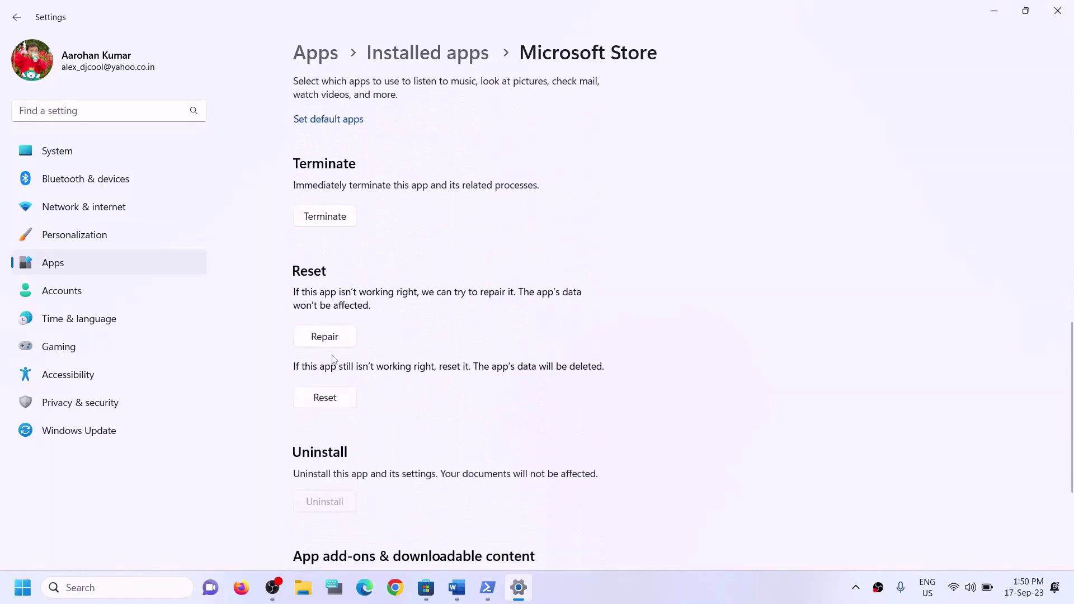
pyautogui.click(328, 338)
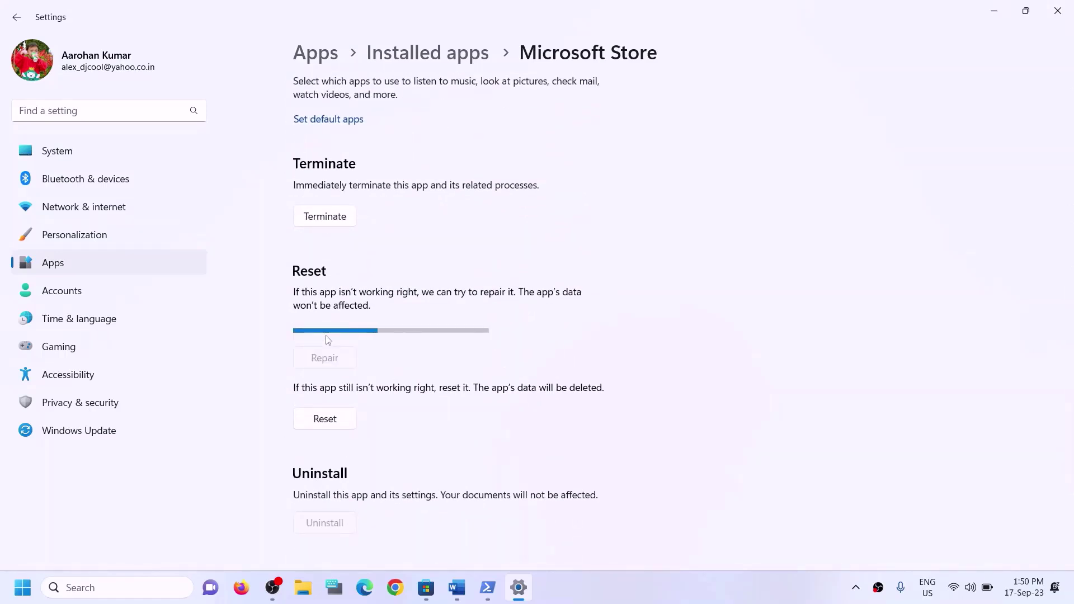
pyautogui.click(337, 403)
pyautogui.click(404, 364)
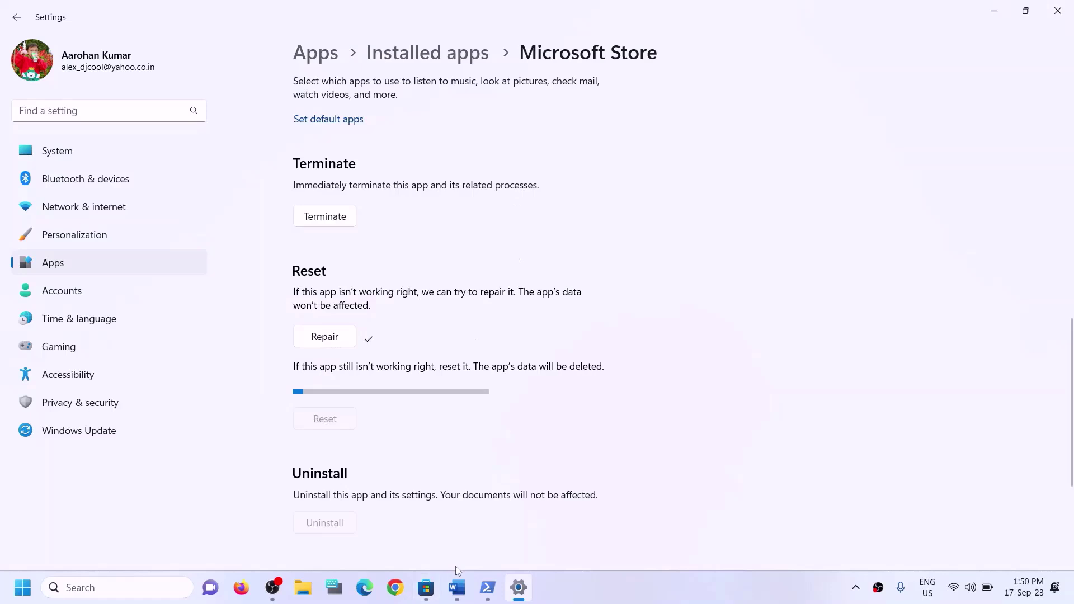
# Bring the Word guide forward and highlight the Step 6 heading
pyautogui.moveTo(466, 590)
pyautogui.click(456, 504)
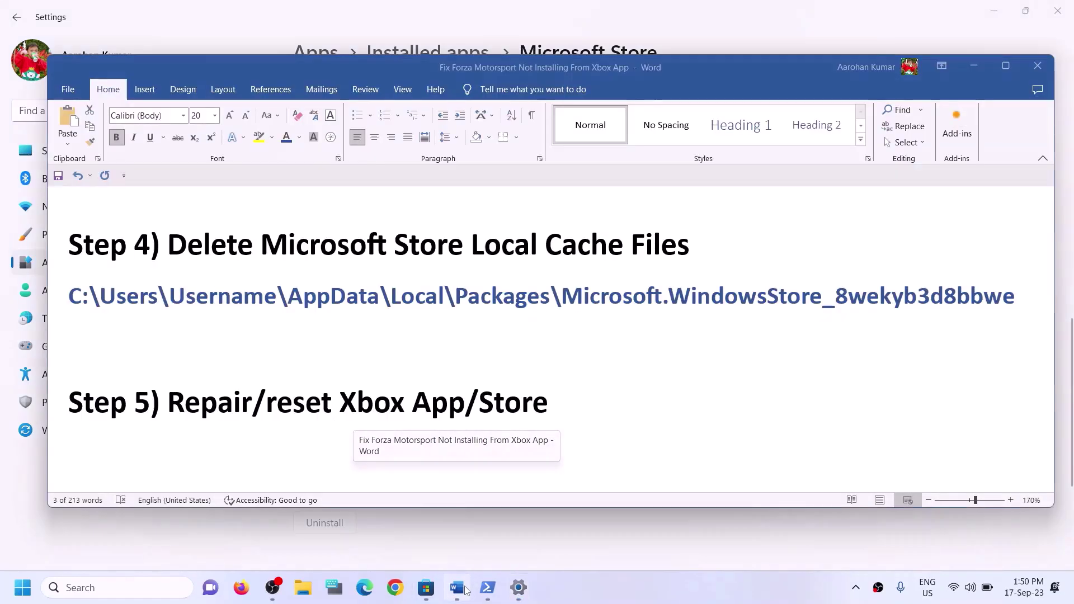
pyautogui.scroll(-2, 335, 386)
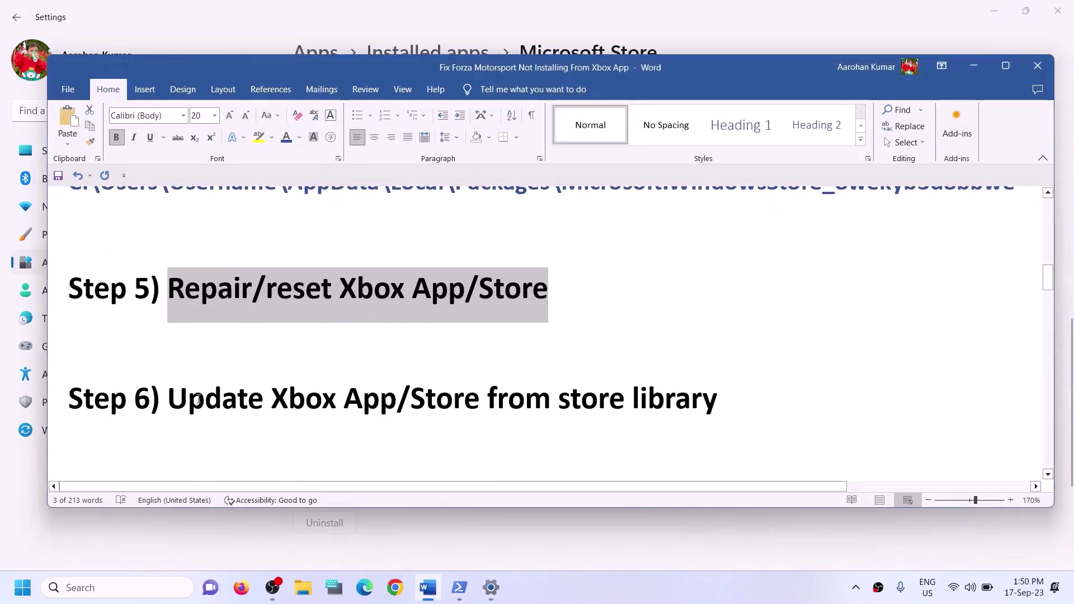
pyautogui.moveTo(168, 398); pyautogui.dragTo(719, 400)
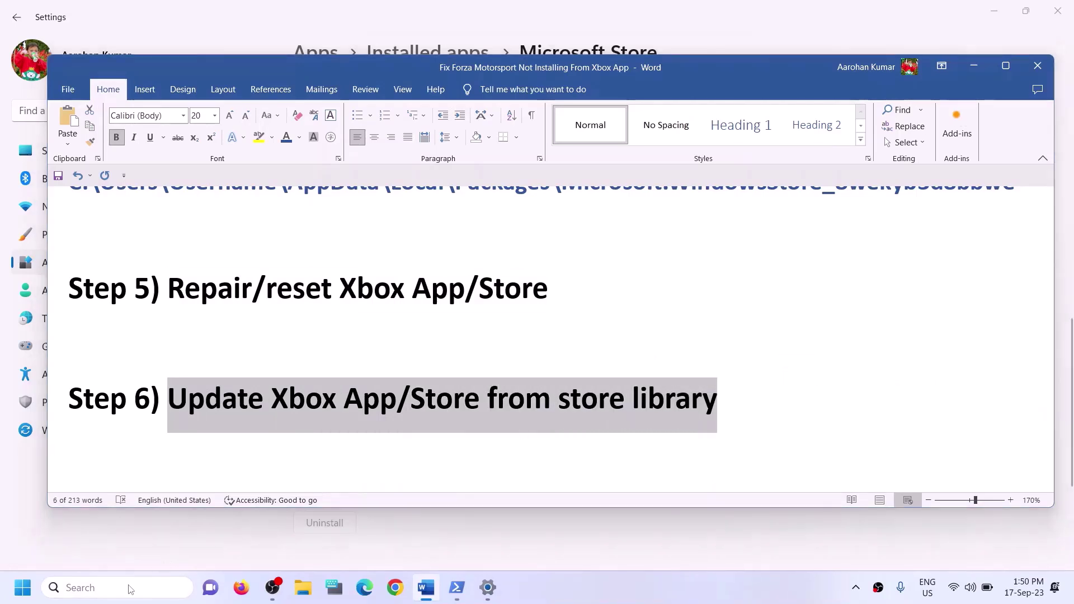
# Search Windows for 'store' to list the Microsoft Store app
pyautogui.click(130, 589)
pyautogui.write('store')
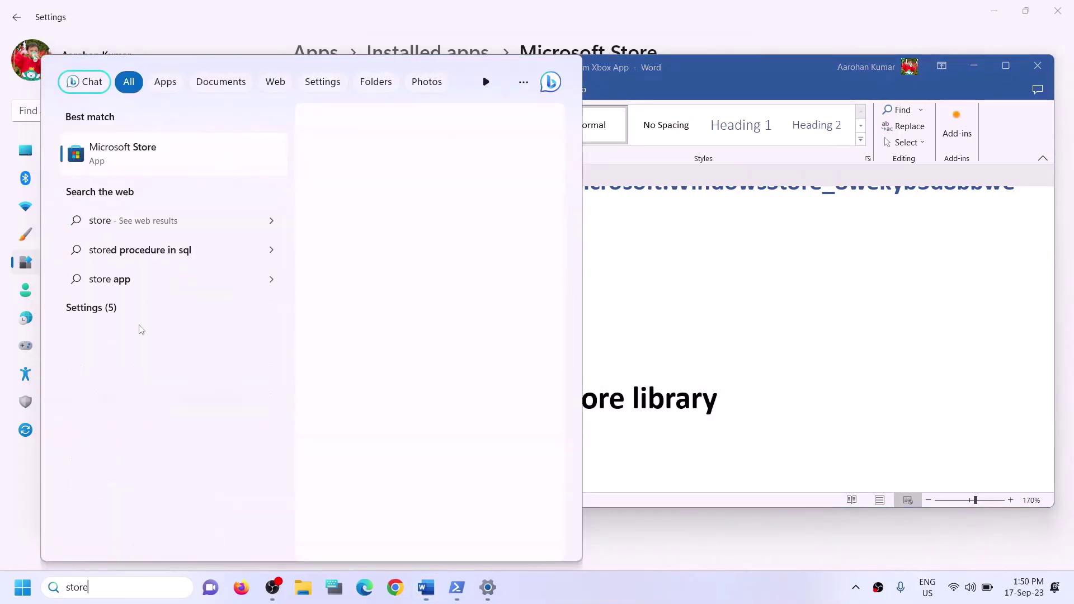
pyautogui.click(131, 191)
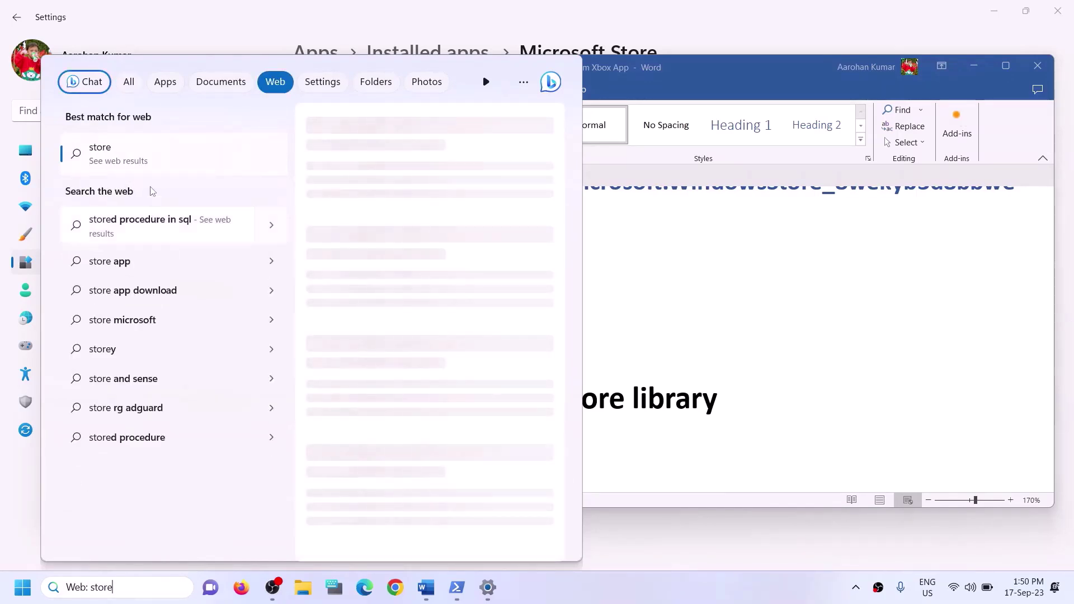
pyautogui.hotkey('ctrl', 'a')
pyautogui.press('BackSpace')
pyautogui.write('store')
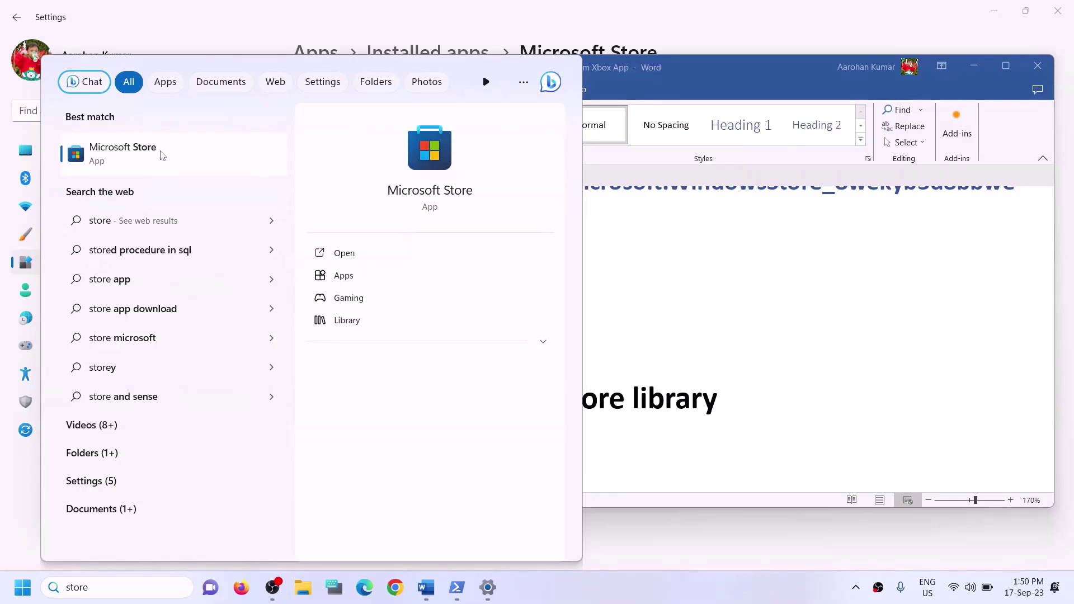
# Launch Microsoft Store maximized and view its Library, showing Forza Motorsport paused
pyautogui.click(411, 171)
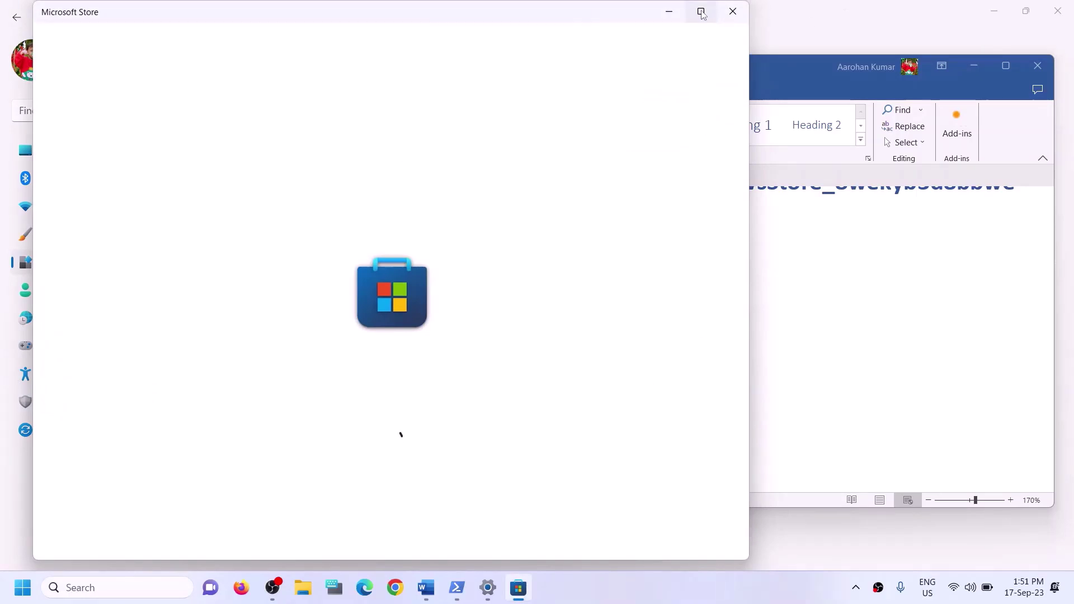
pyautogui.click(705, 13)
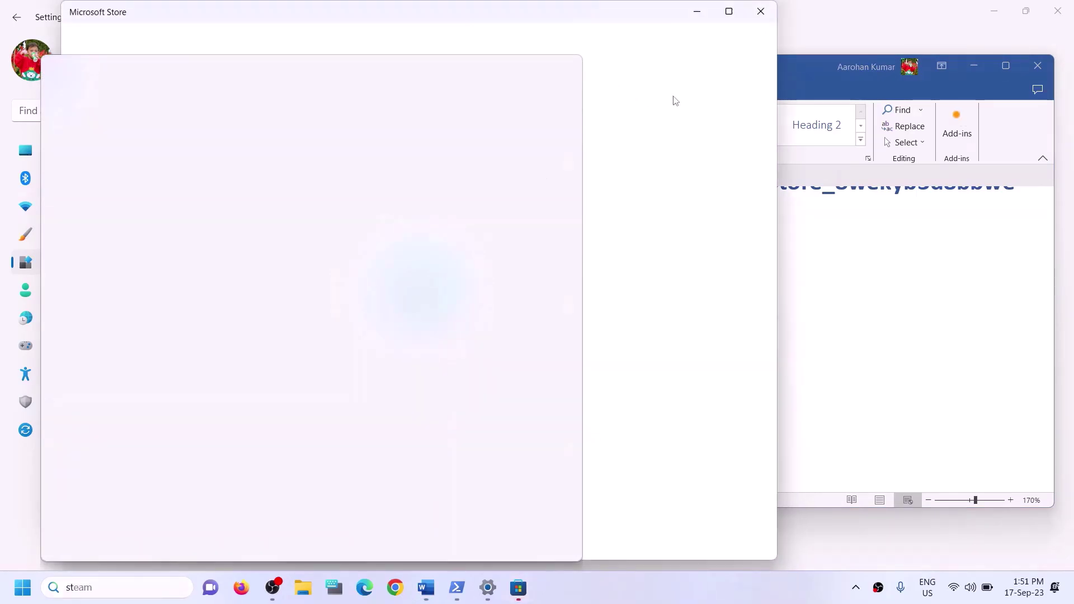
pyautogui.click(728, 12)
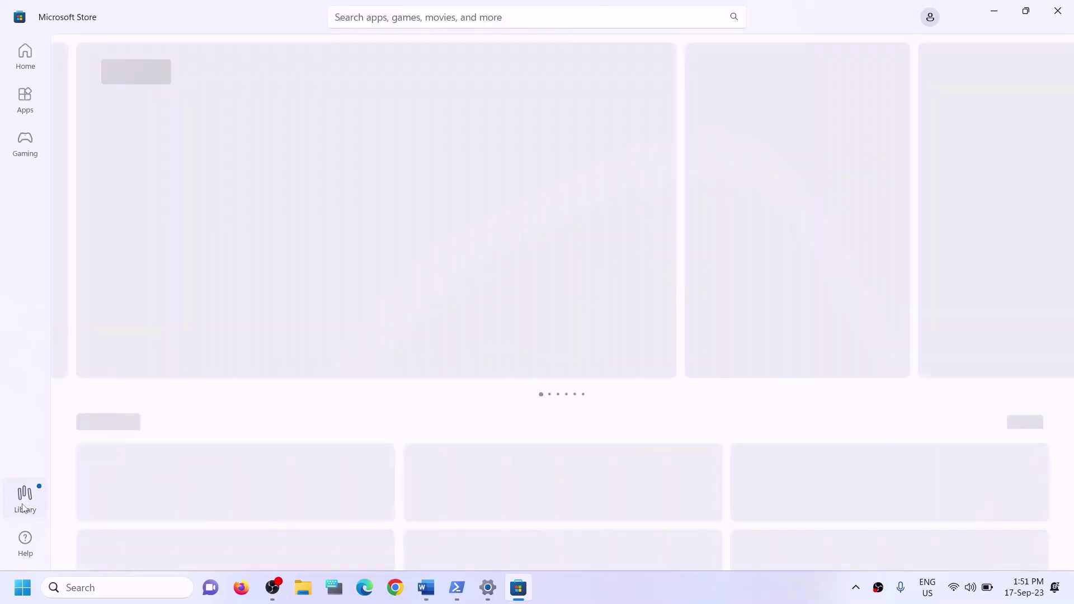
pyautogui.click(24, 508)
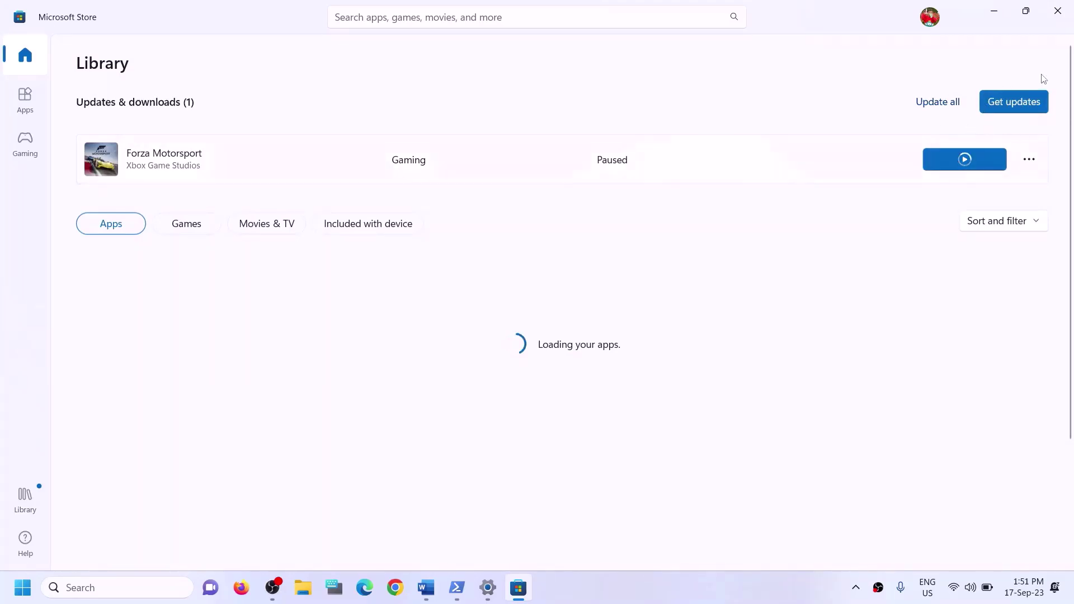
# Close the Store and select Step 7's Xbox Identity Provider link in Word
pyautogui.click(1057, 18)
pyautogui.scroll(-2, 384, 381)
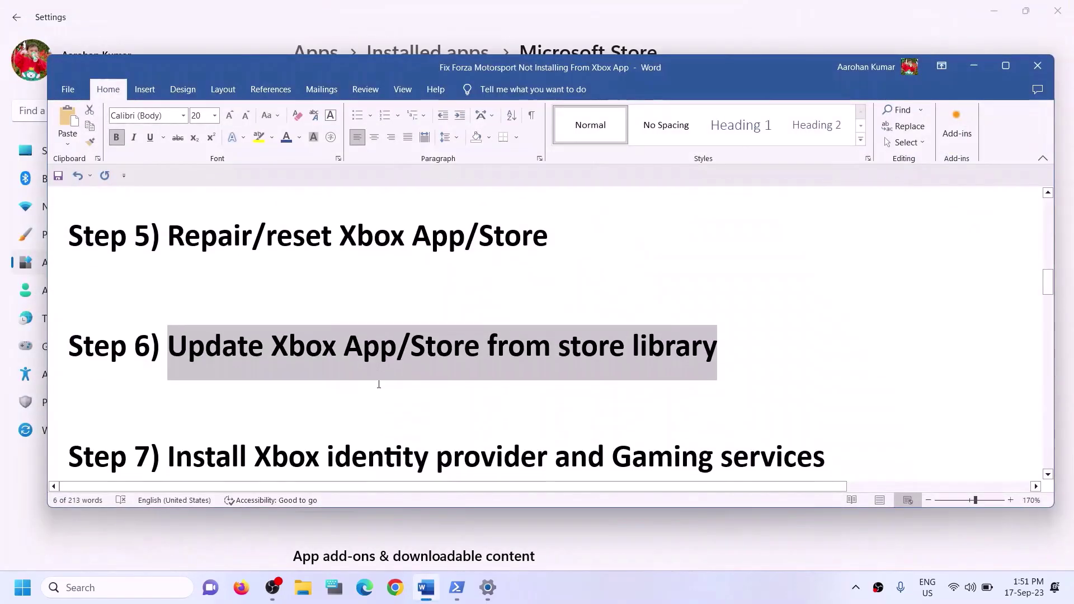
pyautogui.scroll(1, 380, 383)
pyautogui.scroll(-1, 378, 385)
pyautogui.scroll(-1, 378, 386)
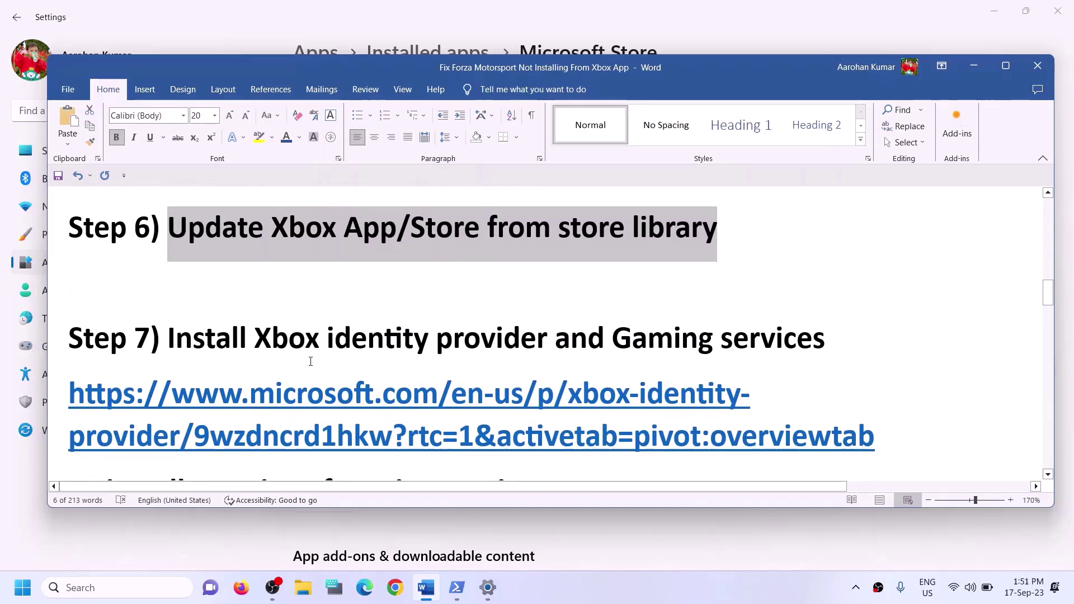
pyautogui.moveTo(254, 338); pyautogui.dragTo(826, 341)
pyautogui.scroll(-1, 358, 340)
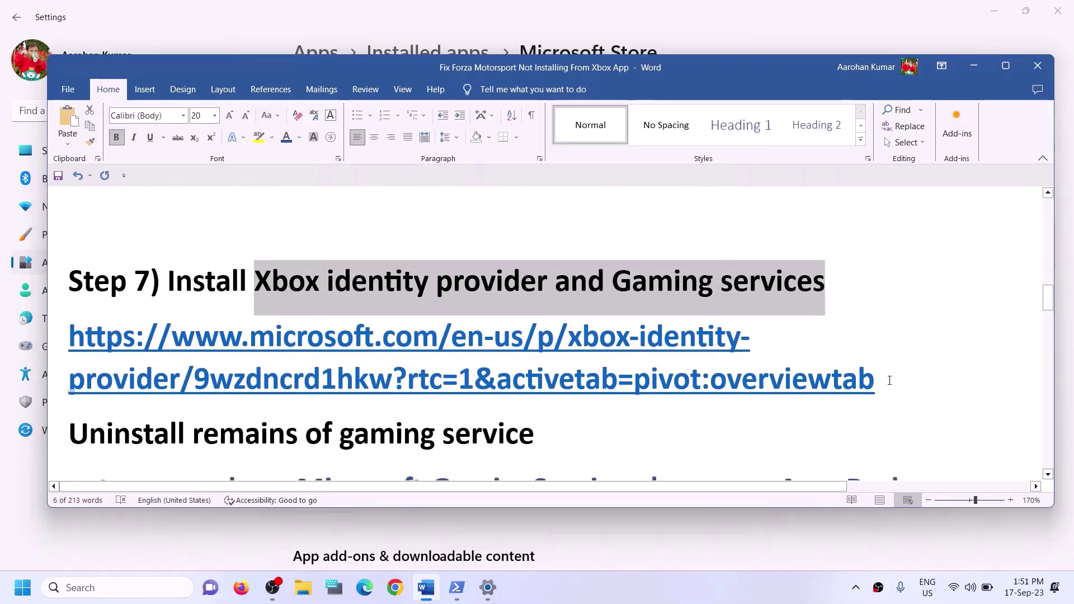
pyautogui.tripleClick(890, 380)
pyautogui.hotkey('ctrl', 'c')
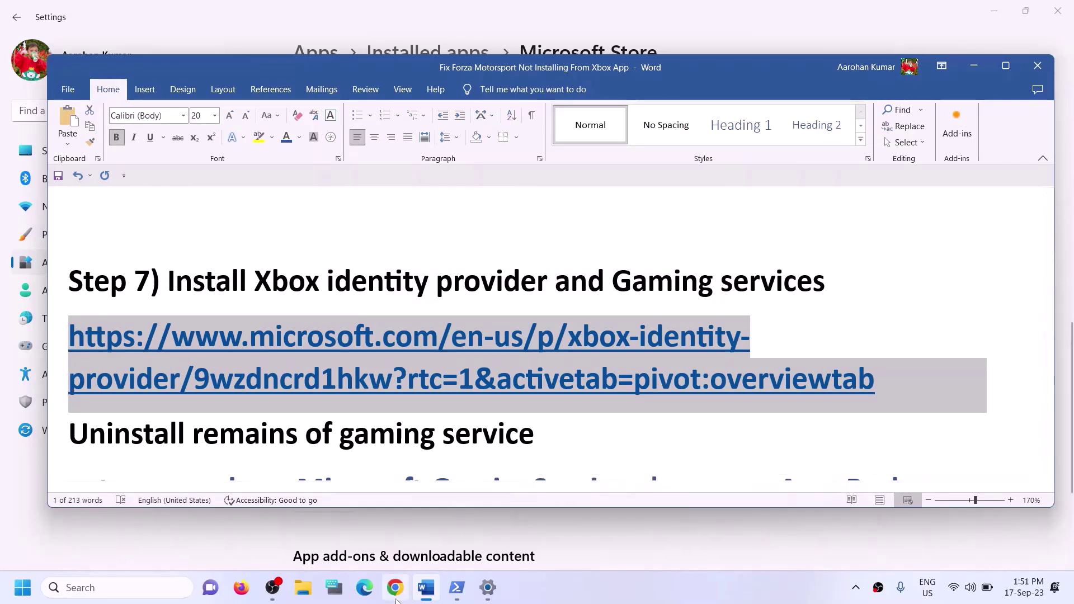
pyautogui.click(396, 597)
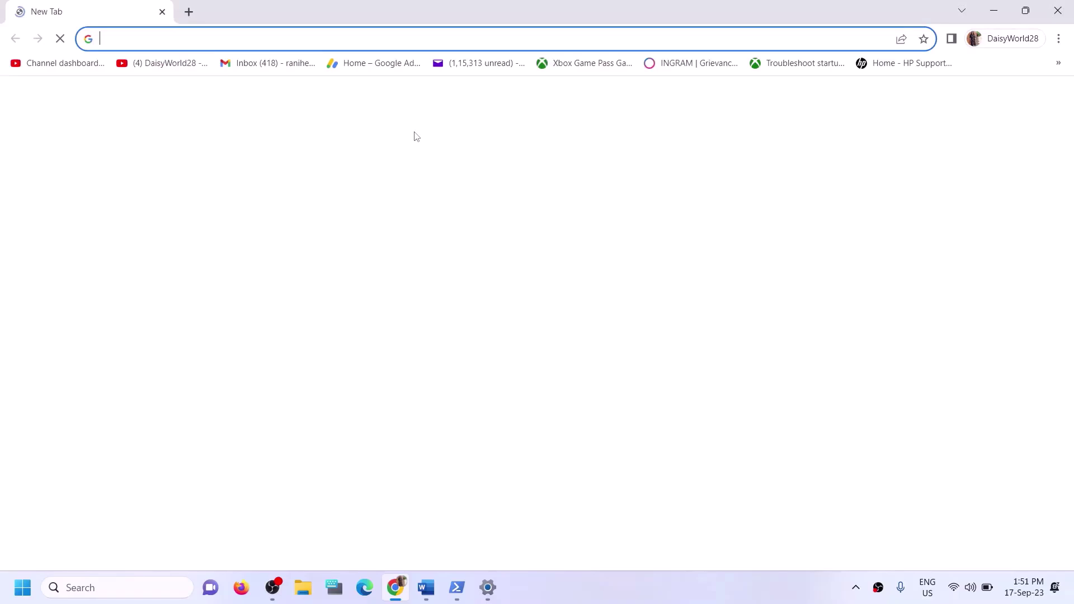
# Load the Xbox Identity Provider page in Chrome, hand it to Microsoft Store, and dismiss the popup
pyautogui.hotkey('ctrl', 'v')
pyautogui.press('Return')
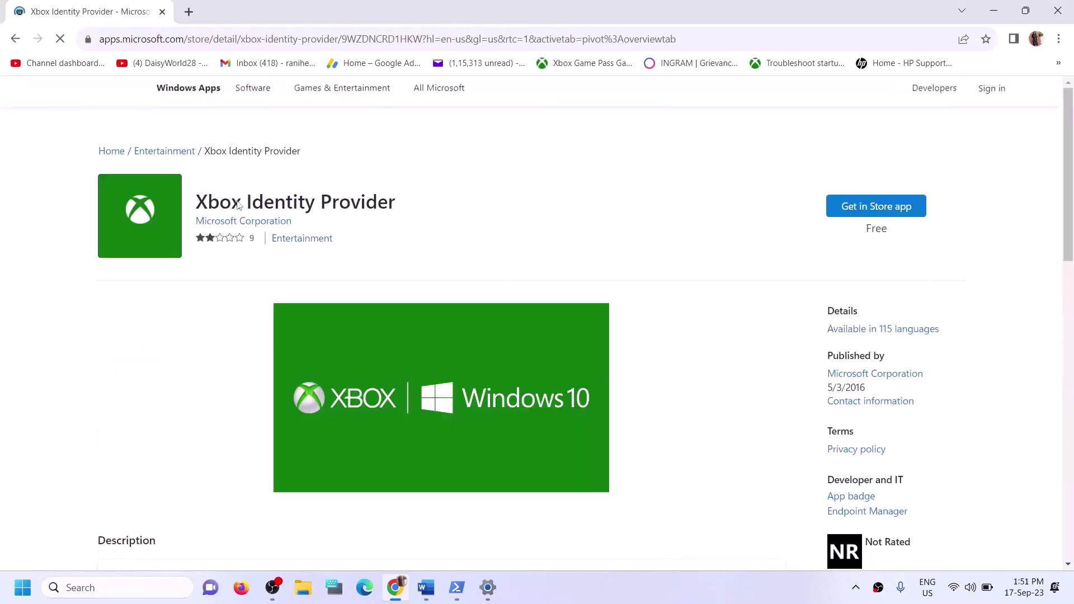
pyautogui.moveTo(219, 205); pyautogui.dragTo(345, 217)
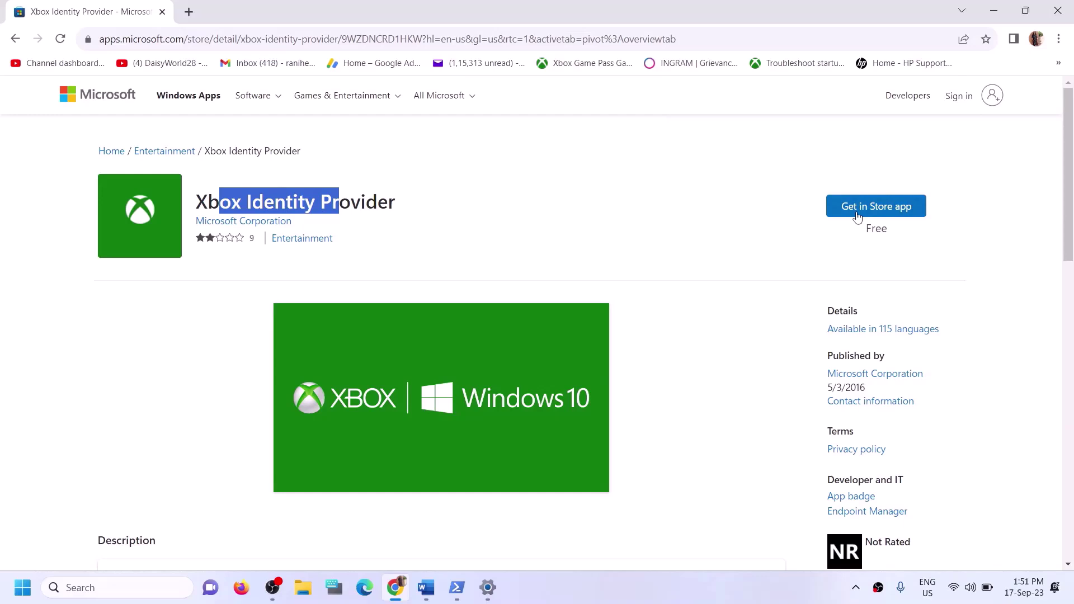
pyautogui.click(876, 207)
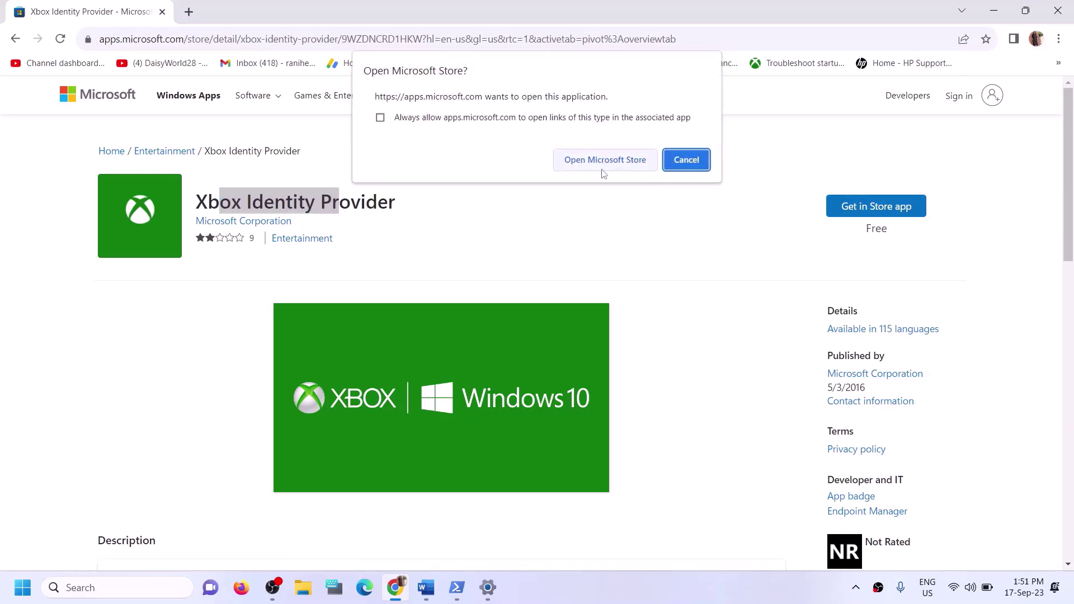
pyautogui.click(586, 167)
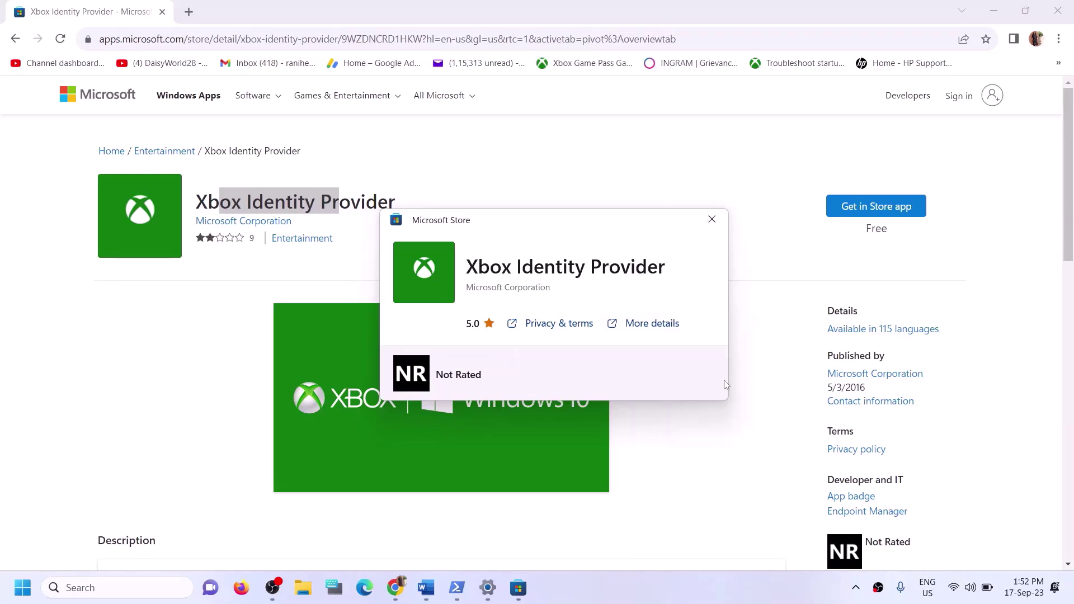
pyautogui.click(712, 219)
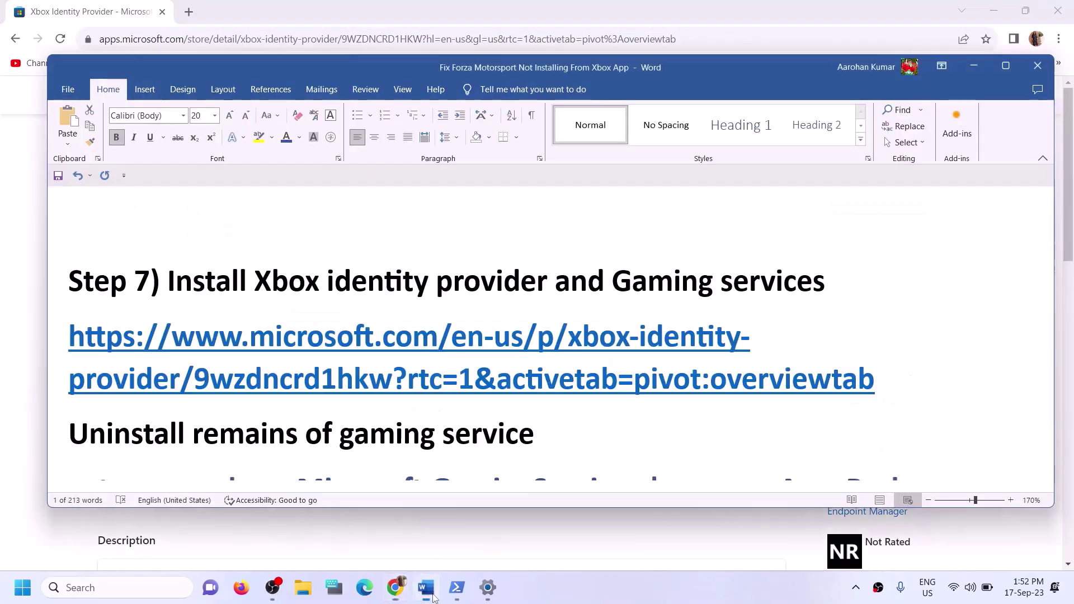
pyautogui.click(425, 587)
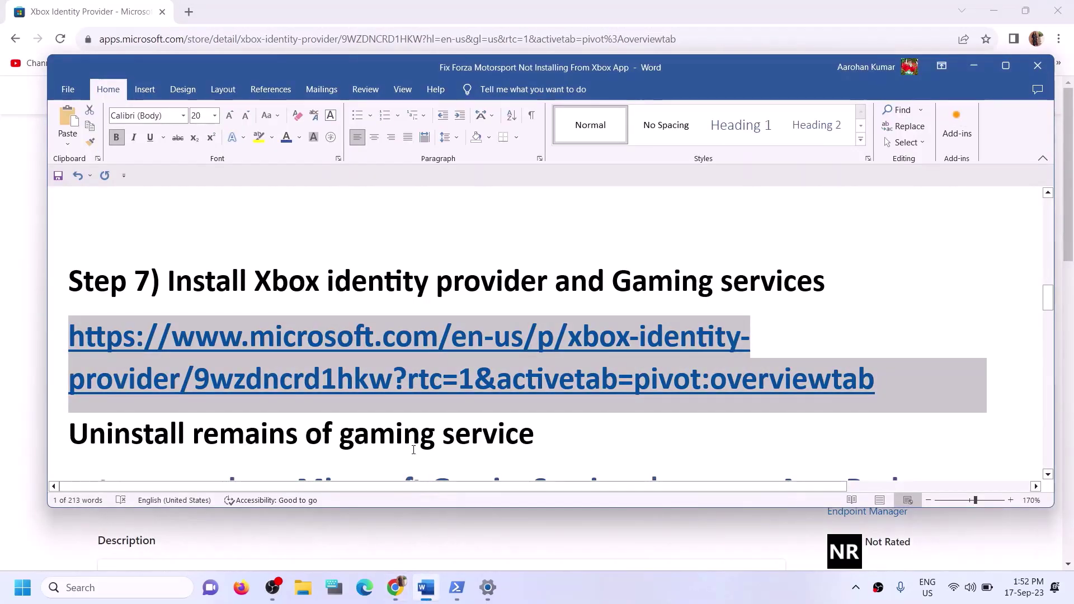
# Copy the Gaming Services removal command from Word and search Windows for 'powershell'
pyautogui.scroll(-3, 414, 449)
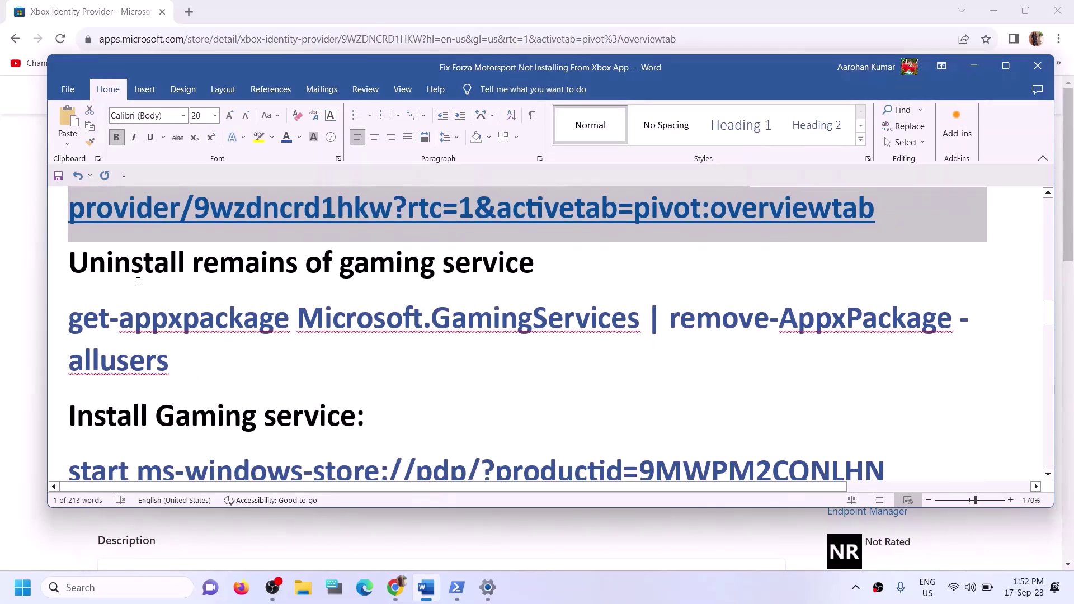
pyautogui.moveTo(220, 352); pyautogui.dragTo(92, 339)
pyautogui.rightClick(91, 339)
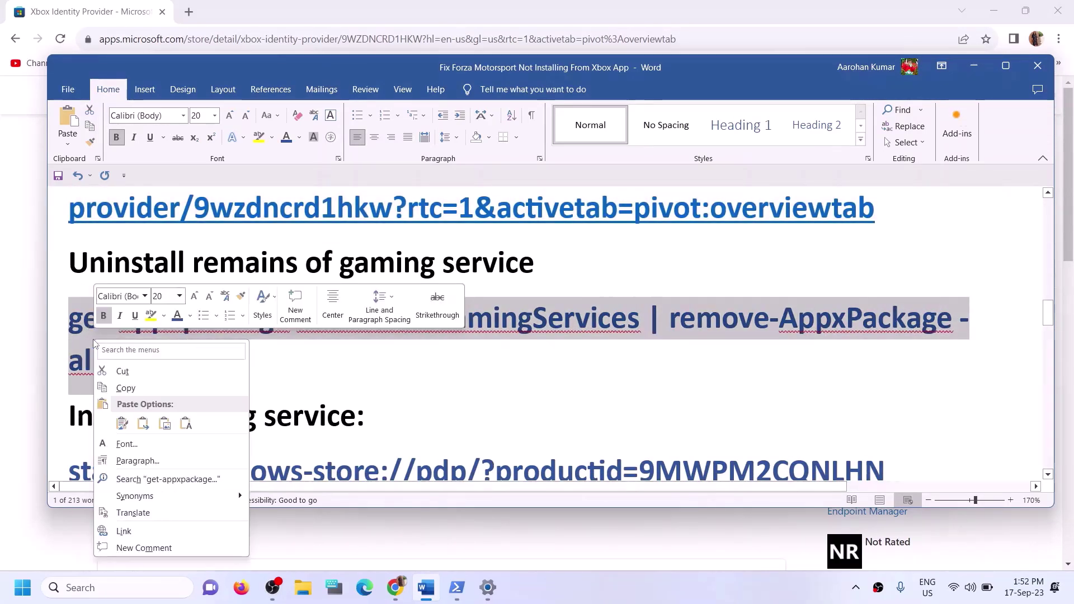
pyautogui.click(123, 386)
pyautogui.click(149, 585)
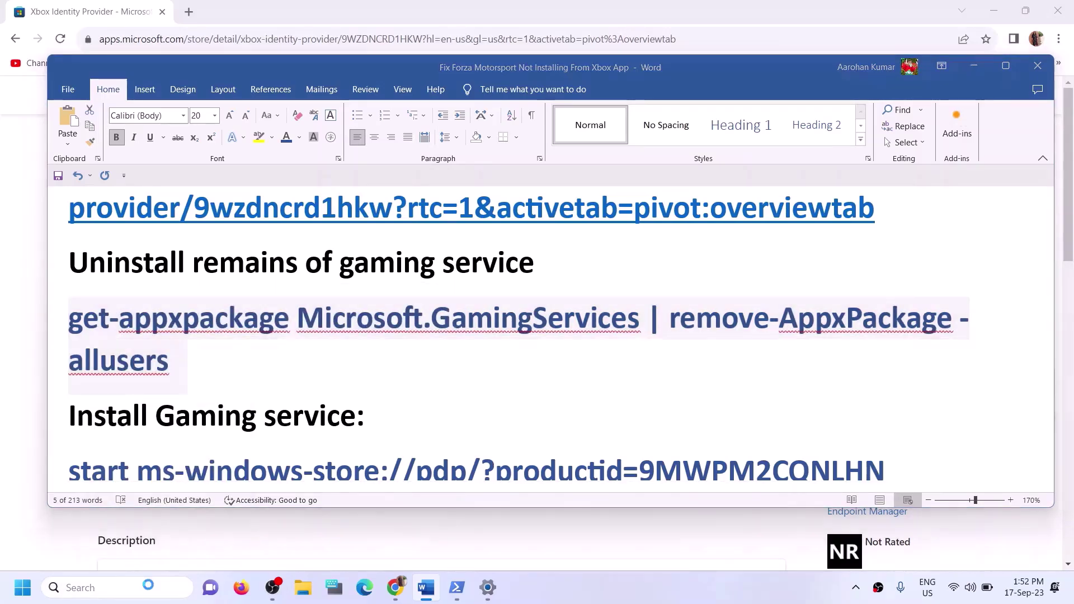
pyautogui.write('powershell')
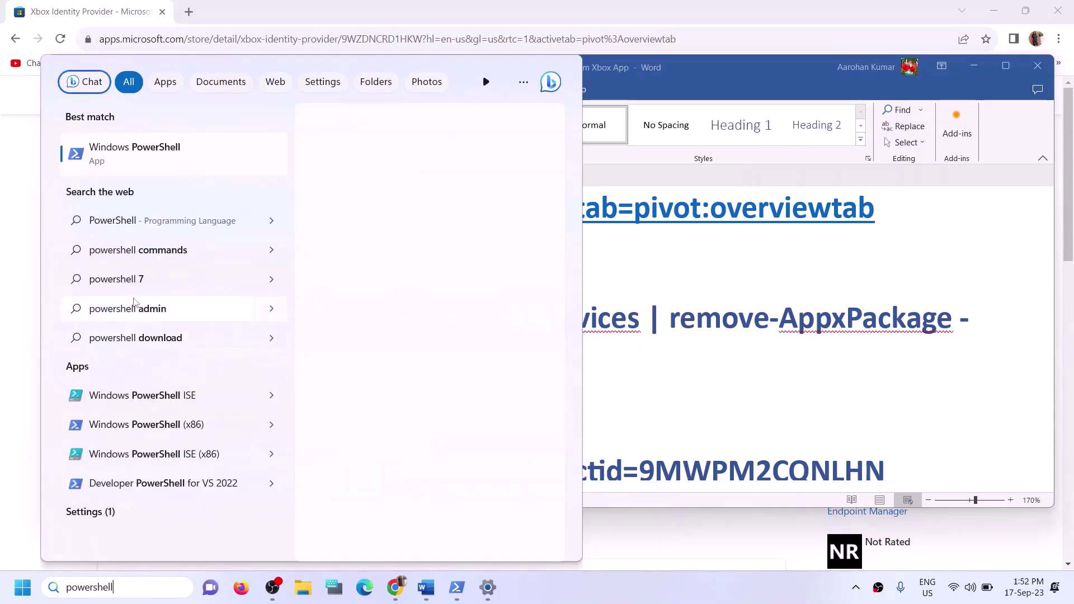
# Launch Windows PowerShell as administrator and paste the Gaming Services removal command
pyautogui.rightClick(217, 162)
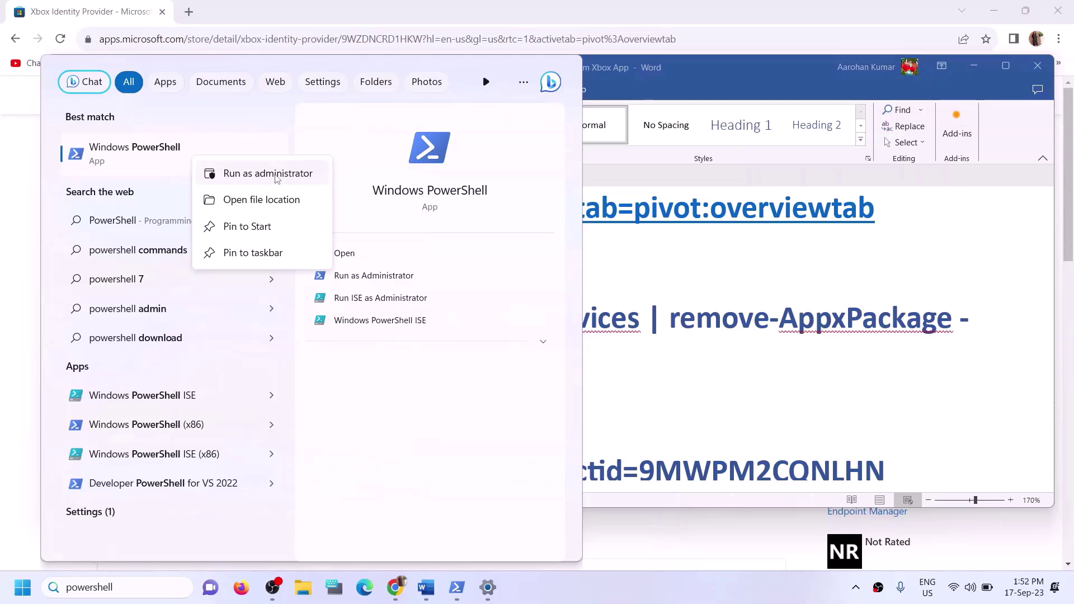
pyautogui.click(277, 178)
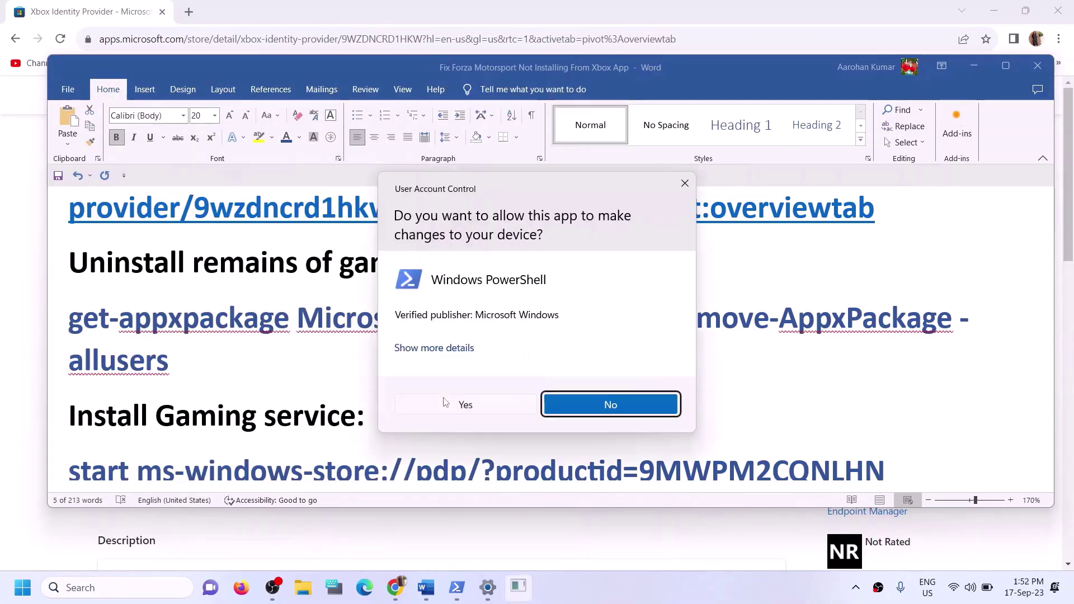
pyautogui.click(464, 404)
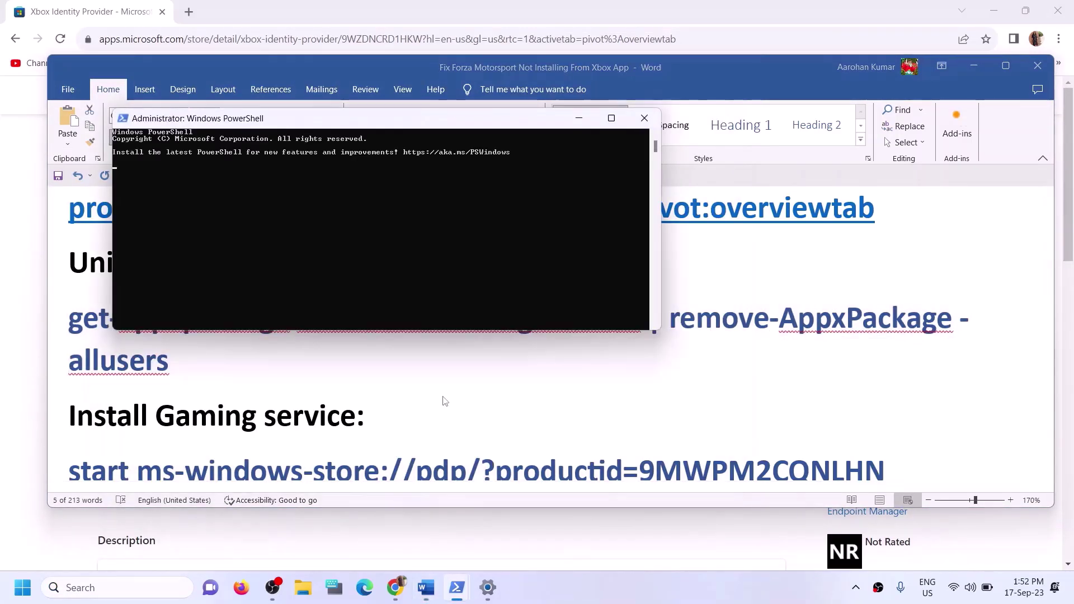
pyautogui.hotkey('ctrl', 'v')
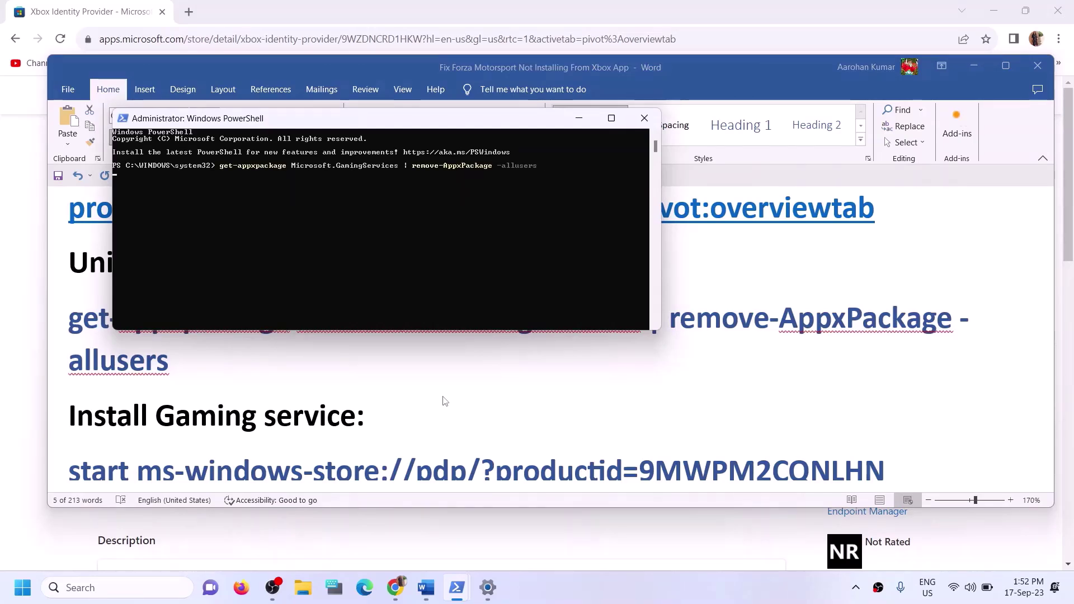
# Copy the start ms-windows-store command from the guide, then run both commands
pyautogui.hotkey('alt', 'Tab')
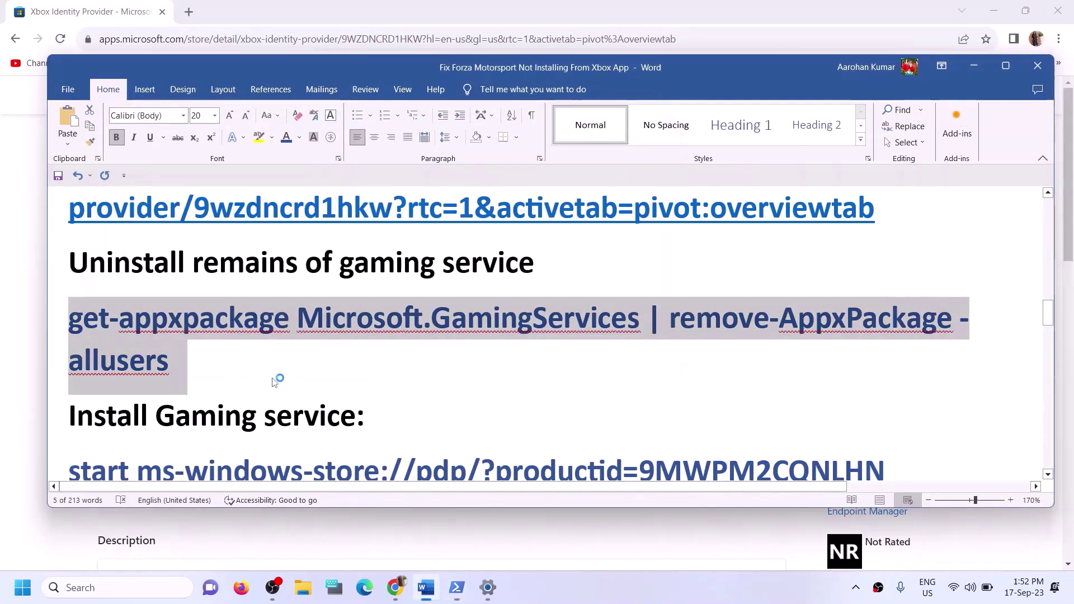
pyautogui.scroll(-2, 283, 376)
pyautogui.moveTo(890, 349); pyautogui.dragTo(70, 364)
pyautogui.hotkey('ctrl', 'c')
pyautogui.hotkey('alt', 'Tab')
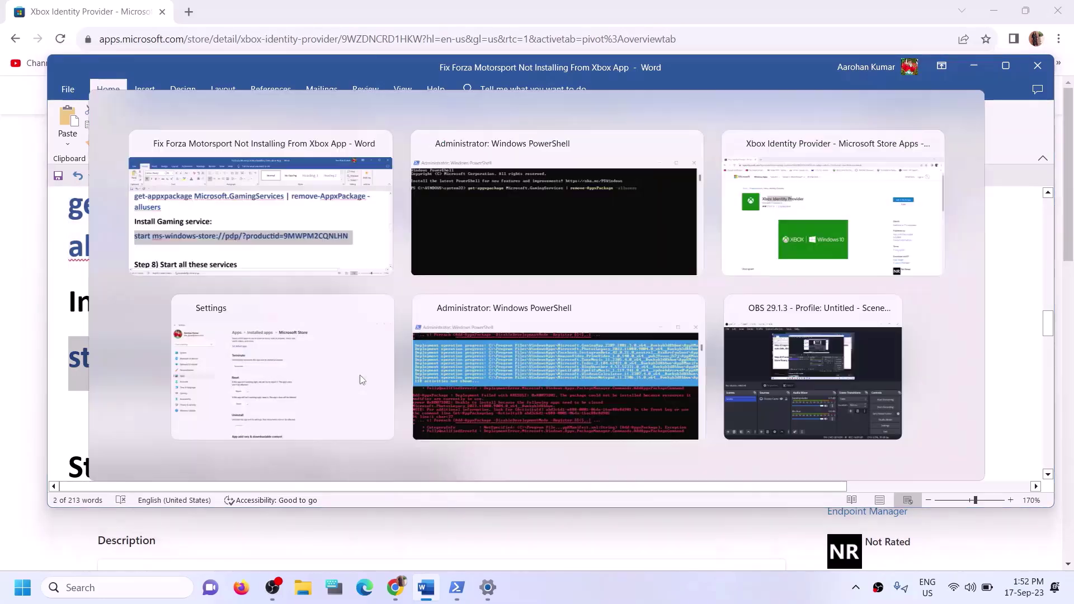
pyautogui.press('Return')
pyautogui.hotkey('ctrl', 'v')
pyautogui.press('Return')
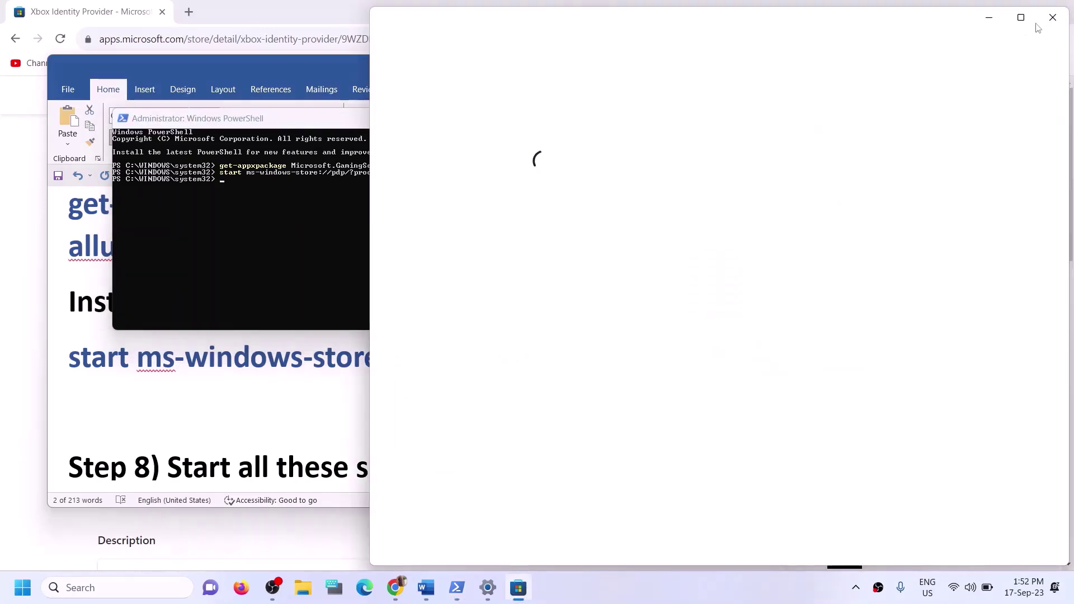
# Maximize Microsoft Store and install Gaming Services, approving the admin prompt
pyautogui.click(1022, 18)
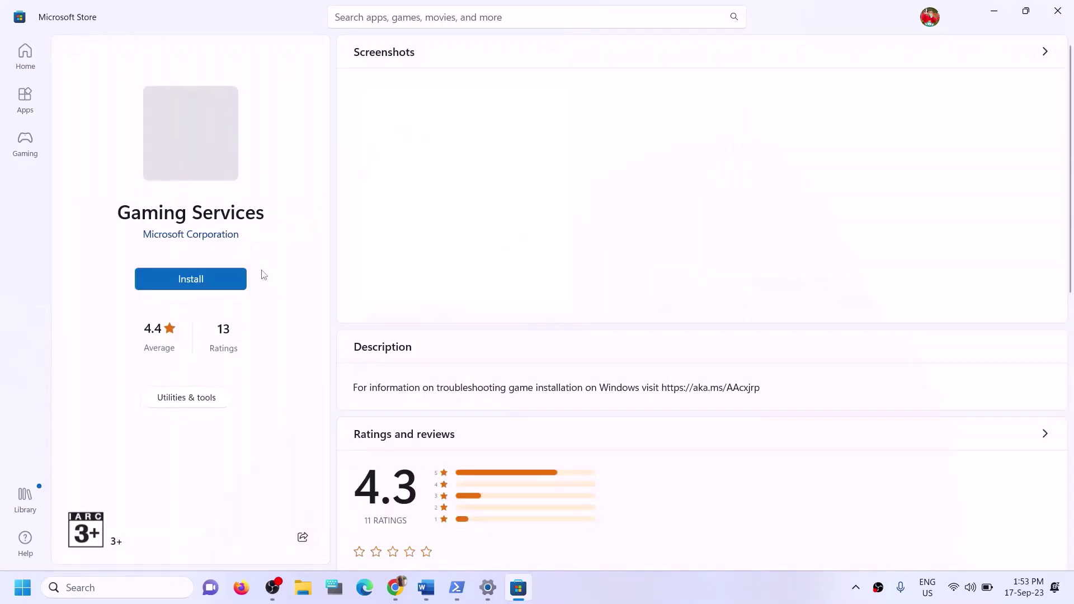
pyautogui.click(204, 281)
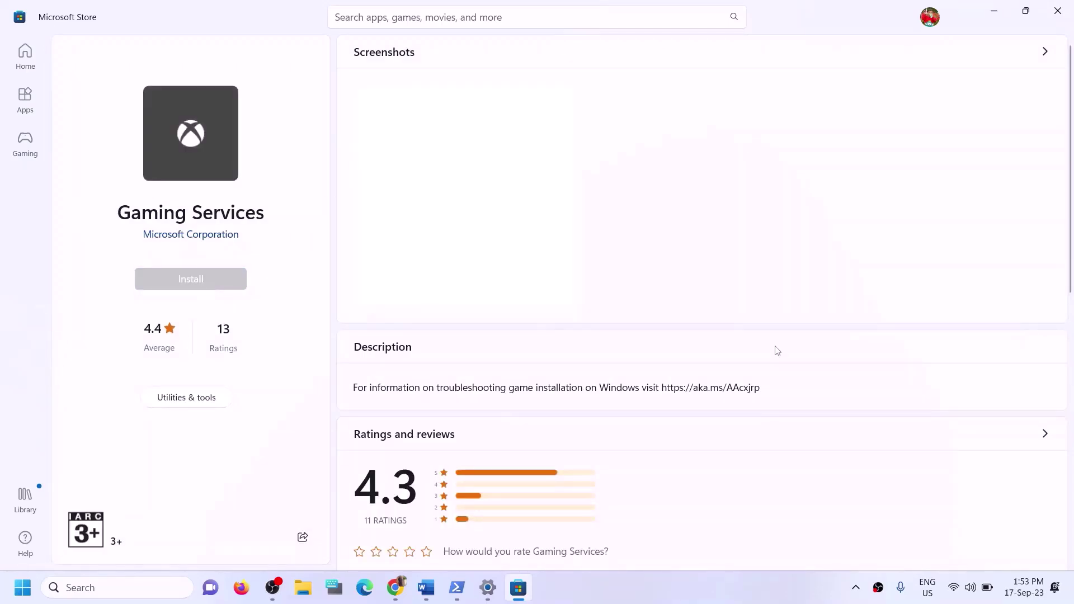
pyautogui.click(463, 407)
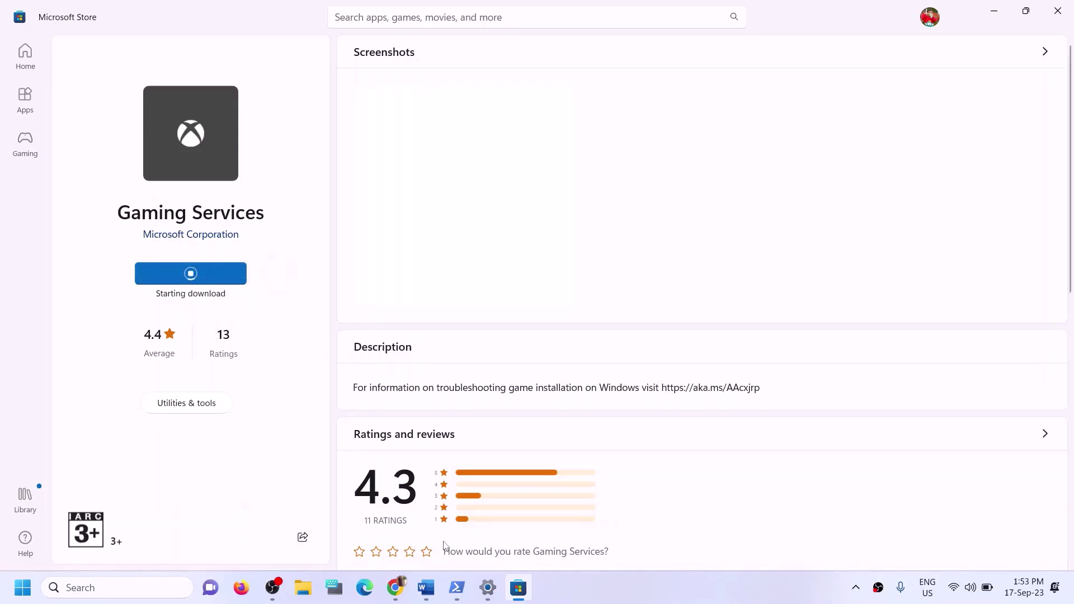
# Highlight the Step 8 heading in the Word guide and search Windows for 'services'
pyautogui.click(426, 587)
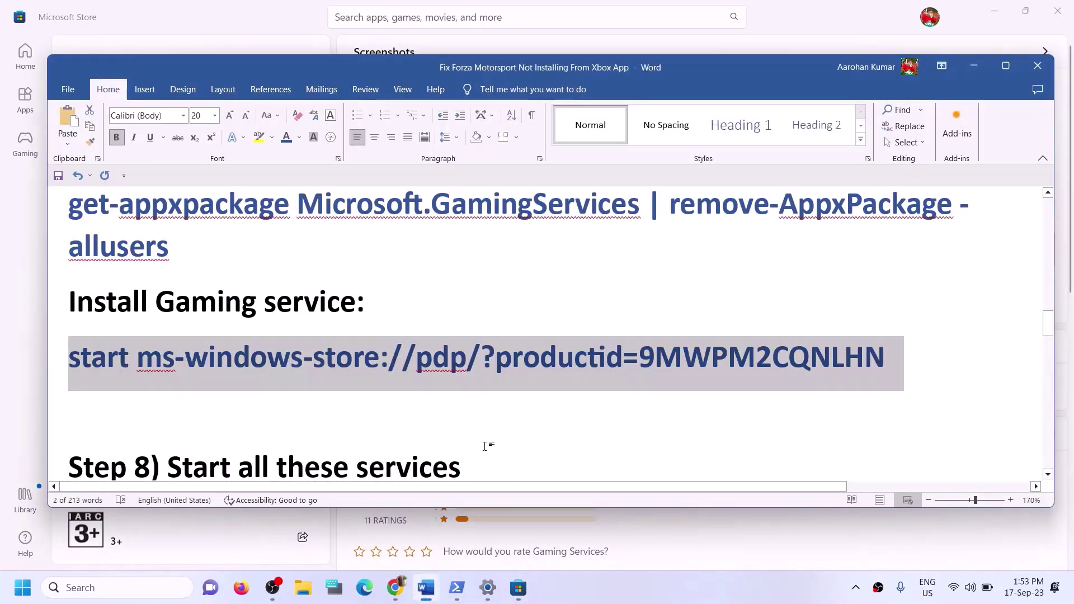
pyautogui.scroll(-5, 323, 407)
pyautogui.scroll(1, 290, 338)
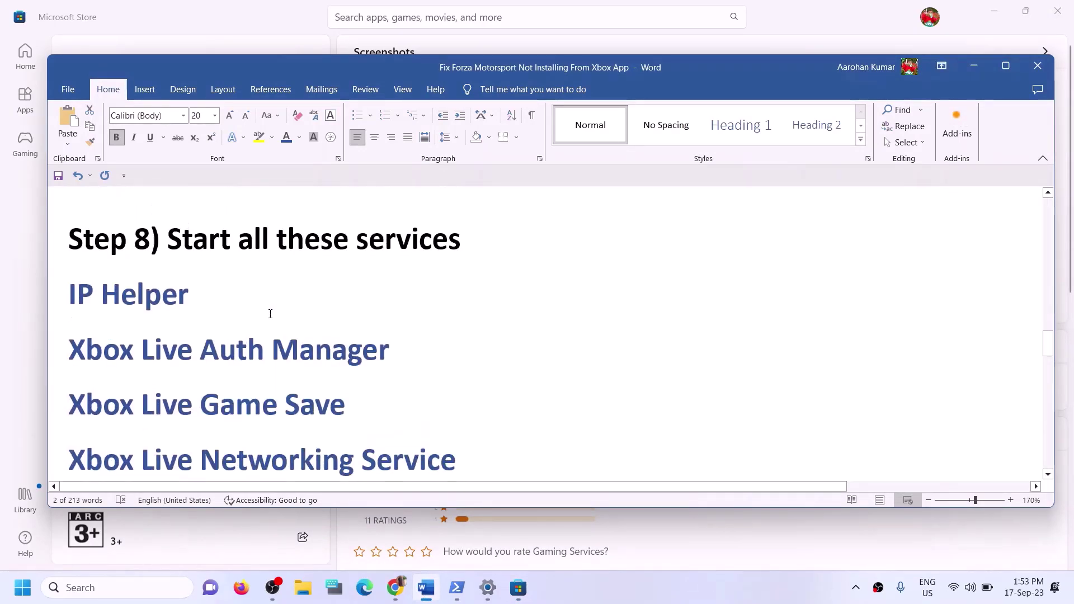
pyautogui.moveTo(150, 240); pyautogui.dragTo(552, 251)
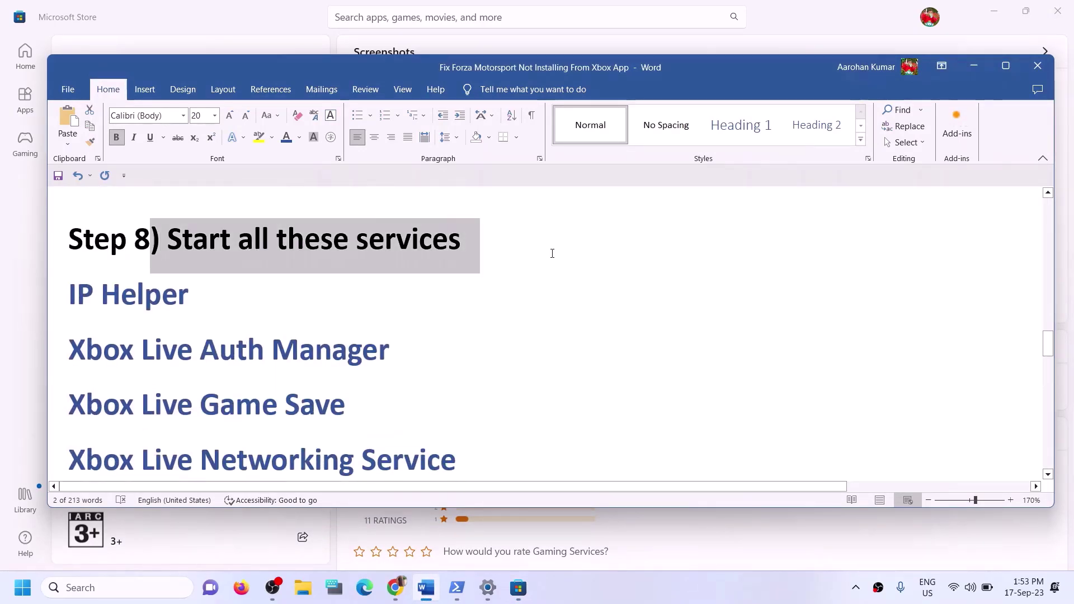
pyautogui.click(139, 588)
pyautogui.write('servi')
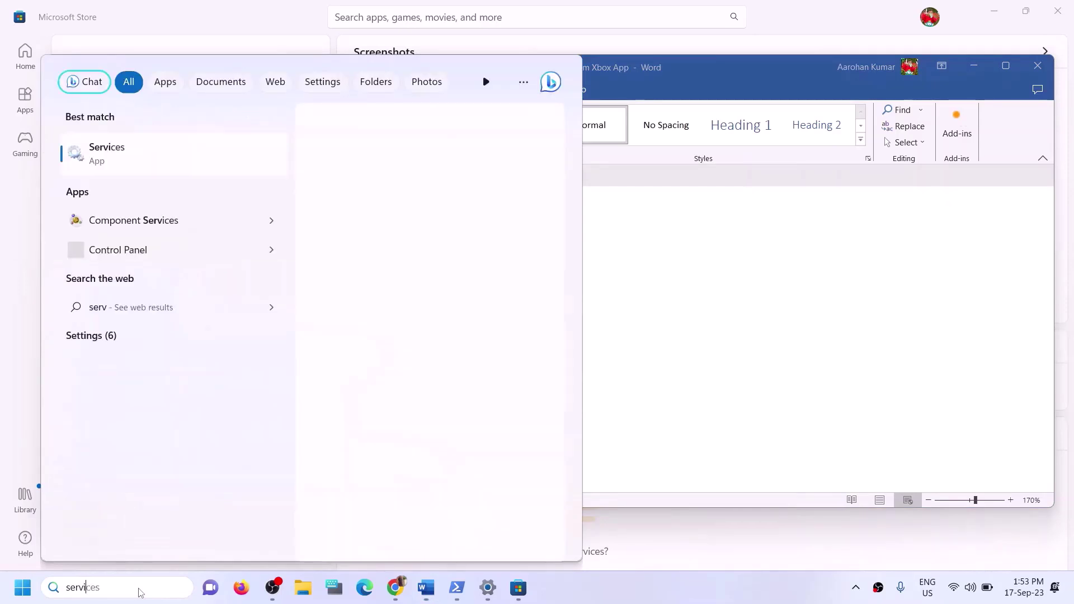
pyautogui.write('ces')
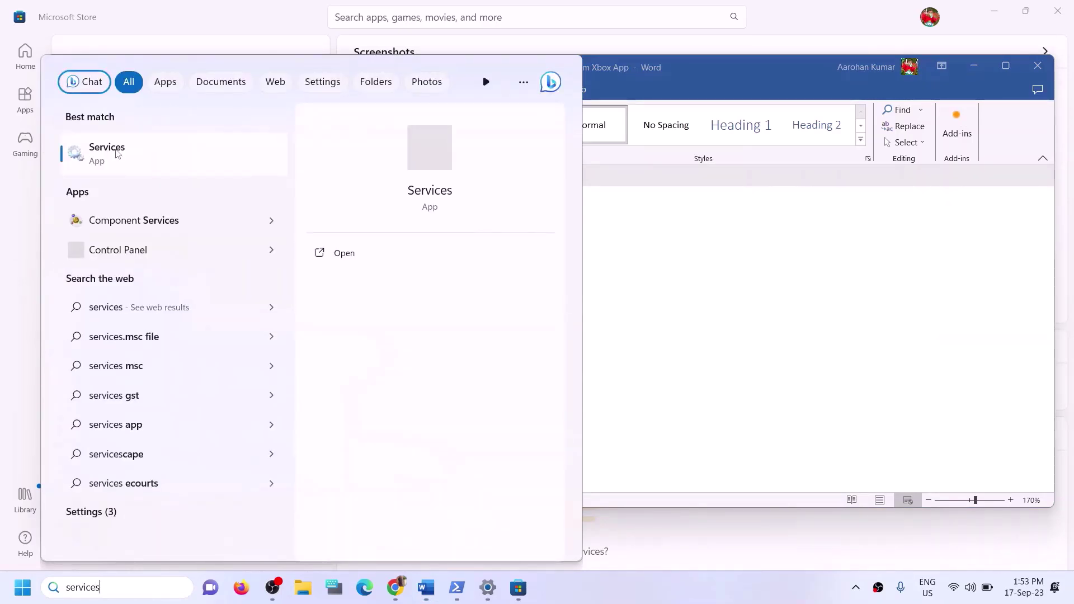
# Open Services and set IP Helper's startup type to Automatic
pyautogui.click(117, 154)
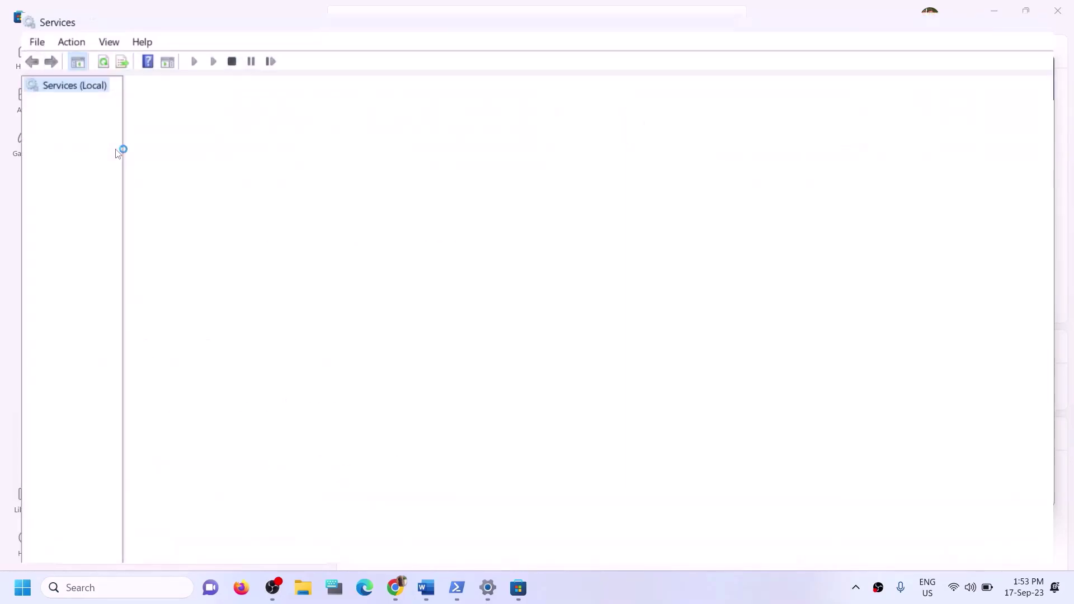
pyautogui.click(336, 363)
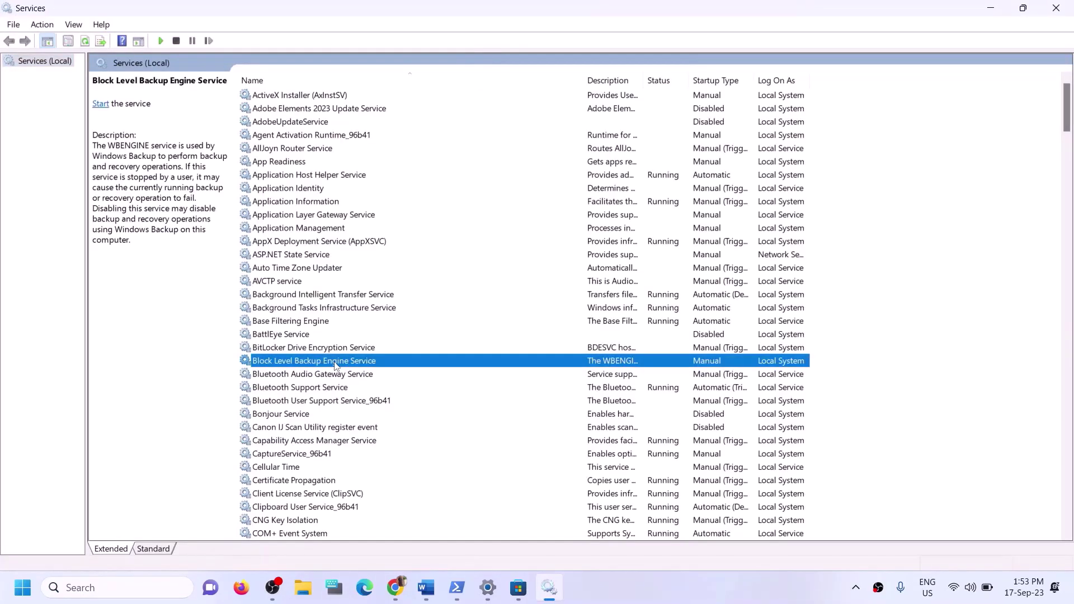
pyautogui.press('i')
pyautogui.click(269, 312)
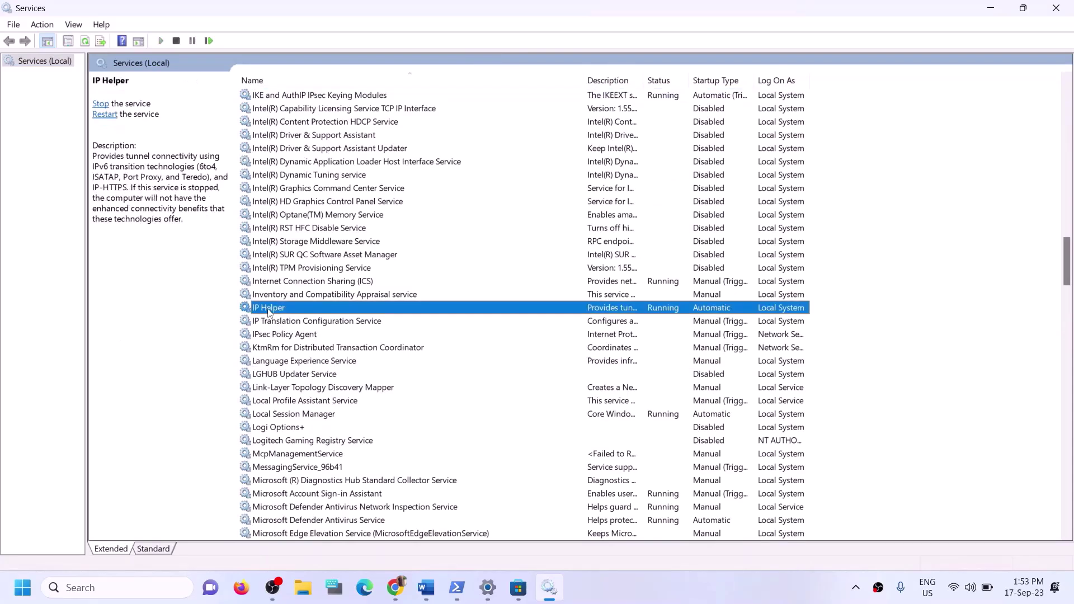
pyautogui.doubleClick(285, 313)
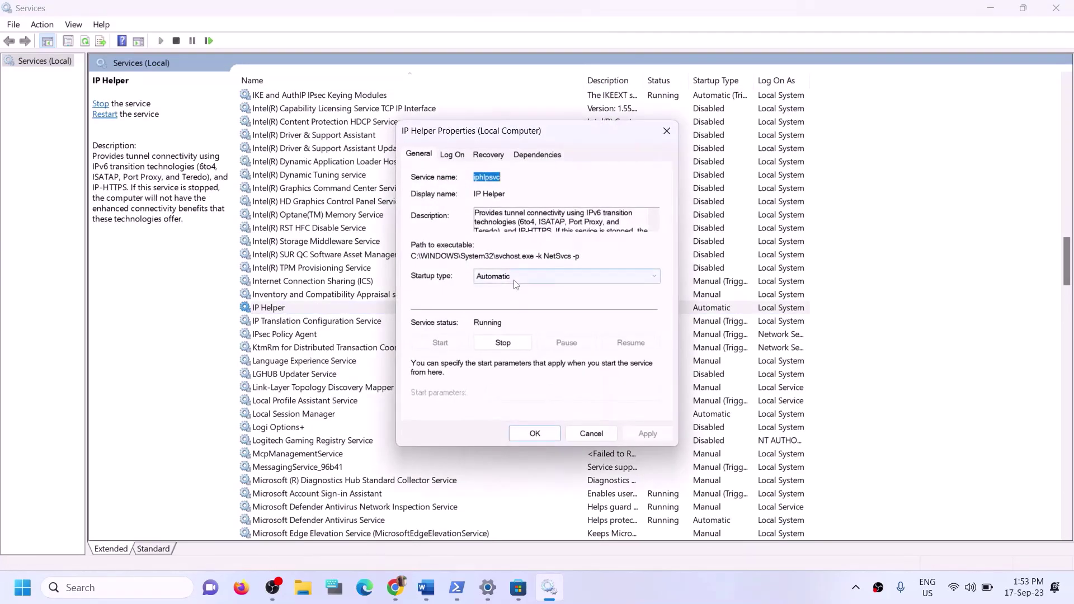
pyautogui.click(512, 276)
pyautogui.click(501, 306)
pyautogui.click(501, 277)
pyautogui.click(498, 300)
pyautogui.click(638, 435)
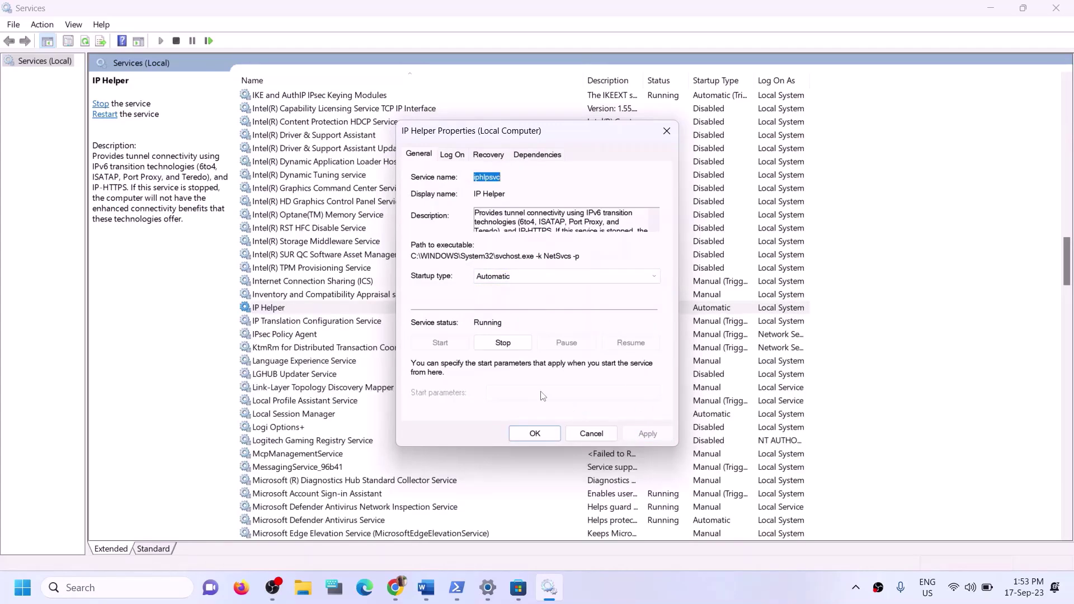
pyautogui.click(531, 433)
pyautogui.click(359, 430)
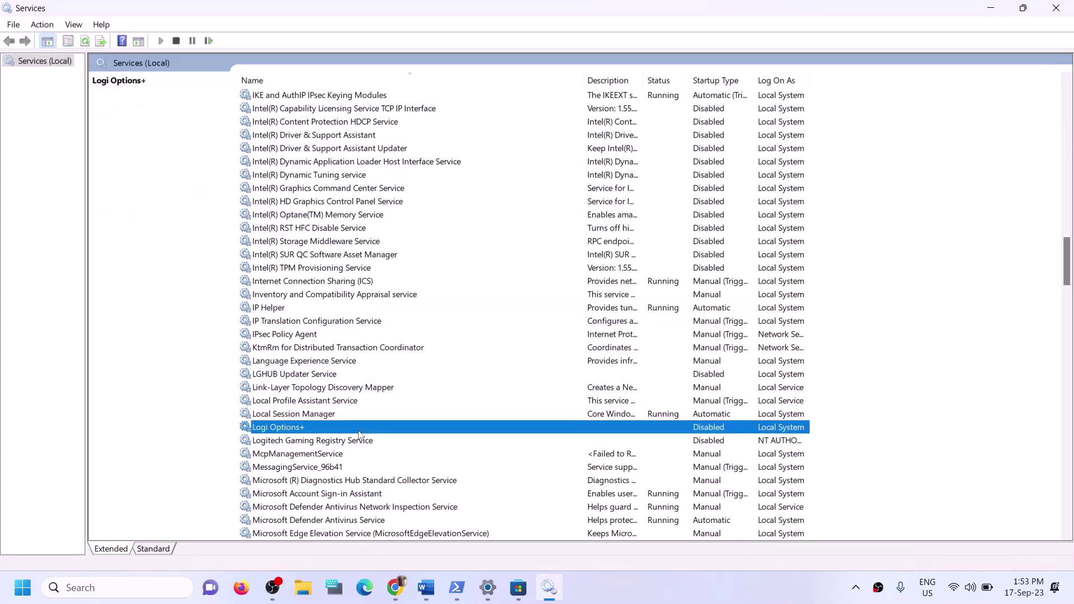
# Keep Xbox Accessory Management Service and Xbox Live Auth Manager on Automatic startup
pyautogui.press('x')
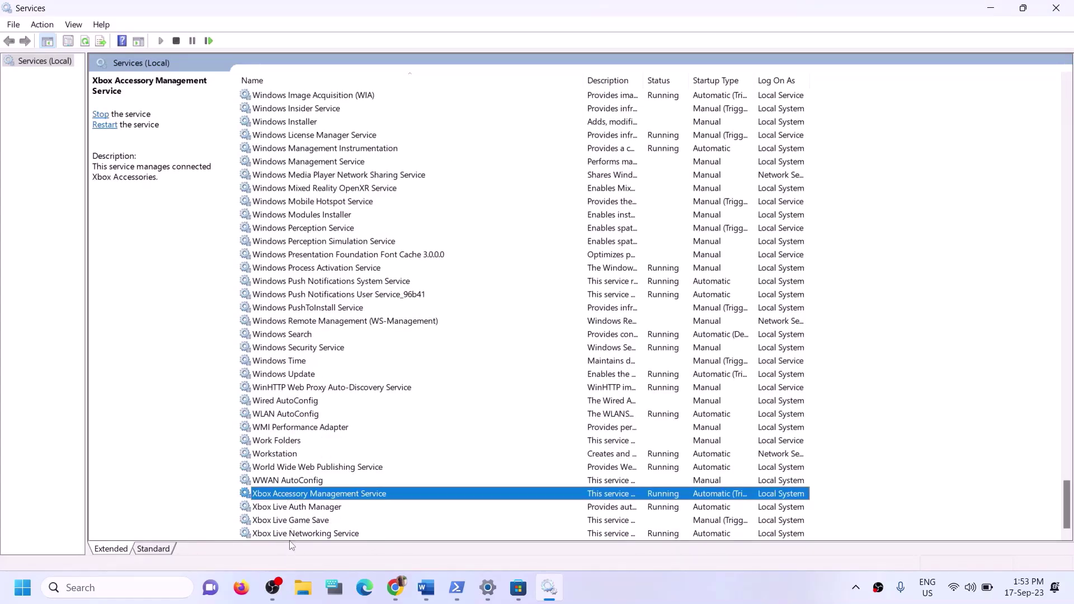
pyautogui.doubleClick(367, 495)
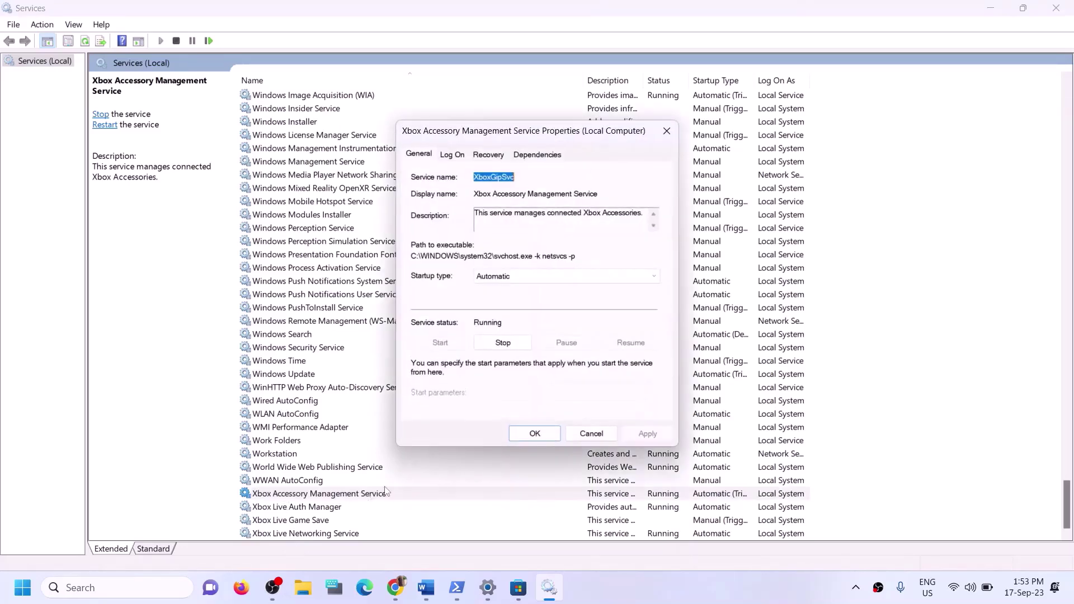
pyautogui.click(534, 278)
pyautogui.click(514, 300)
pyautogui.click(648, 434)
pyautogui.click(546, 431)
pyautogui.scroll(-1, 314, 512)
pyautogui.doubleClick(314, 511)
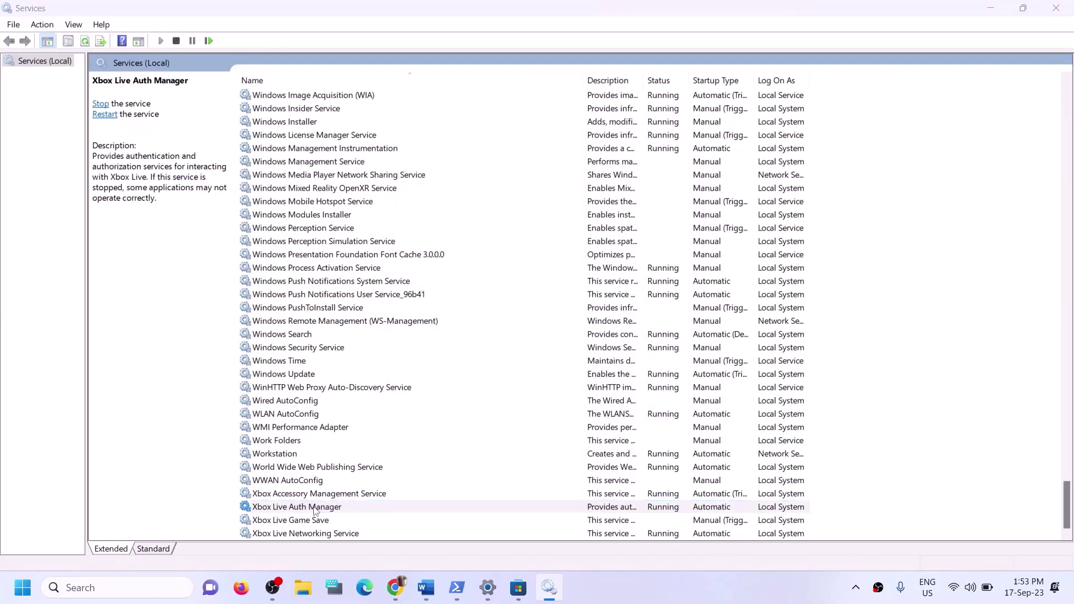
pyautogui.click(540, 277)
pyautogui.click(503, 299)
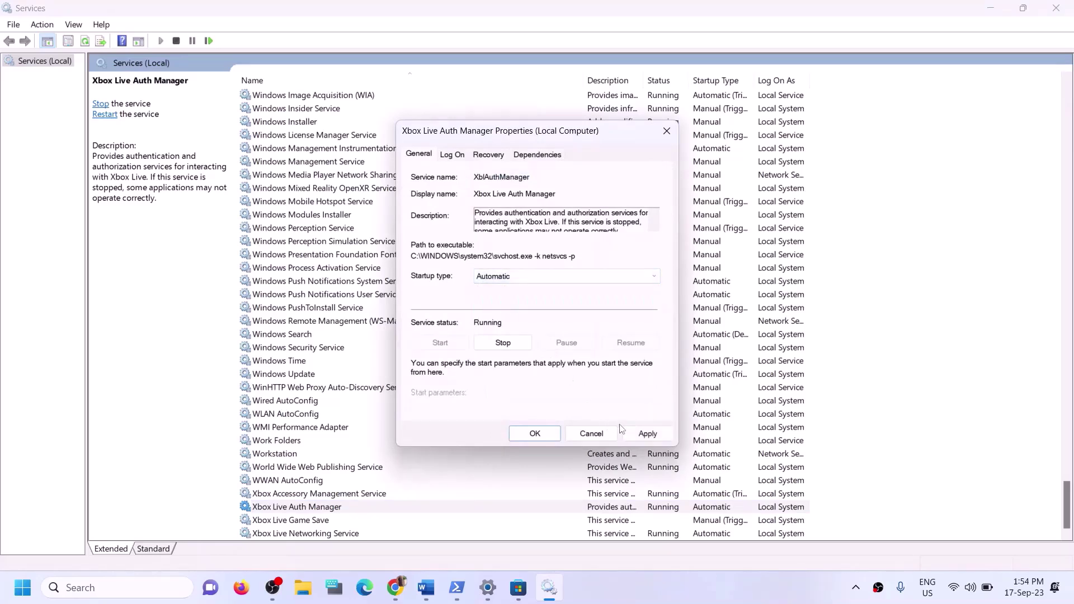
pyautogui.click(647, 434)
pyautogui.click(545, 435)
# Change Xbox Live Game Save from Manual to Automatic and start the service
pyautogui.click(300, 522)
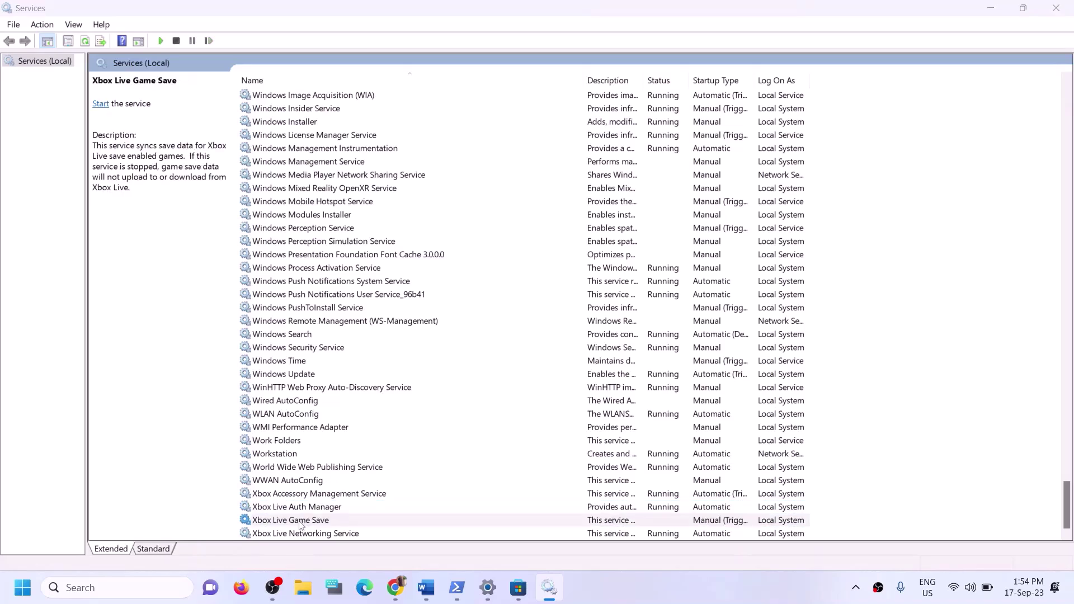
pyautogui.doubleClick(301, 520)
pyautogui.click(526, 280)
pyautogui.click(486, 305)
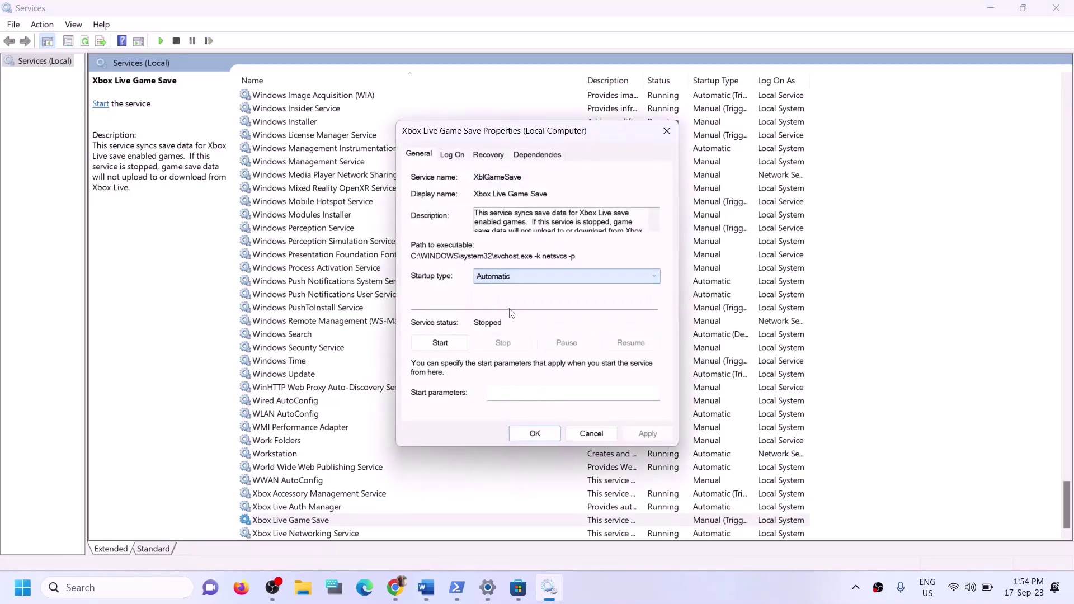
pyautogui.click(648, 434)
pyautogui.click(440, 344)
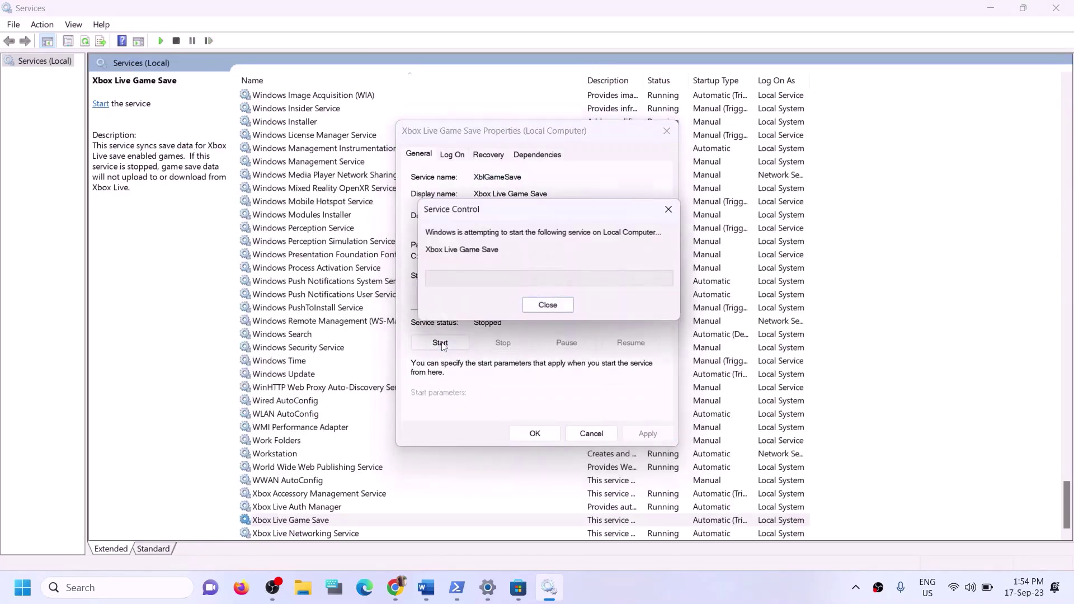
pyautogui.click(532, 436)
# Keep Xbox Live Networking Service and Windows Update on Automatic startup
pyautogui.doubleClick(326, 534)
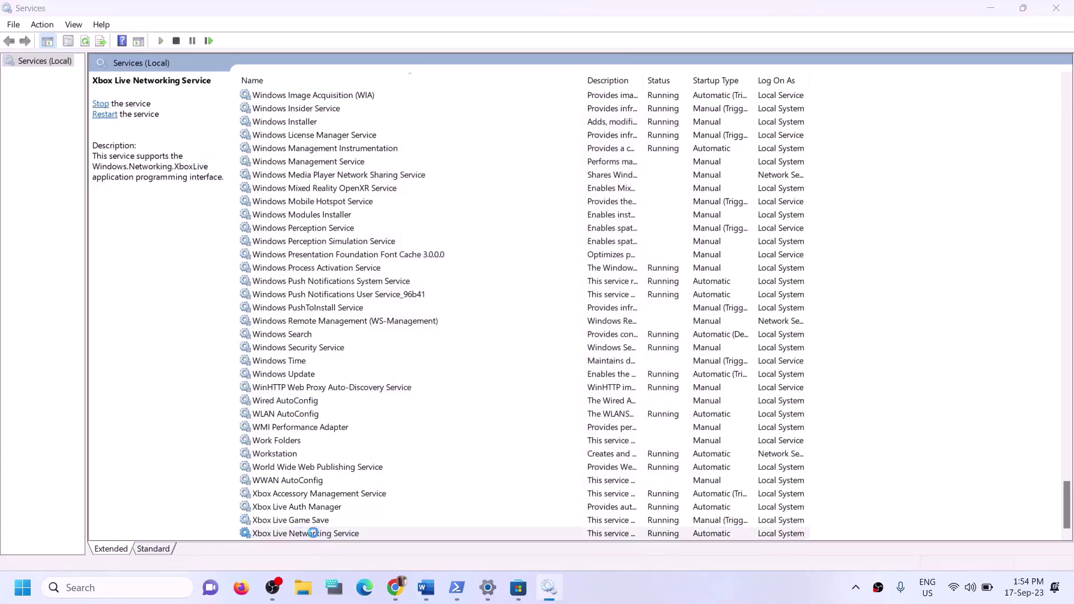
pyautogui.click(530, 276)
pyautogui.click(526, 287)
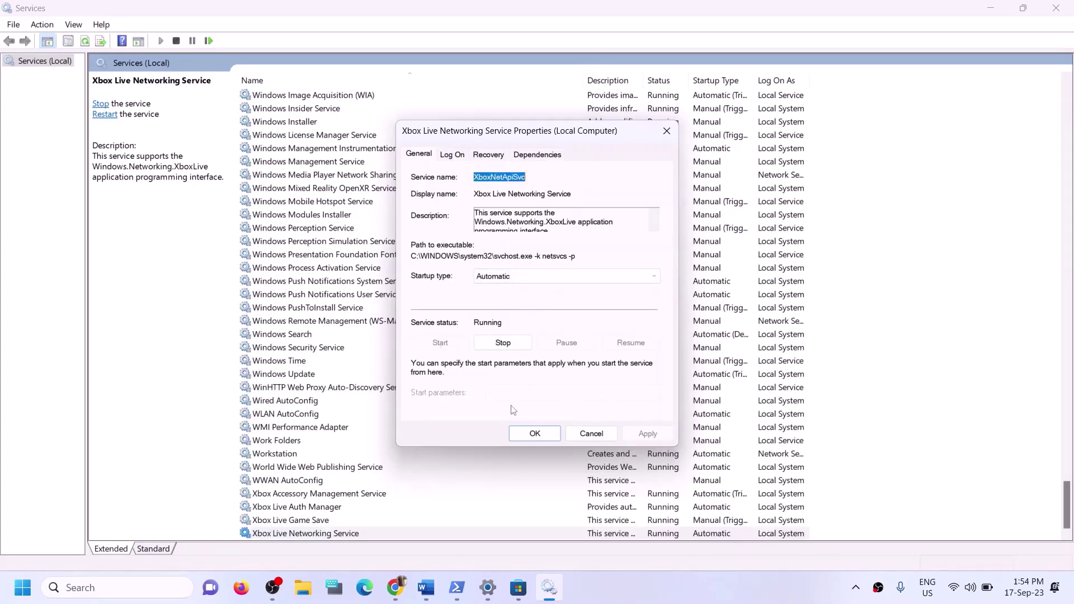
pyautogui.click(521, 430)
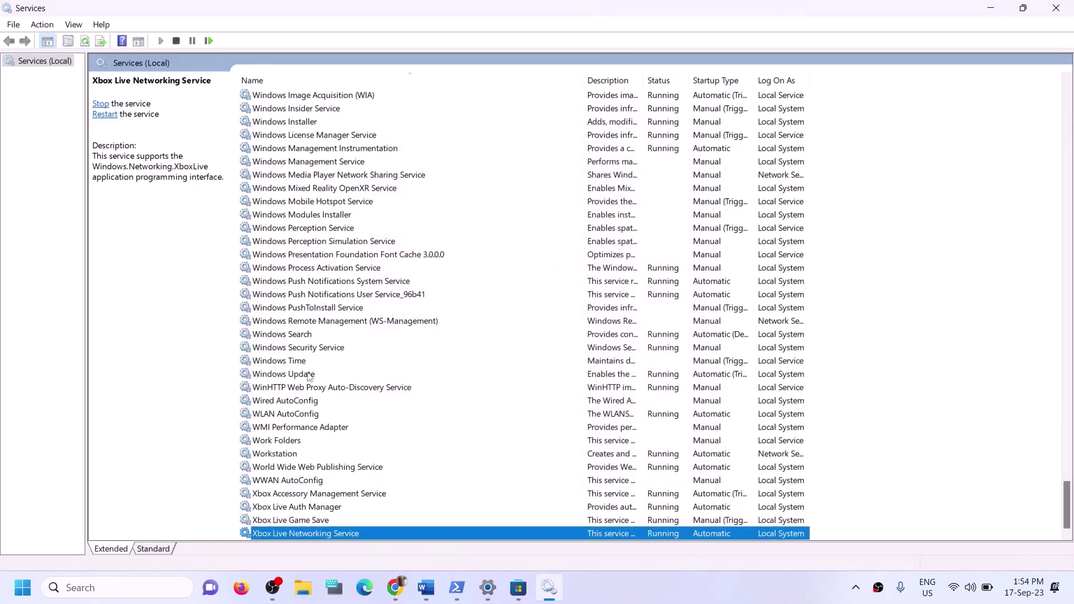
pyautogui.click(311, 375)
pyautogui.doubleClick(437, 379)
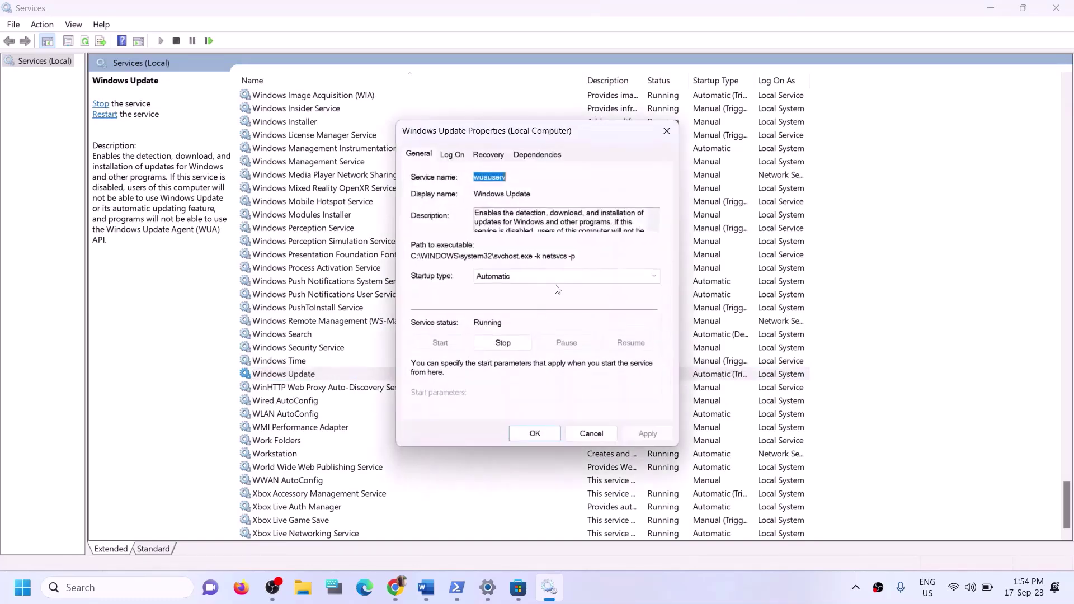
pyautogui.click(537, 277)
pyautogui.click(625, 367)
pyautogui.click(648, 434)
pyautogui.click(533, 433)
# Scroll the service list to the Gaming Services entries
pyautogui.click(364, 295)
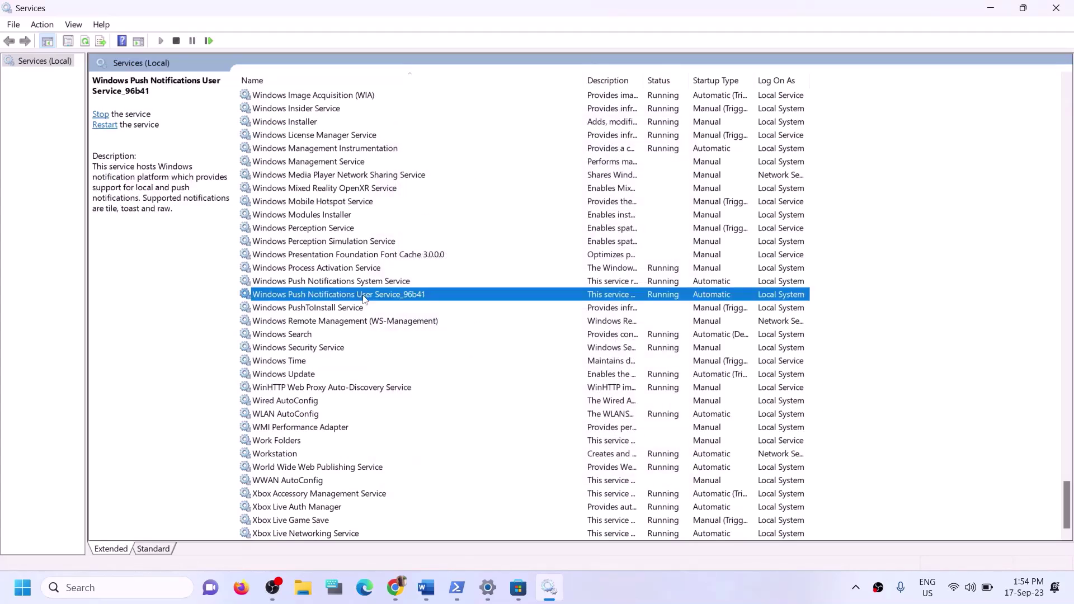
pyautogui.press('g')
pyautogui.scroll(3, 482, 263)
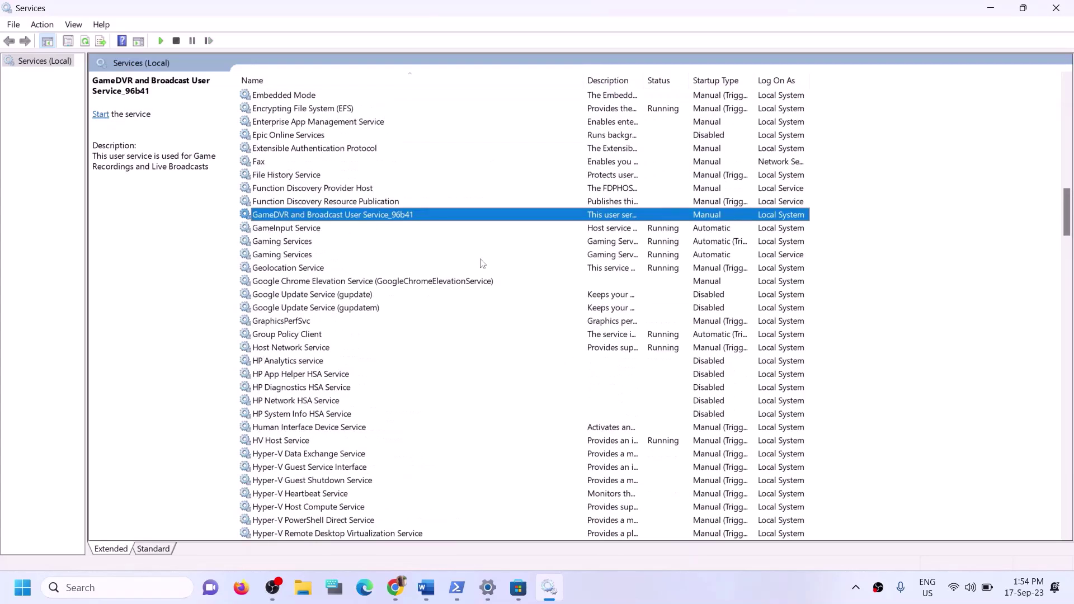
# Stop both Gaming Services entries
pyautogui.click(649, 247)
pyautogui.click(649, 257)
pyautogui.click(646, 247)
pyautogui.click(659, 256)
pyautogui.click(658, 250)
pyautogui.click(655, 256)
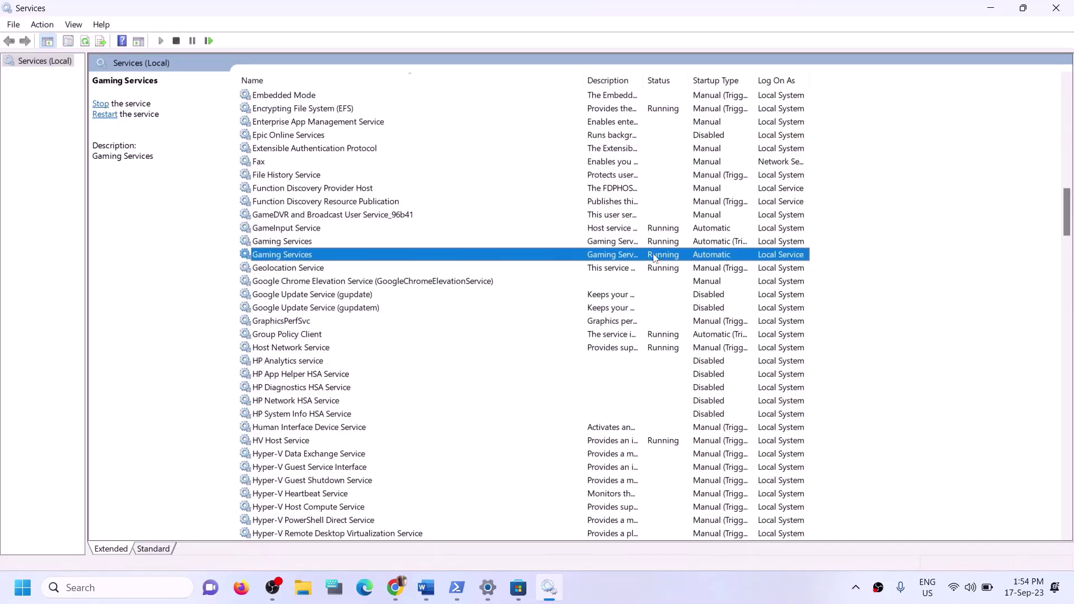
pyautogui.click(656, 247)
pyautogui.rightClick(655, 244)
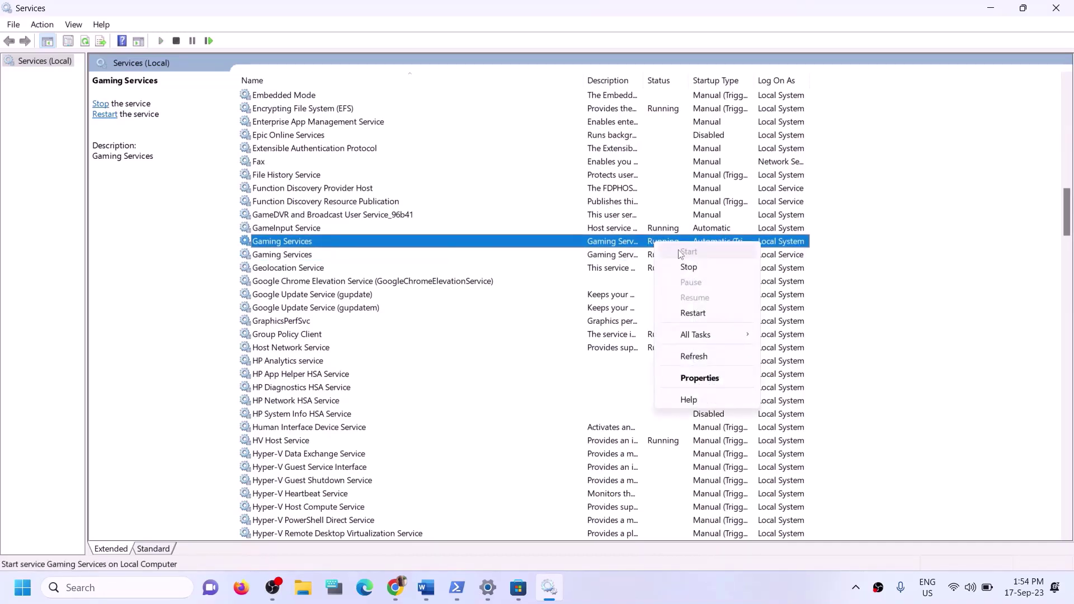
pyautogui.click(674, 245)
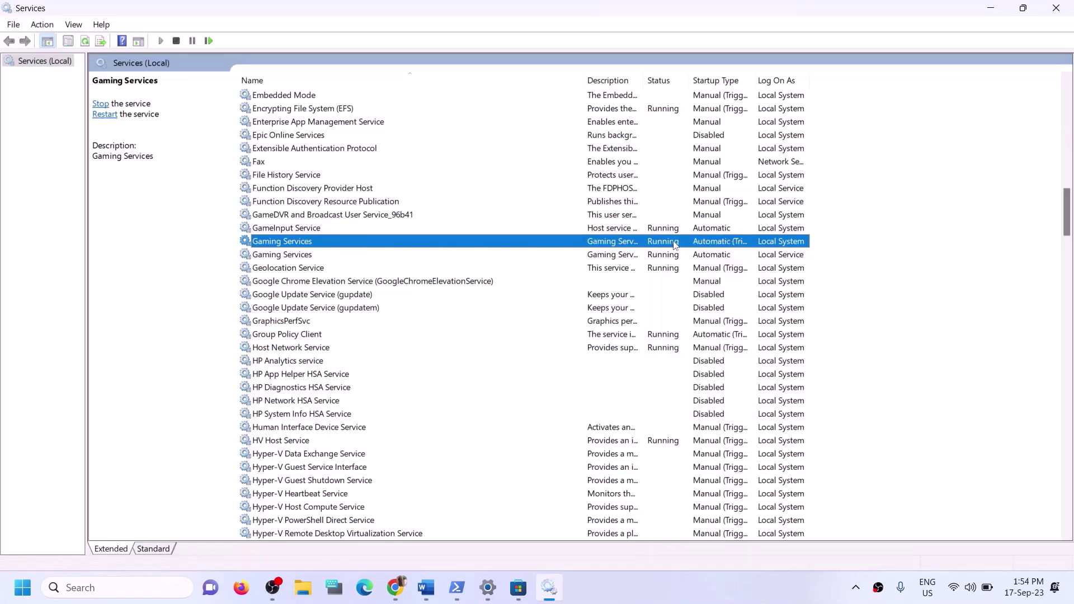
pyautogui.click(669, 258)
pyautogui.click(661, 245)
pyautogui.rightClick(661, 244)
pyautogui.click(690, 268)
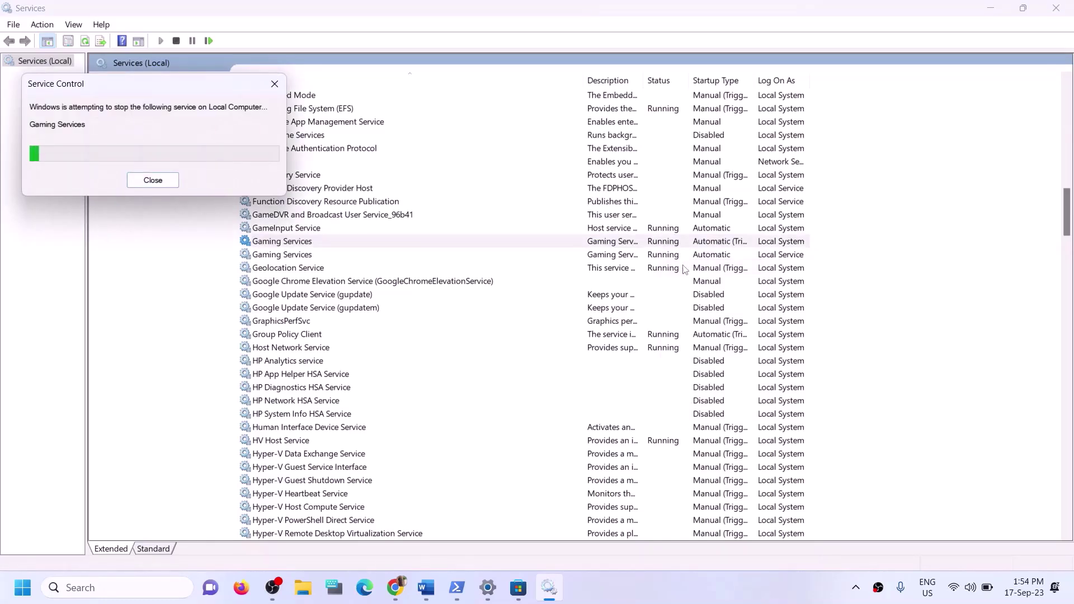
pyautogui.click(627, 256)
pyautogui.rightClick(627, 257)
pyautogui.click(675, 280)
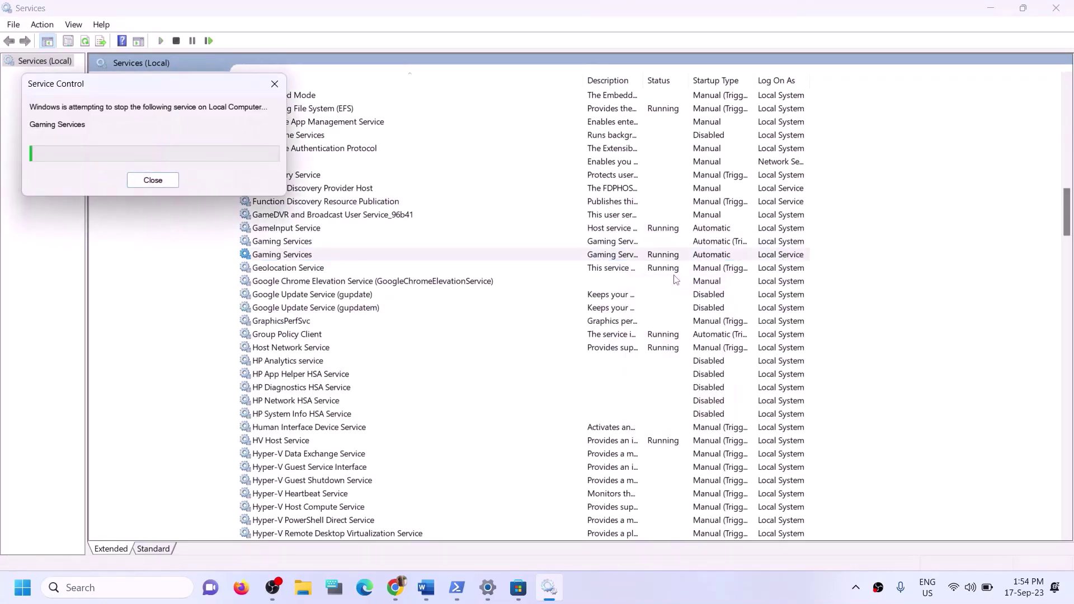
# Start both Gaming Services entries again
pyautogui.click(594, 242)
pyautogui.rightClick(614, 244)
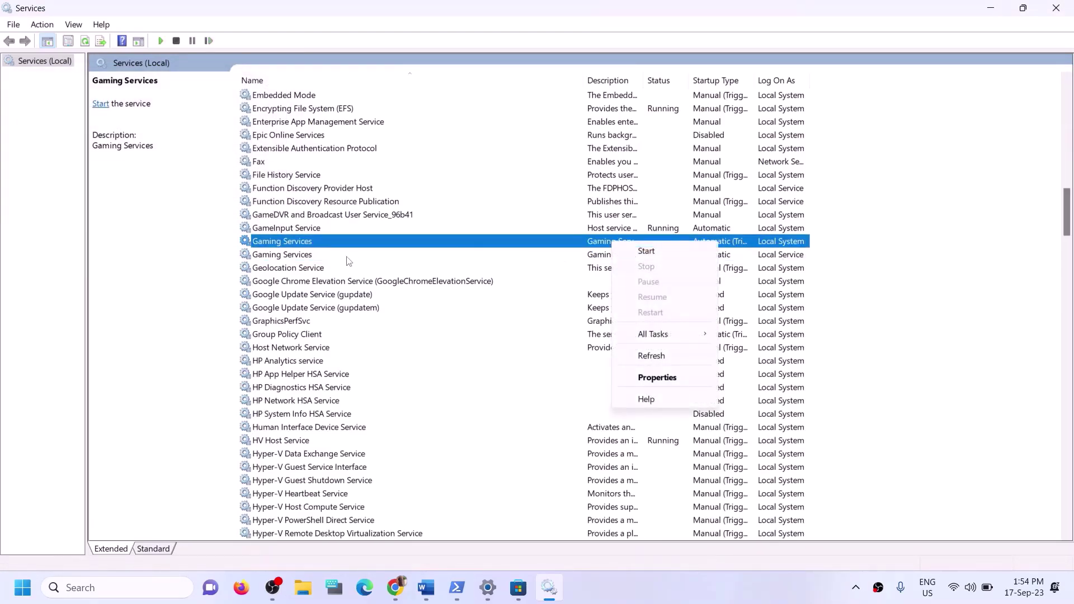
pyautogui.click(300, 256)
pyautogui.click(300, 246)
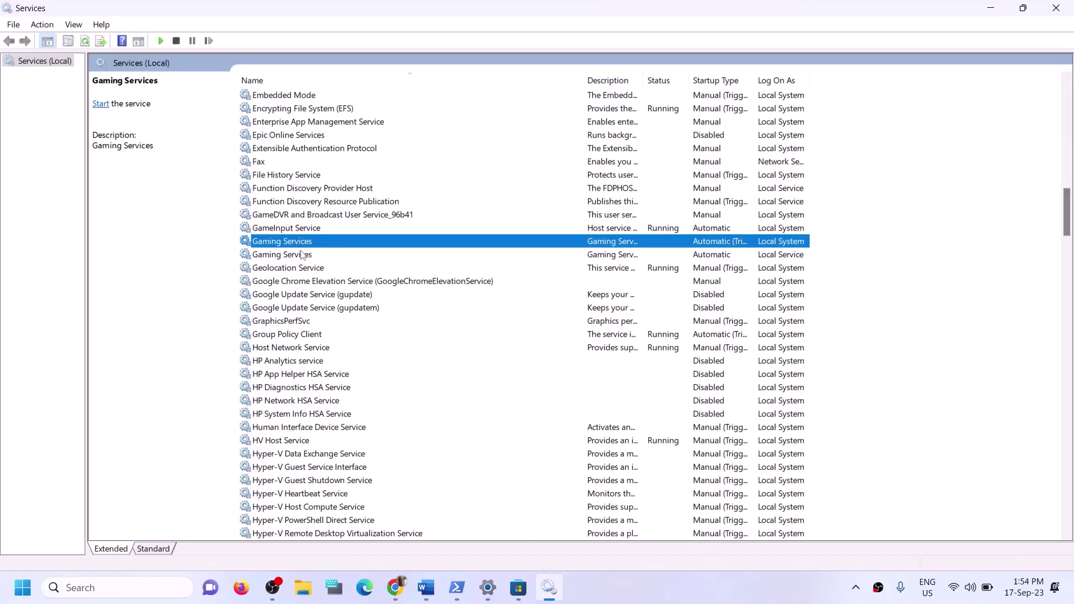
pyautogui.click(301, 256)
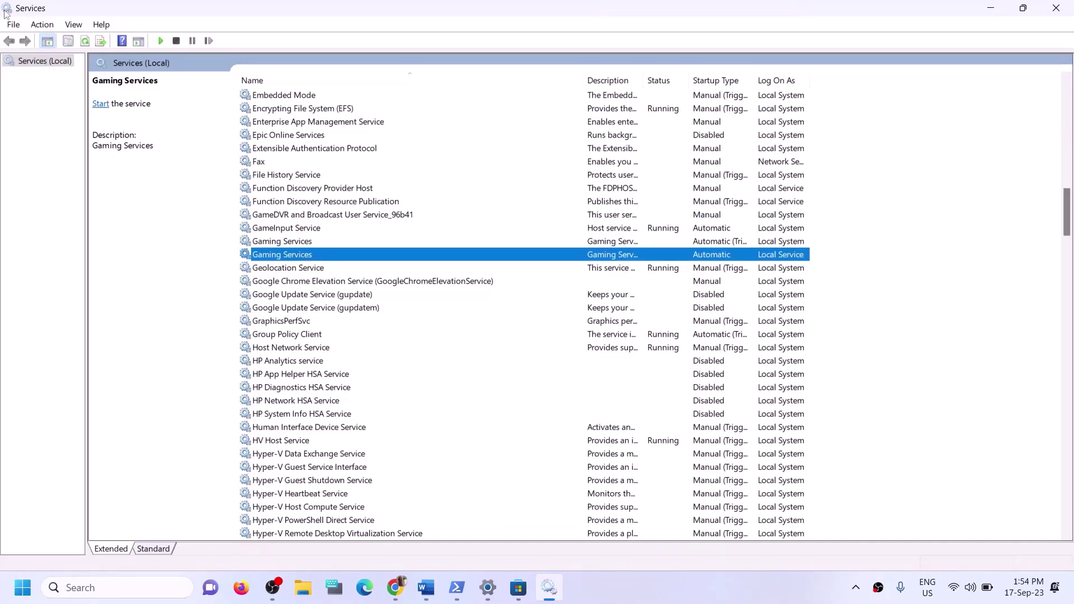
pyautogui.click(602, 245)
pyautogui.rightClick(607, 241)
pyautogui.click(637, 250)
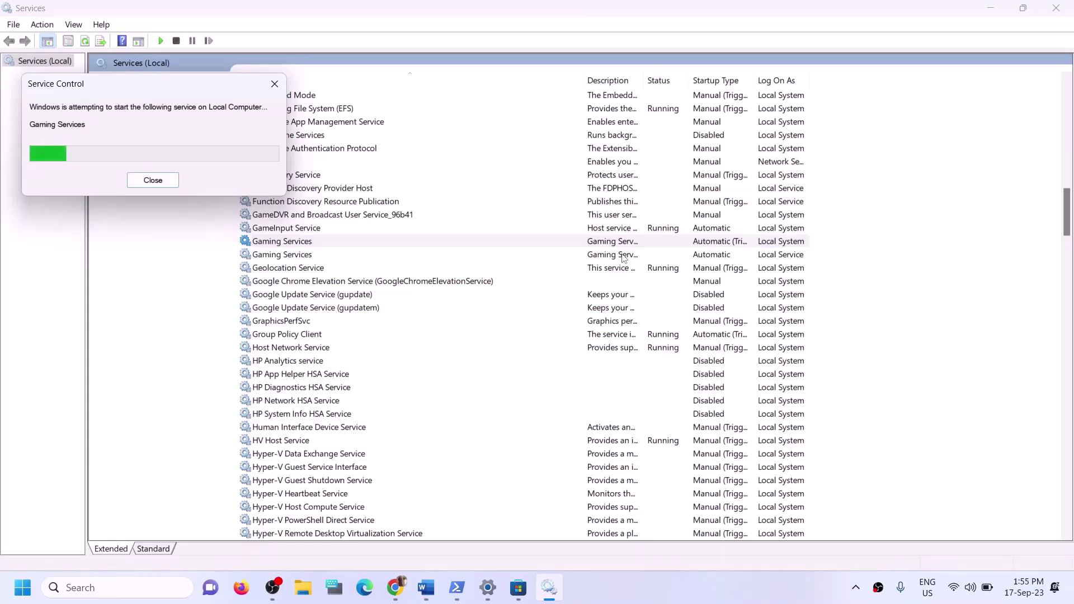
pyautogui.click(620, 255)
pyautogui.rightClick(619, 254)
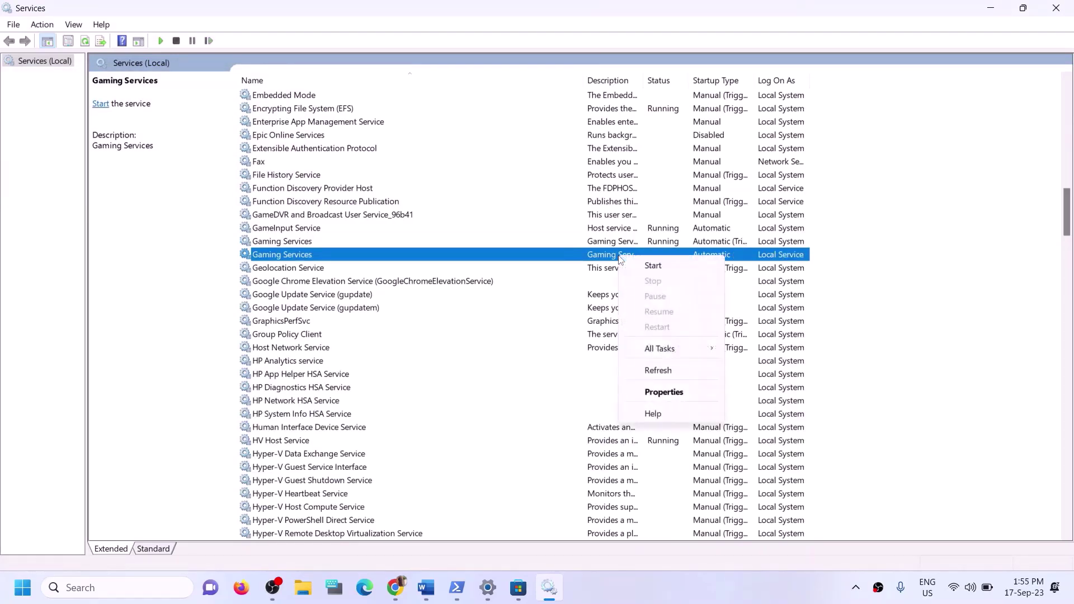
pyautogui.click(655, 266)
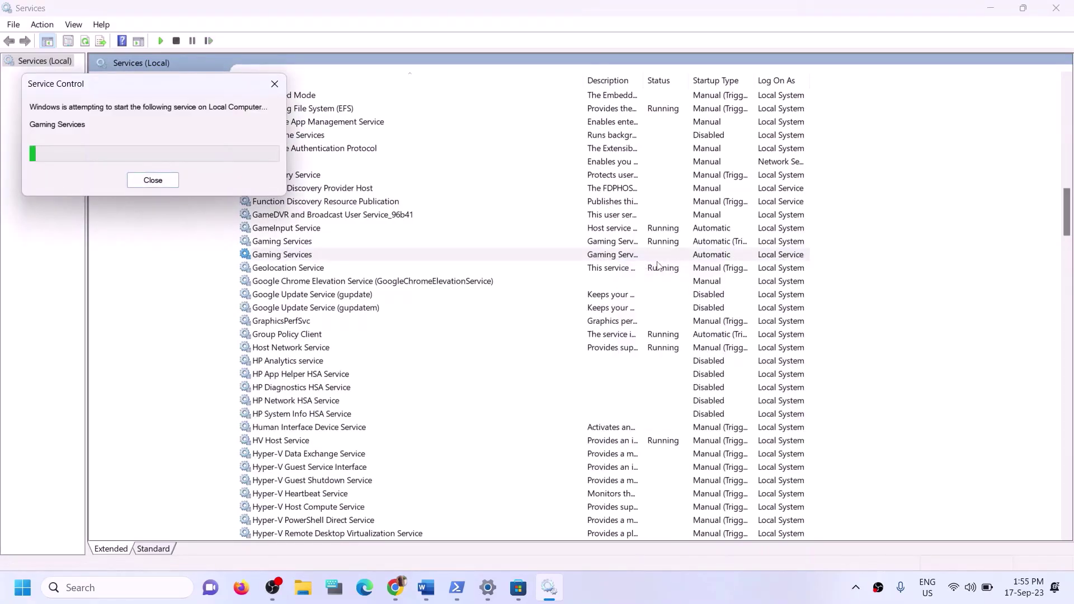
# Keep Microsoft Store Install Service on Automatic startup, then close Services
pyautogui.click(371, 241)
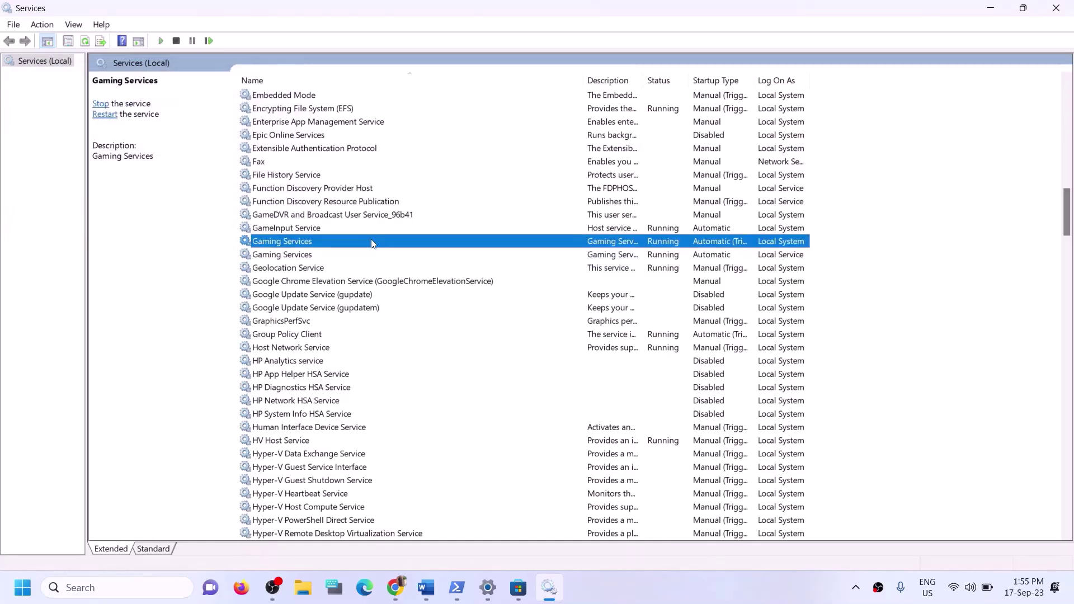
pyautogui.press('m')
pyautogui.click(328, 294)
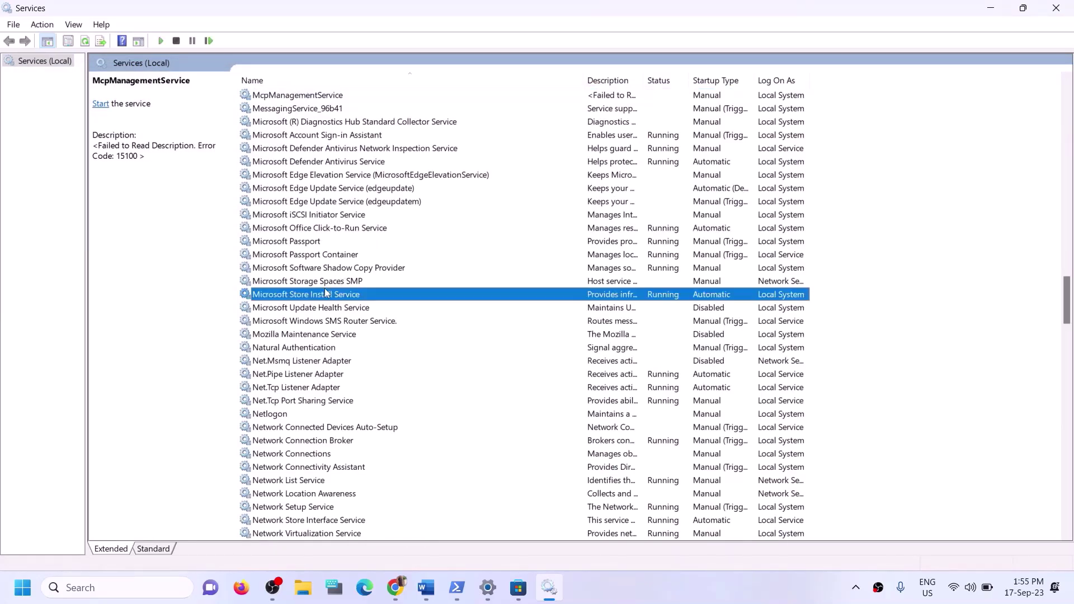
pyautogui.doubleClick(436, 299)
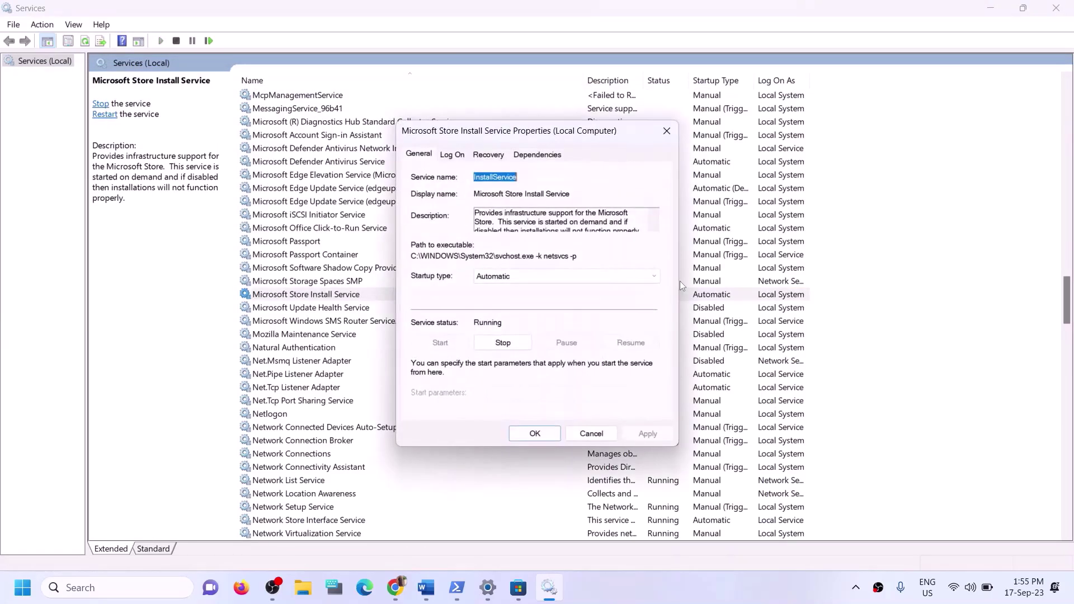
pyautogui.click(520, 274)
pyautogui.click(514, 297)
pyautogui.click(638, 438)
pyautogui.click(537, 434)
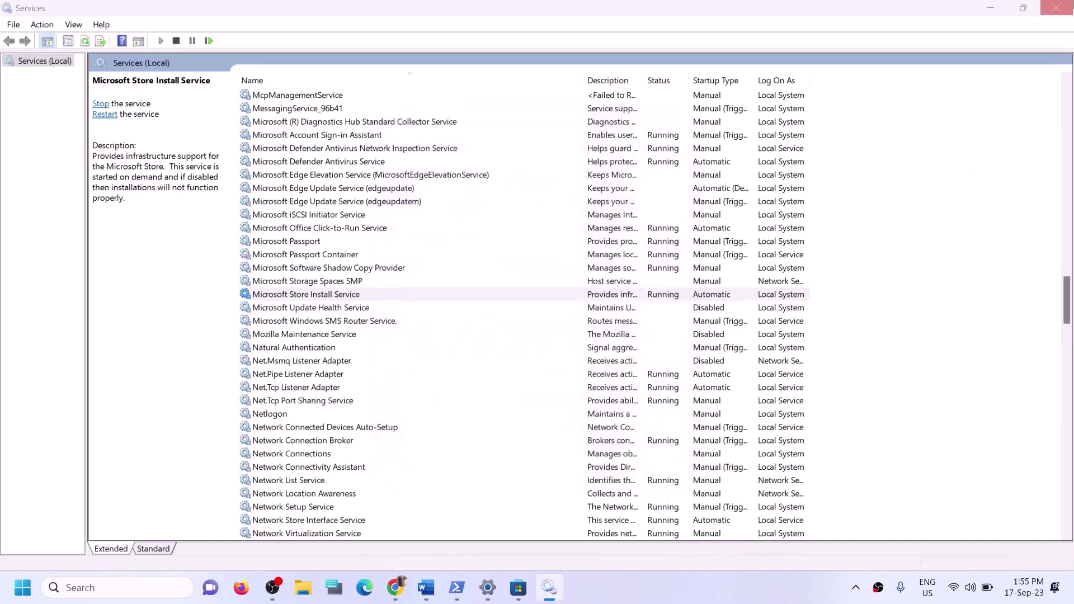
pyautogui.click(1056, 9)
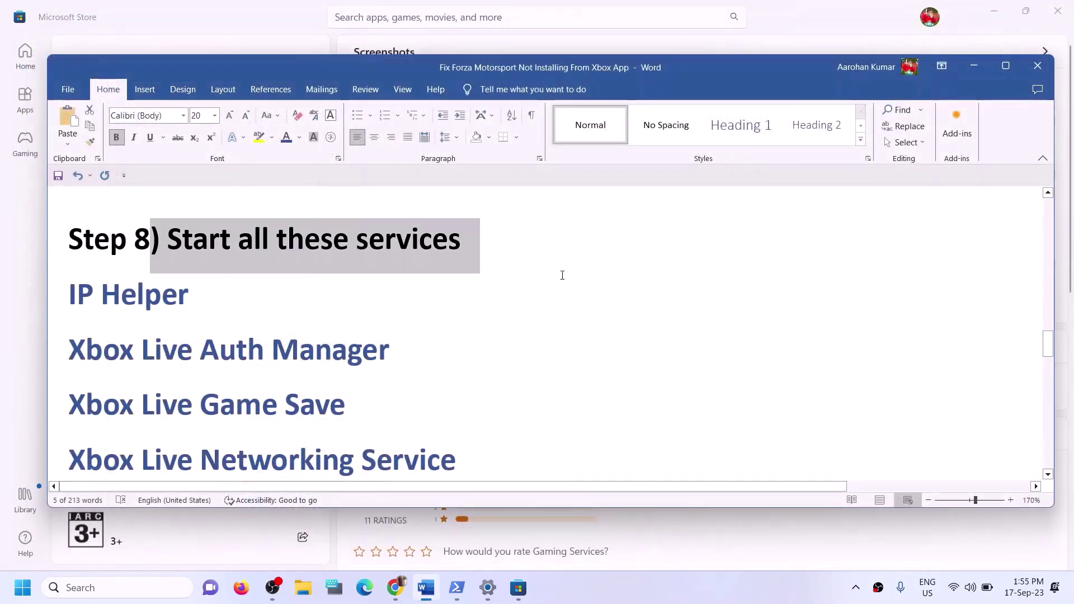
# Run Check for updates on the Windows Update page, then close Settings
pyautogui.scroll(-6, 351, 315)
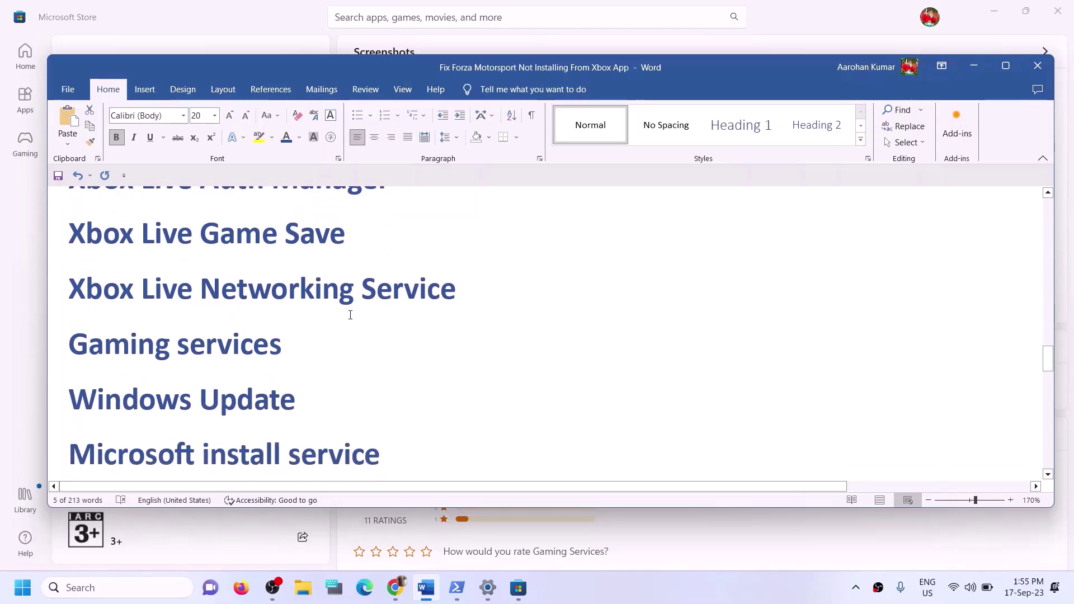
pyautogui.scroll(1, 347, 315)
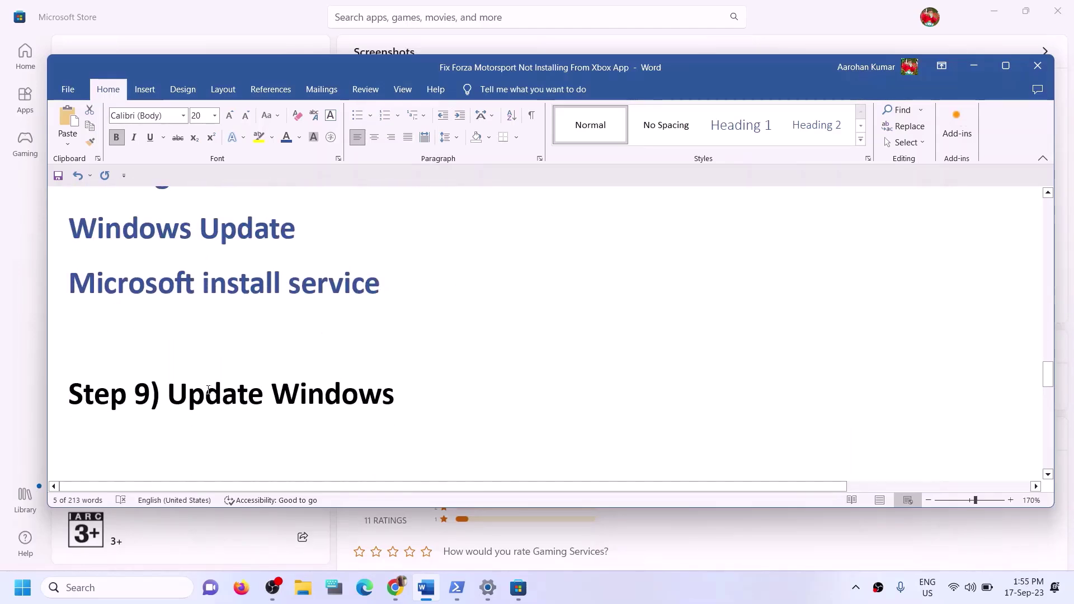
pyautogui.moveTo(210, 390); pyautogui.dragTo(487, 386)
pyautogui.hotkey('alt', 'Tab')
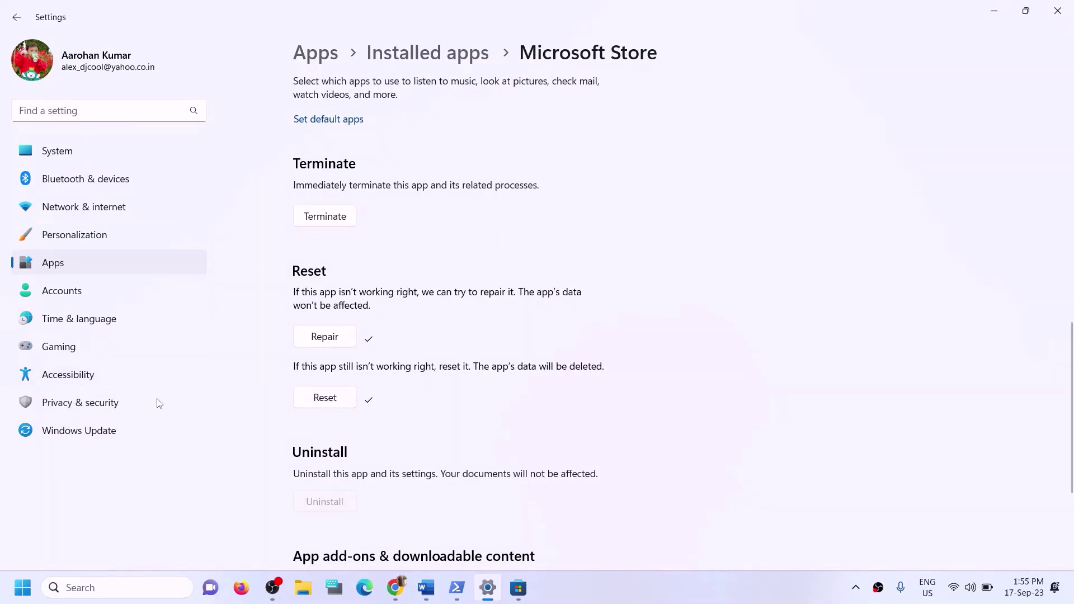
pyautogui.click(90, 431)
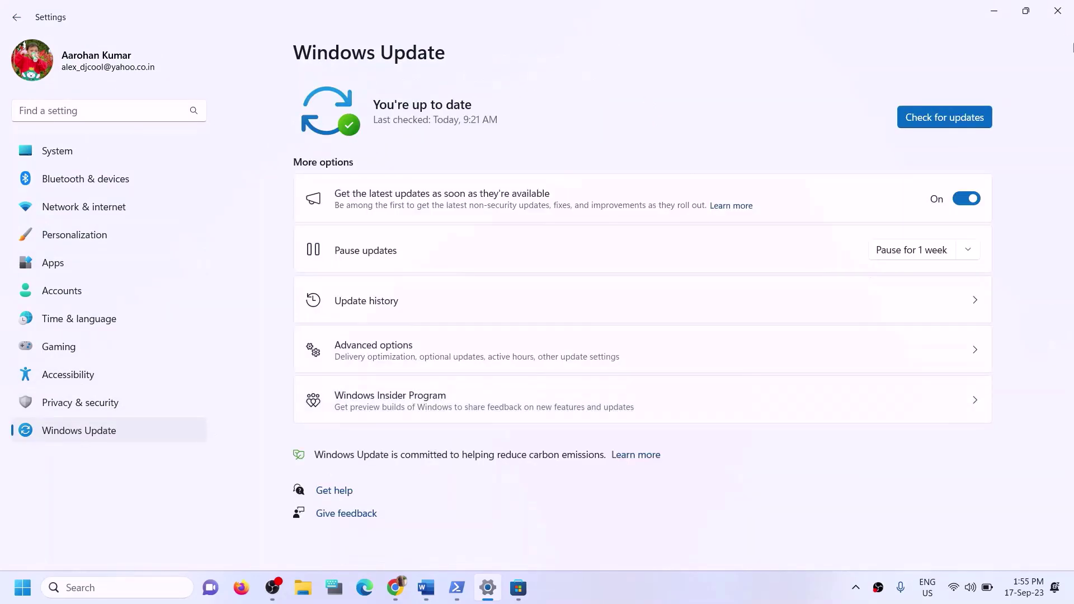
pyautogui.click(948, 117)
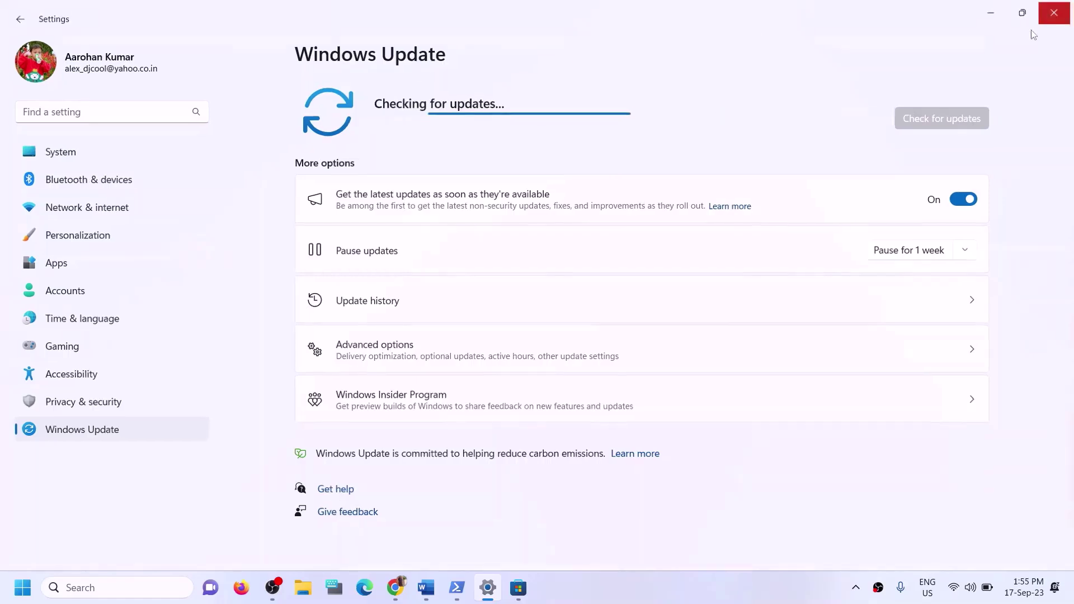
pyautogui.click(1067, 22)
pyautogui.scroll(-3, 317, 369)
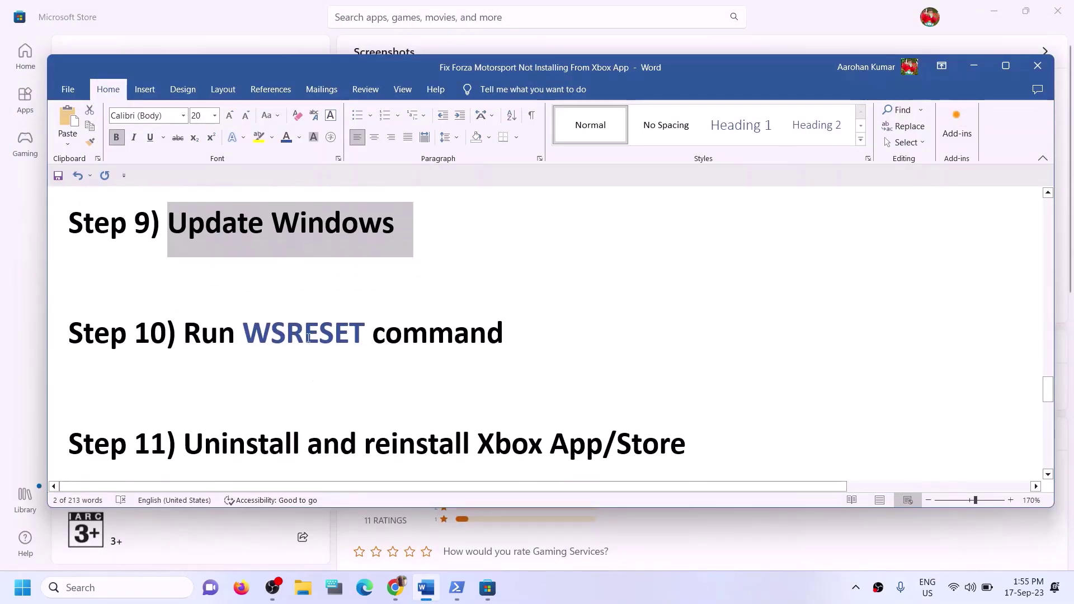
# Copy WSRESET from Step 10 and run it from Windows Search to reset the Store
pyautogui.scroll(1, 309, 332)
pyautogui.doubleClick(304, 390)
pyautogui.hotkey('ctrl', 'c')
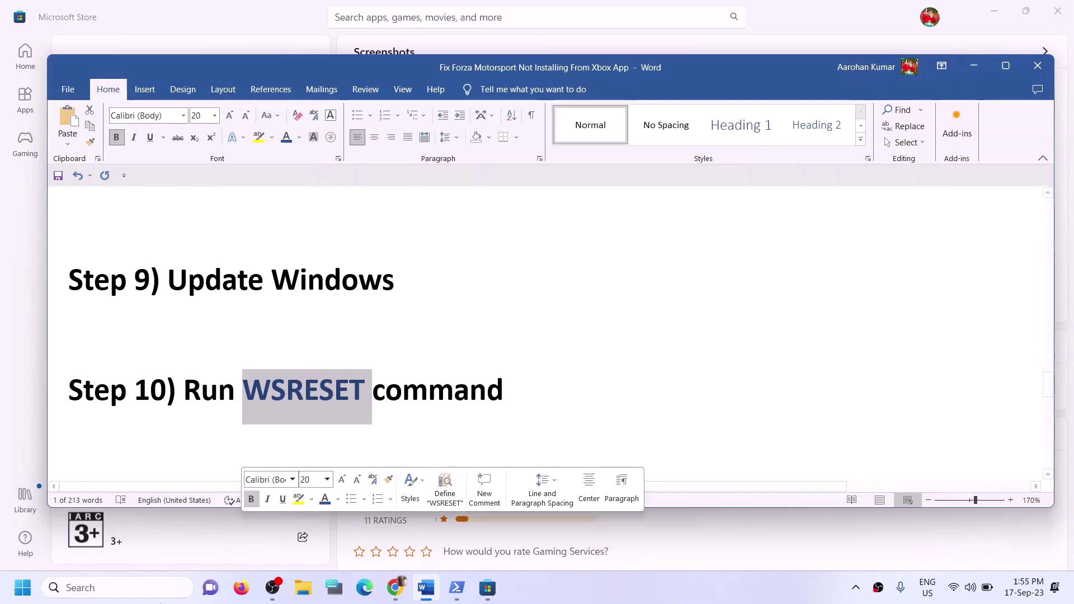
pyautogui.click(145, 596)
pyautogui.hotkey('ctrl', 'v')
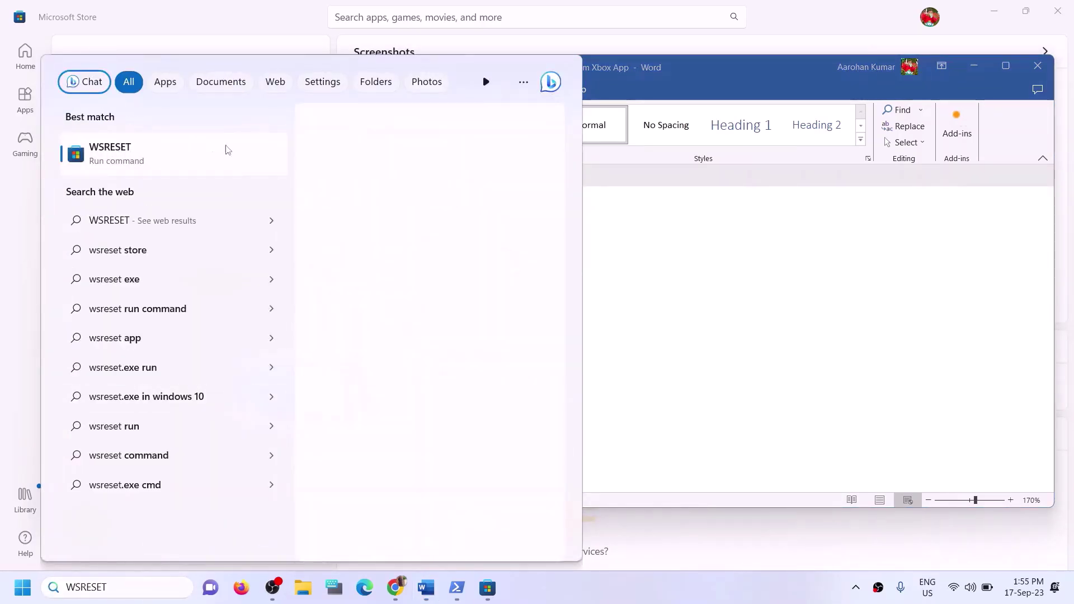
pyautogui.press('Return')
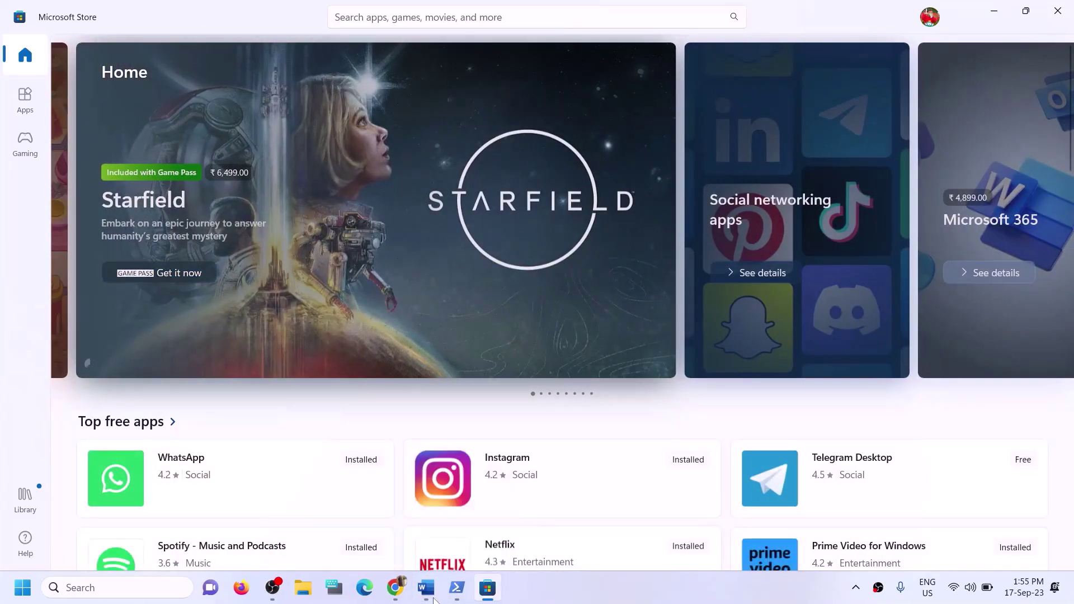
pyautogui.click(428, 590)
pyautogui.doubleClick(304, 386)
pyautogui.scroll(-3, 304, 400)
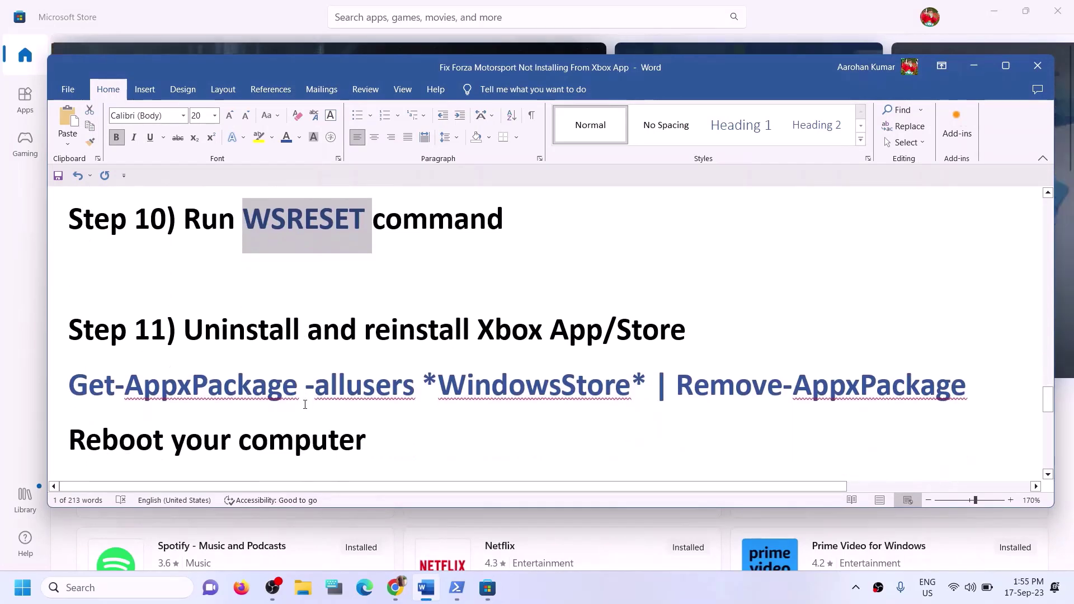
# Search 'xbox' and uninstall the Xbox app, confirming the removal
pyautogui.scroll(-1, 304, 405)
pyautogui.moveTo(625, 274); pyautogui.dragTo(367, 275)
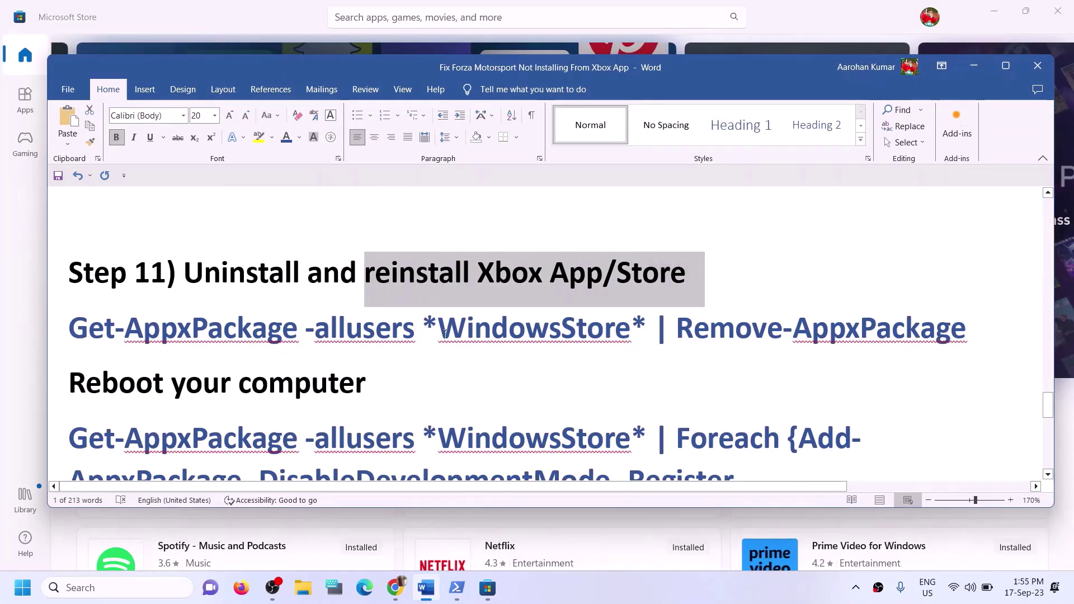
pyautogui.click(124, 329)
pyautogui.scroll(-1, 498, 358)
pyautogui.scroll(1, 498, 358)
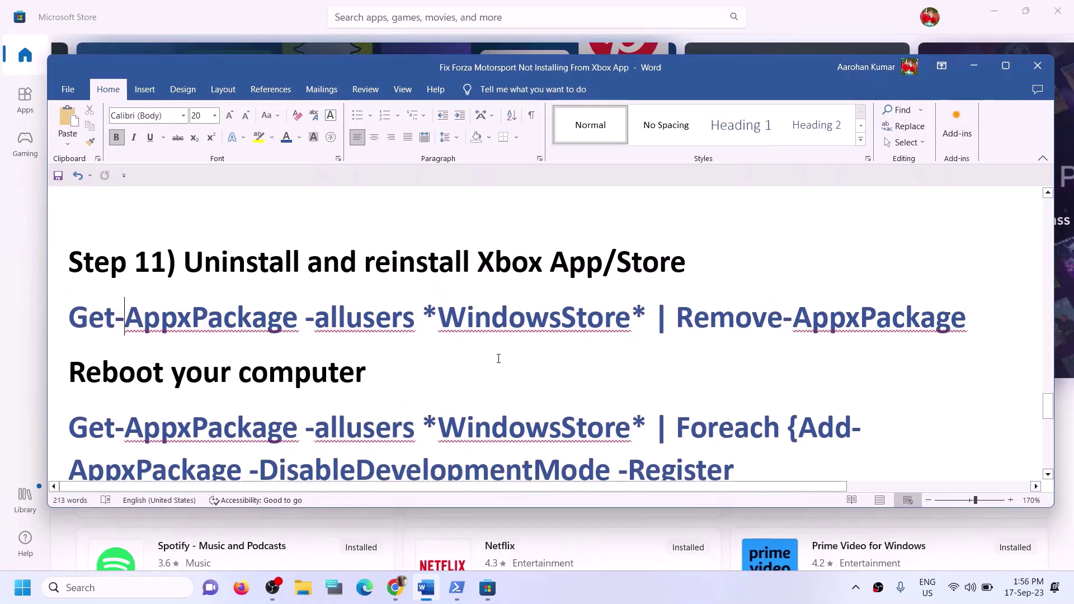
pyautogui.click(109, 587)
pyautogui.write('xbox')
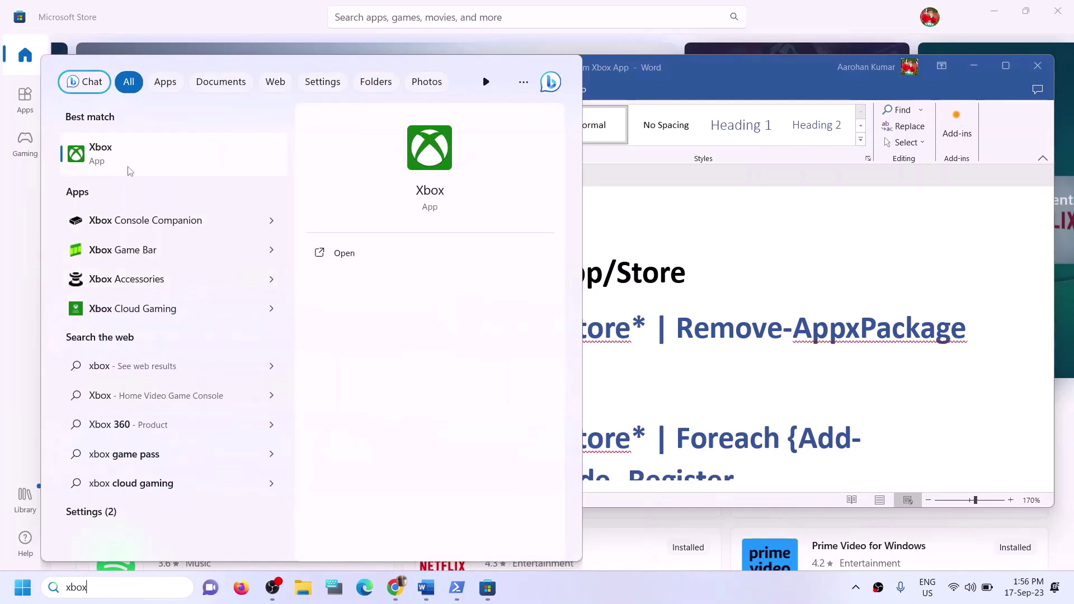
pyautogui.rightClick(129, 165)
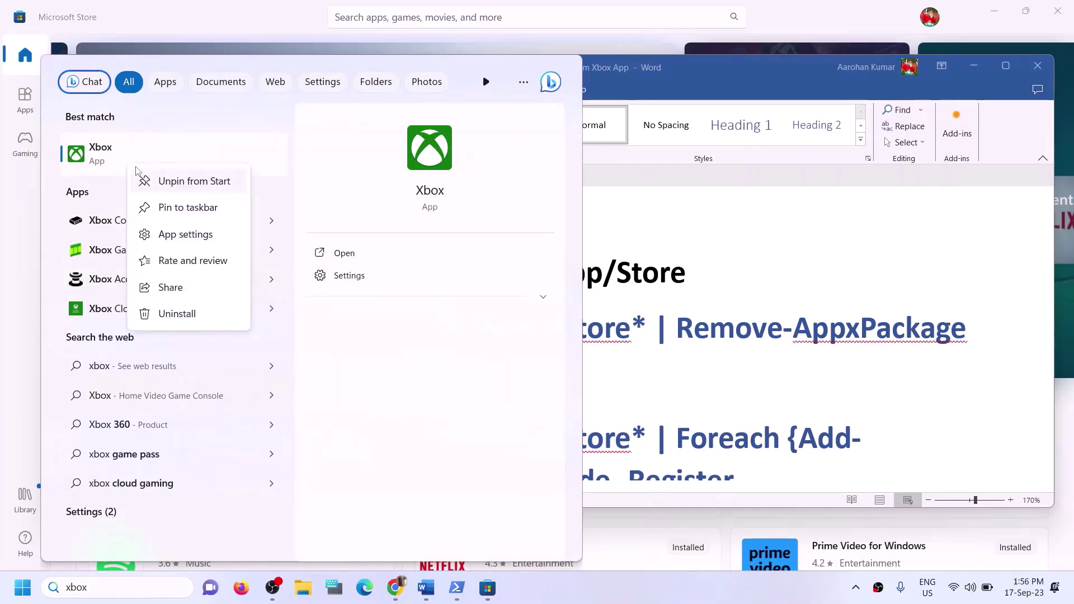
pyautogui.click(191, 317)
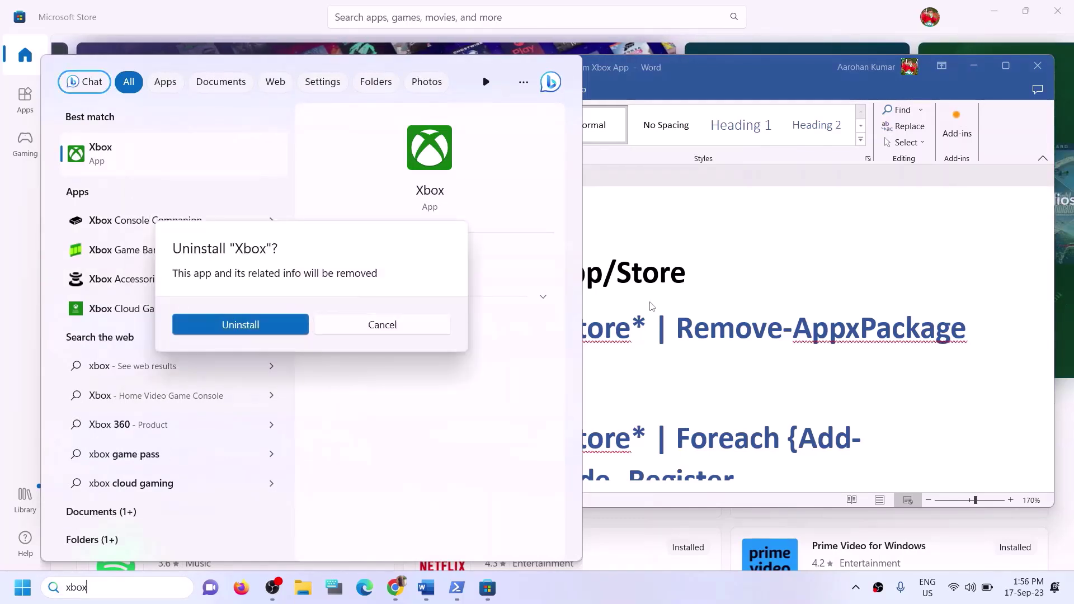
pyautogui.click(240, 325)
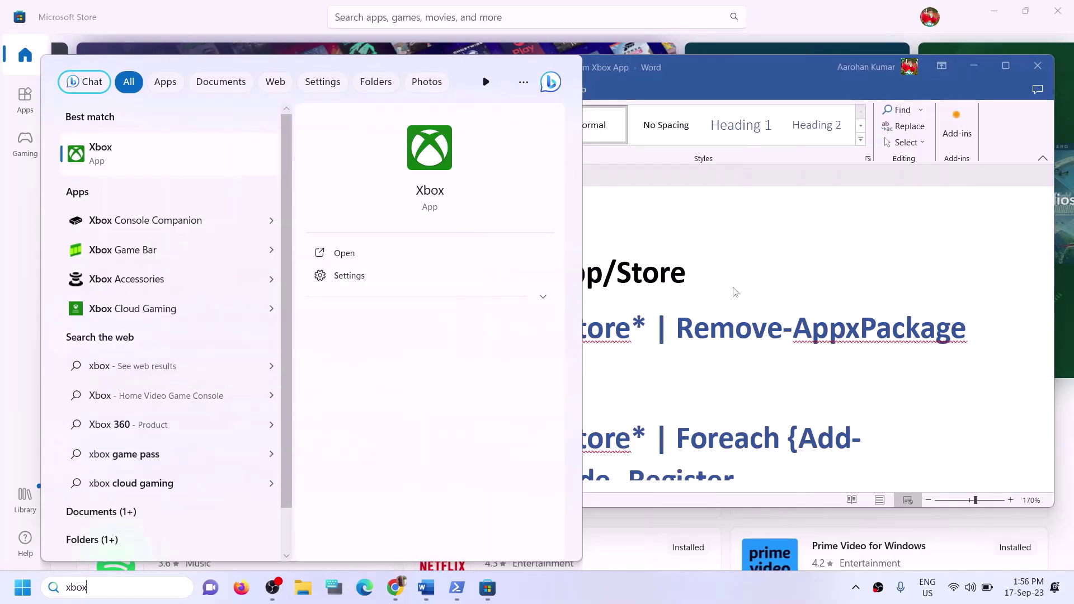
# Copy the Get-AppxPackage … Remove-AppxPackage command line from the Word notes
pyautogui.click(644, 273)
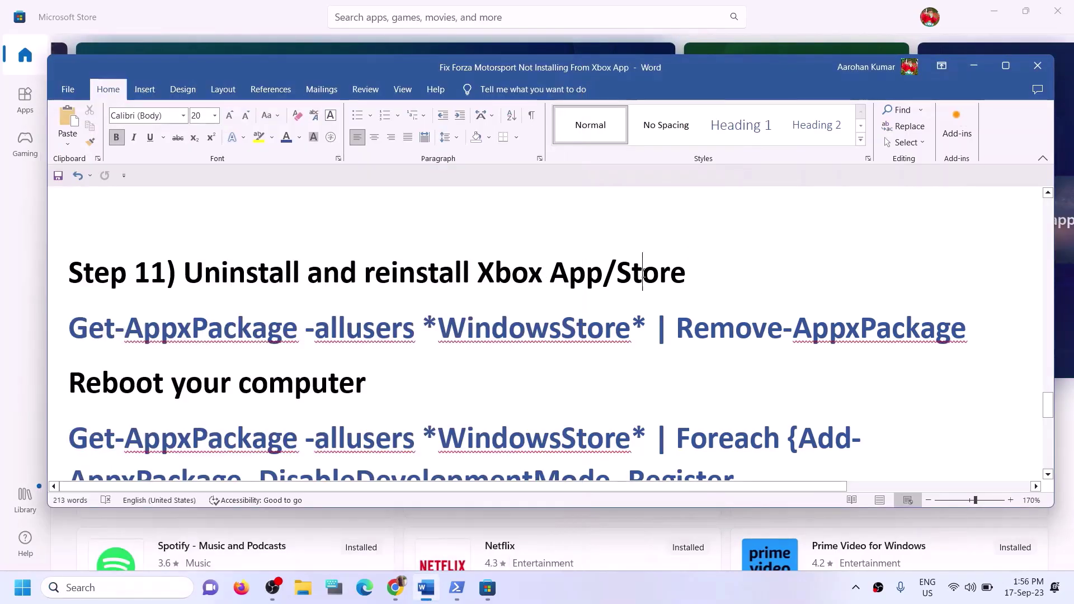
pyautogui.moveTo(976, 330); pyautogui.dragTo(66, 331)
pyautogui.rightClick(120, 343)
pyautogui.click(145, 377)
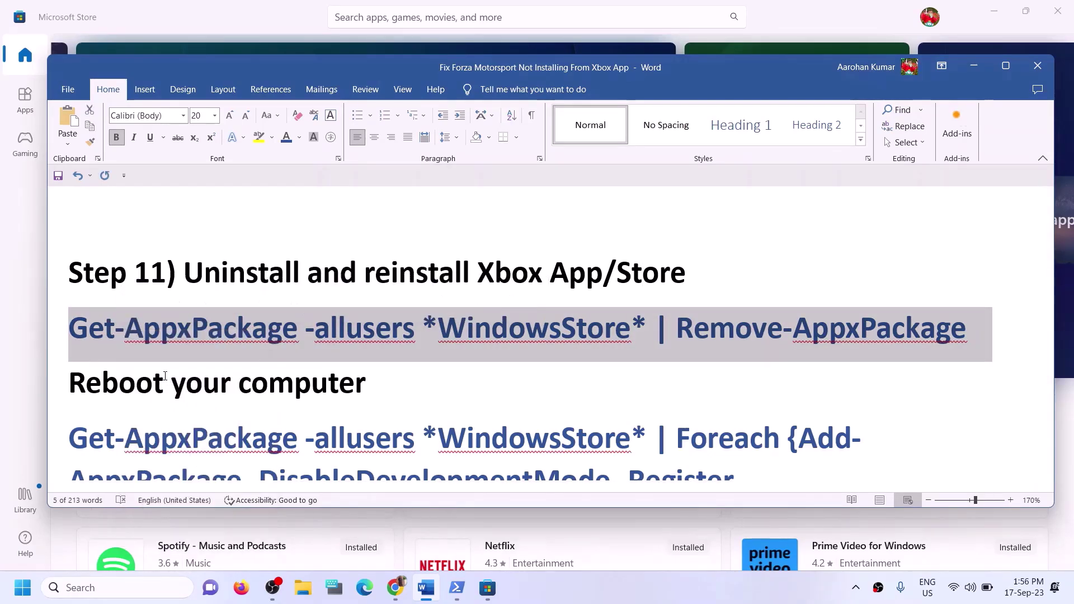
pyautogui.click(147, 596)
# Launch Windows PowerShell as administrator and paste in the Store Remove-AppxPackage command
pyautogui.write('po')
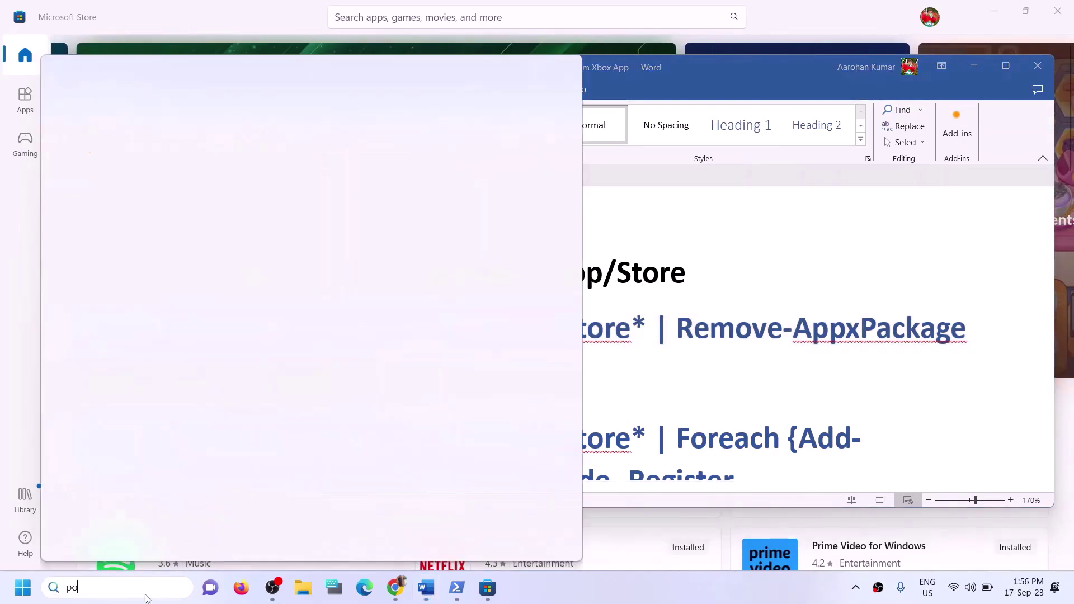
pyautogui.write('wershell')
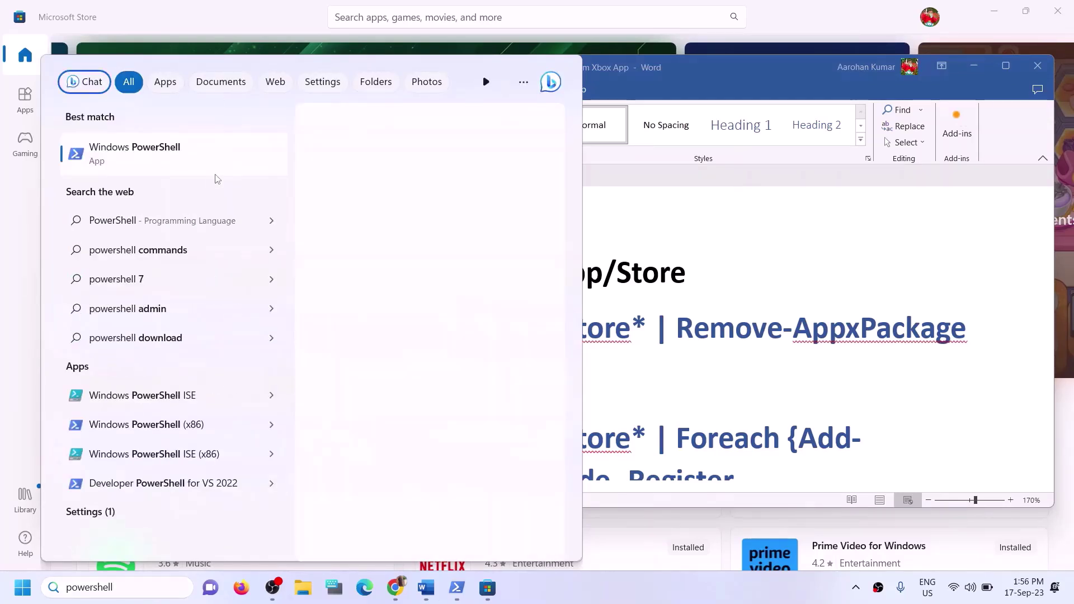
pyautogui.rightClick(202, 160)
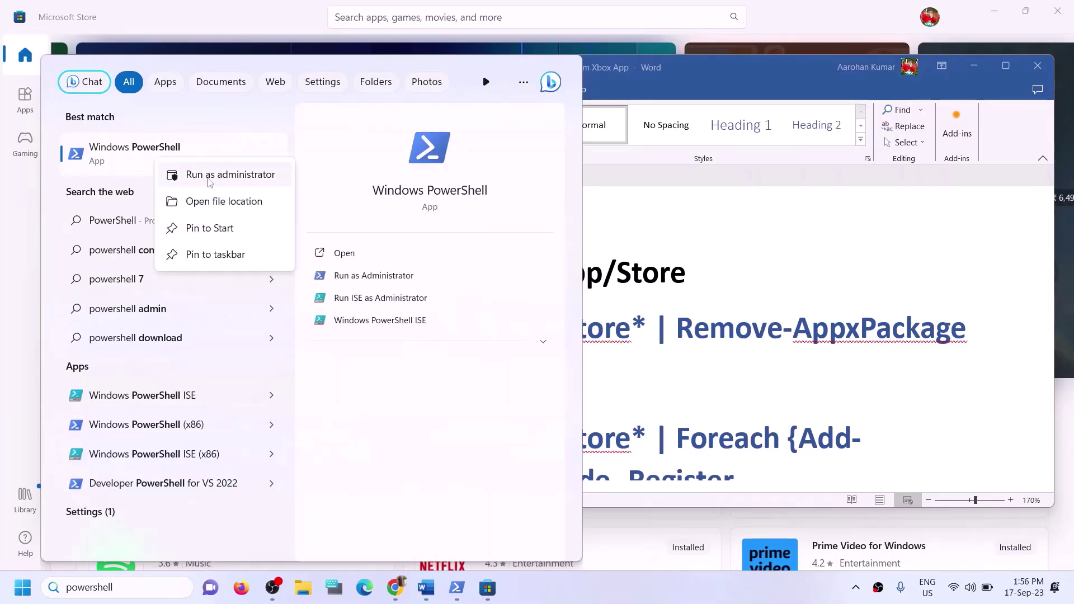
pyautogui.click(209, 176)
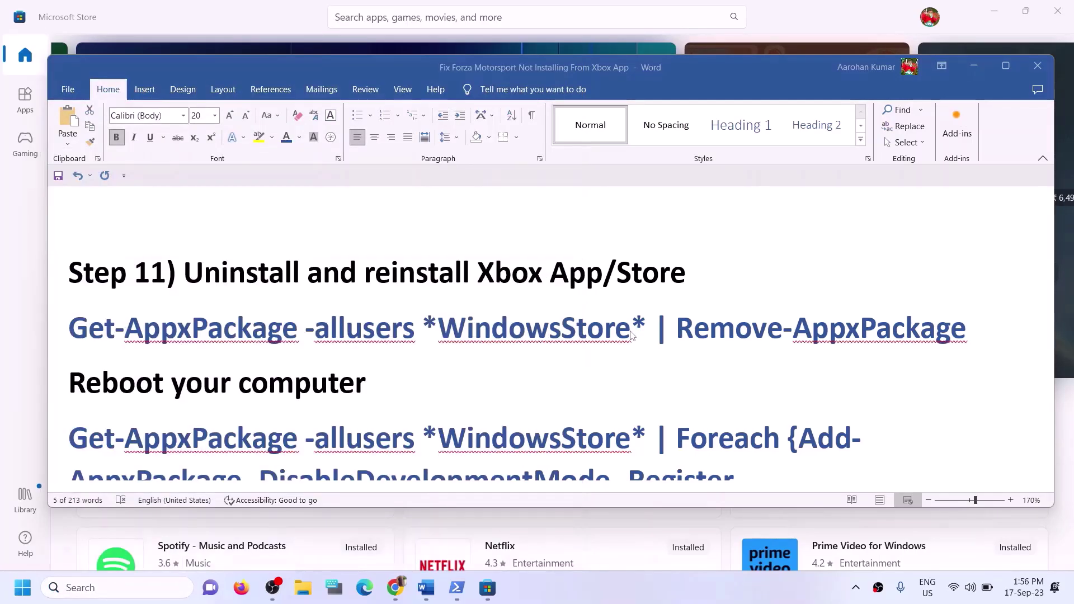
pyautogui.click(488, 405)
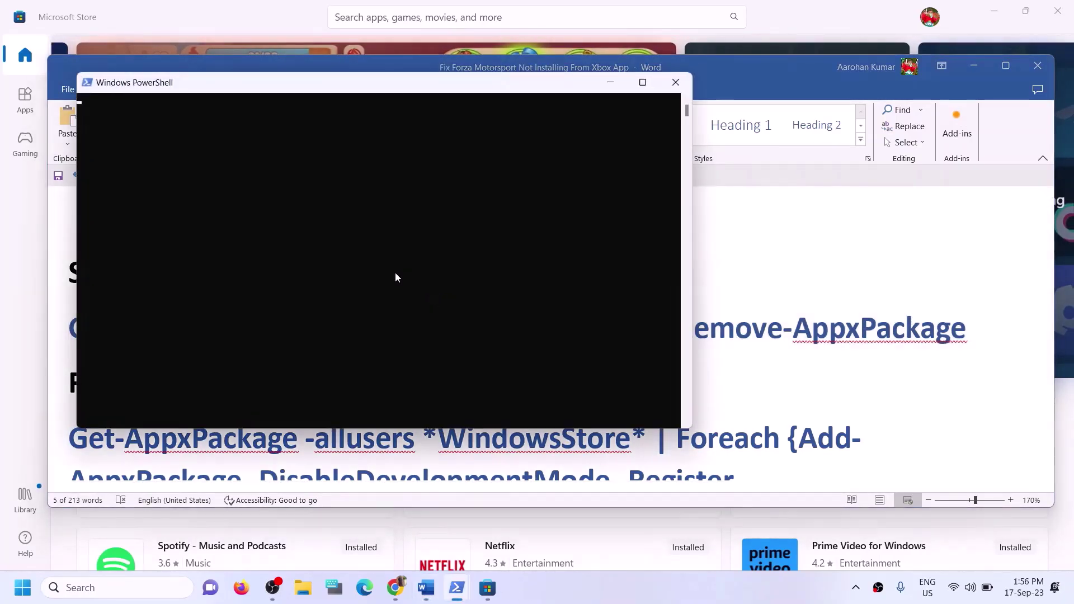
pyautogui.rightClick(395, 277)
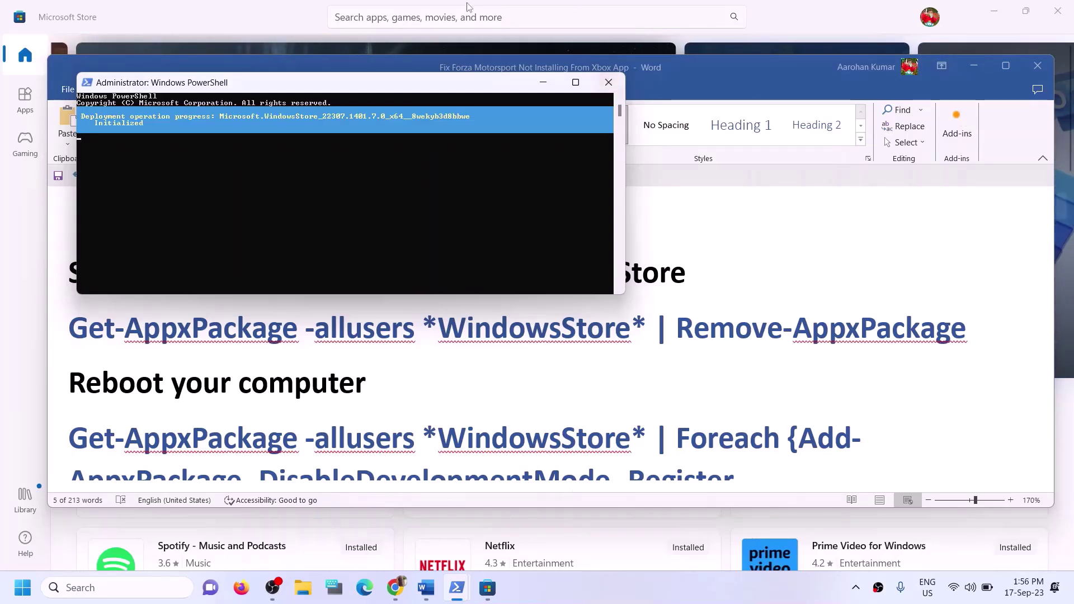
# Copy the Foreach Add-AppxPackage re-register command from the Word notes
pyautogui.click(233, 16)
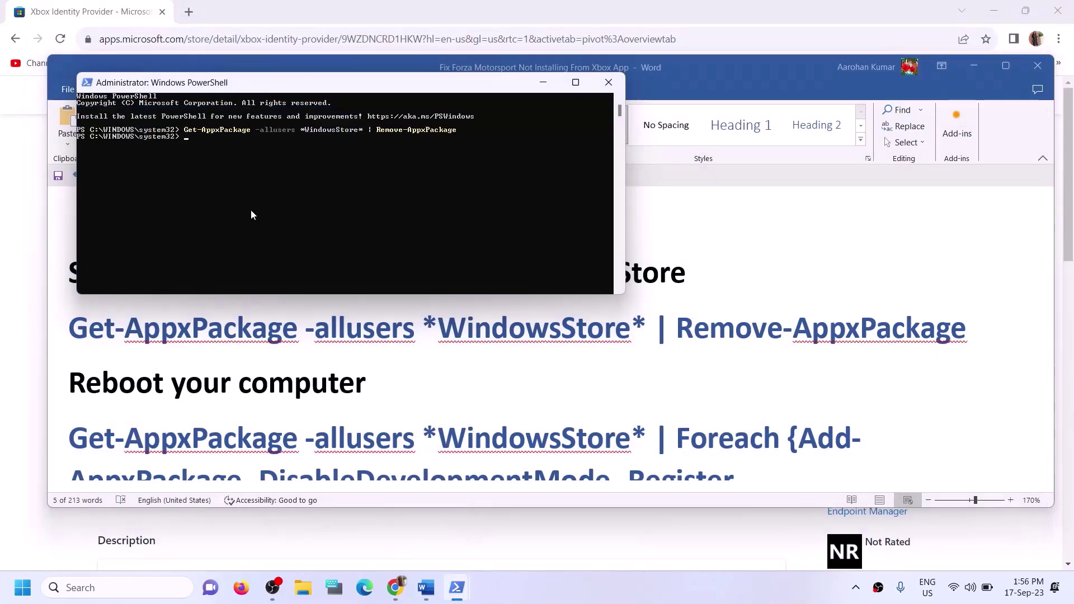
pyautogui.hotkey('alt', 'Tab')
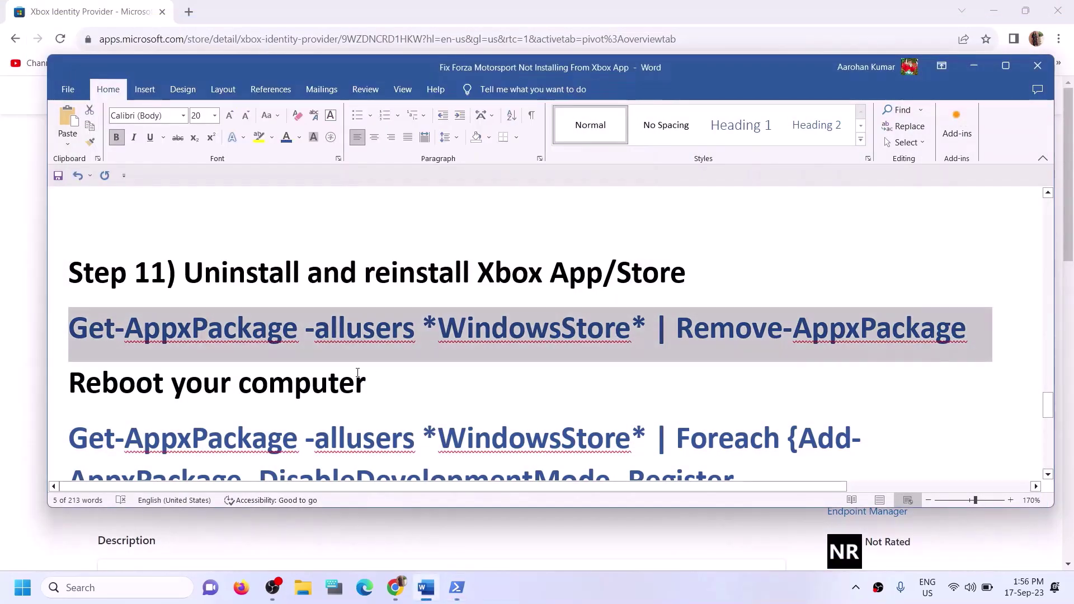
pyautogui.scroll(-1, 373, 378)
pyautogui.moveTo(68, 328); pyautogui.dragTo(396, 326)
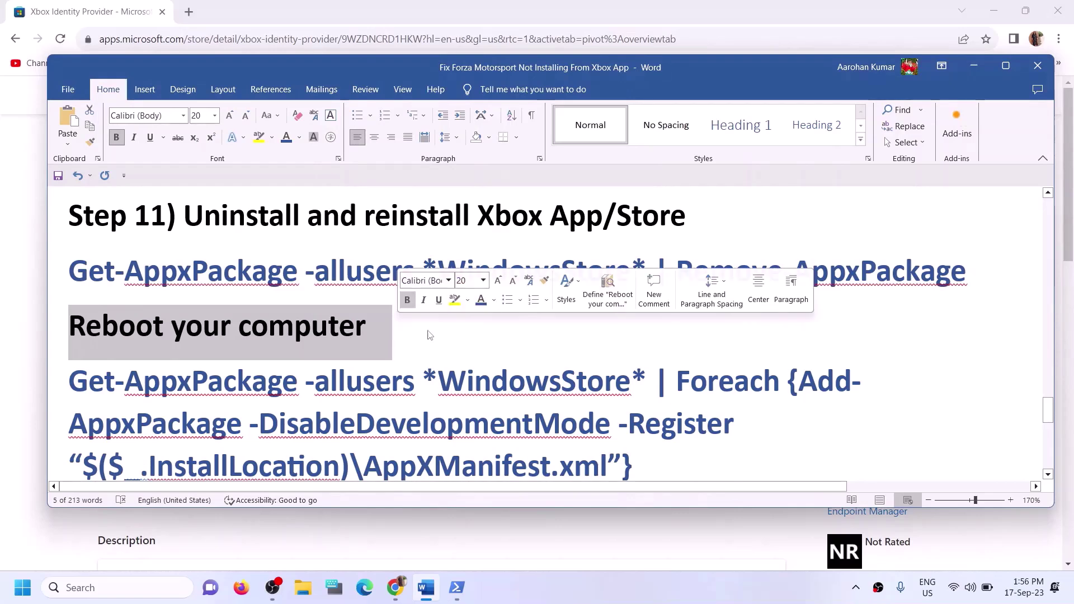
pyautogui.scroll(-1, 401, 328)
pyautogui.moveTo(649, 410); pyautogui.dragTo(96, 333)
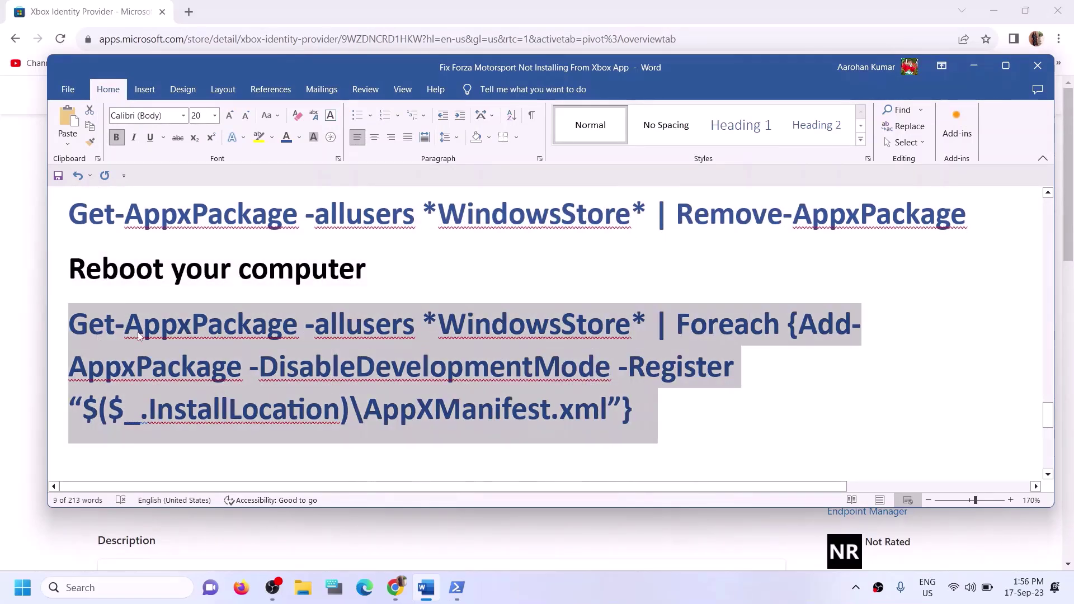
pyautogui.moveTo(458, 586)
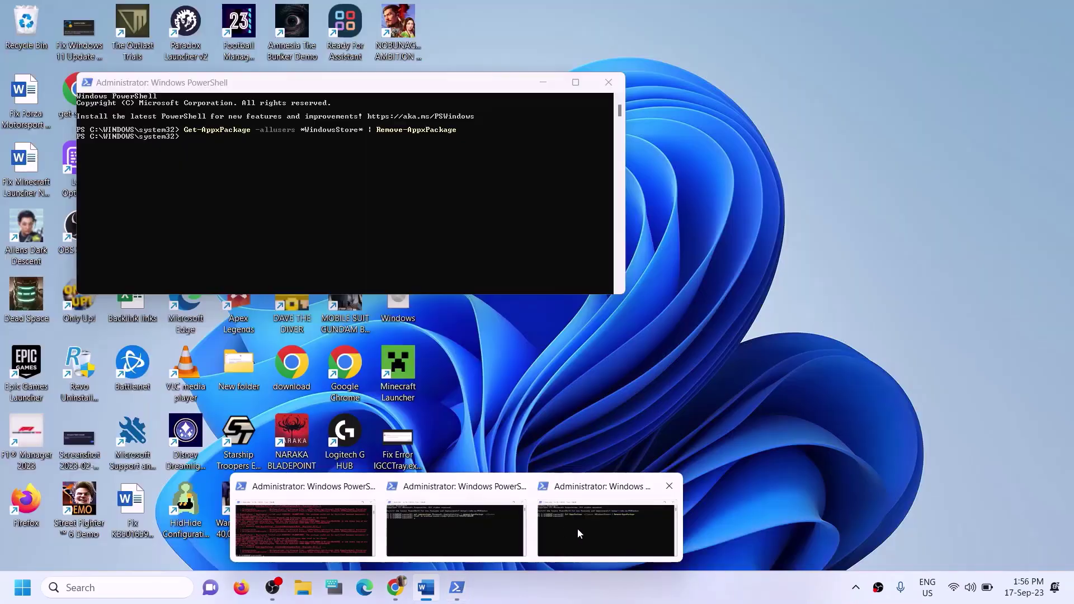
pyautogui.click(577, 528)
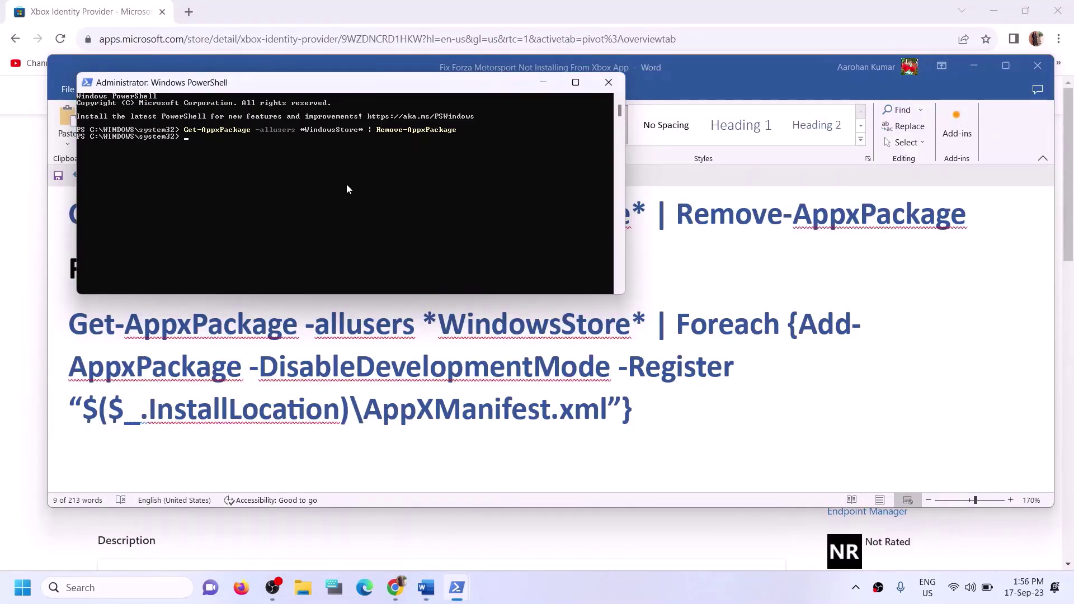
pyautogui.hotkey('alt', 'Tab')
pyautogui.tripleClick(362, 273)
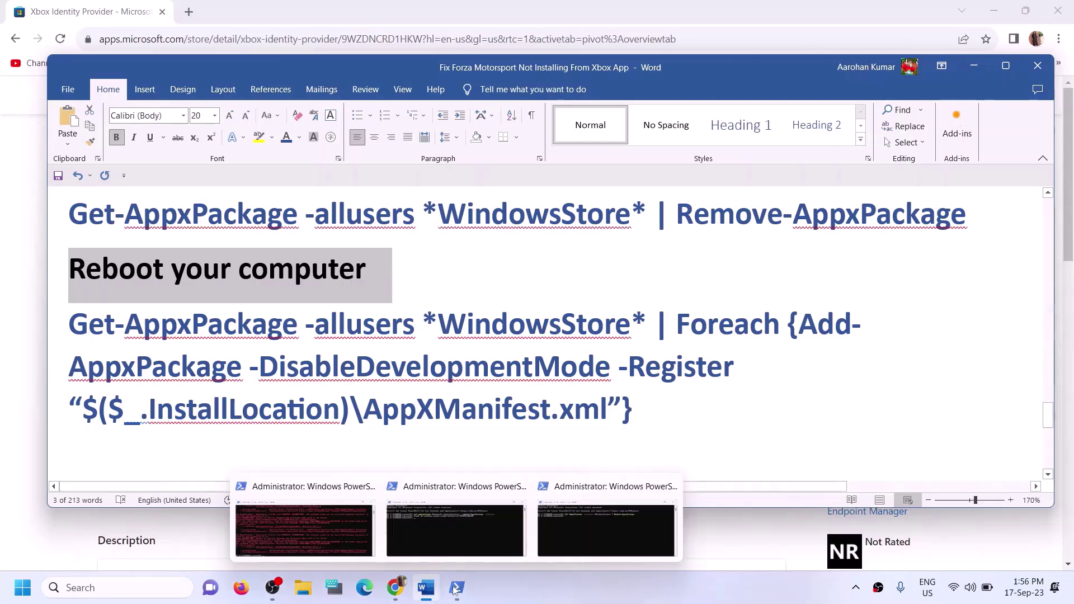
# Paste the Foreach Add-AppxPackage command into the elevated PowerShell and run it
pyautogui.click(596, 543)
pyautogui.moveTo(457, 588)
pyautogui.click(576, 525)
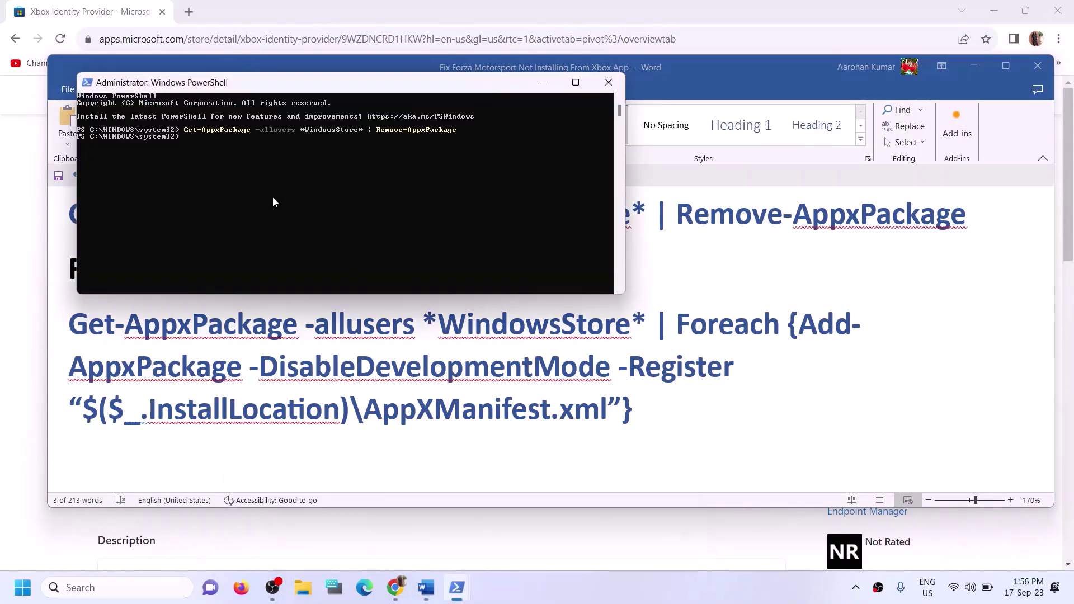
pyautogui.rightClick(215, 171)
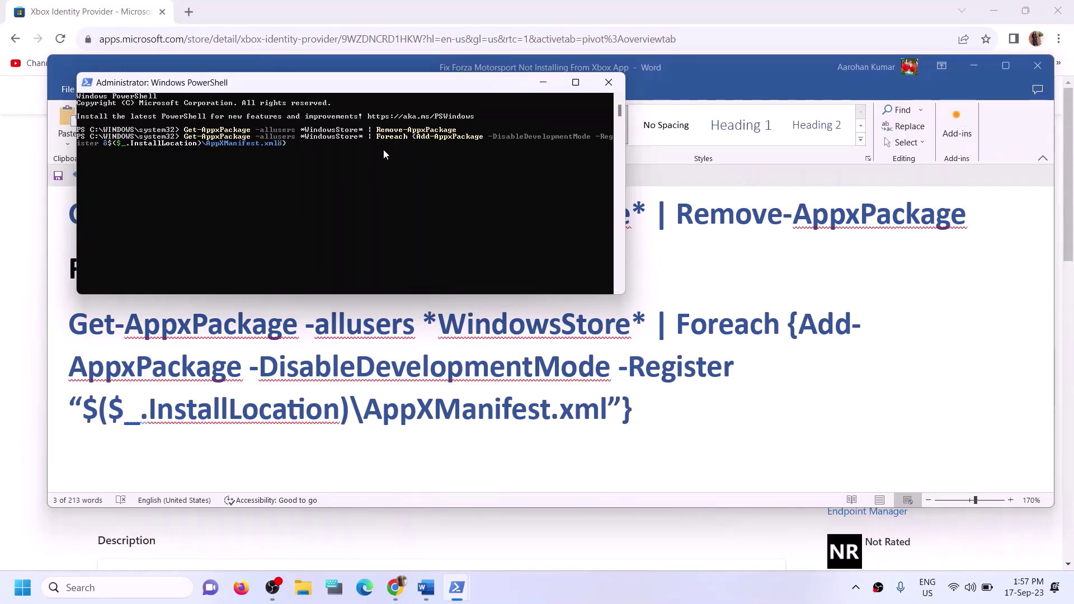
pyautogui.press('Return')
# Open Microsoft Store from Windows Search and maximize its window
pyautogui.click(105, 587)
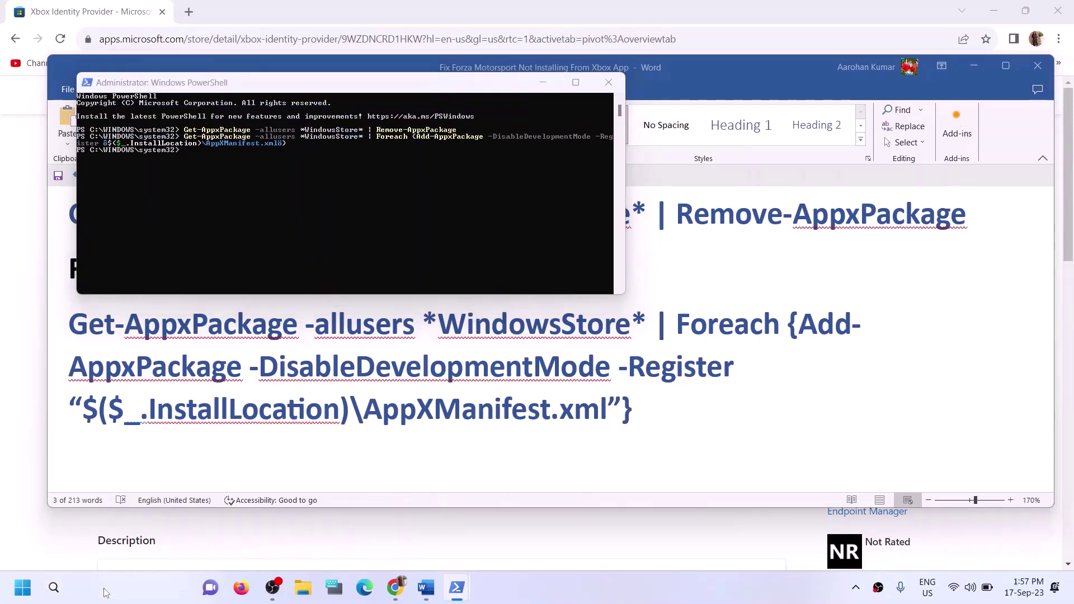
pyautogui.write('store')
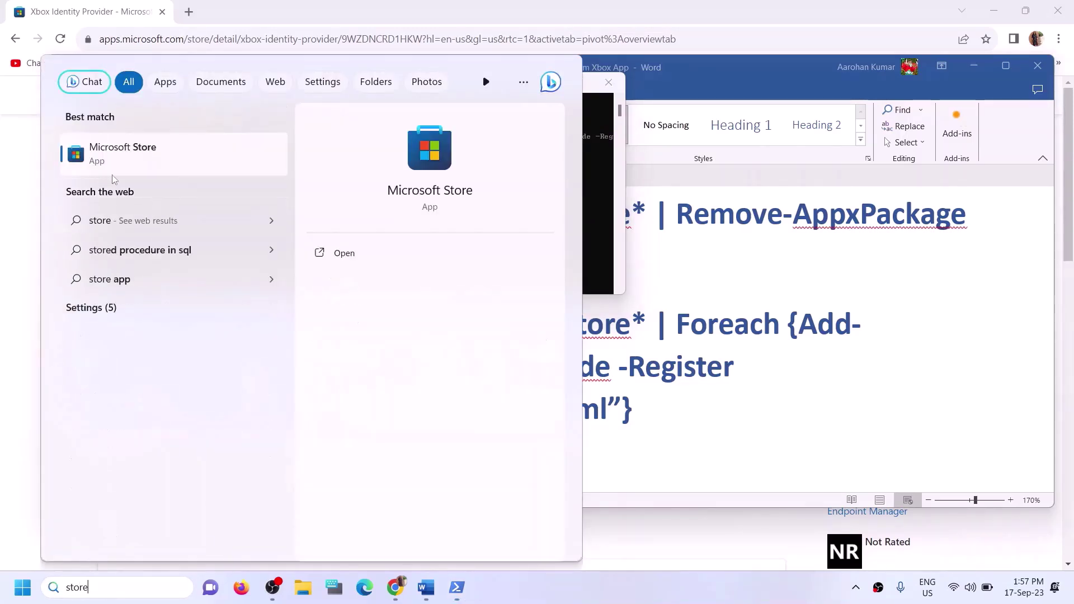
pyautogui.click(699, 403)
pyautogui.click(699, 404)
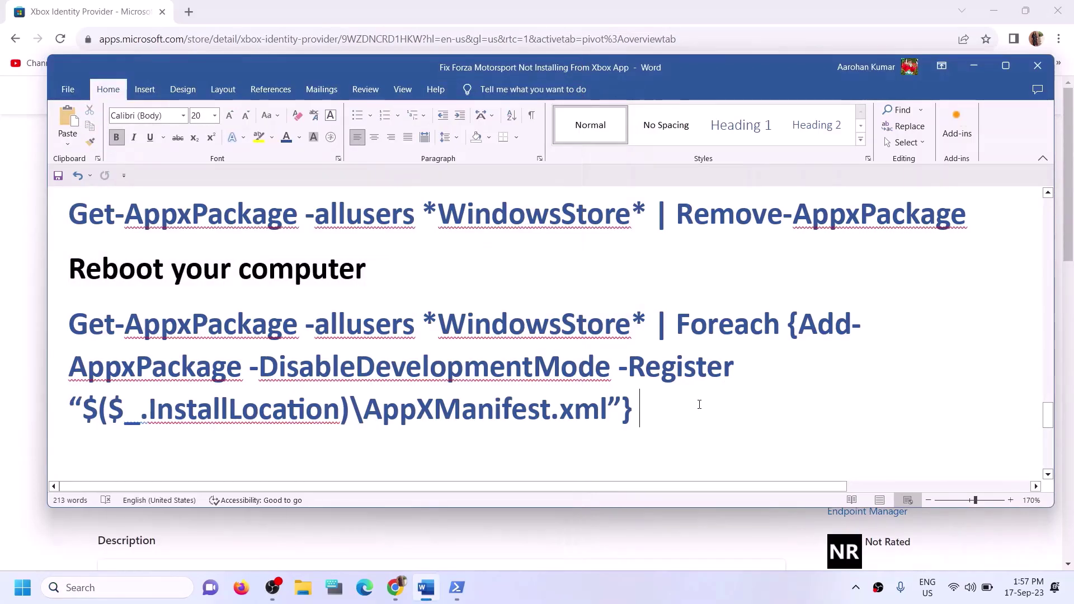
pyautogui.click(132, 585)
pyautogui.write('store')
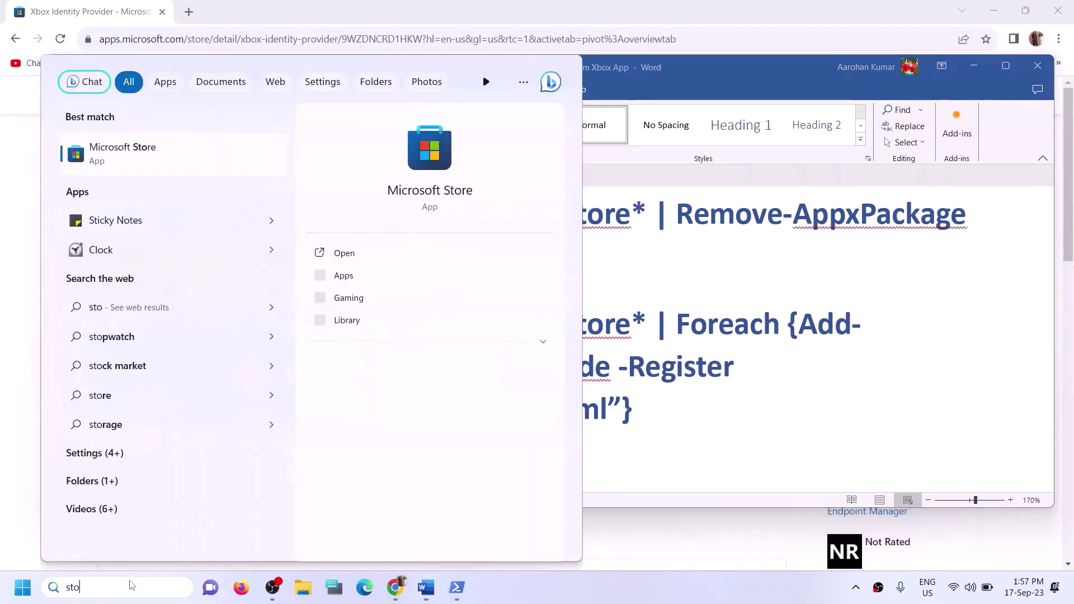
pyautogui.click(448, 152)
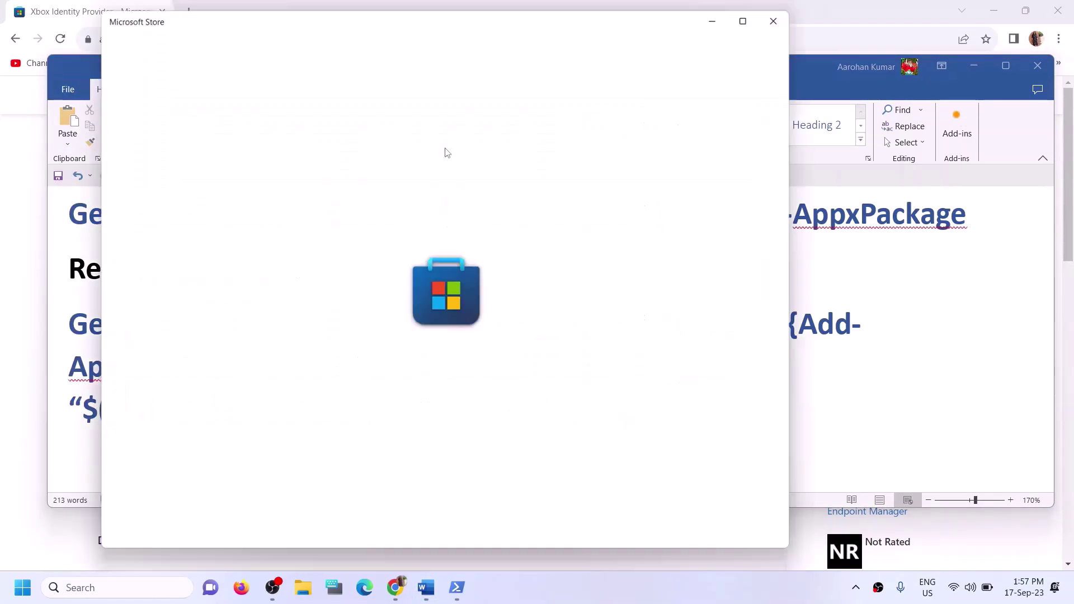
pyautogui.click(756, 12)
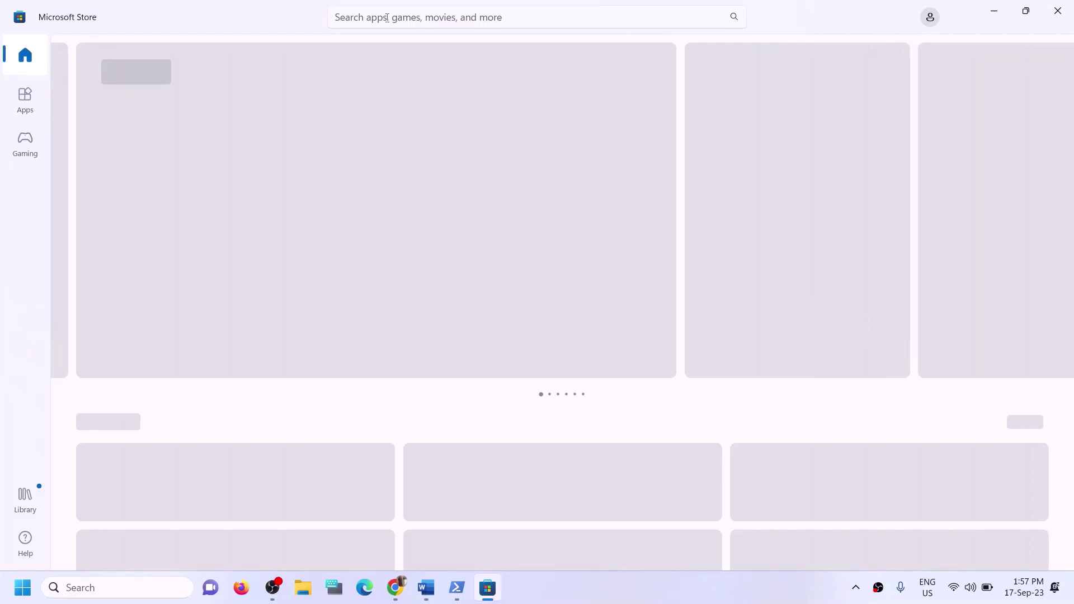
# Search the Store for 'xbox' and install the Xbox app, approving the UAC prompt
pyautogui.click(387, 18)
pyautogui.write('x')
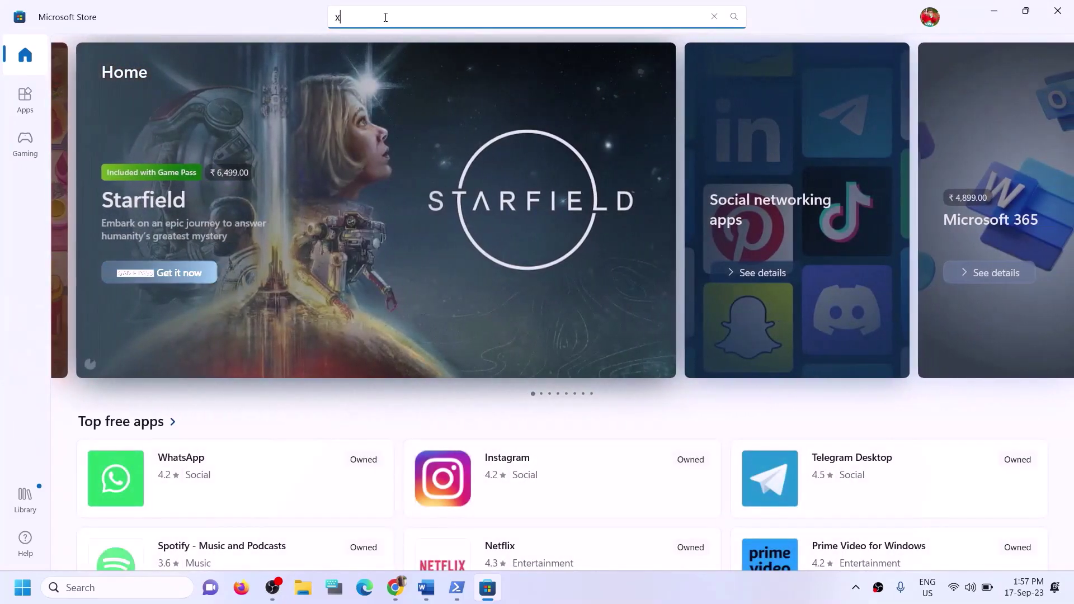
pyautogui.write('box')
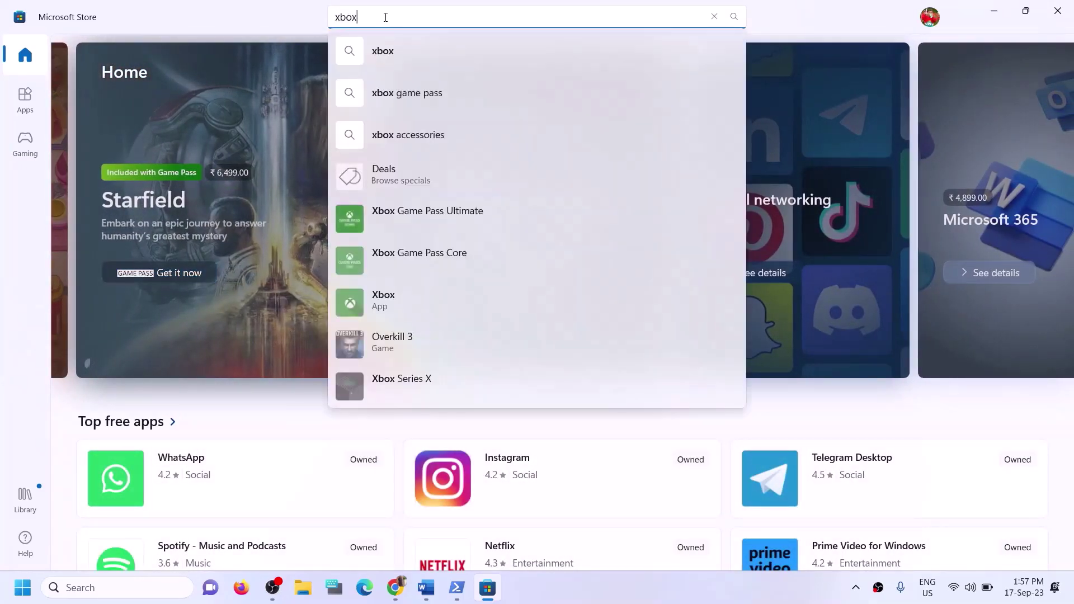
pyautogui.click(394, 294)
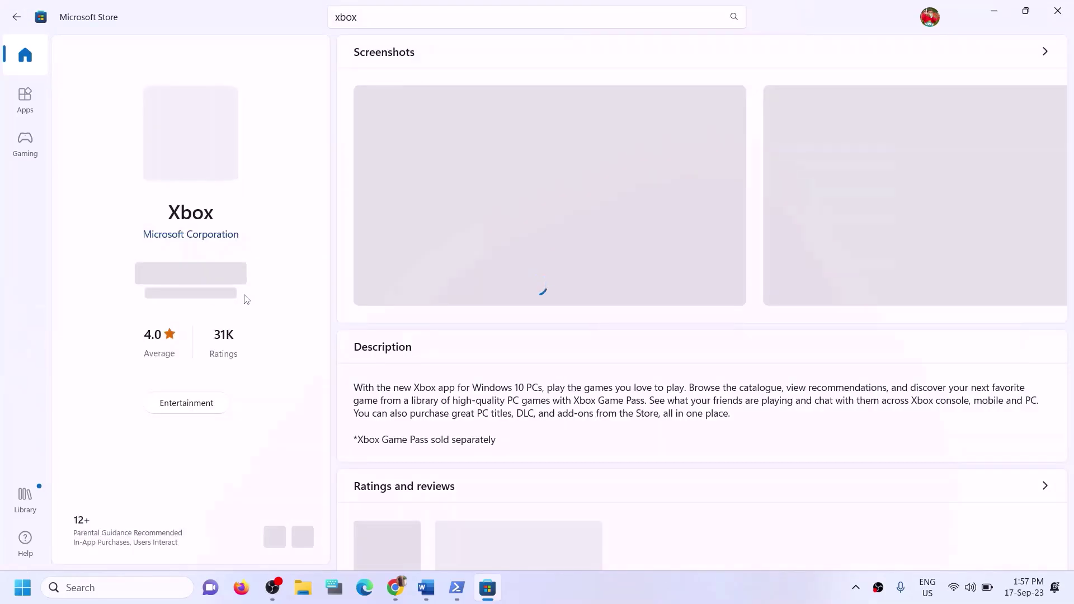
pyautogui.click(209, 283)
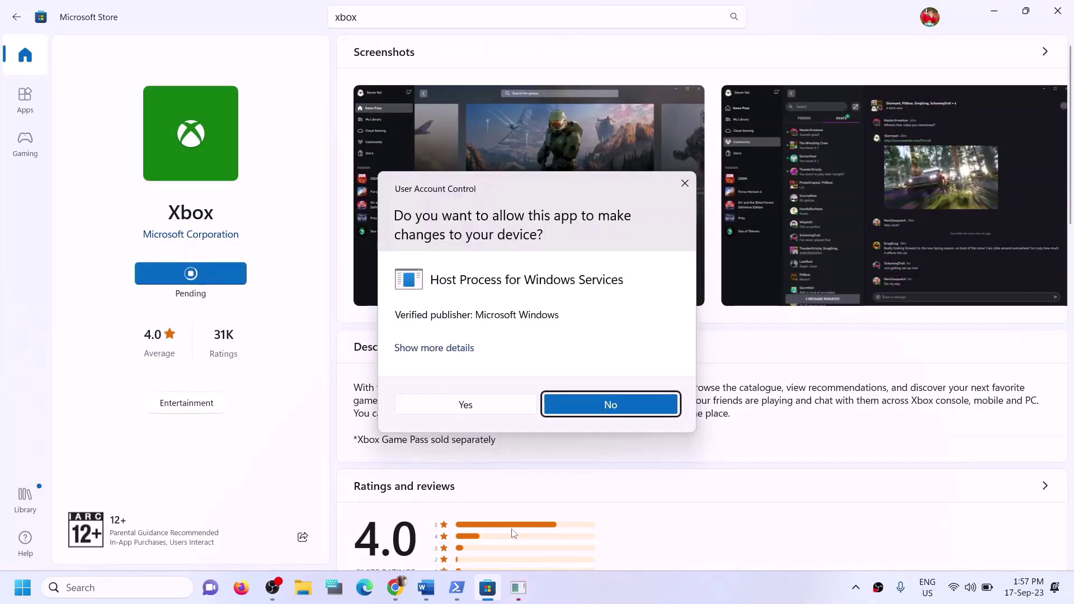
pyautogui.click(464, 404)
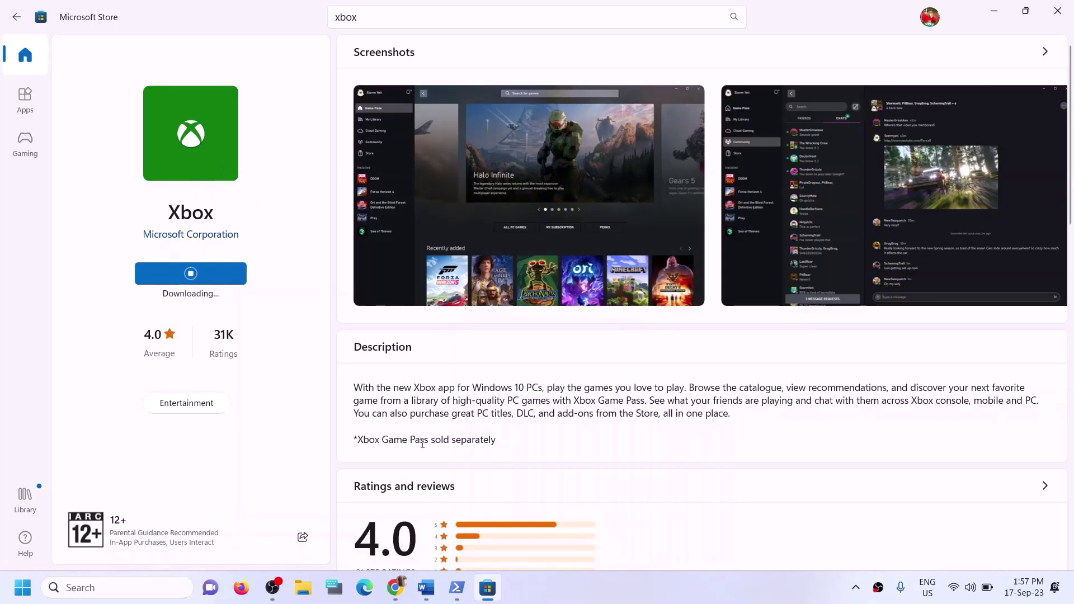
# Review Step 12's 'Try installing to C drive' advice in Word, then open Windows Settings with Win+I
pyautogui.click(425, 588)
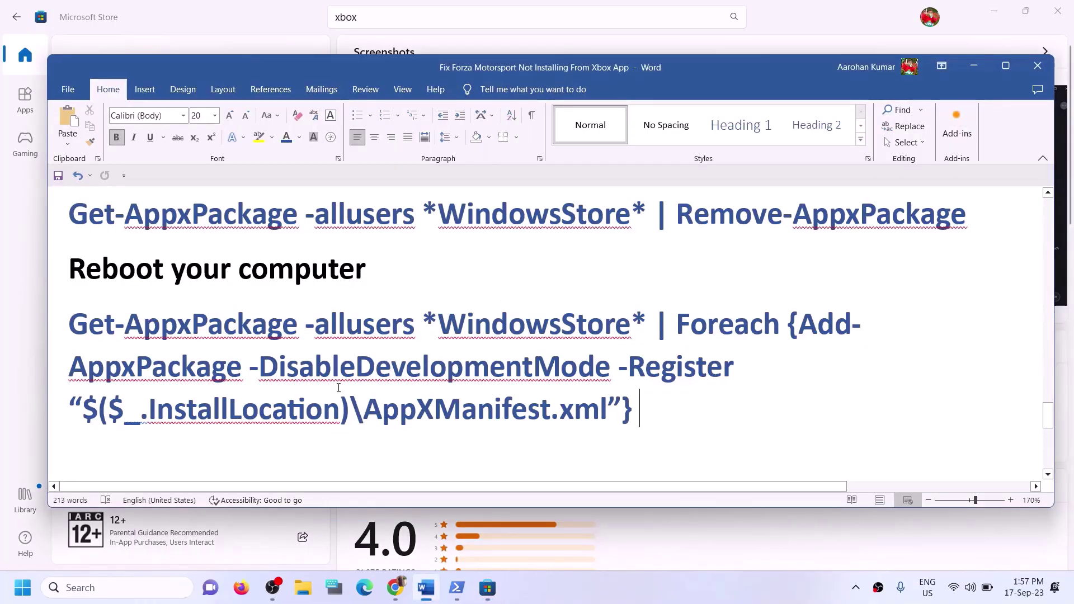
pyautogui.scroll(-3, 378, 307)
pyautogui.moveTo(185, 350); pyautogui.dragTo(463, 358)
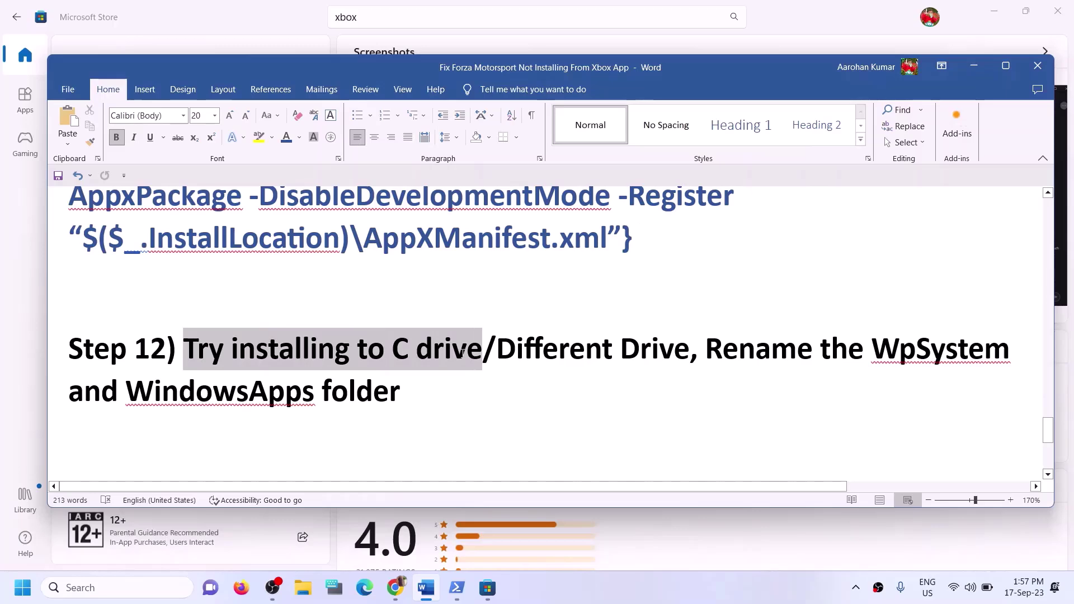
pyautogui.click(516, 349)
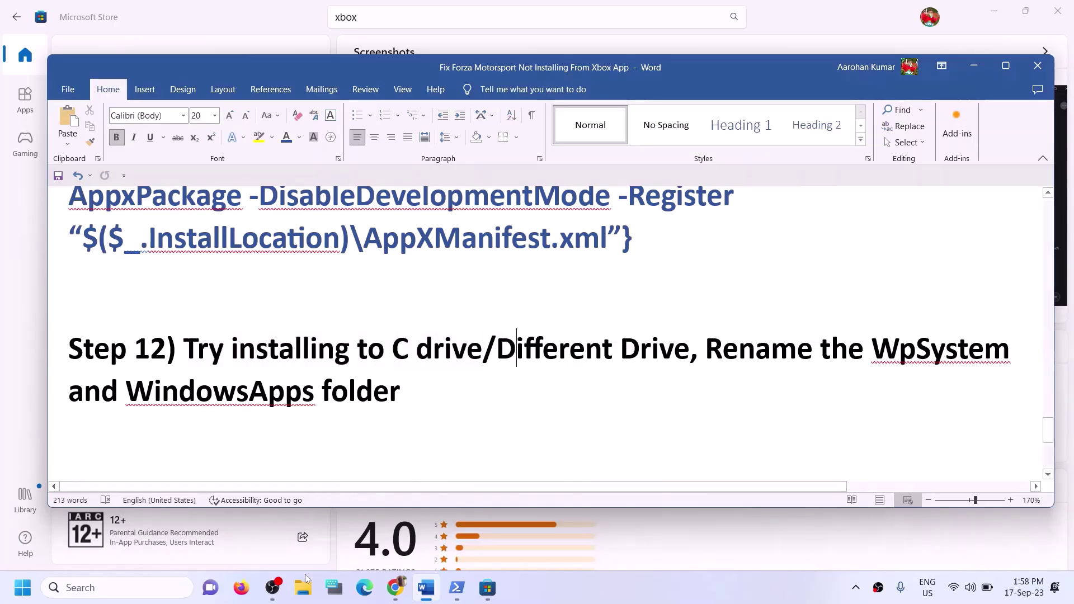
pyautogui.press('super+e')
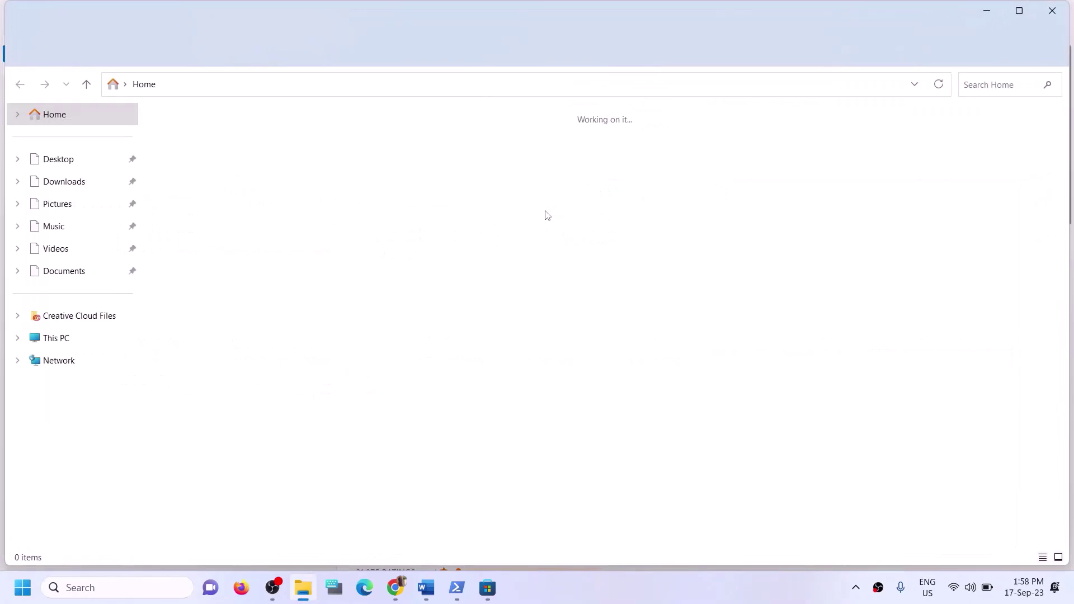
pyautogui.click(1053, 11)
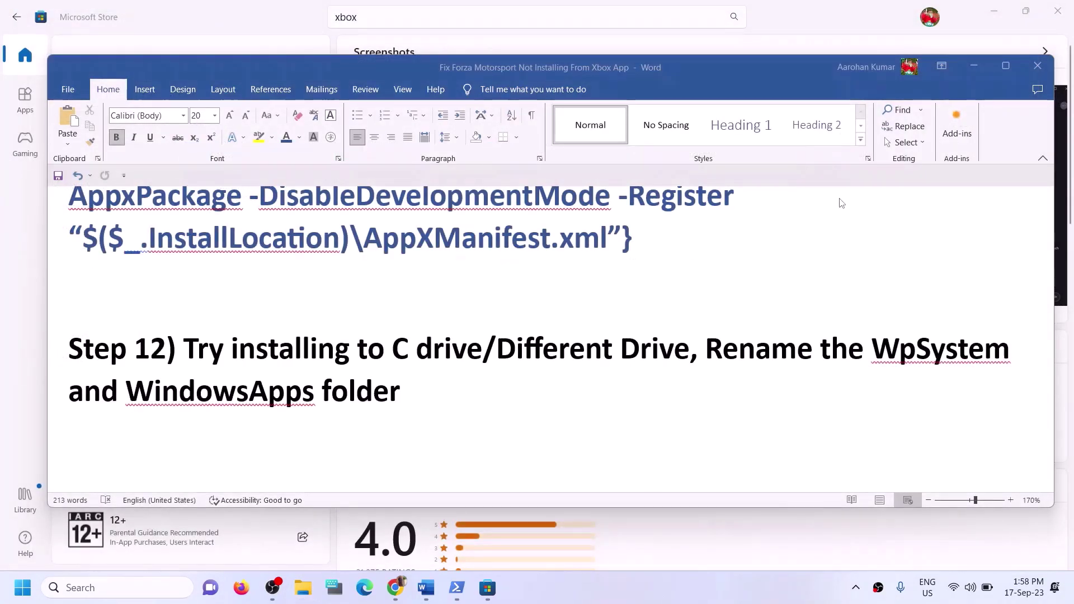
pyautogui.press('super+i')
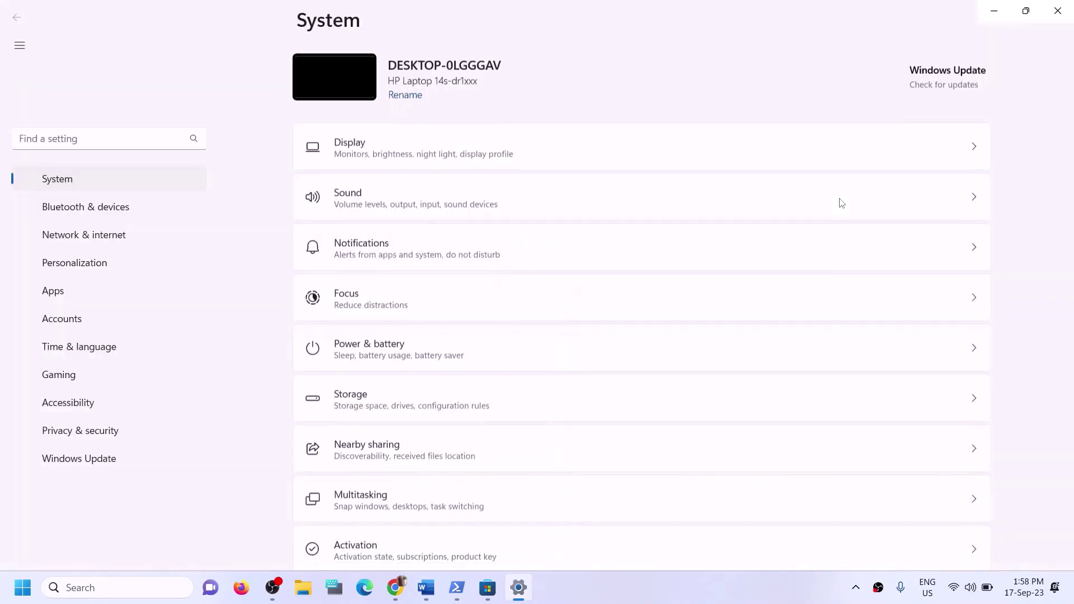
pyautogui.click(62, 264)
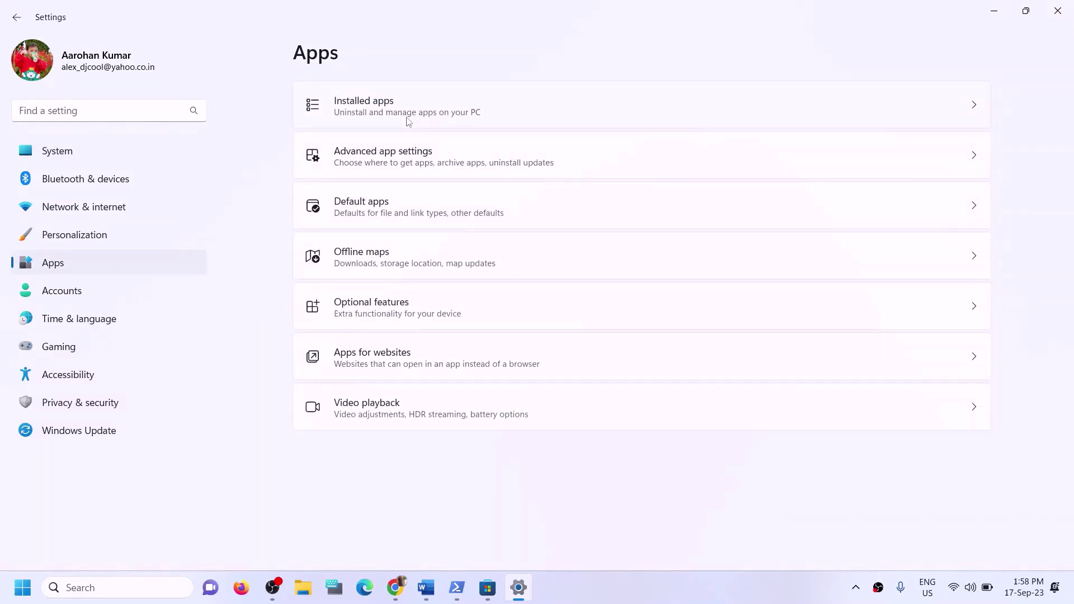
pyautogui.click(408, 165)
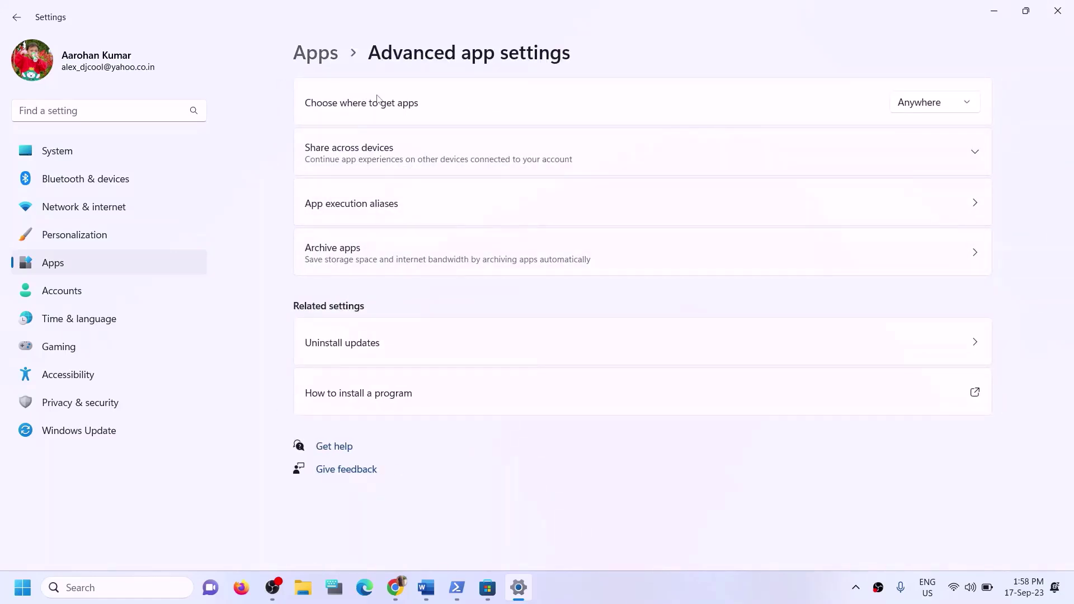
pyautogui.click(317, 55)
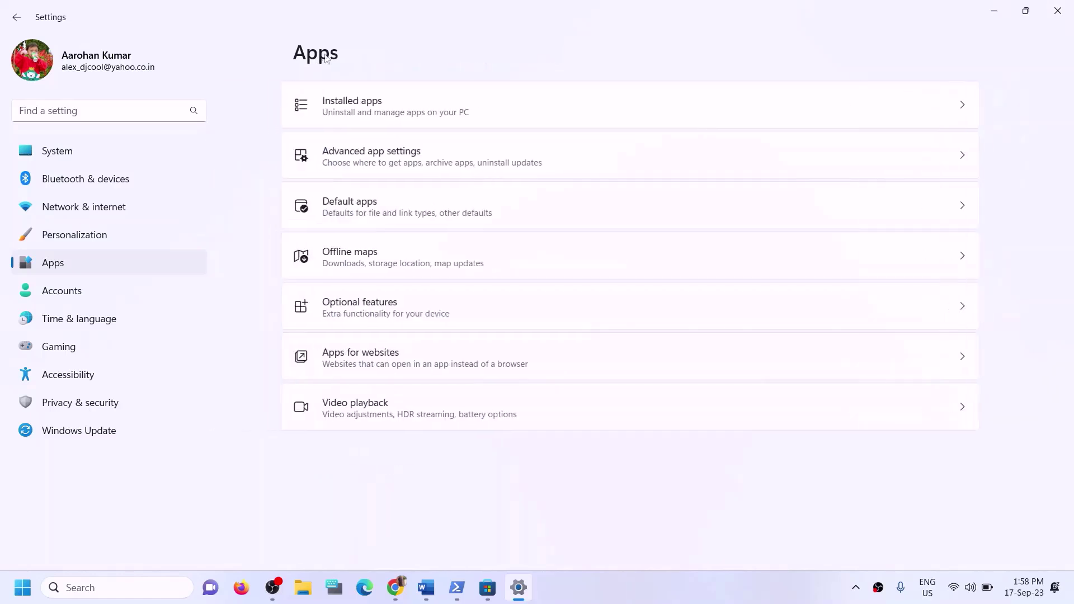
pyautogui.click(355, 111)
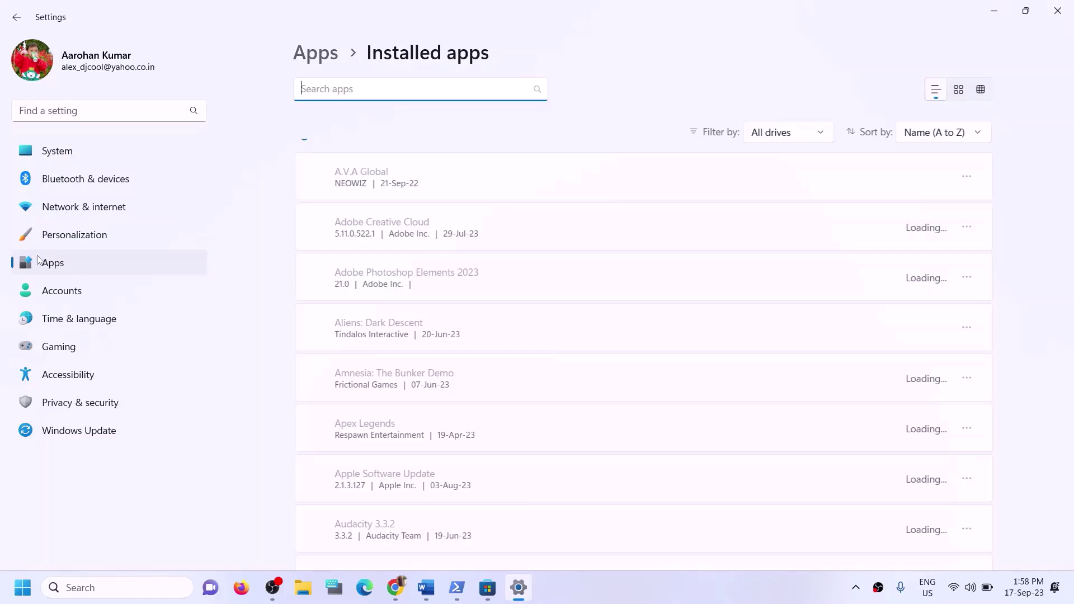
pyautogui.click(59, 157)
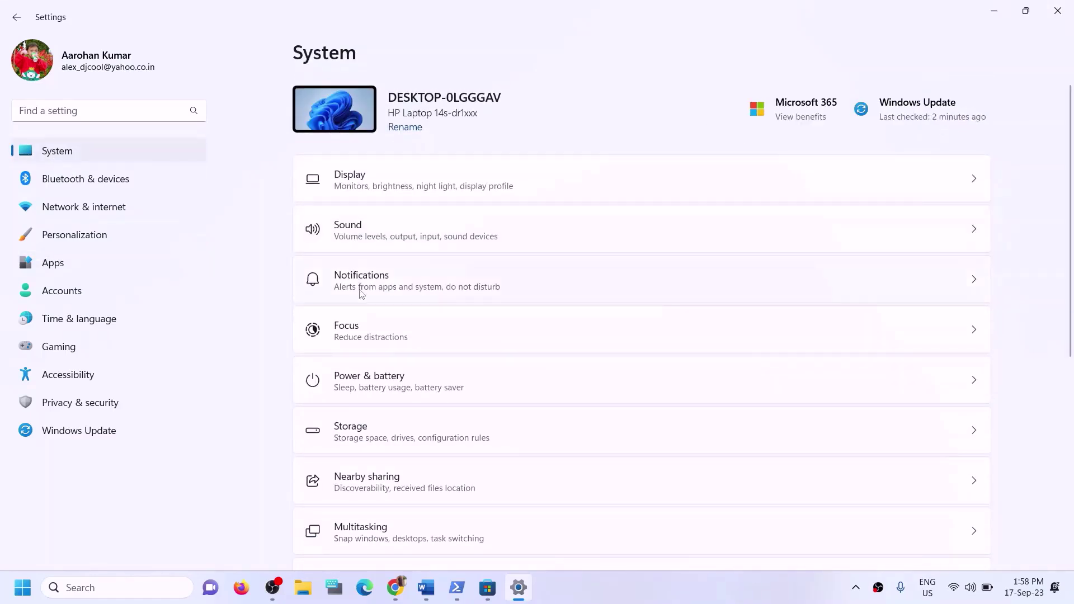
# Go to Storage > Advanced storage settings > Where new content is saved
pyautogui.scroll(-4, 432, 200)
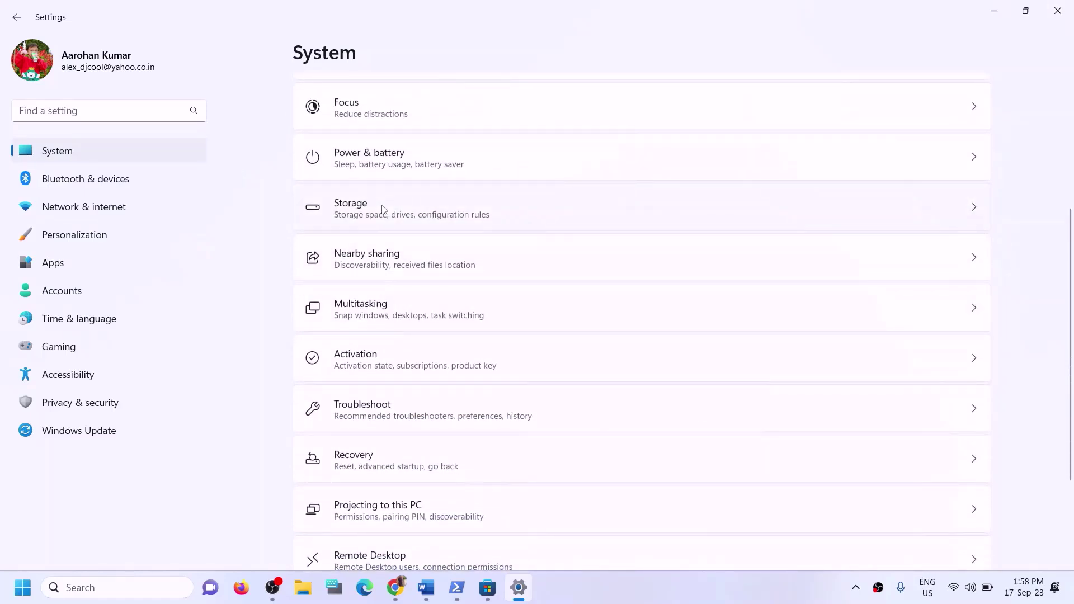
pyautogui.click(383, 209)
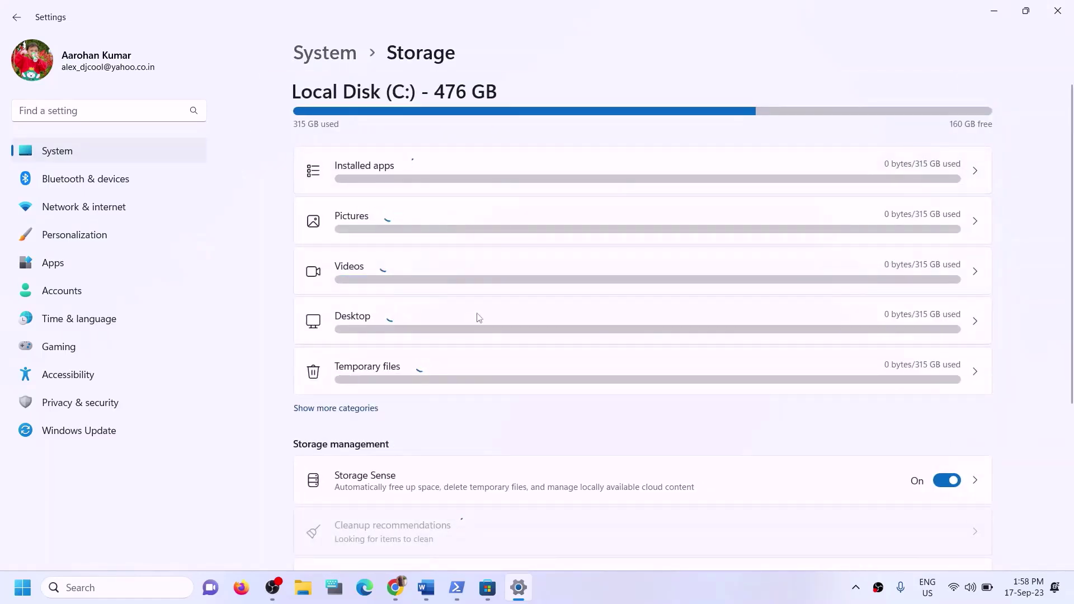
pyautogui.scroll(-4, 479, 315)
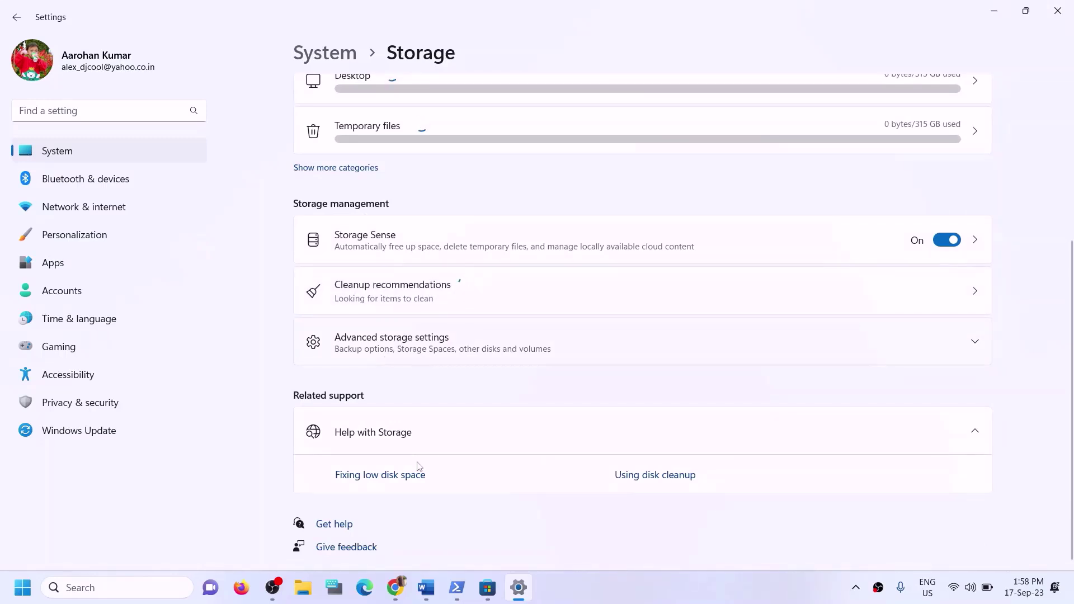
pyautogui.click(413, 340)
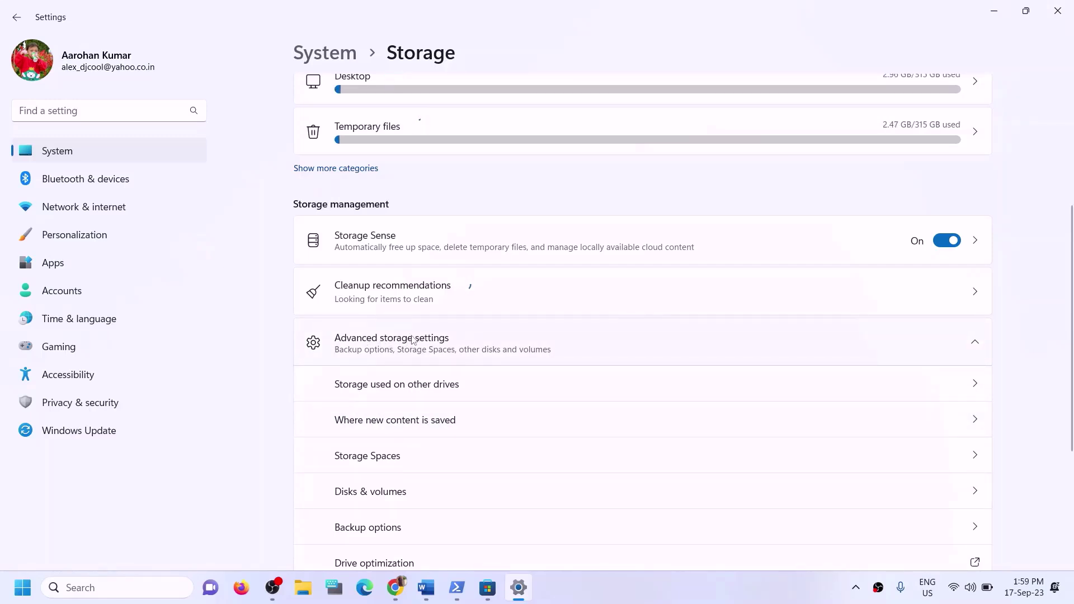
pyautogui.scroll(-2, 413, 339)
pyautogui.click(389, 350)
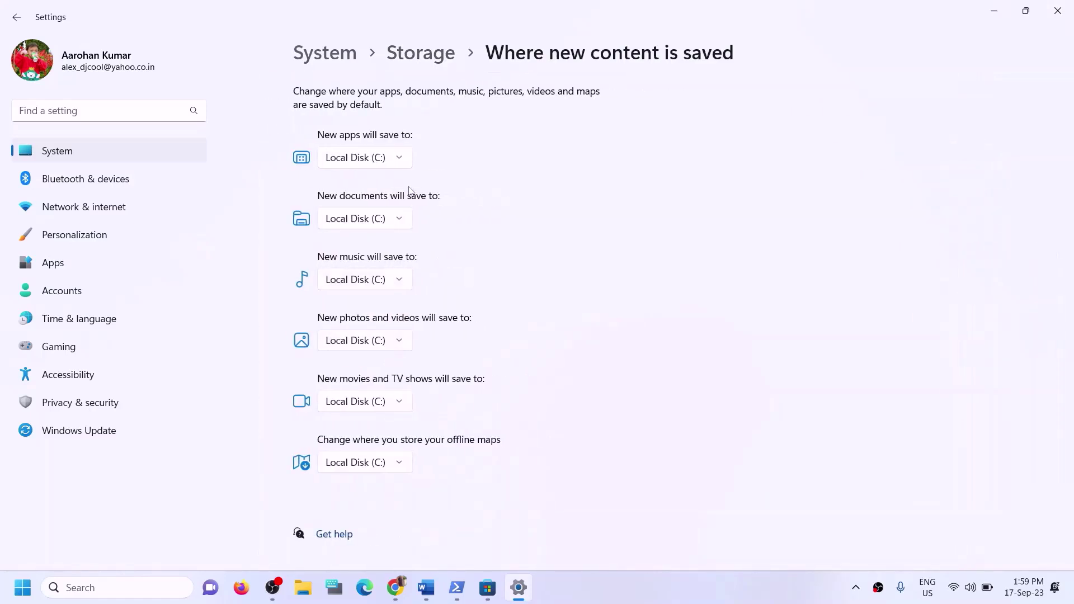
# Set New apps will save to Local Disk (C:), checking the Word guide's C drive advice
pyautogui.click(403, 163)
pyautogui.click(433, 146)
pyautogui.click(425, 588)
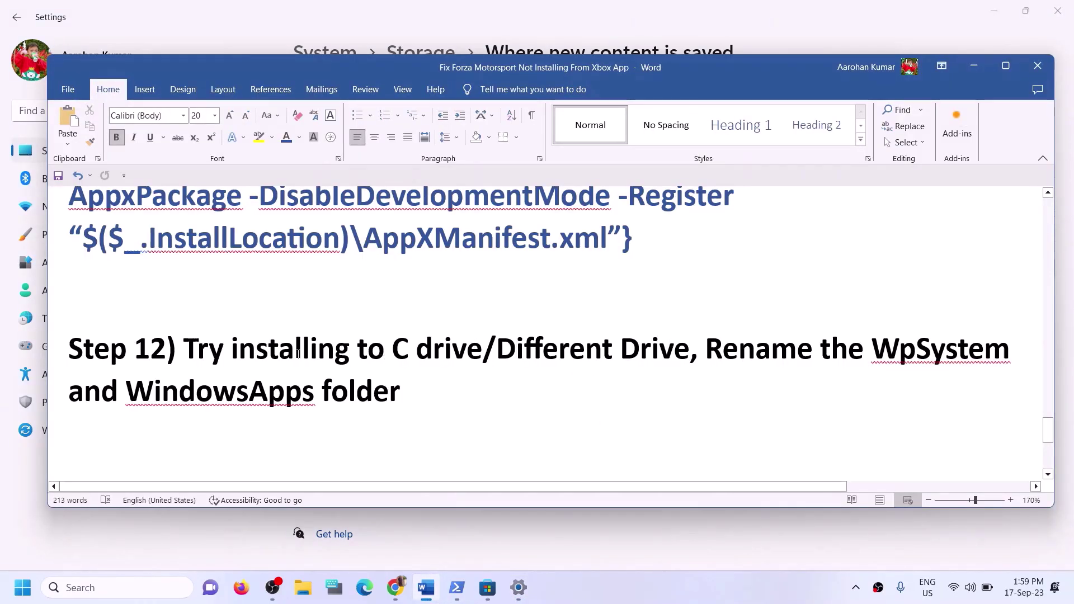
pyautogui.moveTo(184, 348); pyautogui.dragTo(482, 349)
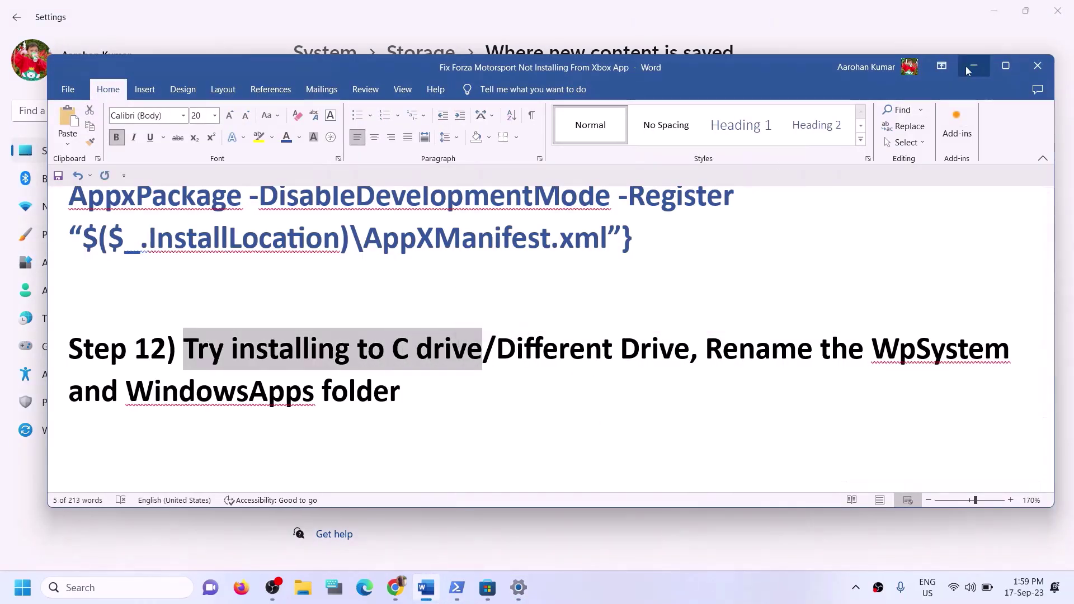
pyautogui.click(973, 66)
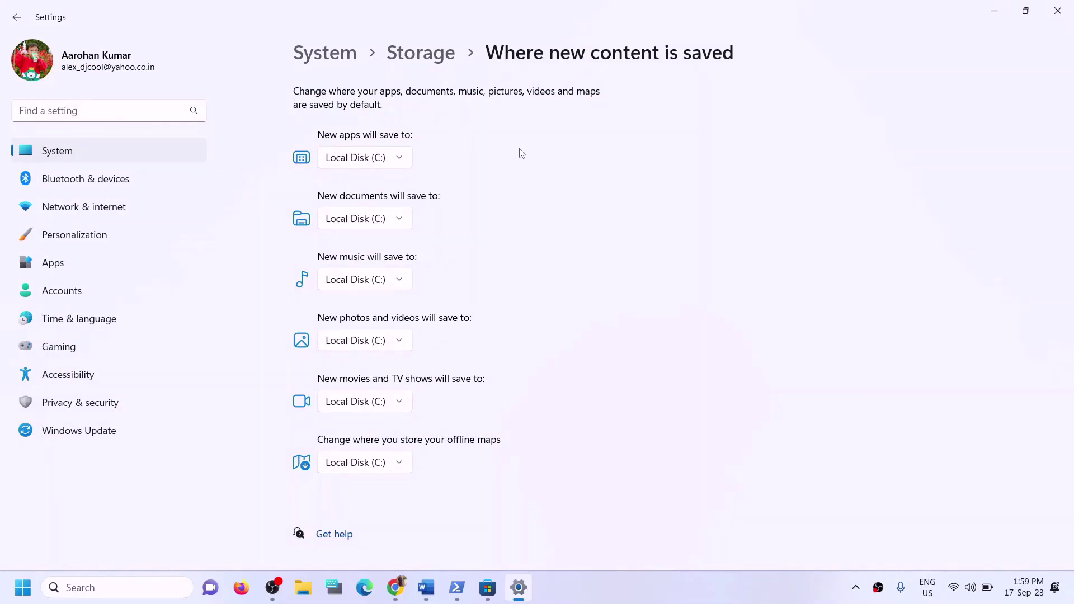
pyautogui.click(402, 159)
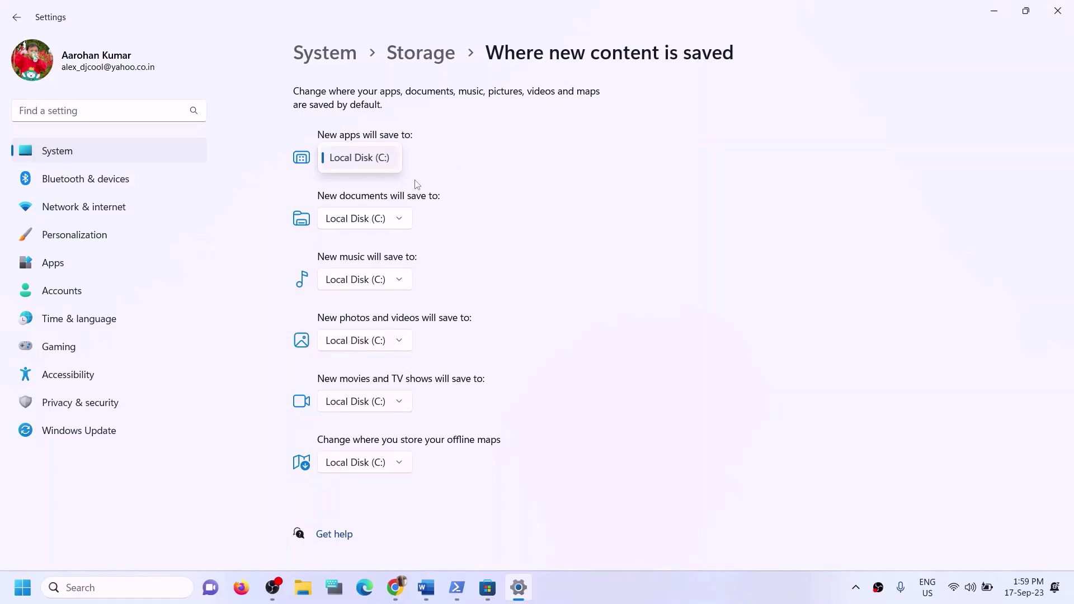
# Keep new apps saving to Local Disk (C:) and bring the Word troubleshooting guide forward
pyautogui.click(454, 174)
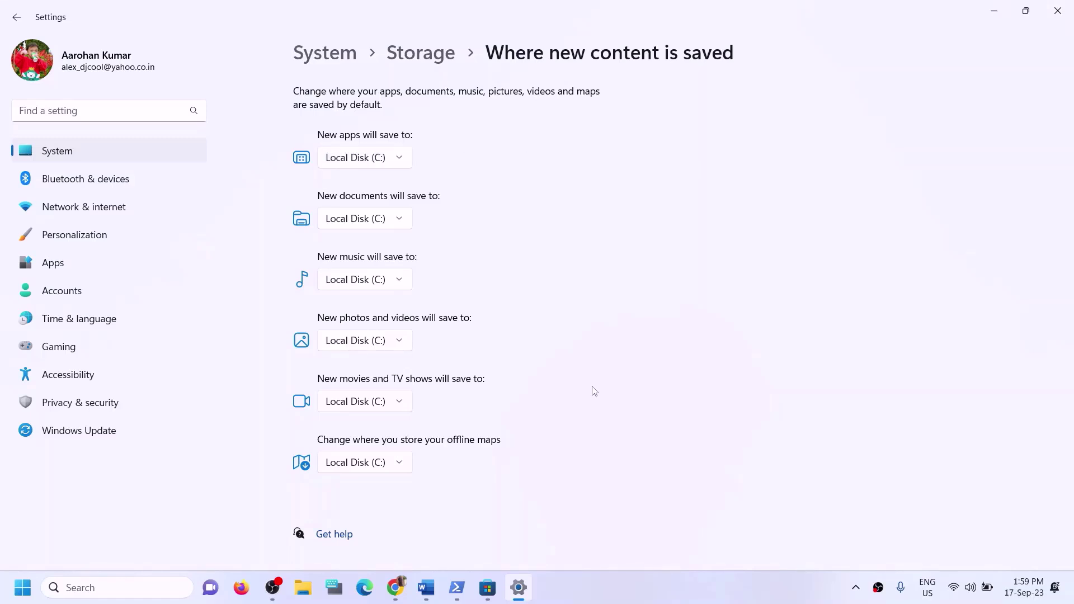
pyautogui.click(428, 586)
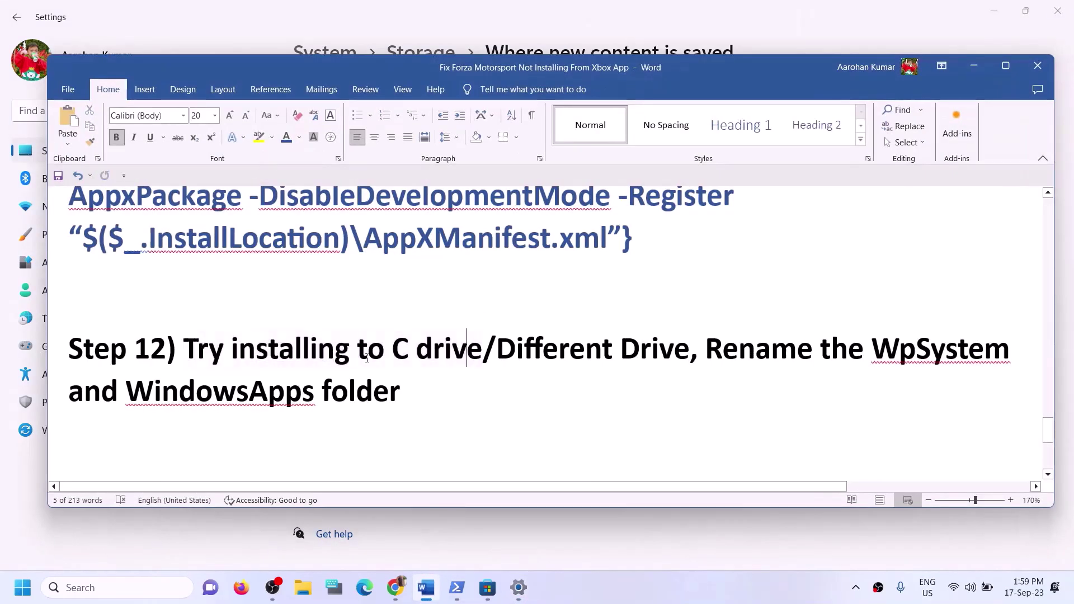
# Highlight Step 12's 'Try installing to C drive' heading in Word, then minimize the guide
pyautogui.moveTo(208, 341); pyautogui.dragTo(482, 348)
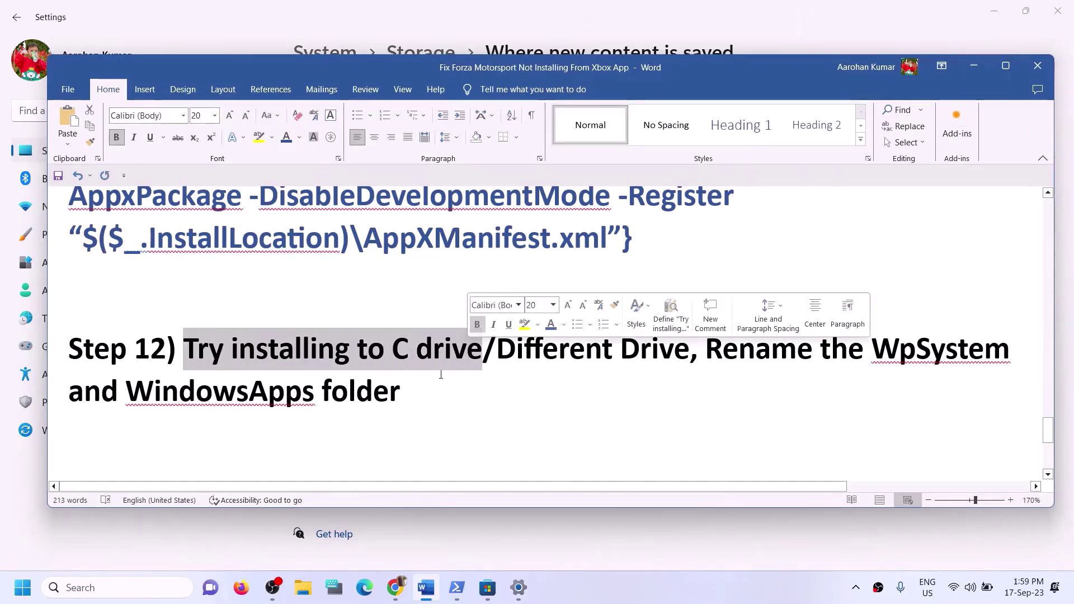
pyautogui.moveTo(232, 349); pyautogui.dragTo(681, 352)
pyautogui.click(972, 66)
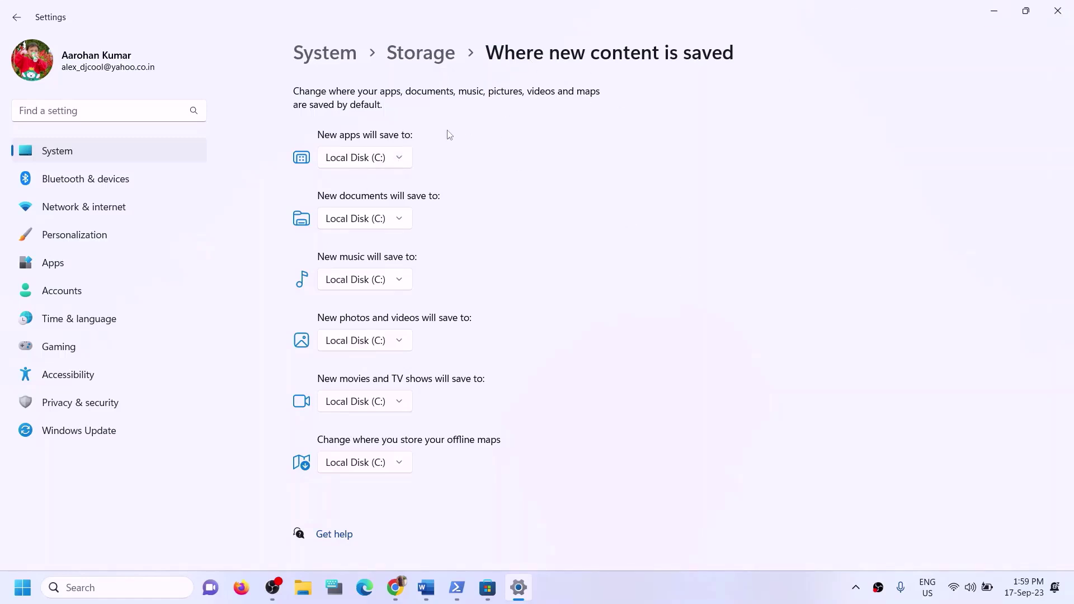
# Try Local Disk (D:) for new apps, then switch back and apply Local Disk (C:)
pyautogui.press('super+e')
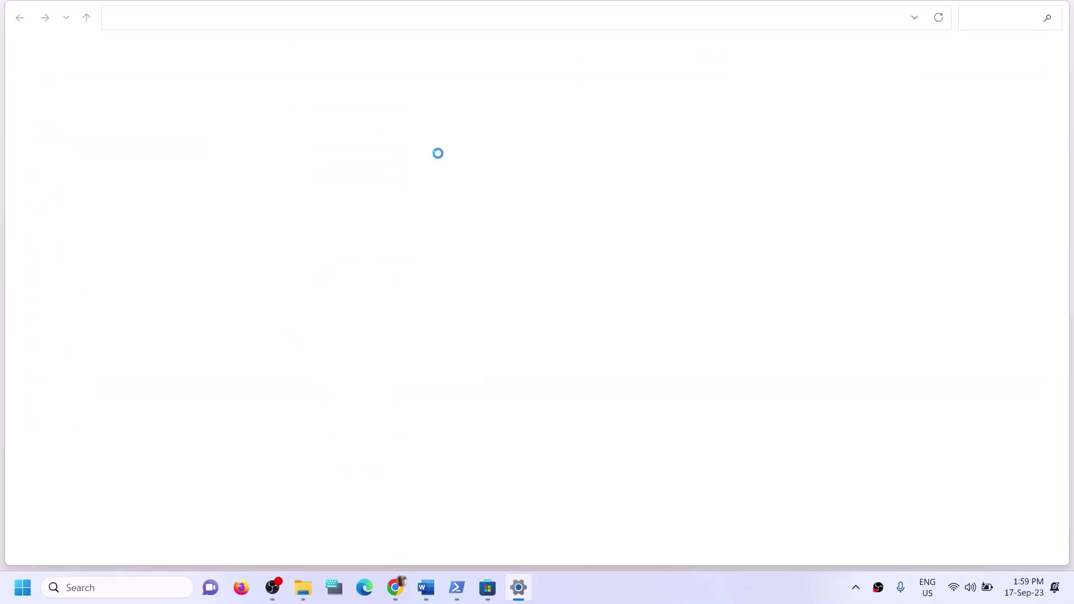
pyautogui.click(1057, 10)
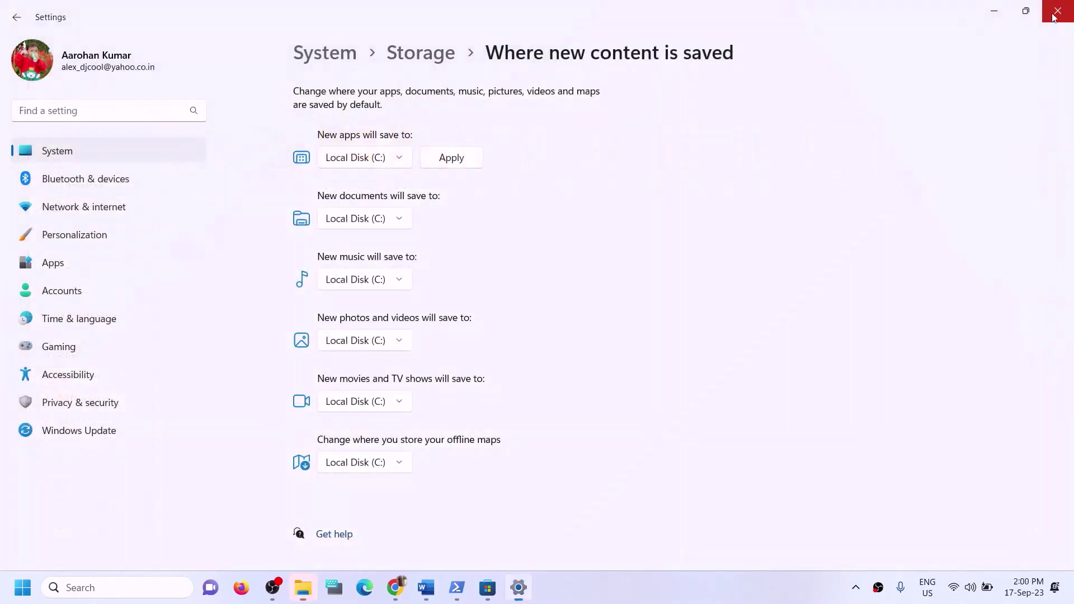
pyautogui.click(399, 159)
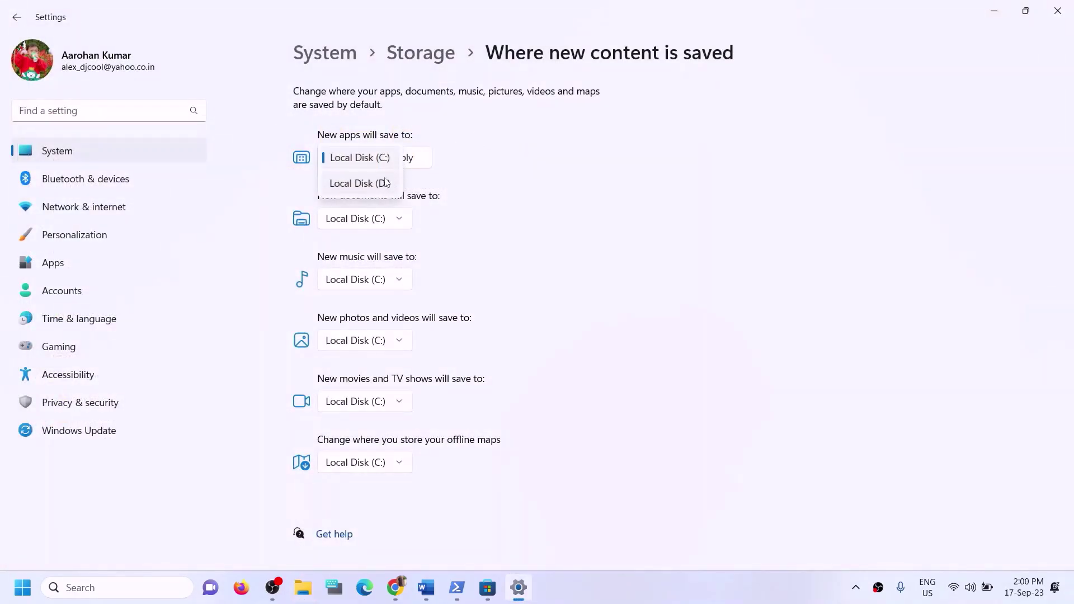
pyautogui.click(366, 185)
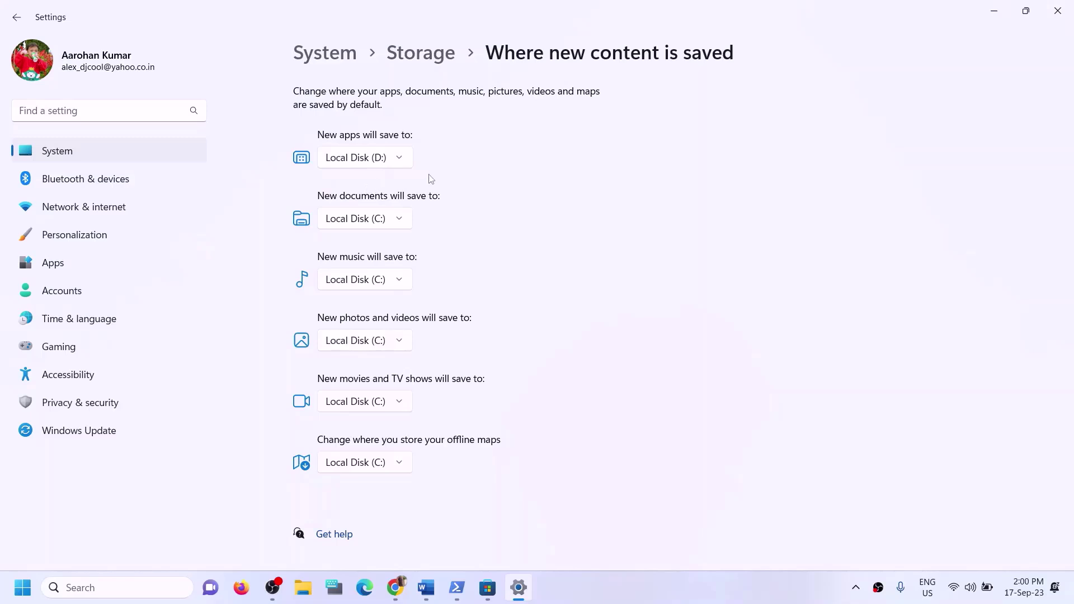
pyautogui.click(394, 159)
pyautogui.click(386, 134)
pyautogui.click(448, 161)
# Set new apps to save to Local Disk (D:), apply it, and close Settings
pyautogui.click(398, 159)
pyautogui.click(368, 183)
pyautogui.click(452, 162)
pyautogui.click(405, 164)
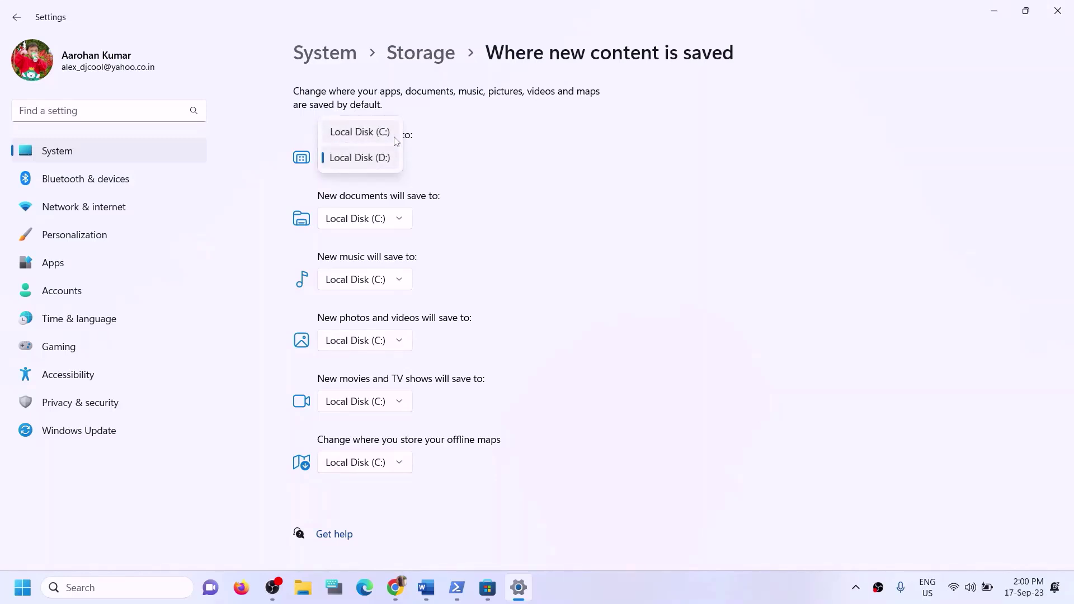
pyautogui.click(421, 163)
pyautogui.click(1059, 14)
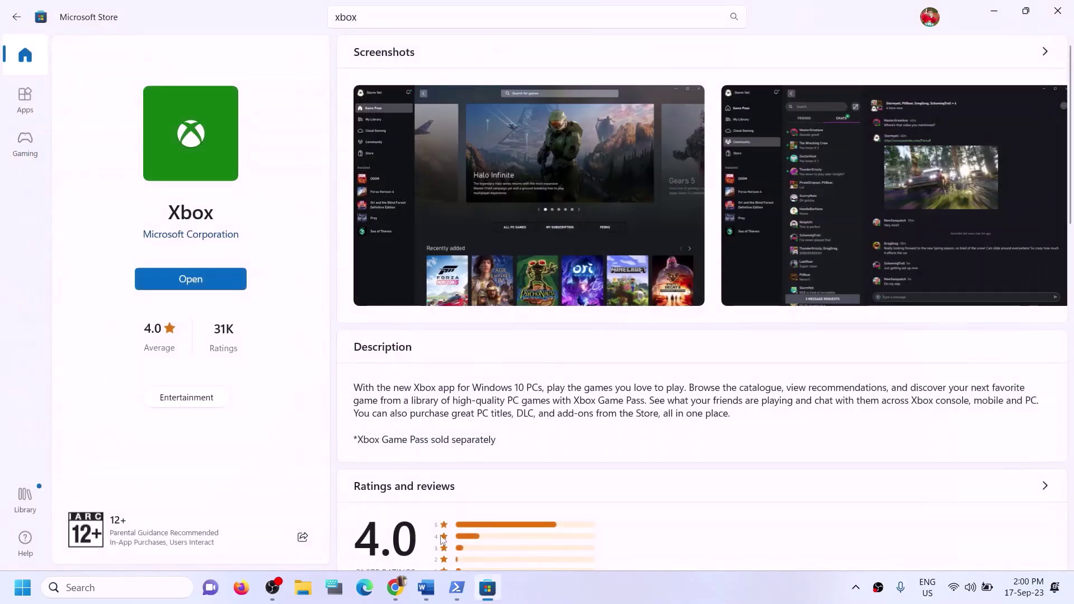
# Highlight Step 12's instructions to rename the WpSystem and WindowsApps folders in the Word guide
pyautogui.click(425, 588)
pyautogui.moveTo(187, 351); pyautogui.dragTo(626, 351)
pyautogui.click(641, 349)
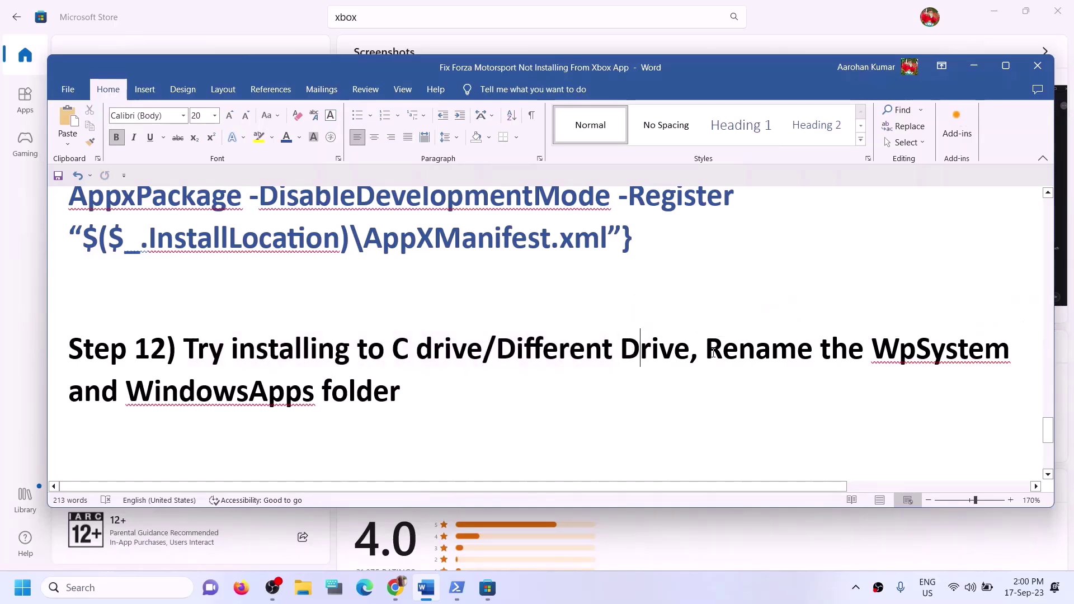
pyautogui.moveTo(706, 349); pyautogui.dragTo(934, 396)
pyautogui.click(152, 400)
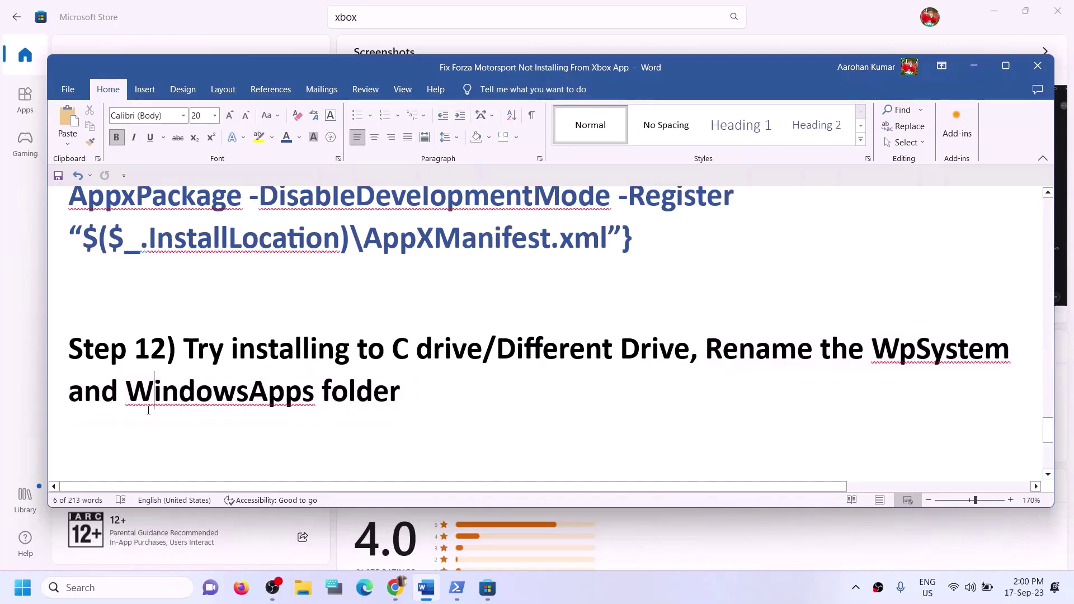
pyautogui.moveTo(111, 401); pyautogui.dragTo(401, 398)
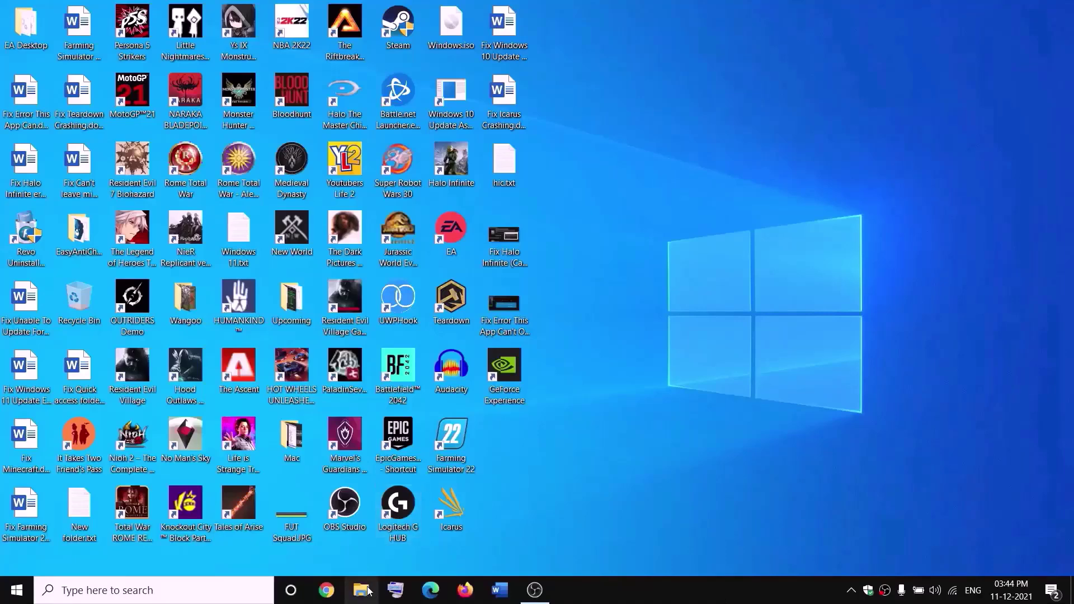
# Open New Volume (D:) in File Explorer and show the WpSystem folder's Properties
pyautogui.press('super+e')
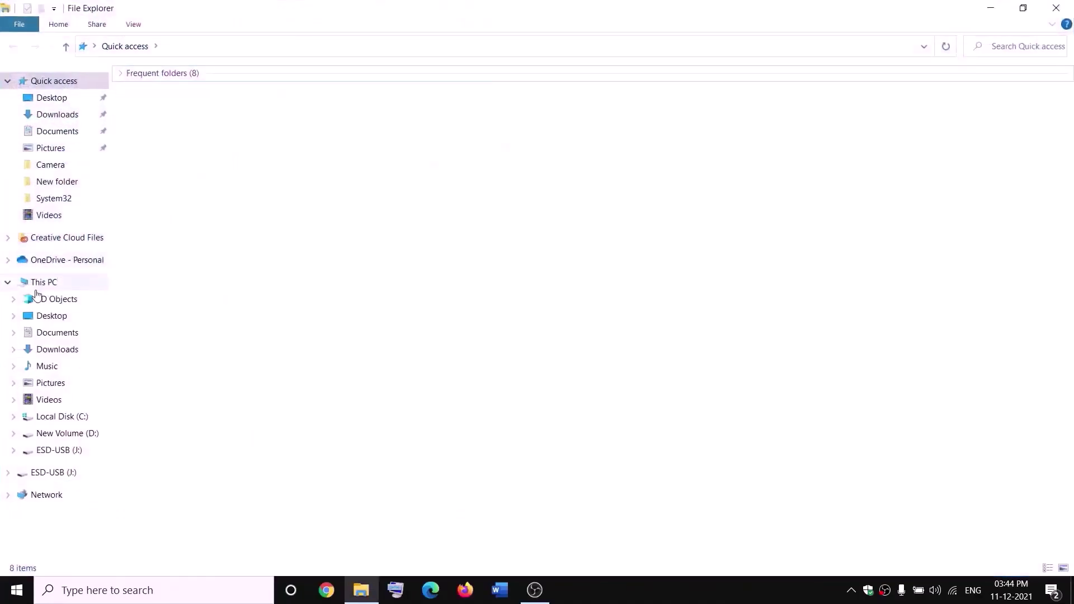
pyautogui.click(55, 289)
pyautogui.doubleClick(399, 204)
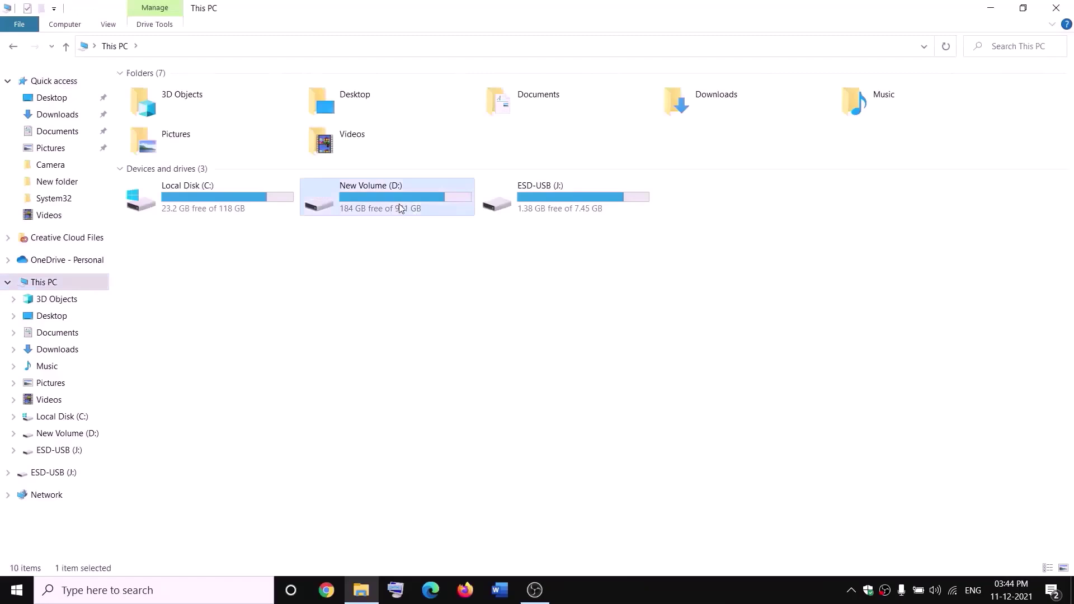
pyautogui.click(162, 393)
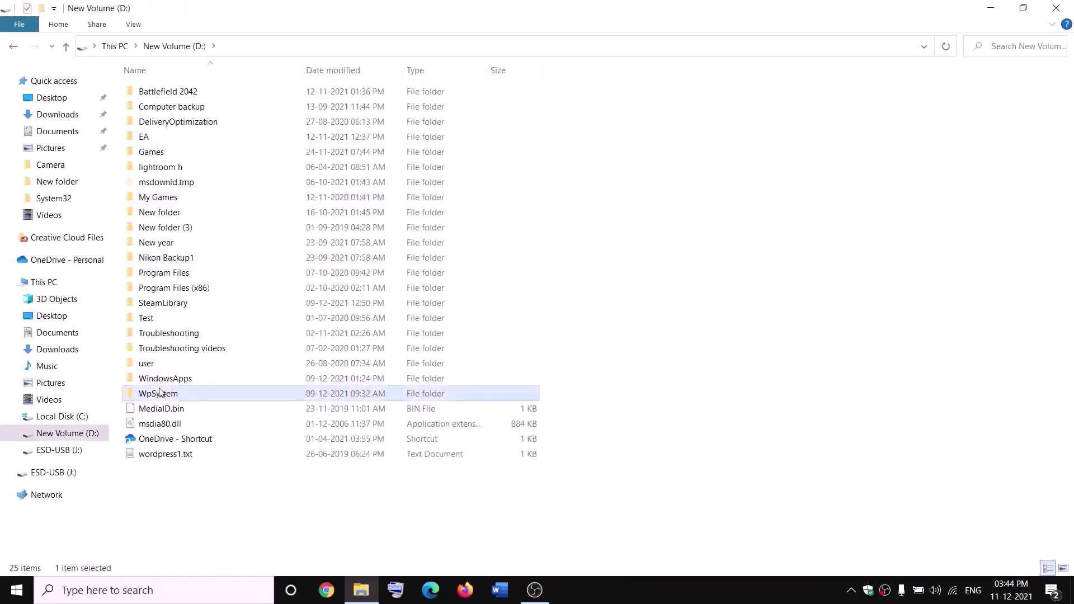
pyautogui.rightClick(175, 396)
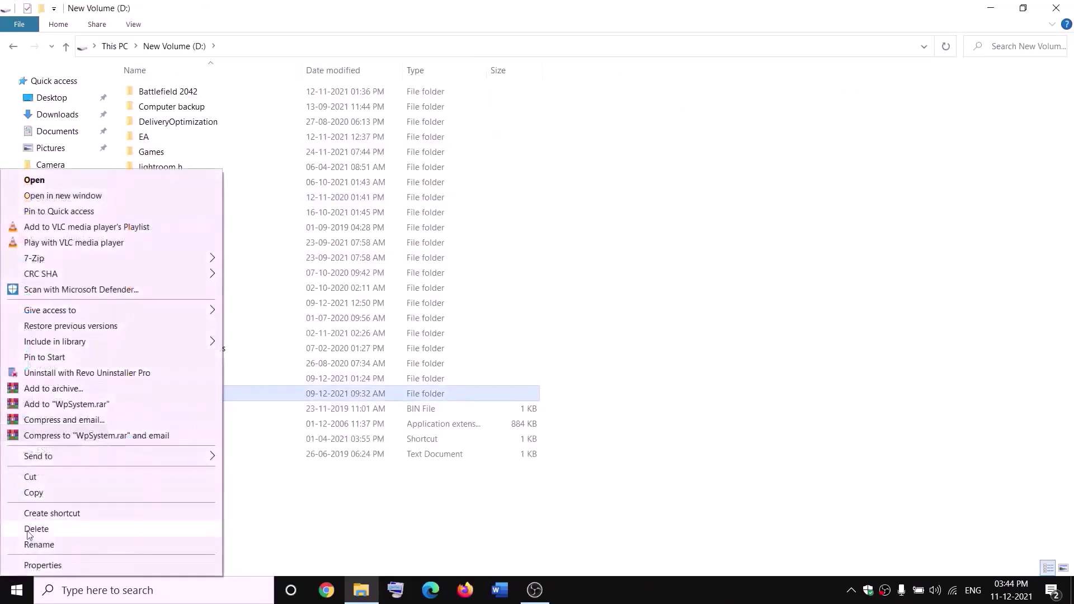
pyautogui.click(340, 510)
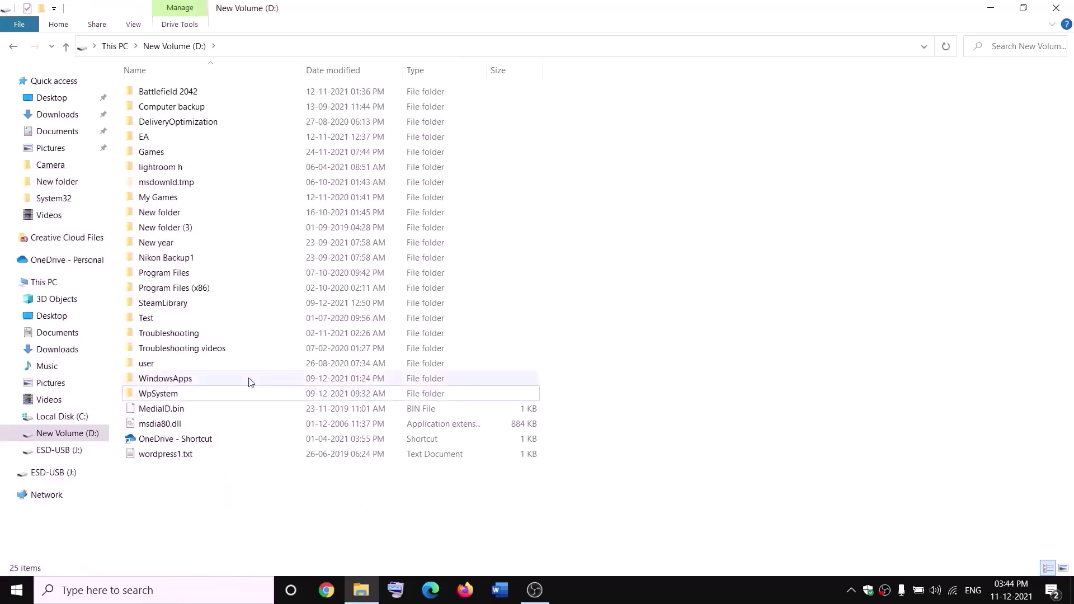
pyautogui.rightClick(156, 394)
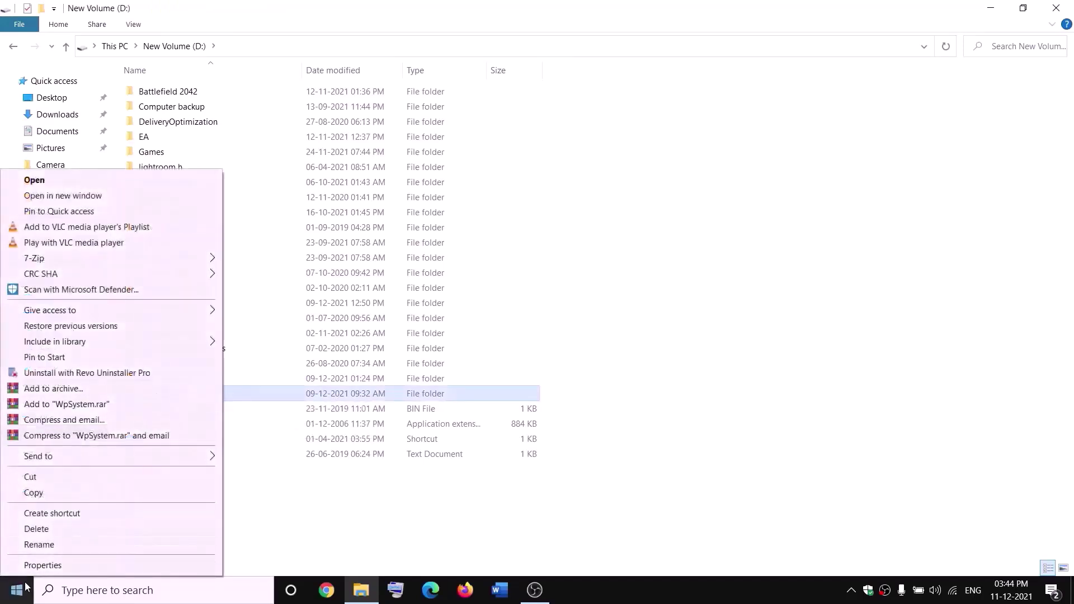
pyautogui.click(42, 566)
# Change WpSystem's owner to Everyone in its Advanced Security Settings
pyautogui.moveTo(319, 249); pyautogui.dragTo(460, 157)
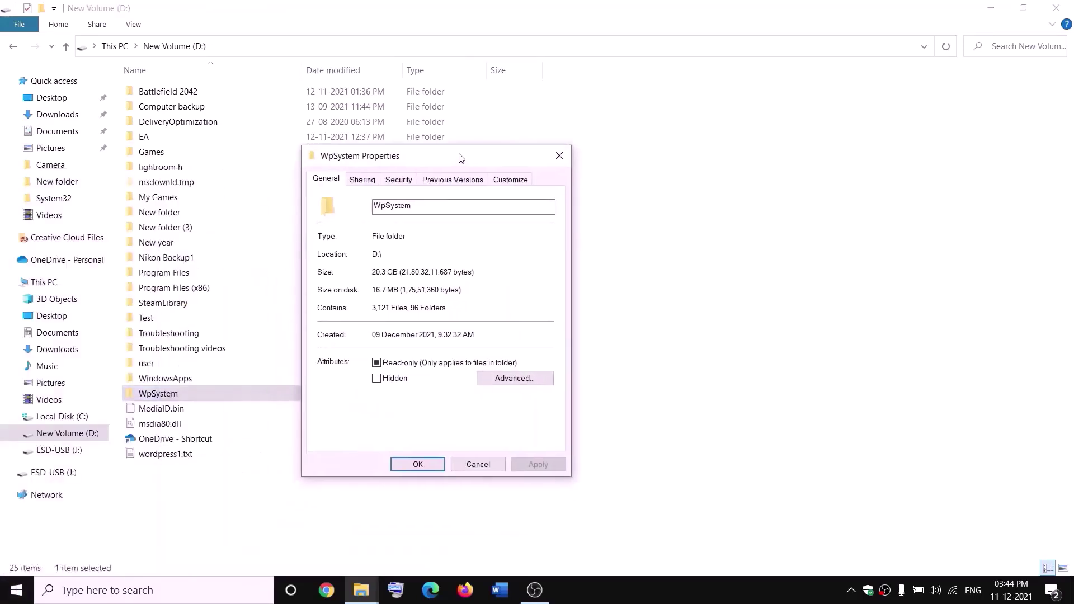
pyautogui.click(398, 179)
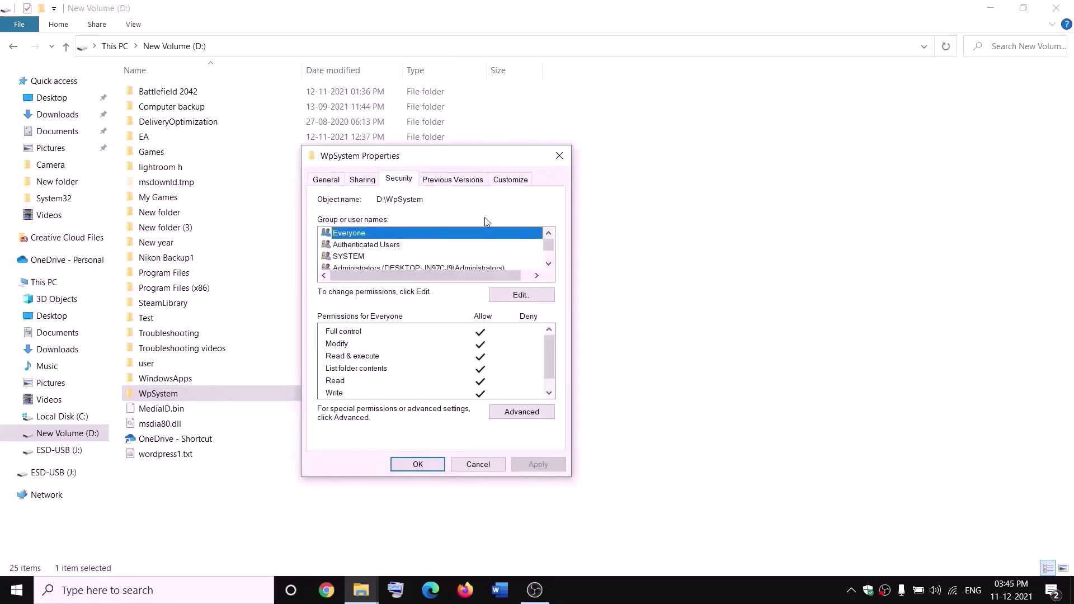
pyautogui.click(534, 414)
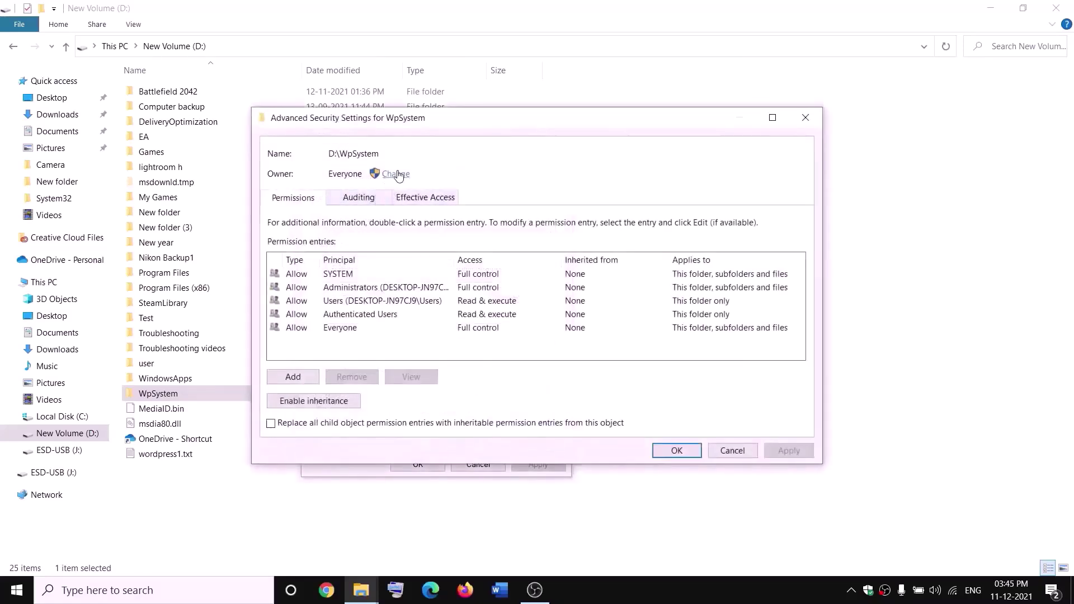
pyautogui.click(397, 175)
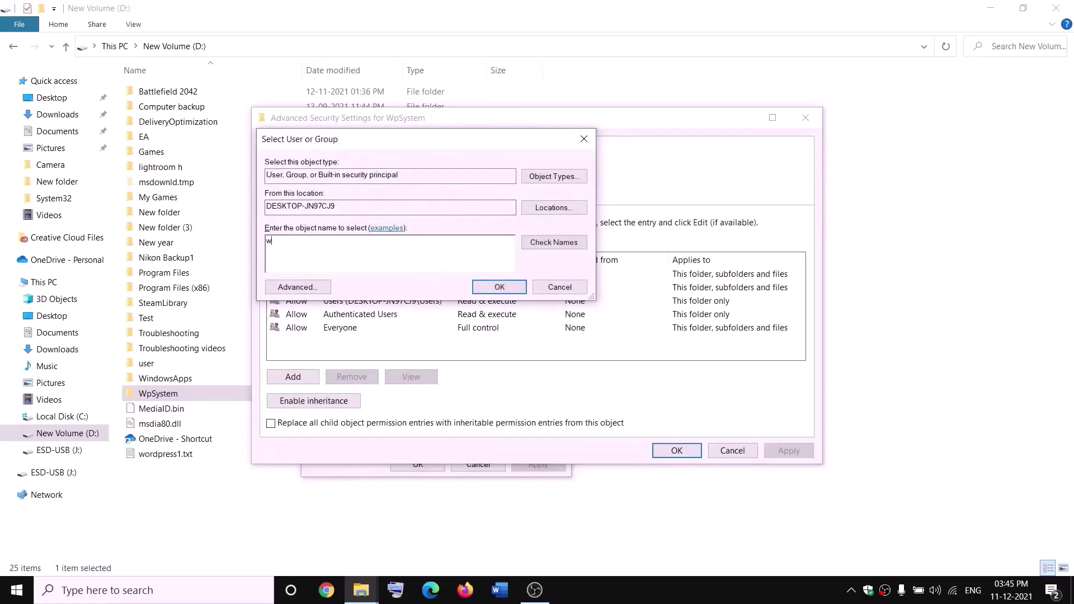
pyautogui.press('BackSpace')
pyautogui.write('ever')
pyautogui.doubleClick(320, 237)
pyautogui.click(563, 250)
pyautogui.click(501, 288)
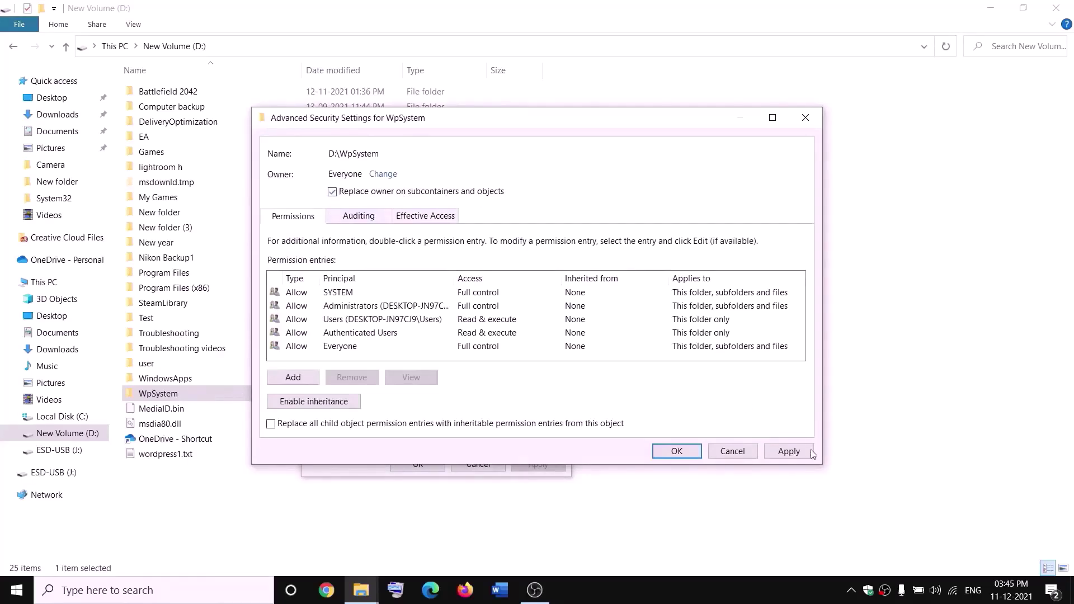
# Apply the Everyone owner to all subcontainers and objects, then close Properties
pyautogui.click(789, 451)
pyautogui.click(676, 450)
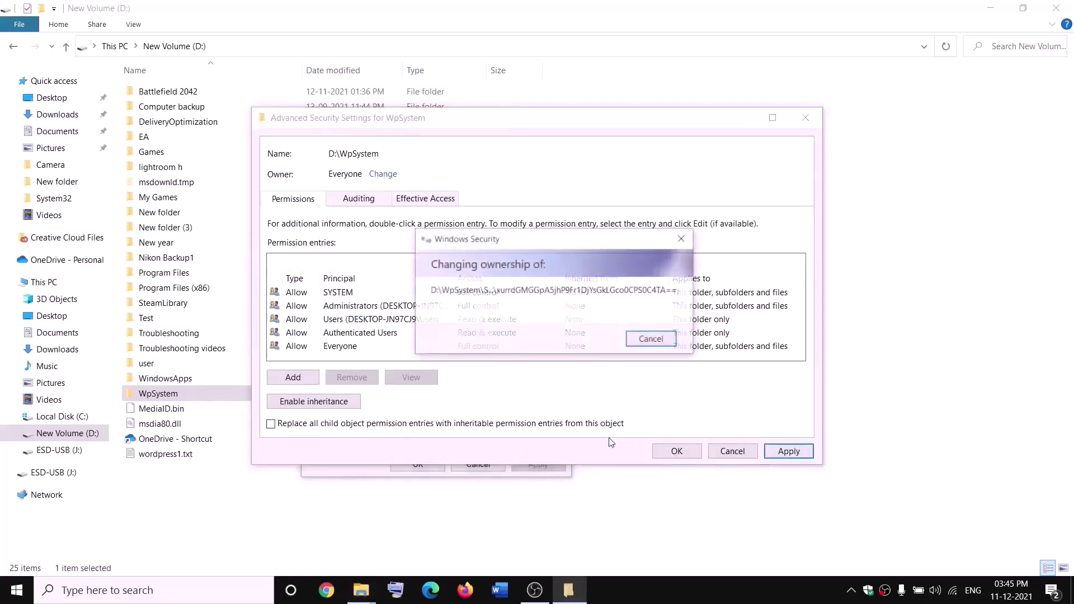
pyautogui.click(641, 357)
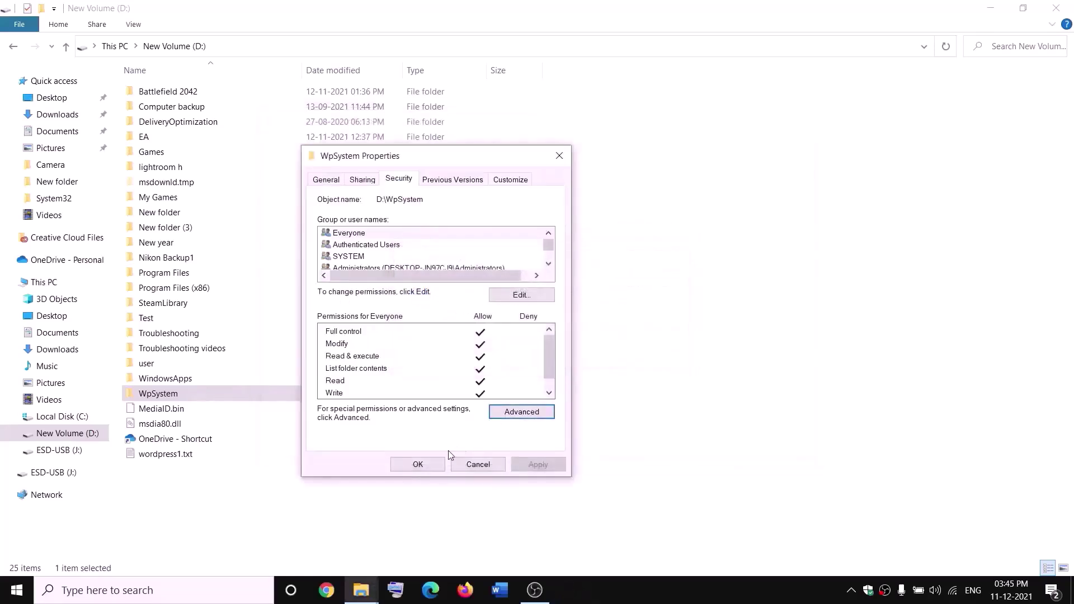
pyautogui.click(418, 466)
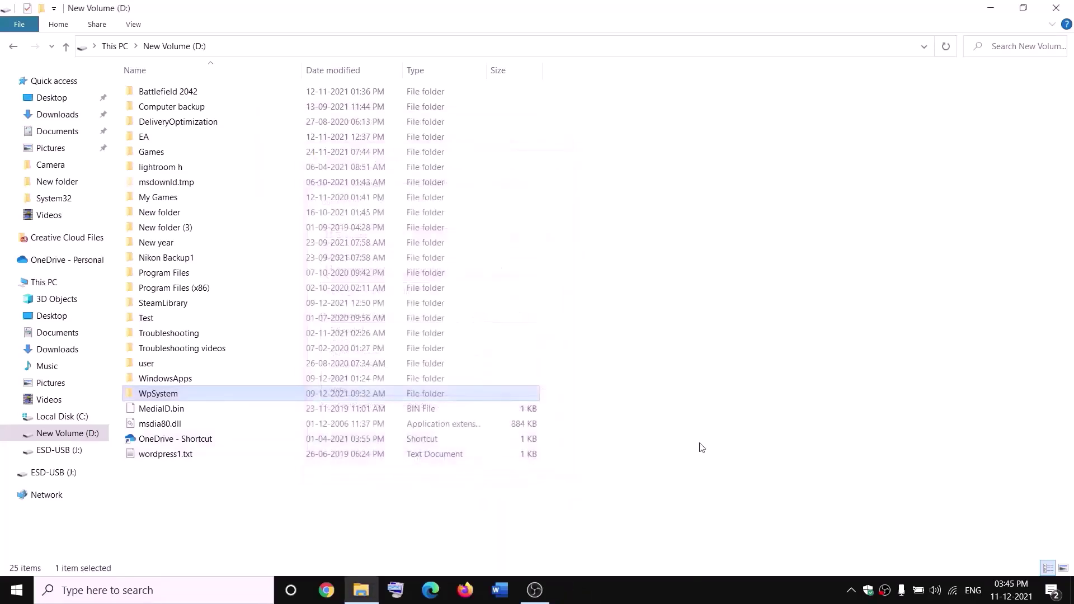
# Reopen WpSystem's Properties and go to its Advanced Security Settings
pyautogui.rightClick(162, 398)
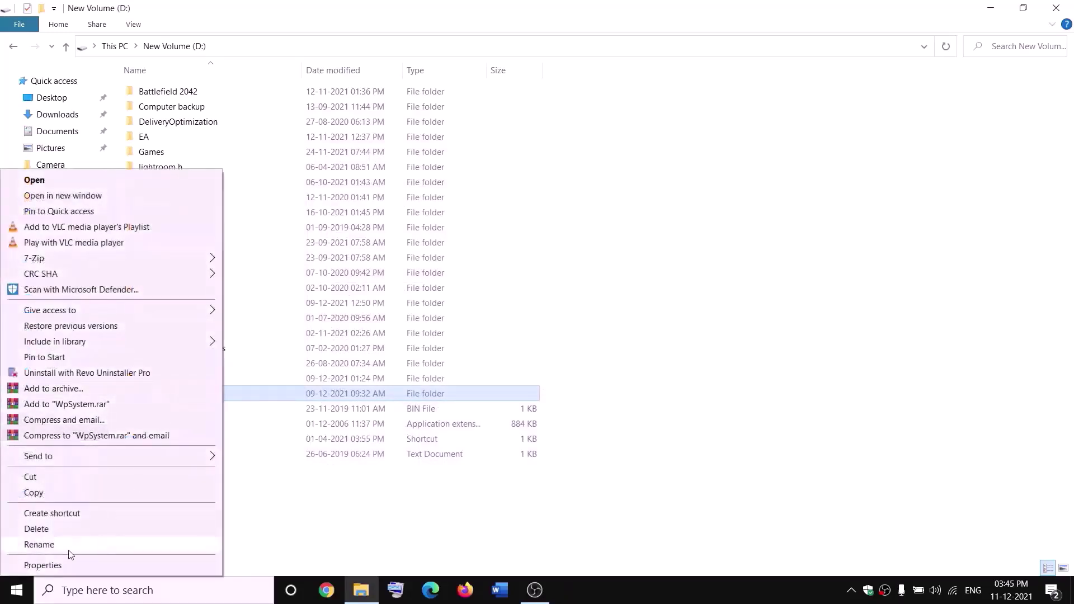
pyautogui.click(42, 565)
pyautogui.moveTo(286, 248); pyautogui.dragTo(349, 180)
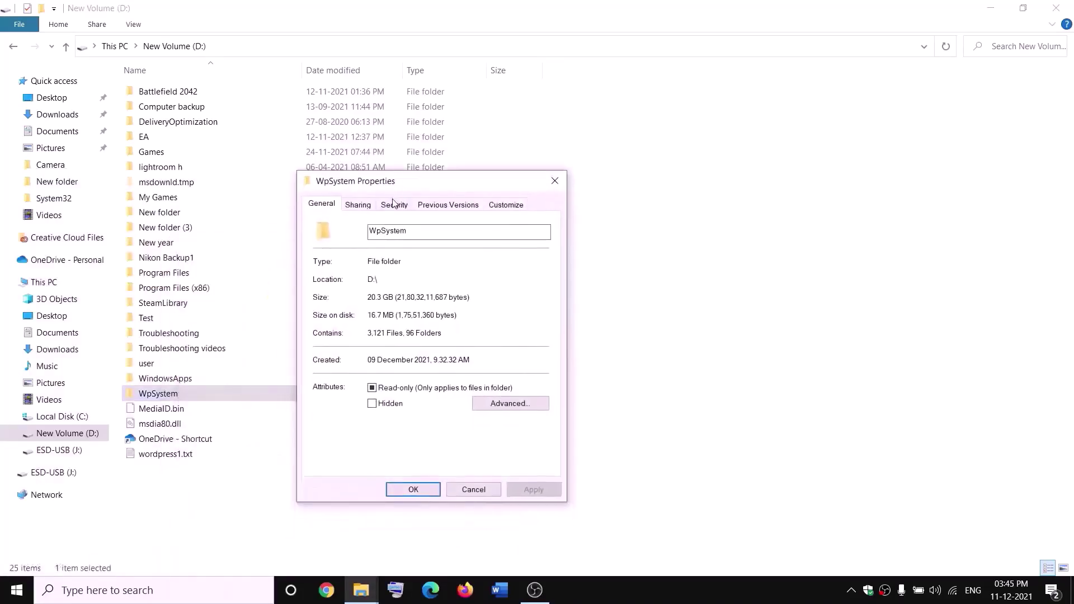
pyautogui.click(394, 205)
pyautogui.click(521, 438)
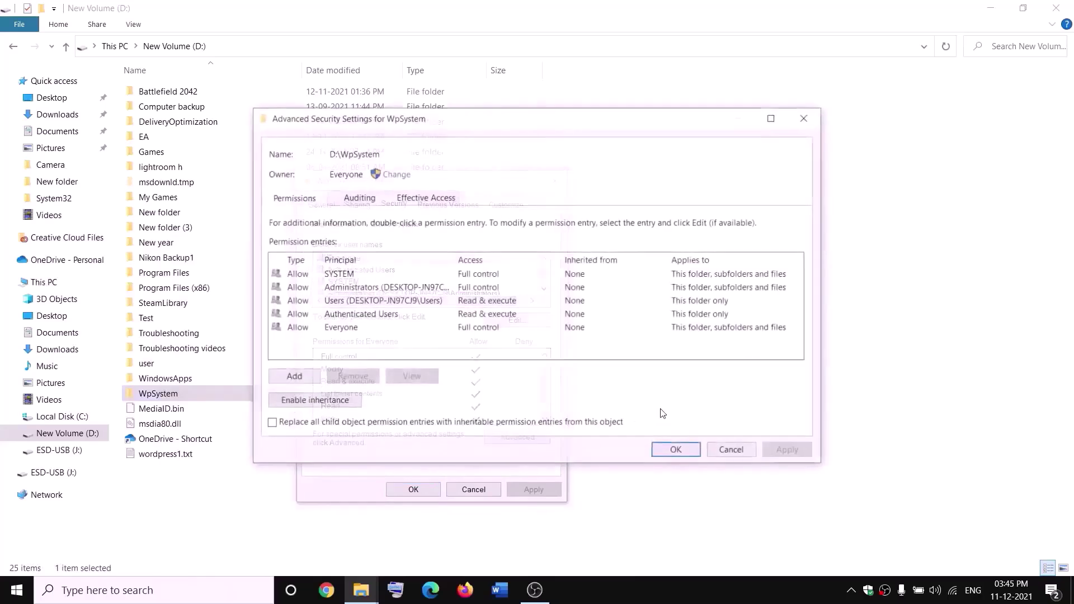
# Add a Full control permission entry for Everyone and close all permission windows
pyautogui.click(302, 380)
pyautogui.click(292, 130)
pyautogui.write('everyone')
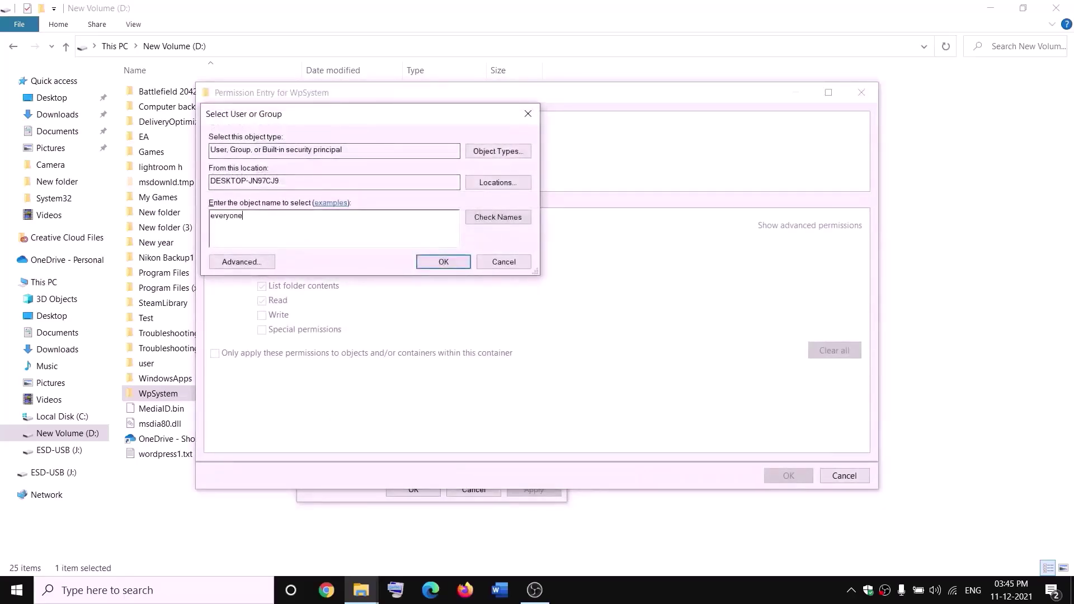
pyautogui.click(498, 216)
pyautogui.click(444, 262)
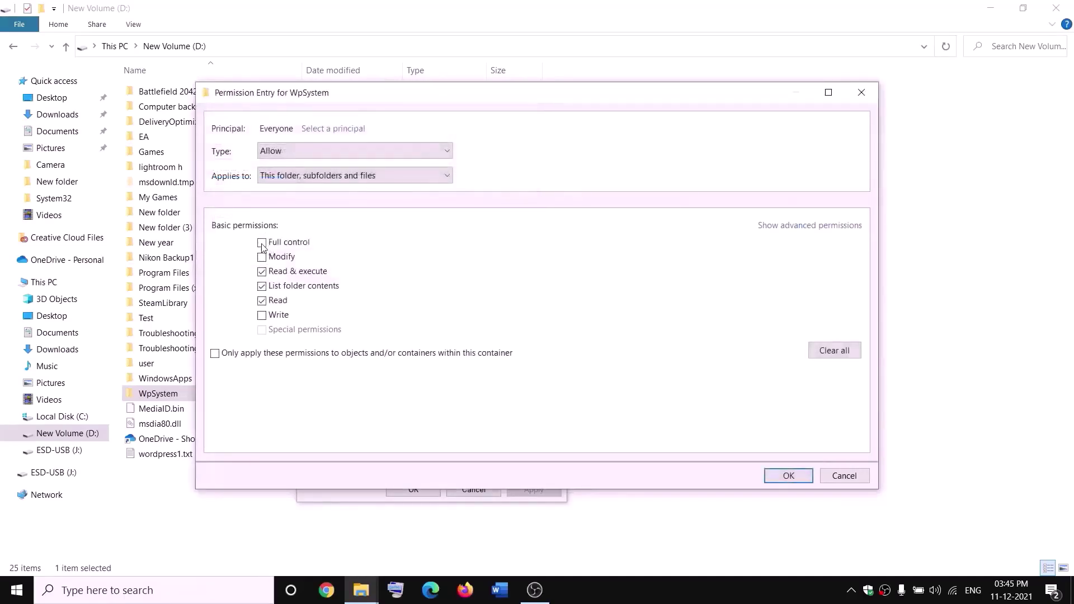
pyautogui.click(262, 244)
pyautogui.click(790, 475)
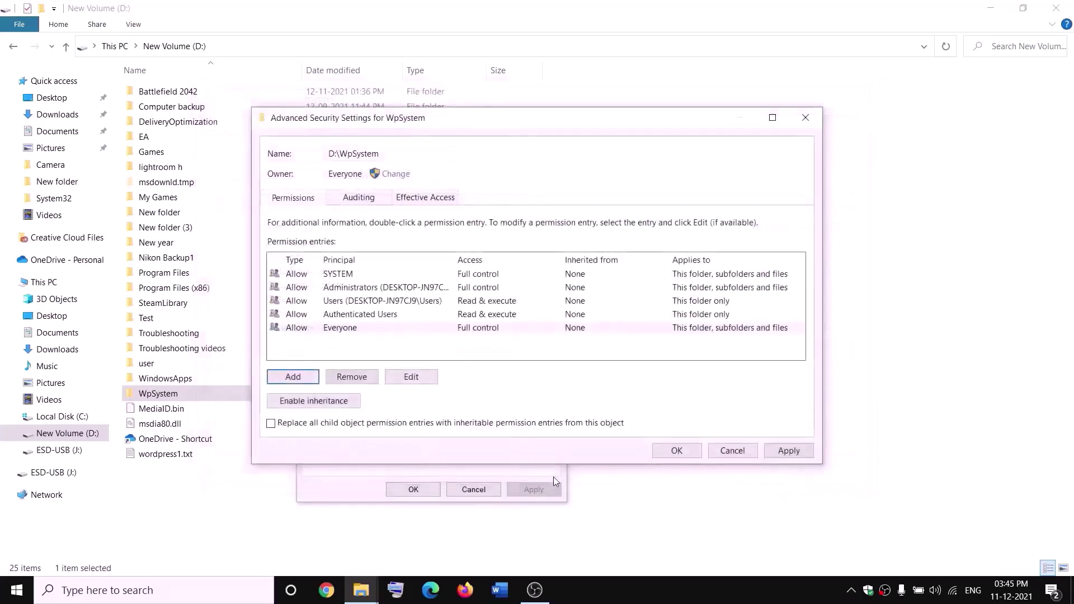
pyautogui.click(694, 451)
pyautogui.click(414, 489)
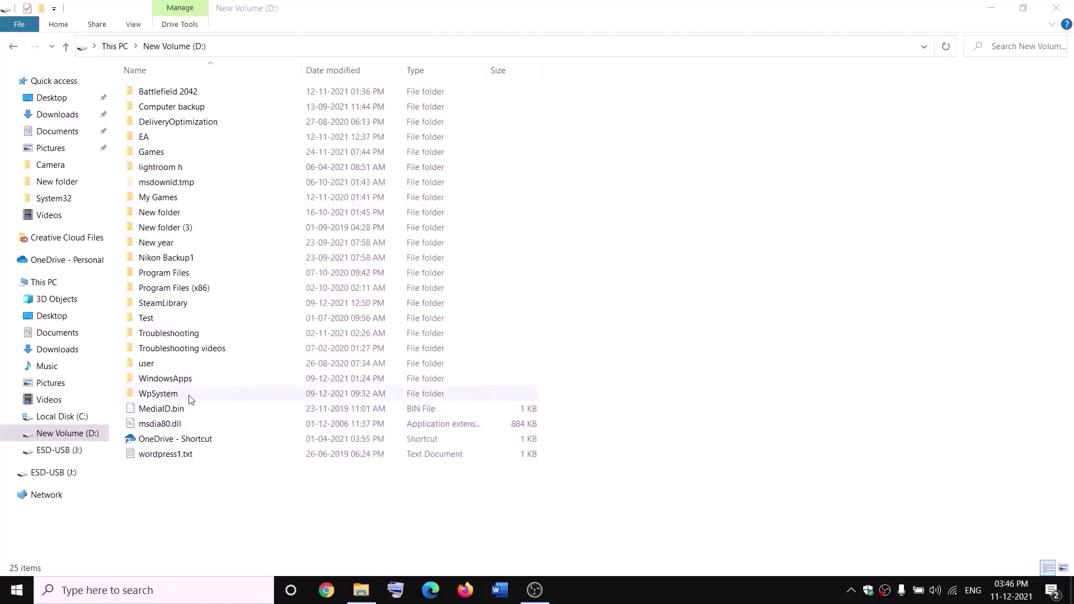
# Rename the WpSystem folder on drive D: to WpSystem.old
pyautogui.rightClick(190, 396)
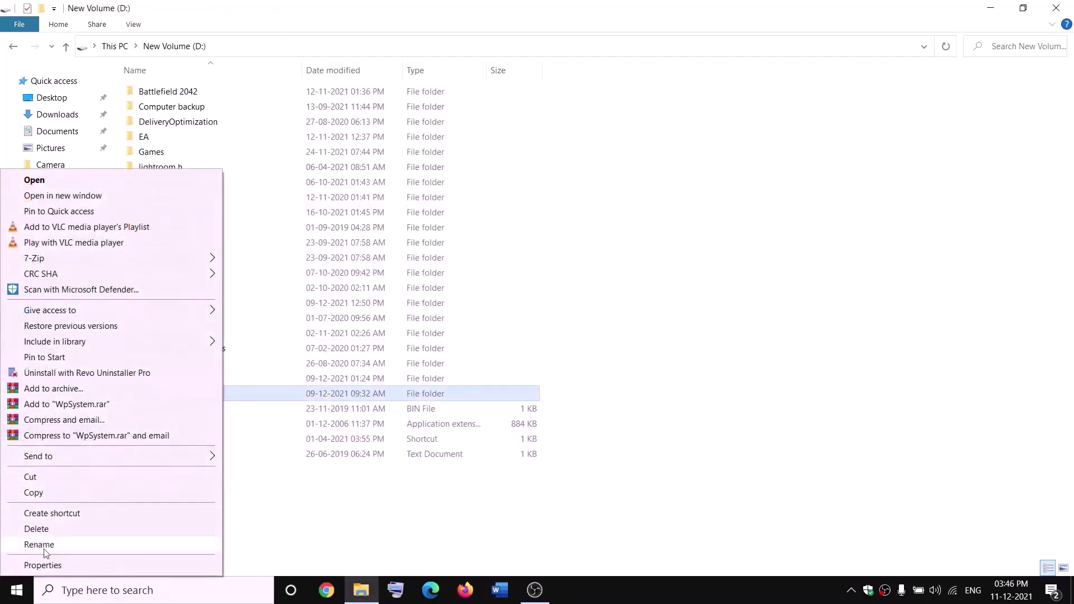
pyautogui.click(44, 548)
pyautogui.press('End')
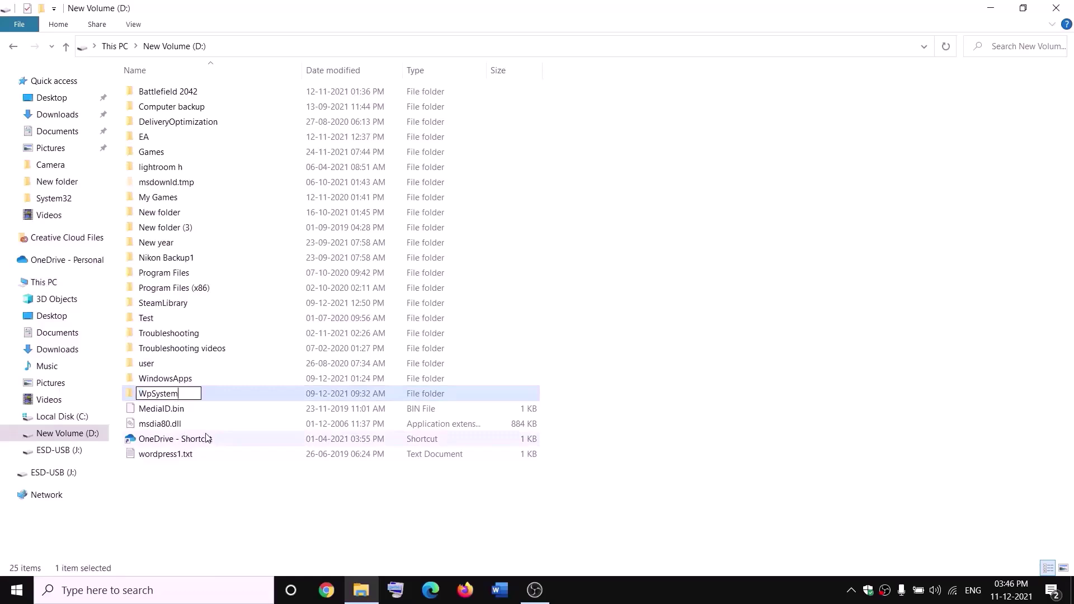
pyautogui.write('.old')
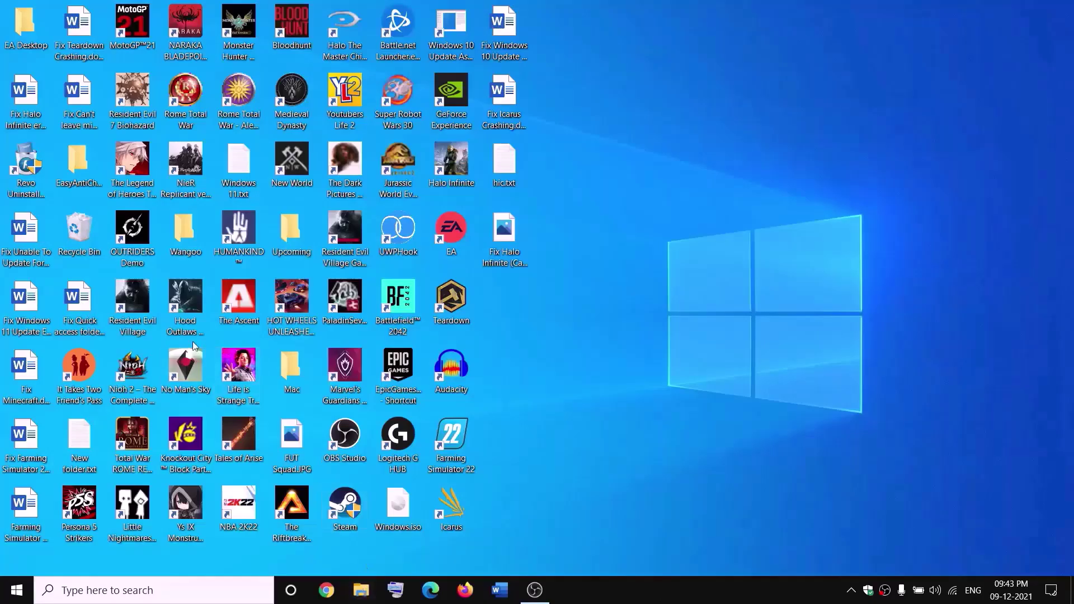
# Reopen New Volume (D:) in File Explorer and select the WindowsApps folder
pyautogui.press('super+e')
pyautogui.click(24, 281)
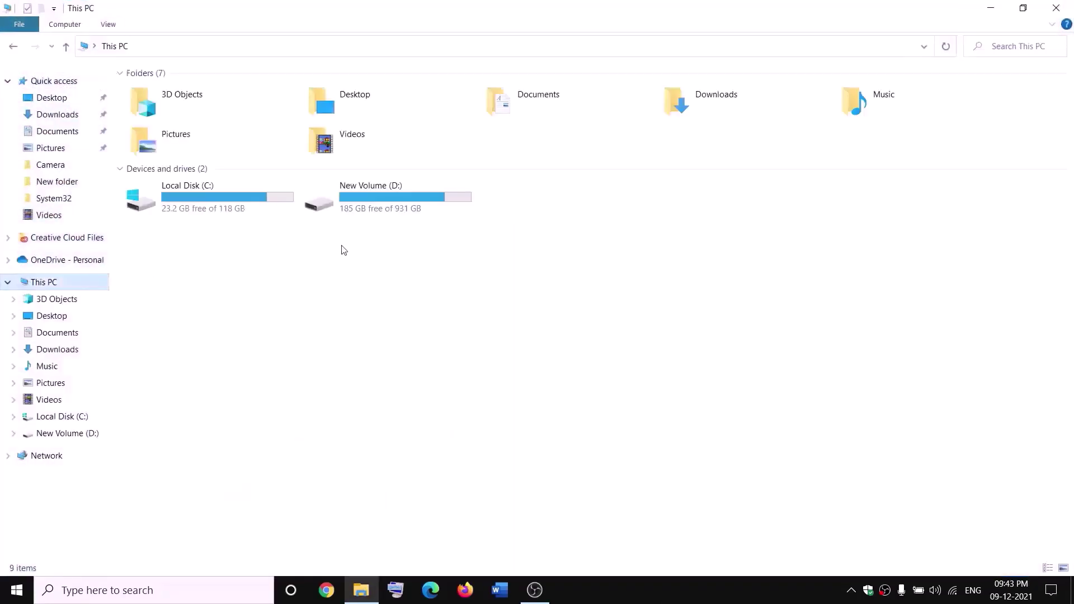
pyautogui.doubleClick(385, 201)
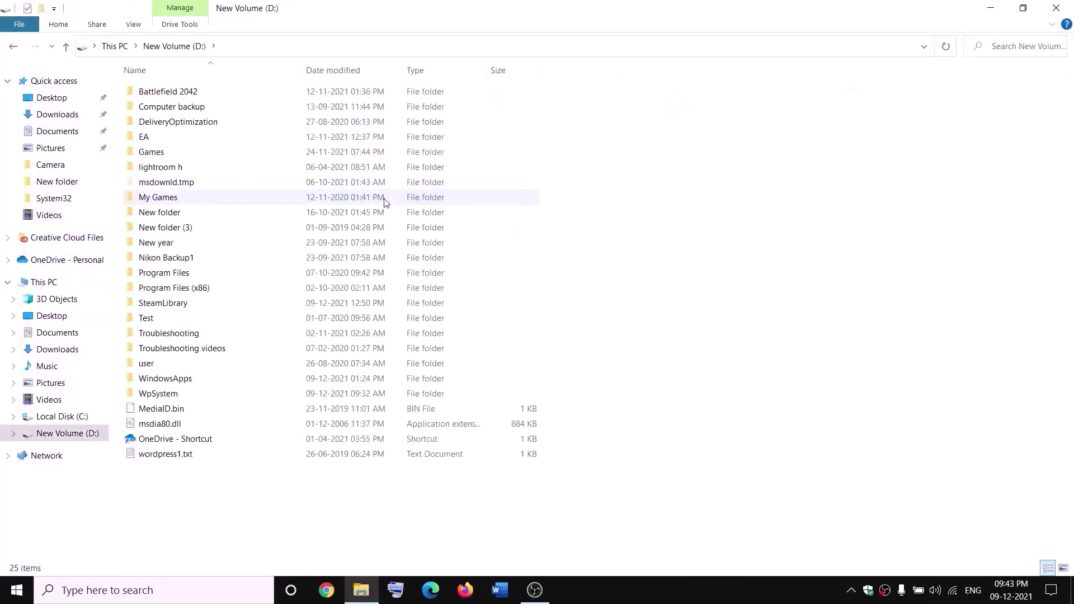
pyautogui.click(190, 378)
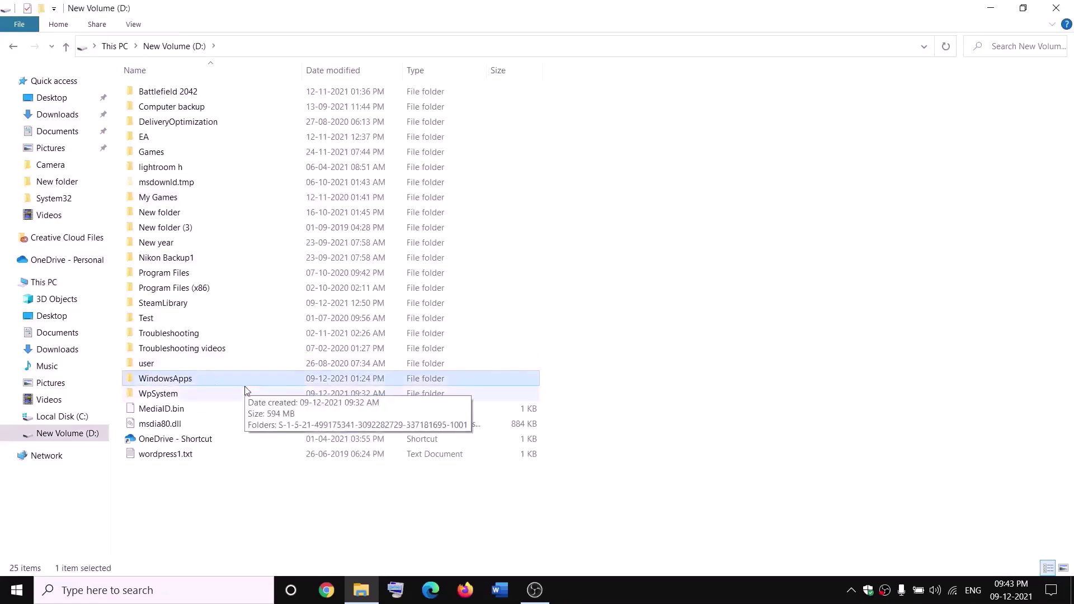
# Open the WindowsApps folder's Advanced Security Settings from its Properties
pyautogui.rightClick(202, 382)
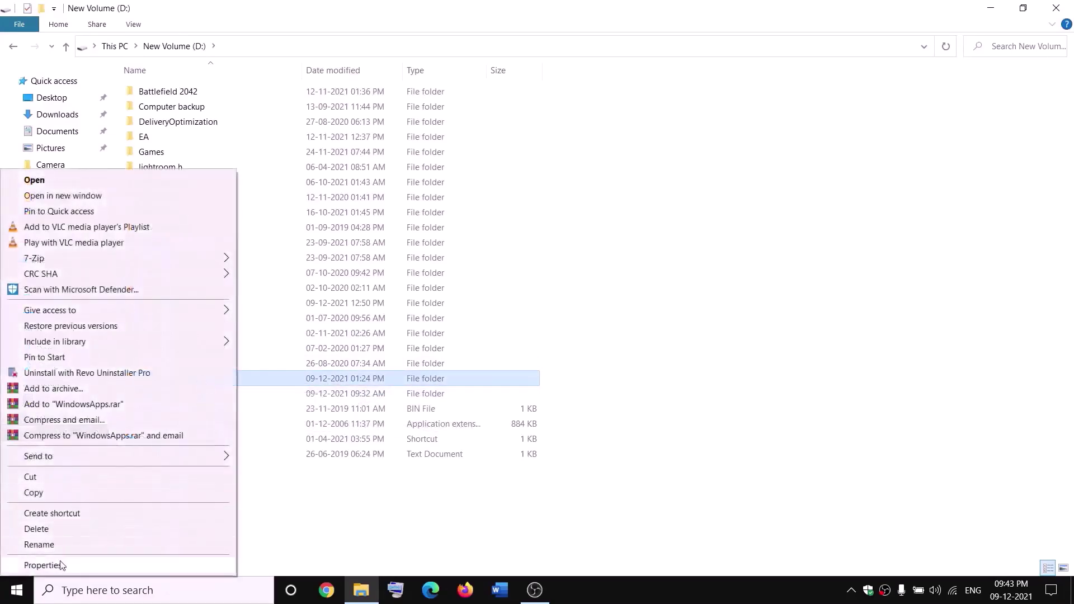
pyautogui.click(43, 565)
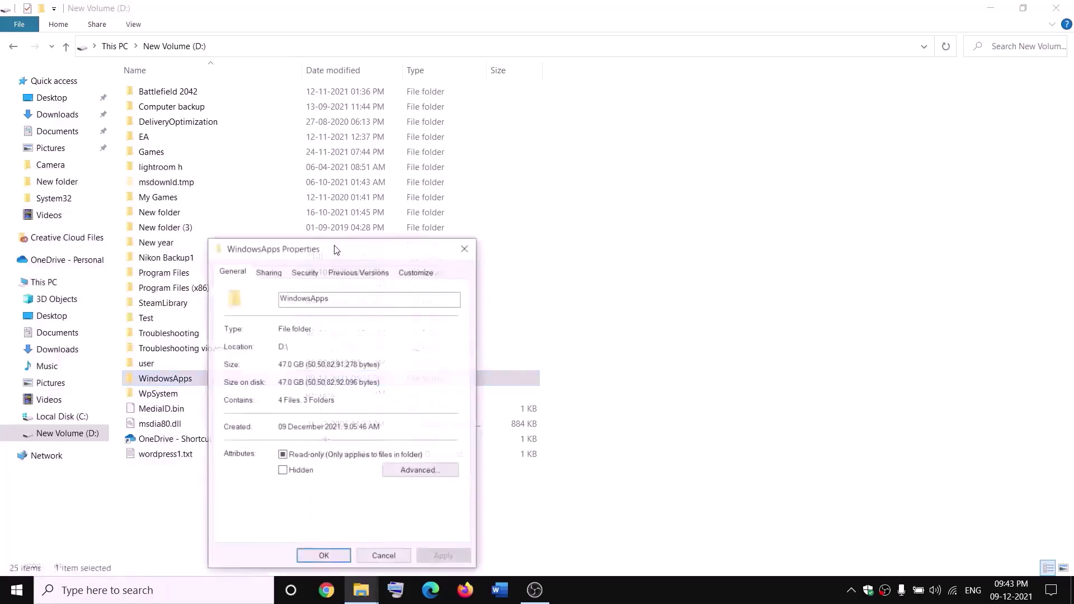
pyautogui.click(304, 274)
pyautogui.click(428, 504)
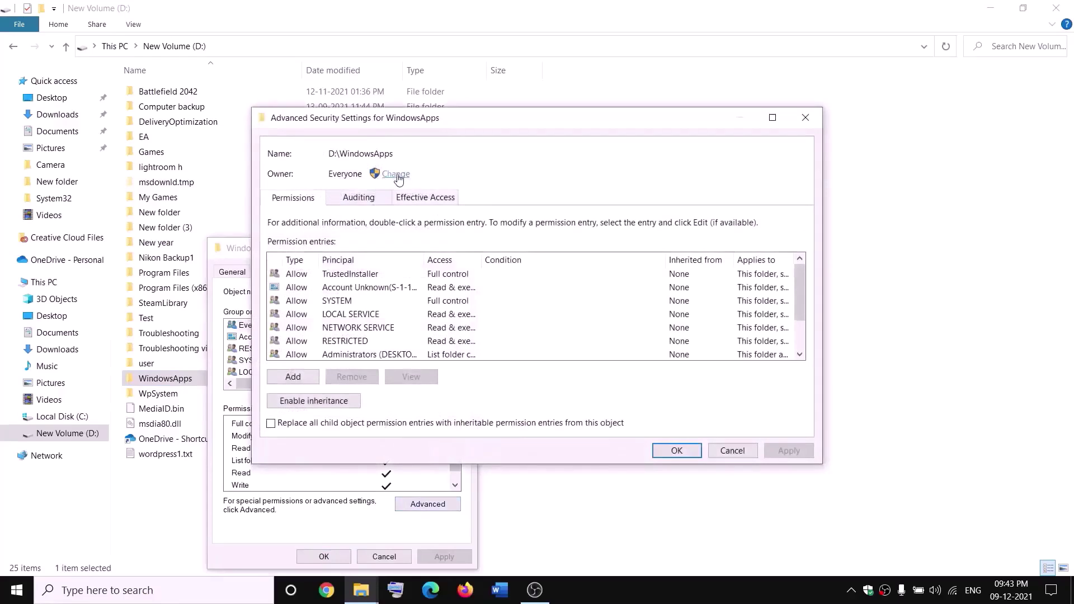
# Make Everyone owner of WindowsApps and all its contents, then close the windows
pyautogui.click(396, 174)
pyautogui.write('everyone')
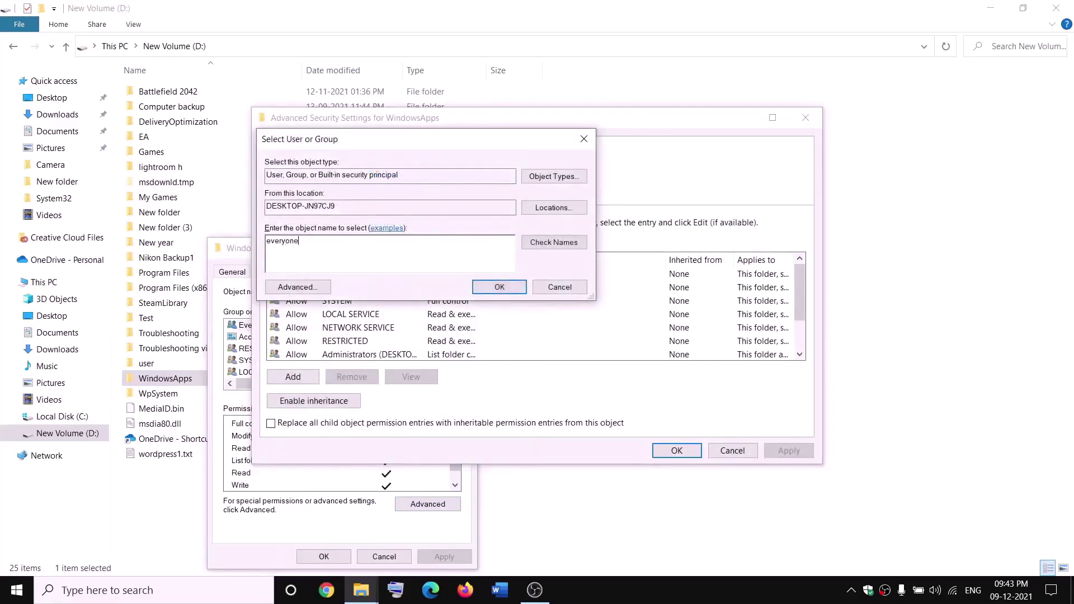
pyautogui.click(554, 243)
pyautogui.click(500, 287)
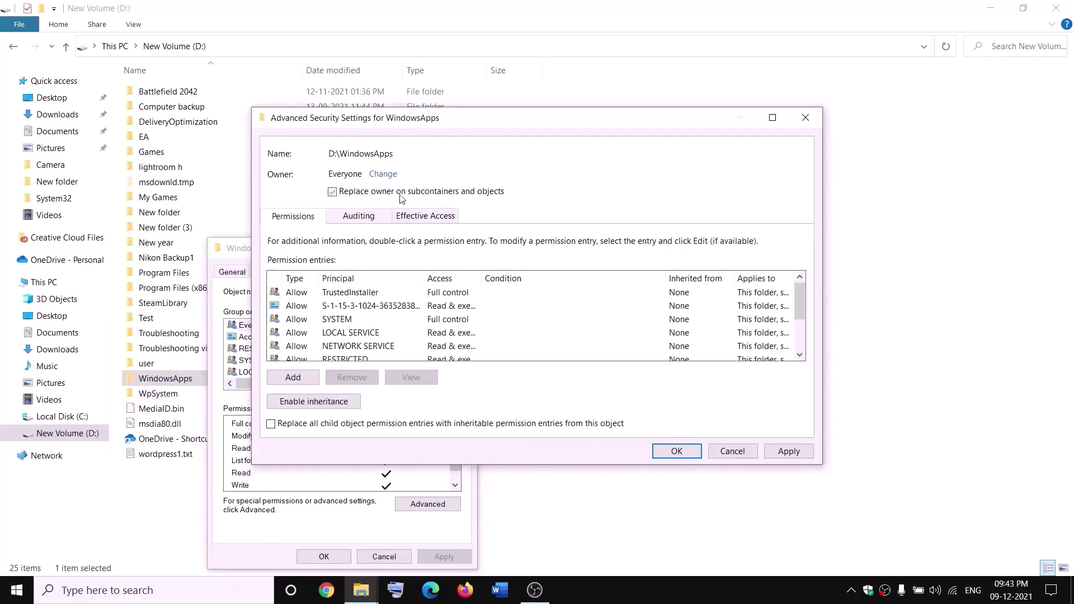
pyautogui.click(783, 452)
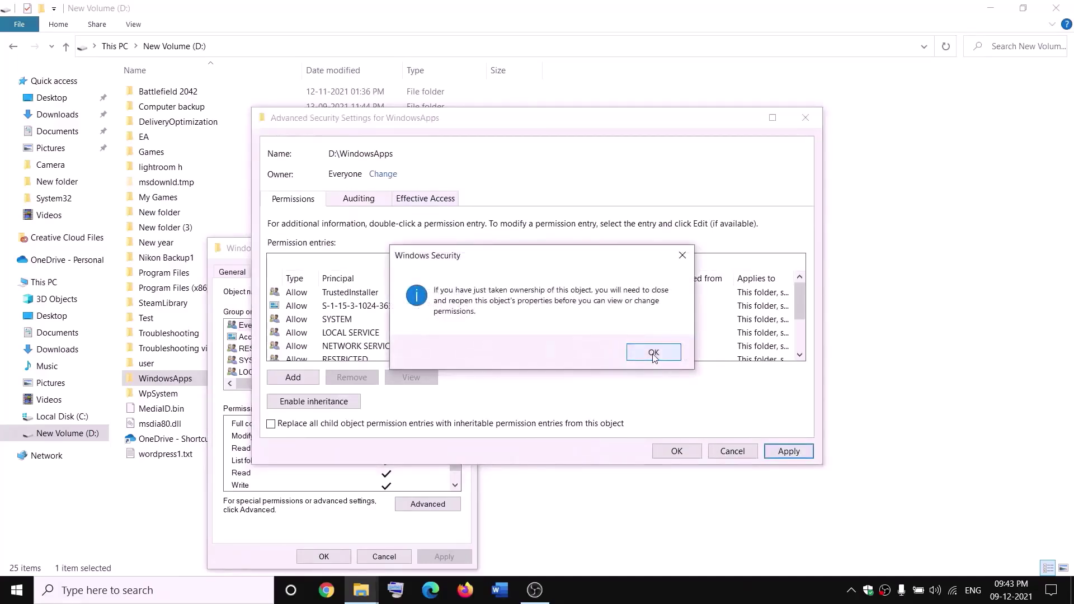
pyautogui.click(654, 353)
pyautogui.click(677, 453)
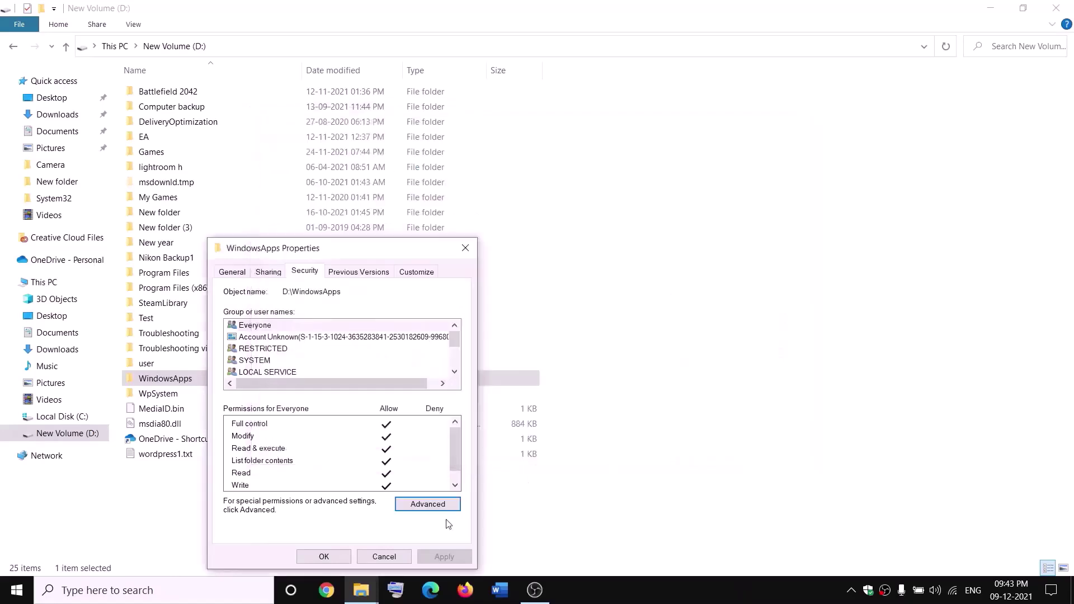
pyautogui.click(334, 558)
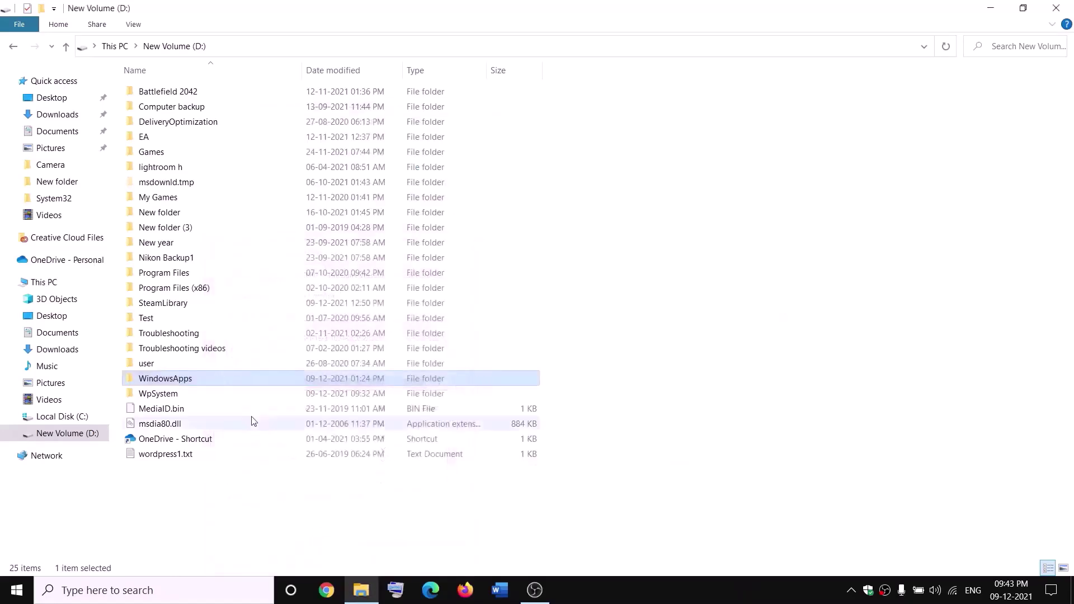
# Open the advanced security settings of the WindowsApps folder's properties
pyautogui.rightClick(202, 383)
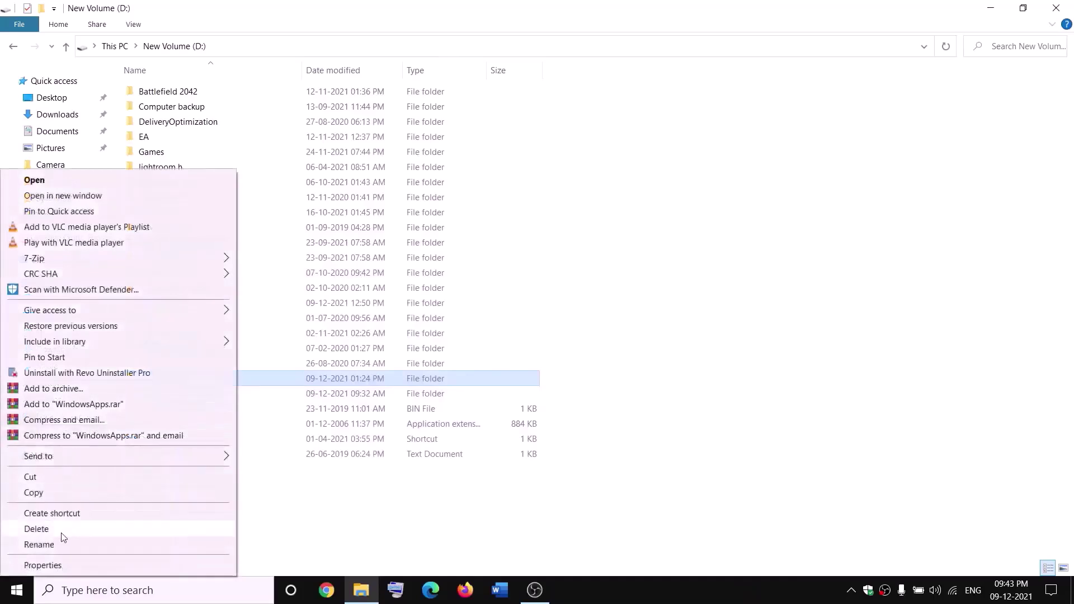
pyautogui.click(41, 567)
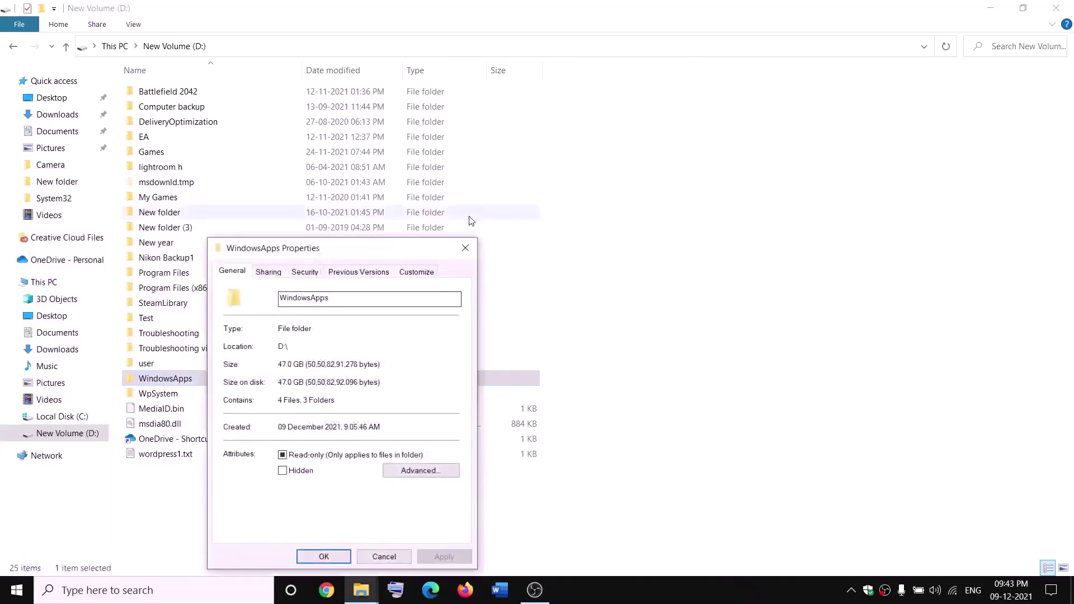
pyautogui.click(316, 277)
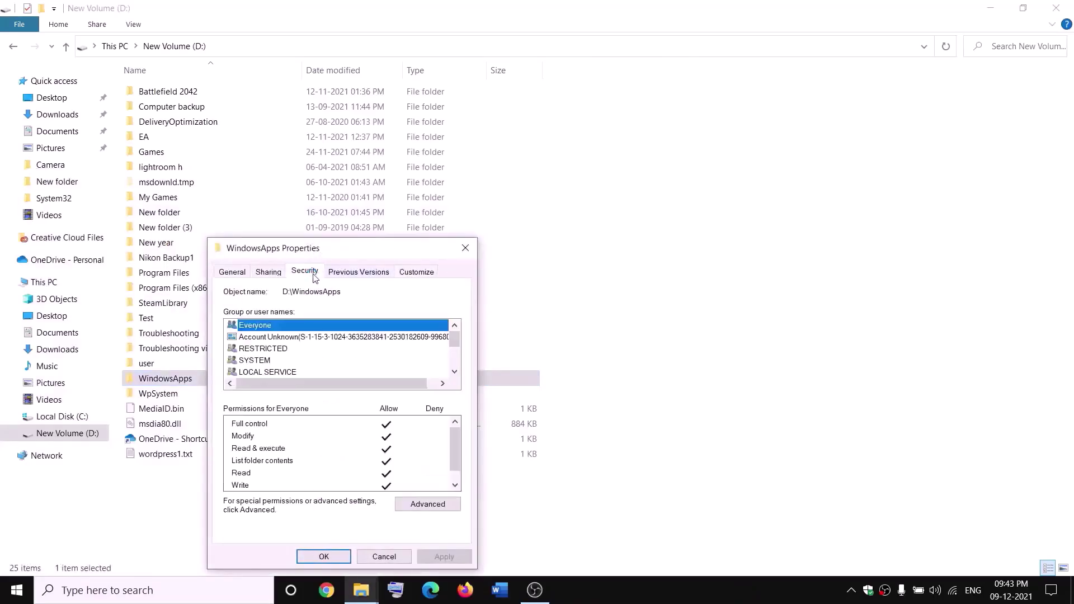
pyautogui.click(441, 504)
# Add a Full control permission entry for Everyone, apply it, and close all dialogs
pyautogui.click(295, 379)
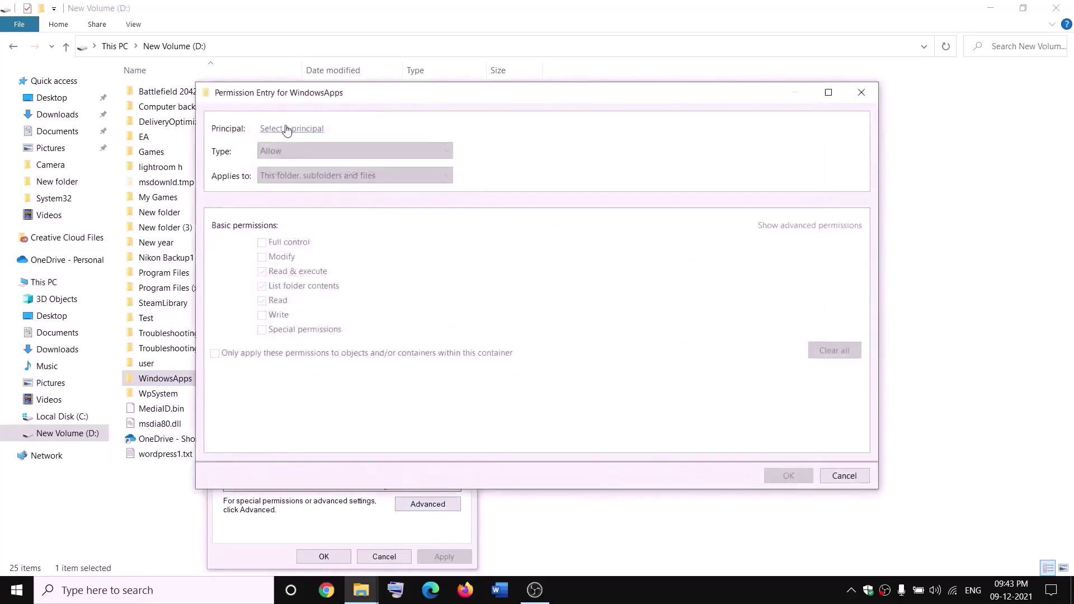
pyautogui.click(286, 130)
pyautogui.write('everyone')
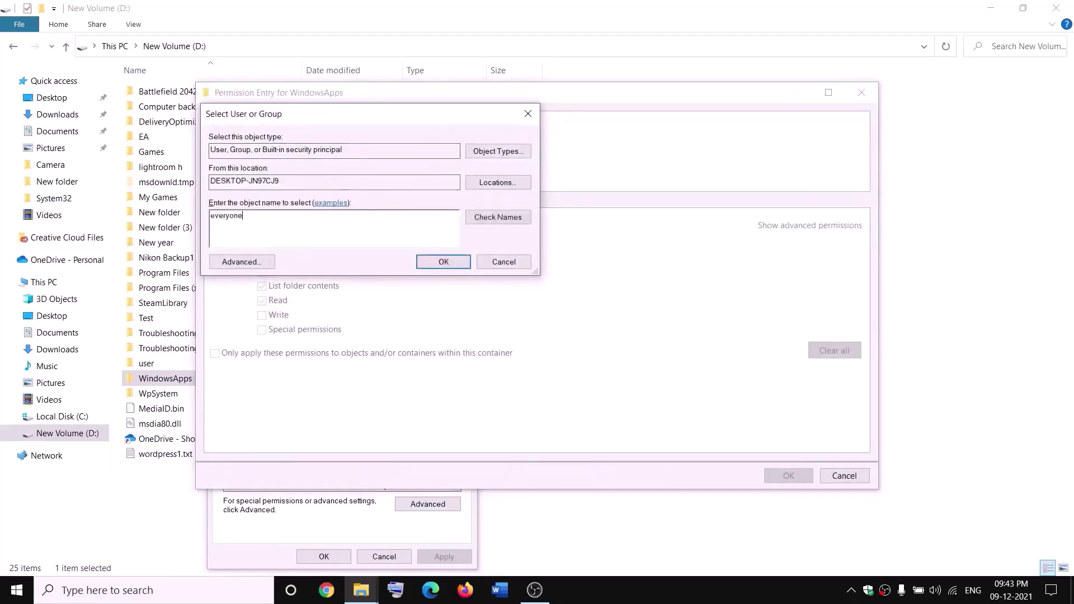
pyautogui.click(510, 217)
pyautogui.click(444, 261)
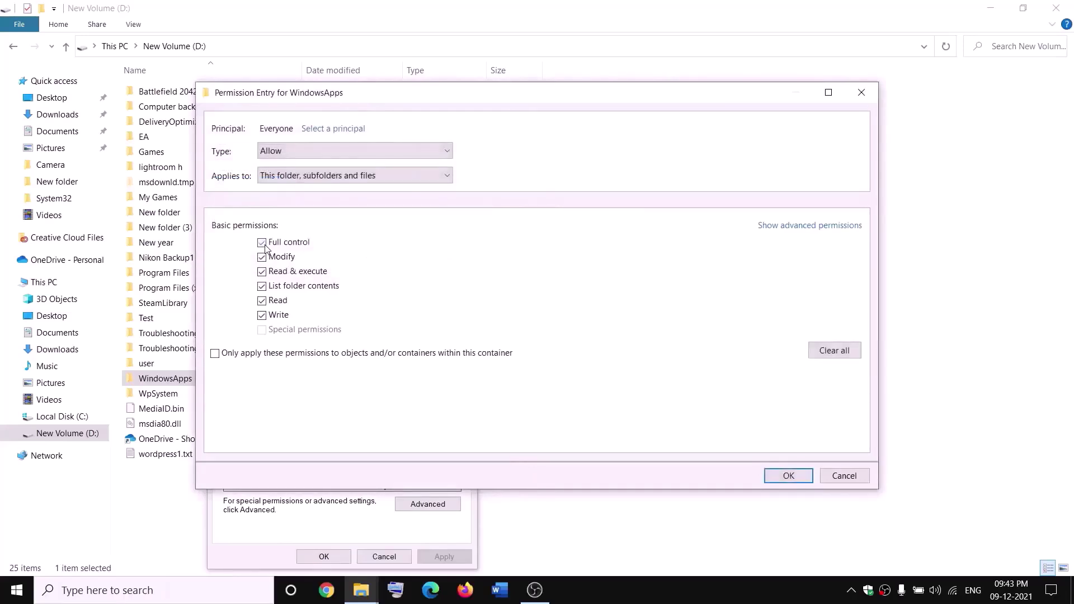
pyautogui.click(801, 473)
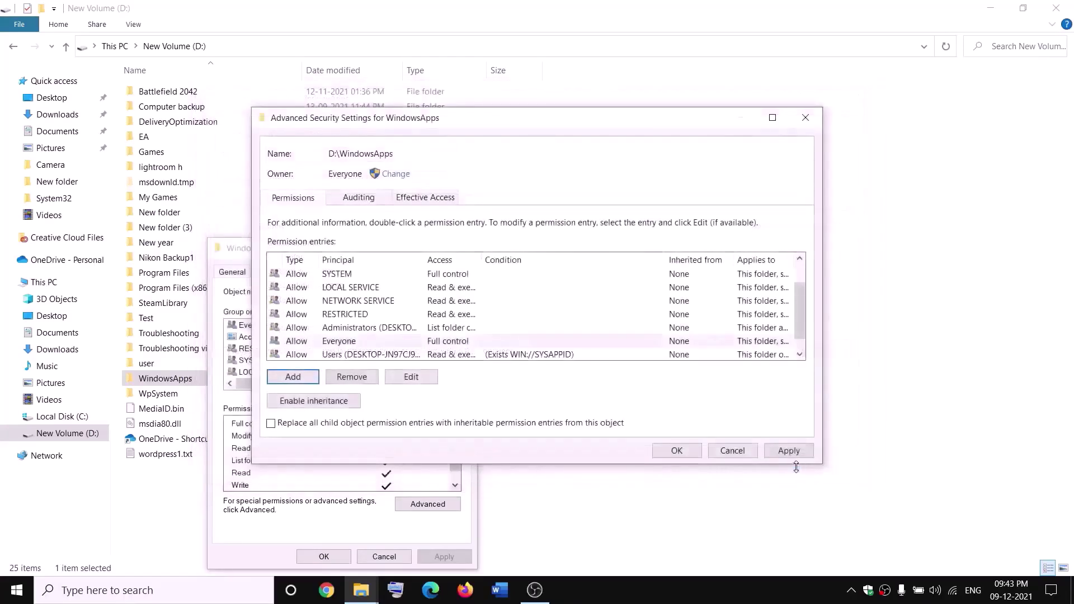
pyautogui.click(788, 452)
pyautogui.click(675, 452)
pyautogui.click(346, 556)
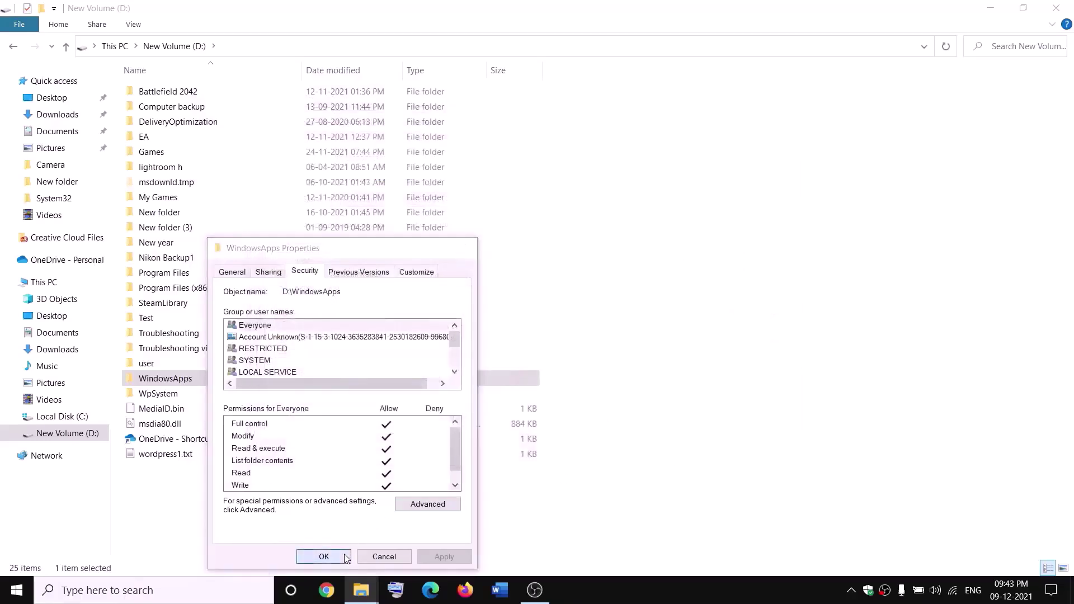
# Append .old to the WindowsApps folder name on drive D:, making it WindowsApps.old
pyautogui.rightClick(204, 385)
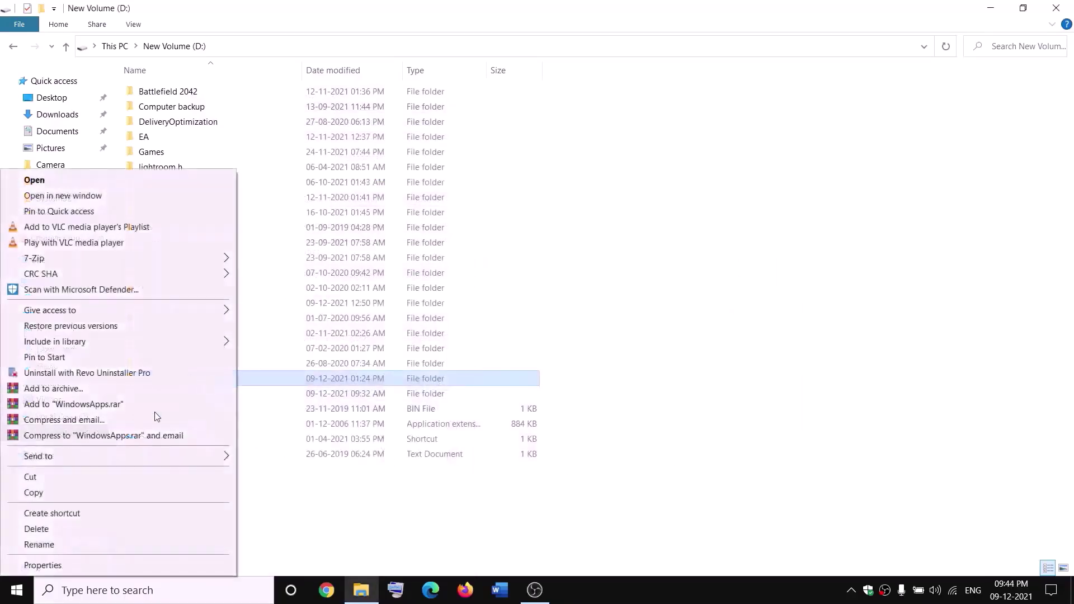
pyautogui.click(38, 545)
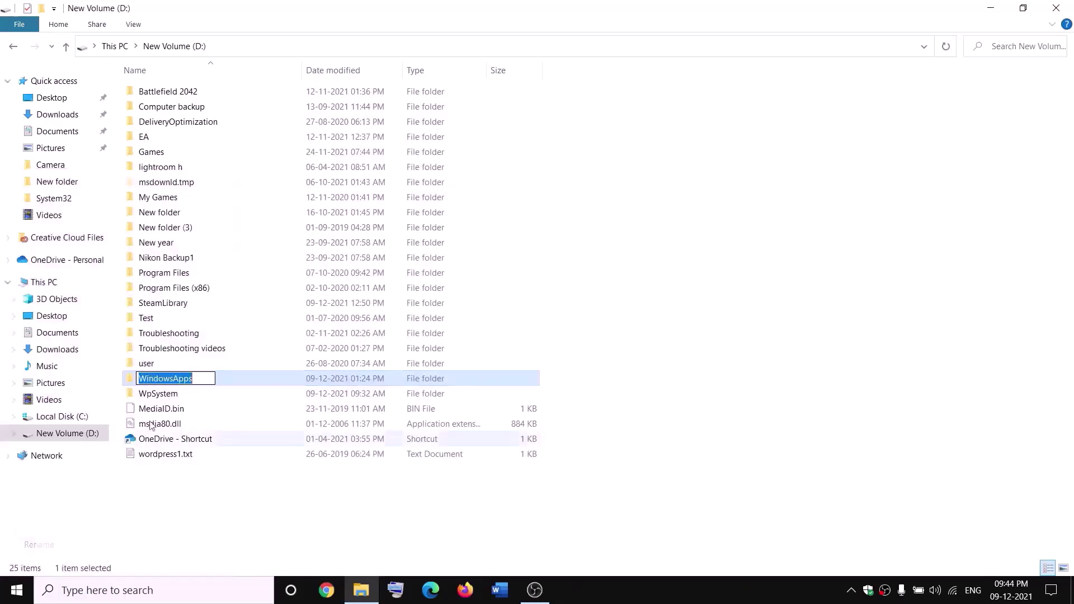
pyautogui.click(200, 376)
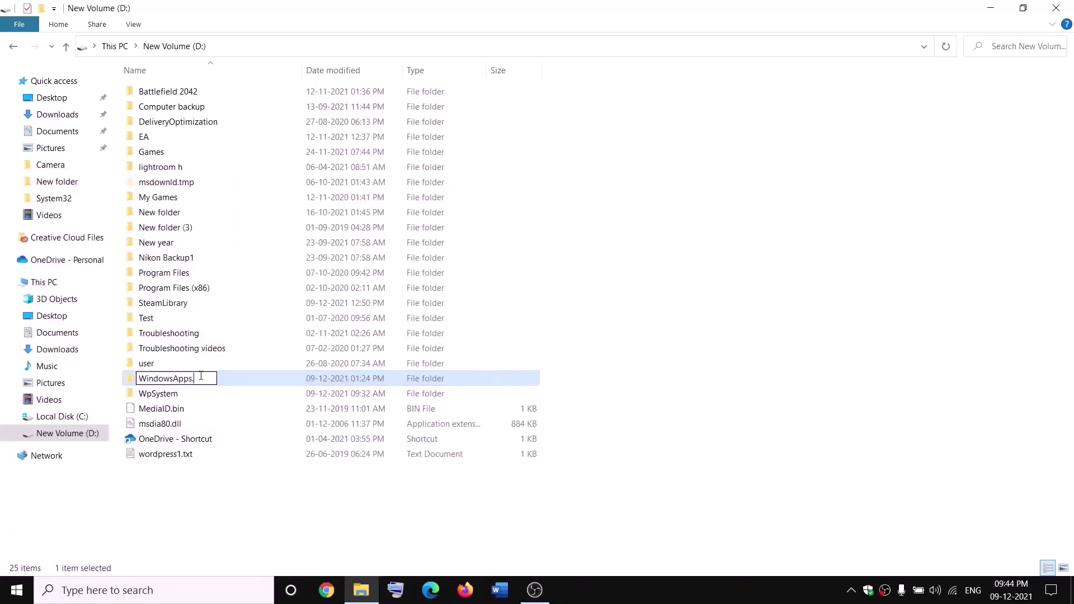
pyautogui.write('.old')
pyautogui.click(244, 488)
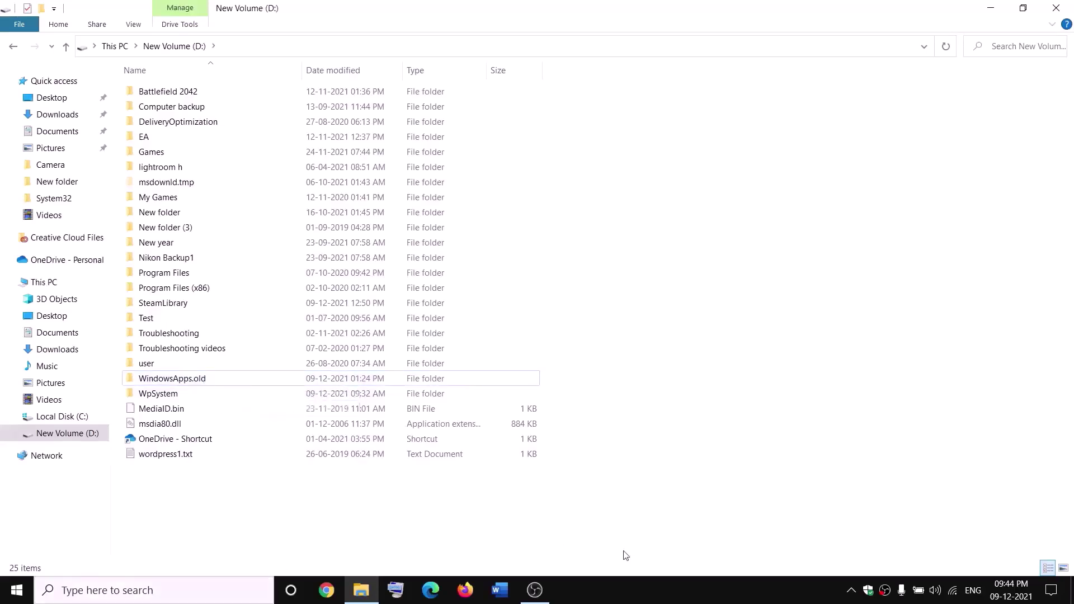
# End the Gaming Services process in Task Manager, then close Task Manager
pyautogui.rightClick(17, 590)
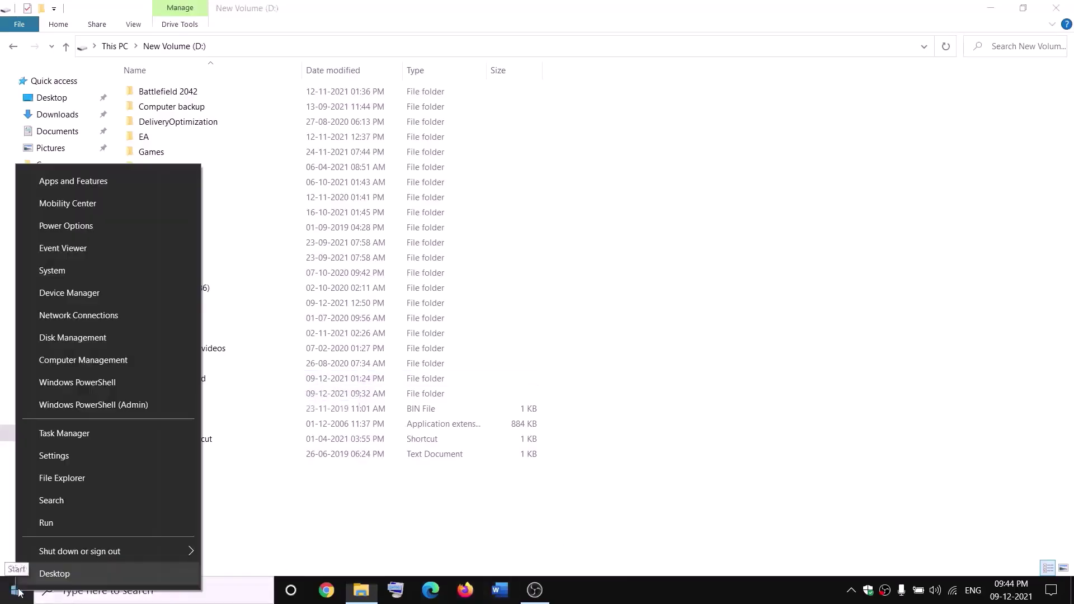
pyautogui.click(58, 434)
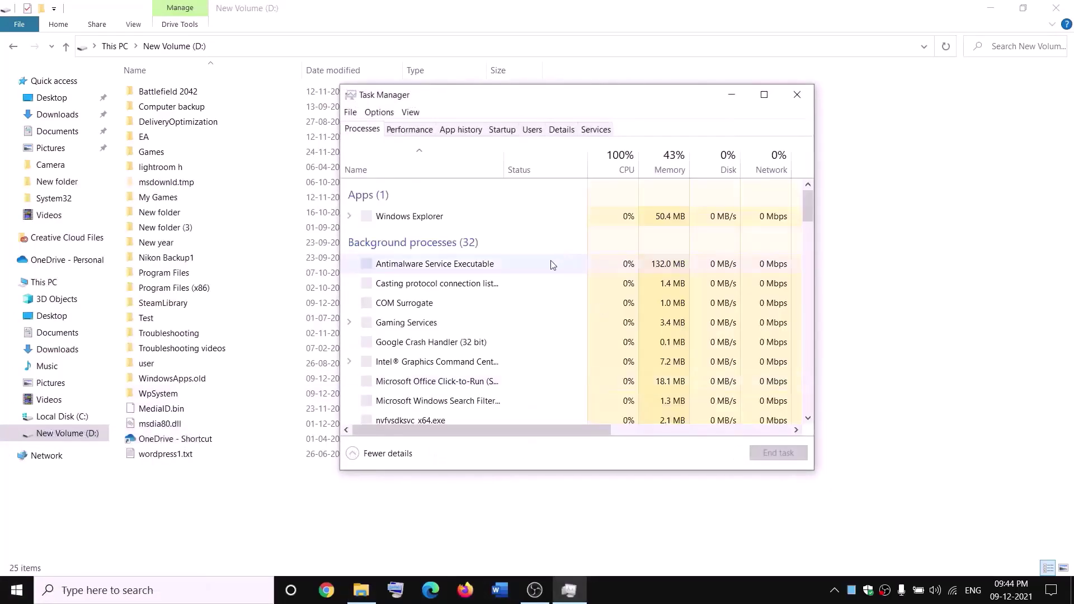
pyautogui.scroll(-2, 488, 311)
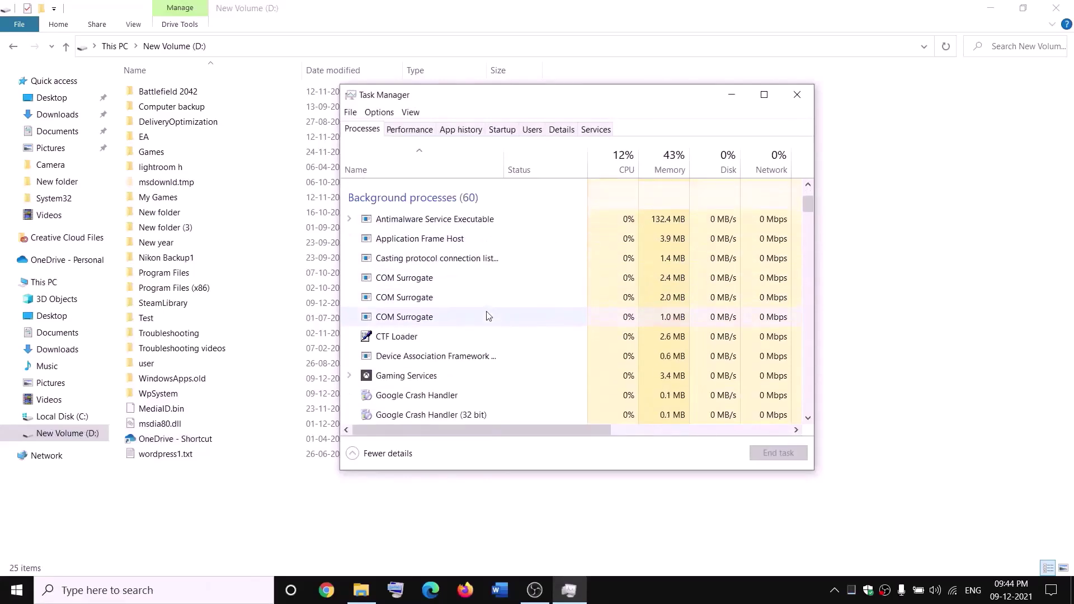
pyautogui.click(390, 379)
pyautogui.rightClick(390, 380)
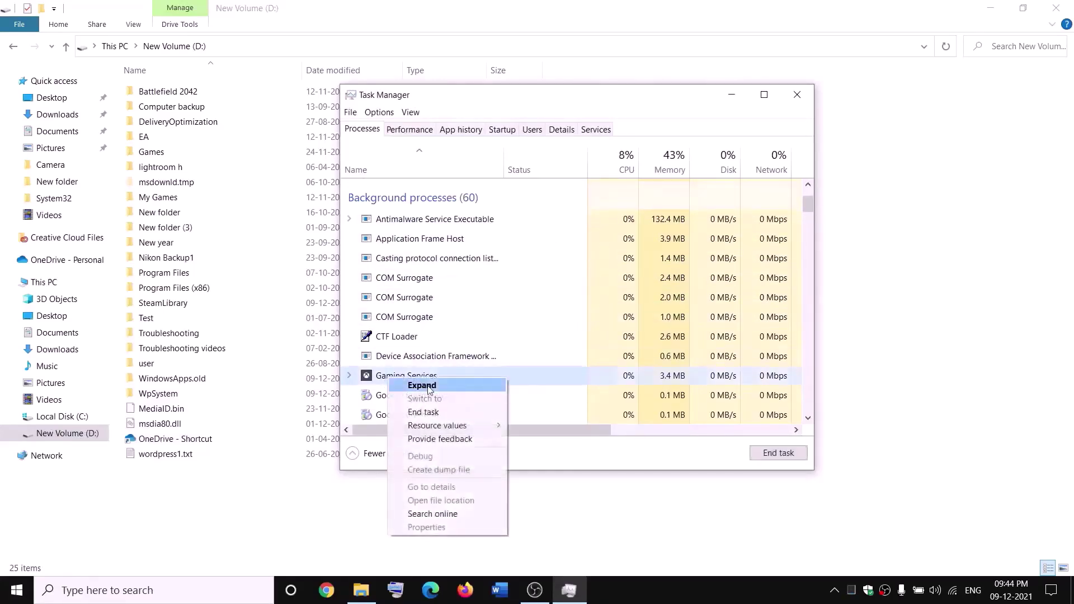
pyautogui.click(430, 414)
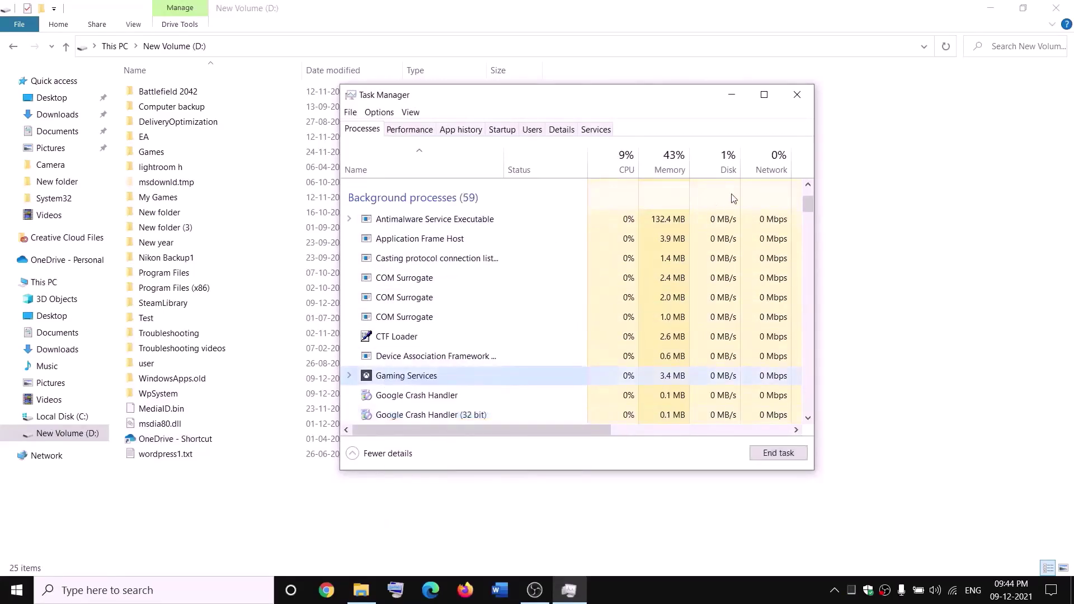
pyautogui.click(797, 94)
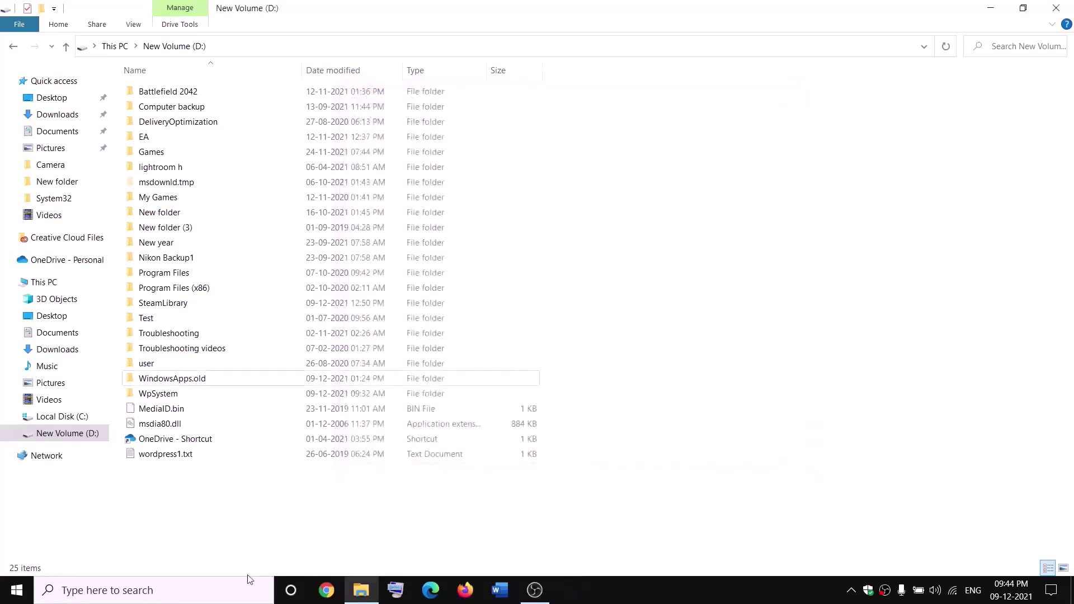
# Open the Services app and locate the Gaming Services entries
pyautogui.click(236, 591)
pyautogui.write('services')
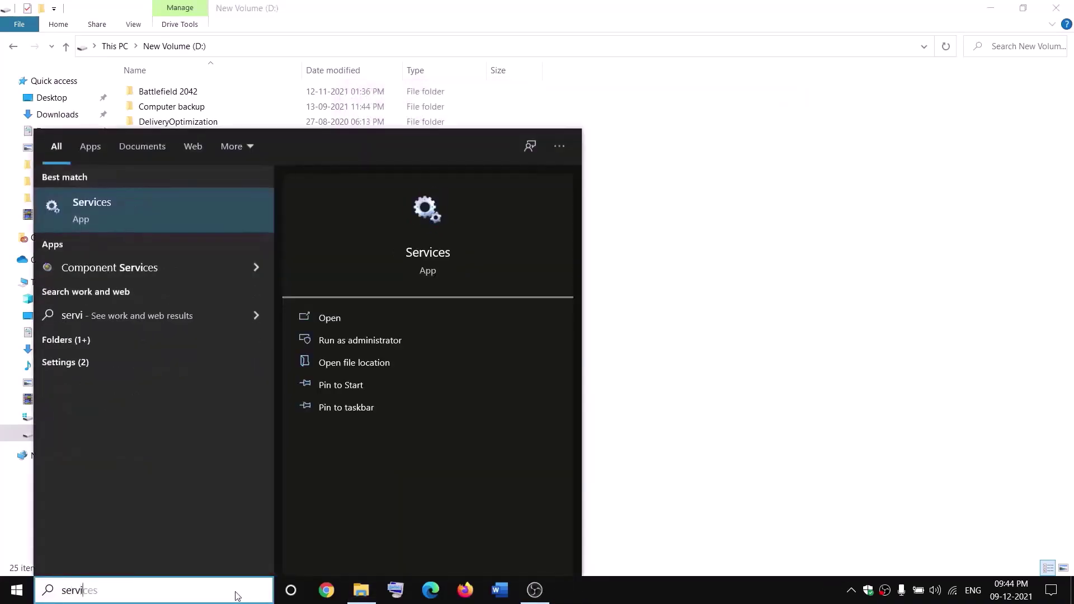
pyautogui.press('Return')
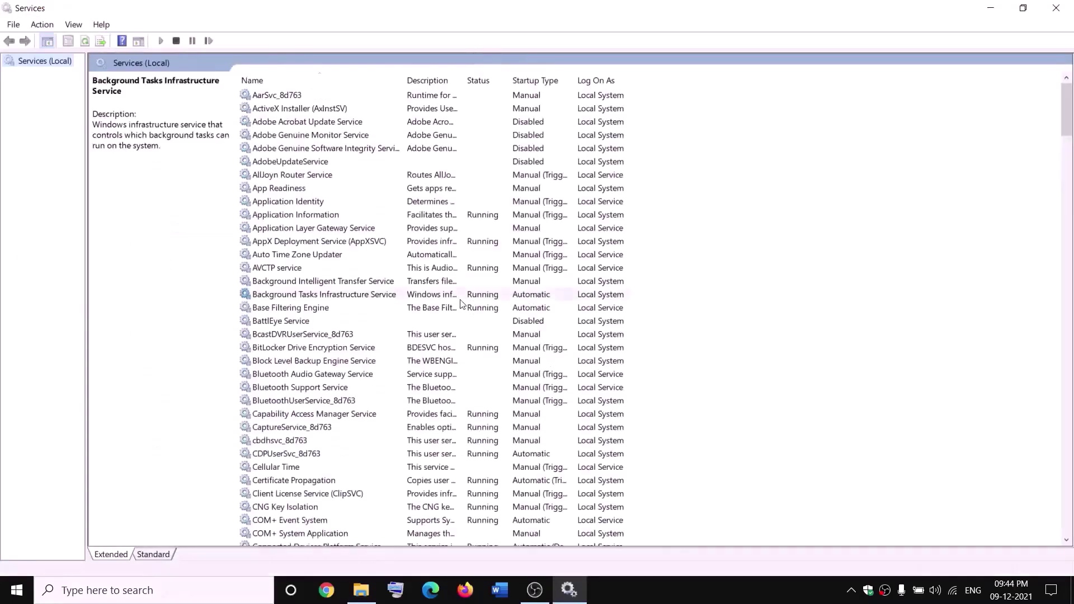
pyautogui.click(460, 297)
pyautogui.press('g')
pyautogui.click(469, 149)
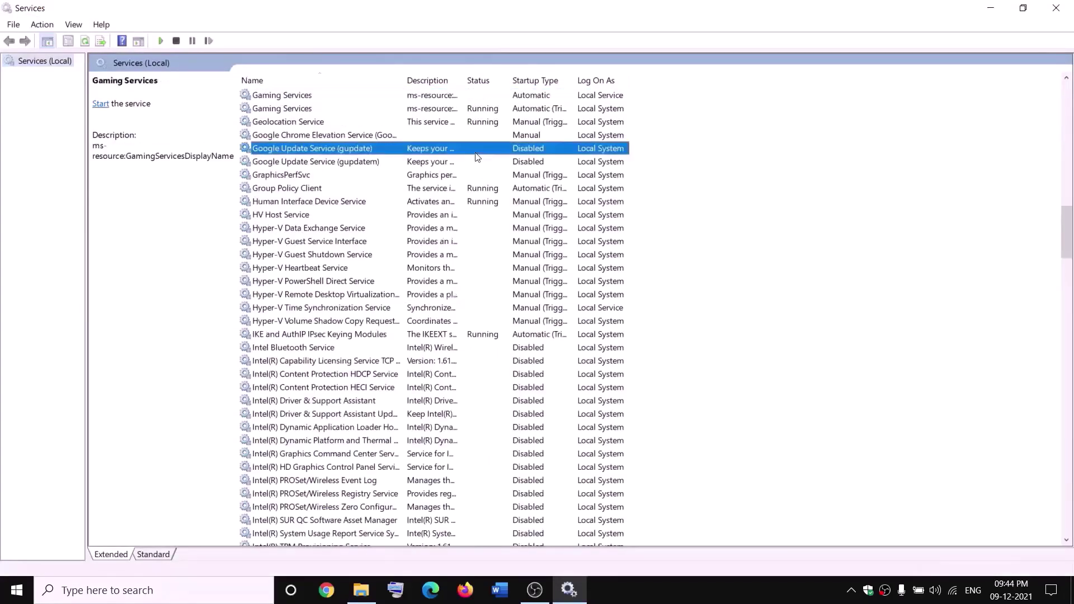
pyautogui.click(446, 97)
# Stop both Gaming Services entries
pyautogui.rightClick(446, 97)
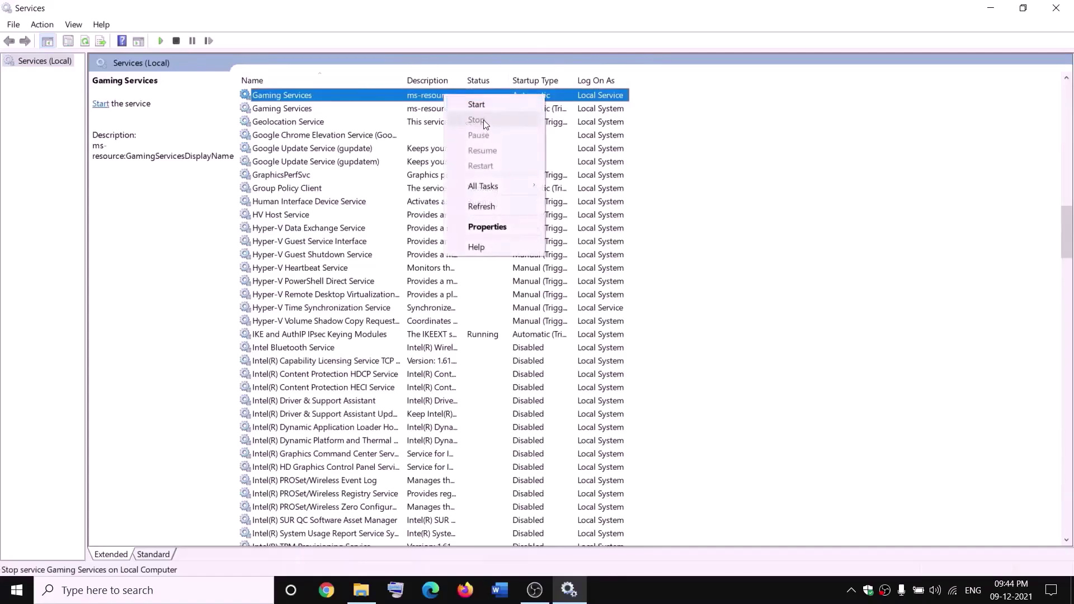
pyautogui.click(480, 105)
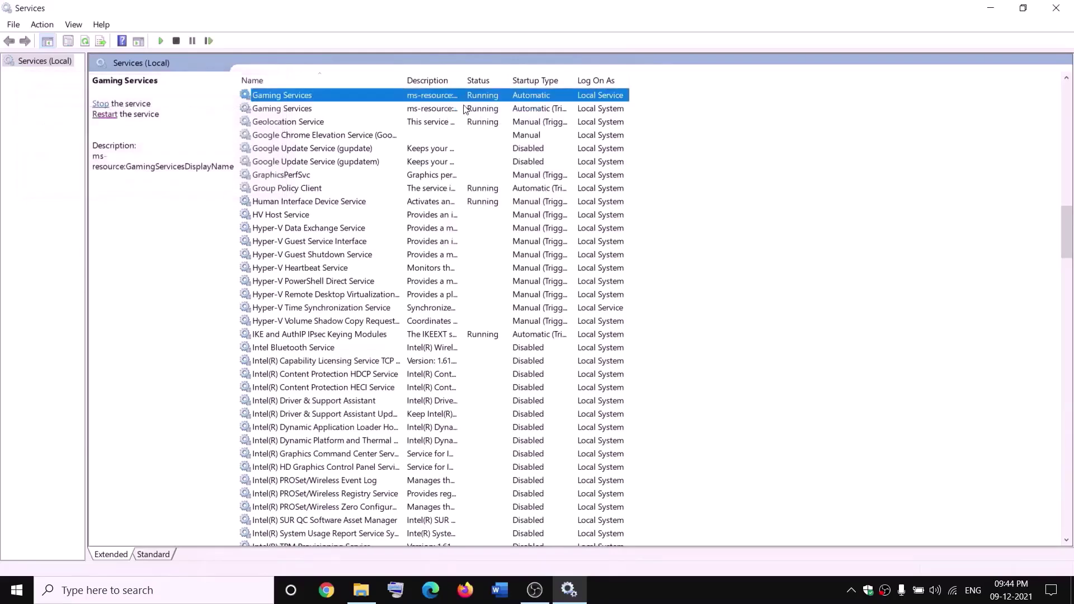
pyautogui.rightClick(440, 99)
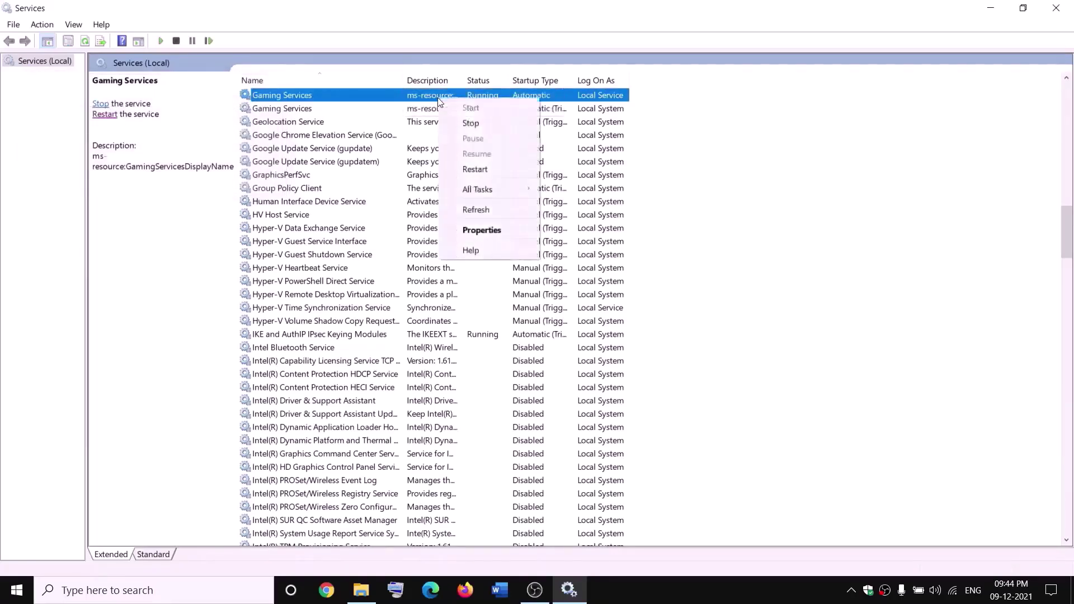
pyautogui.click(471, 124)
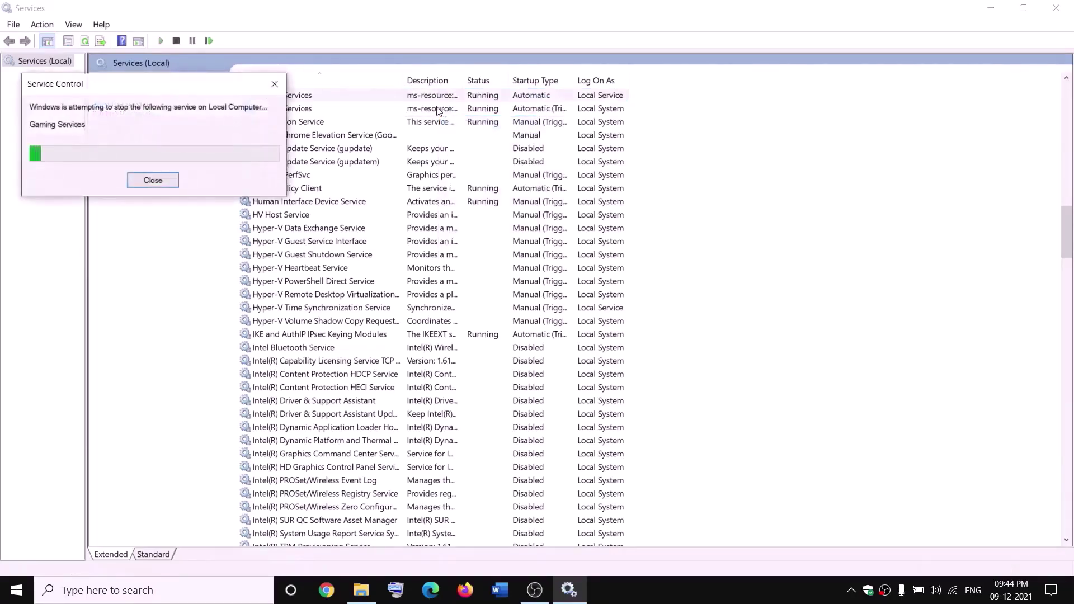
pyautogui.click(438, 110)
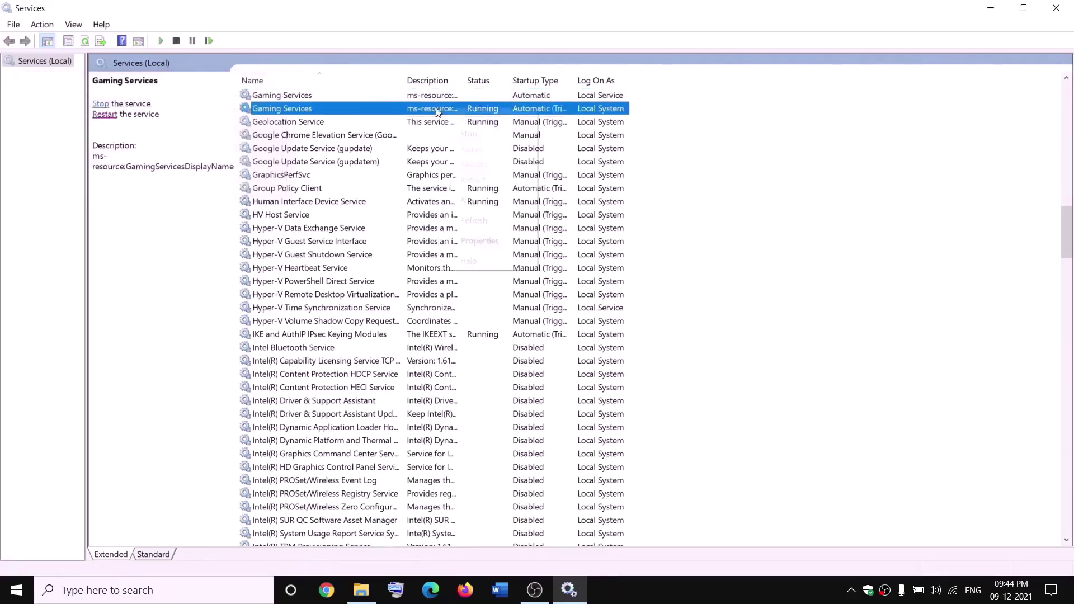
pyautogui.rightClick(437, 110)
pyautogui.click(488, 135)
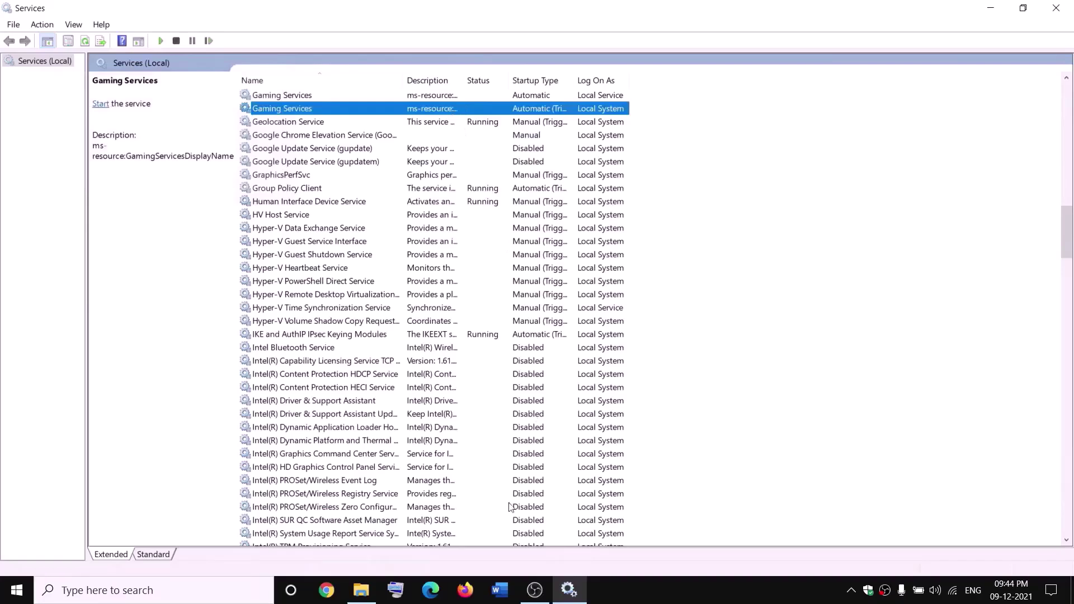
# Start both Gaming Services entries again so they return to Running
pyautogui.click(362, 590)
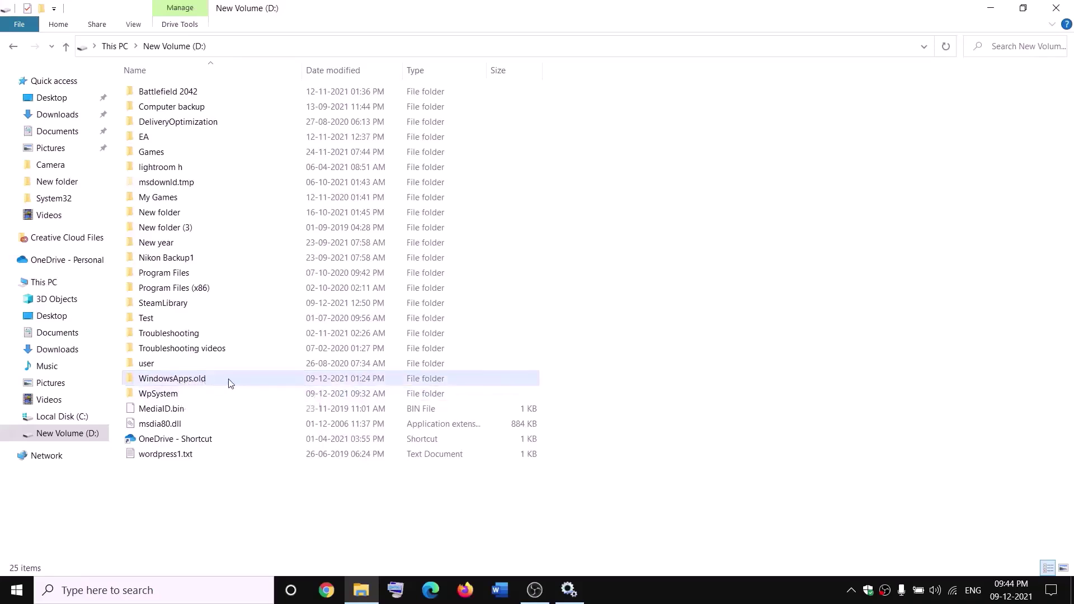
pyautogui.hotkey('alt', 'Tab')
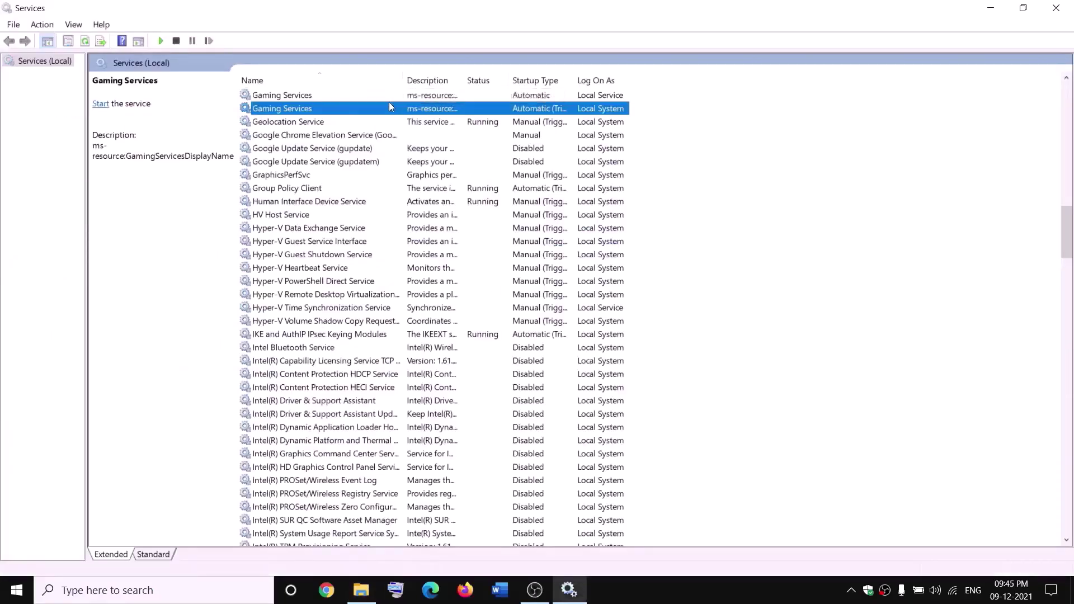
pyautogui.click(394, 96)
pyautogui.rightClick(397, 96)
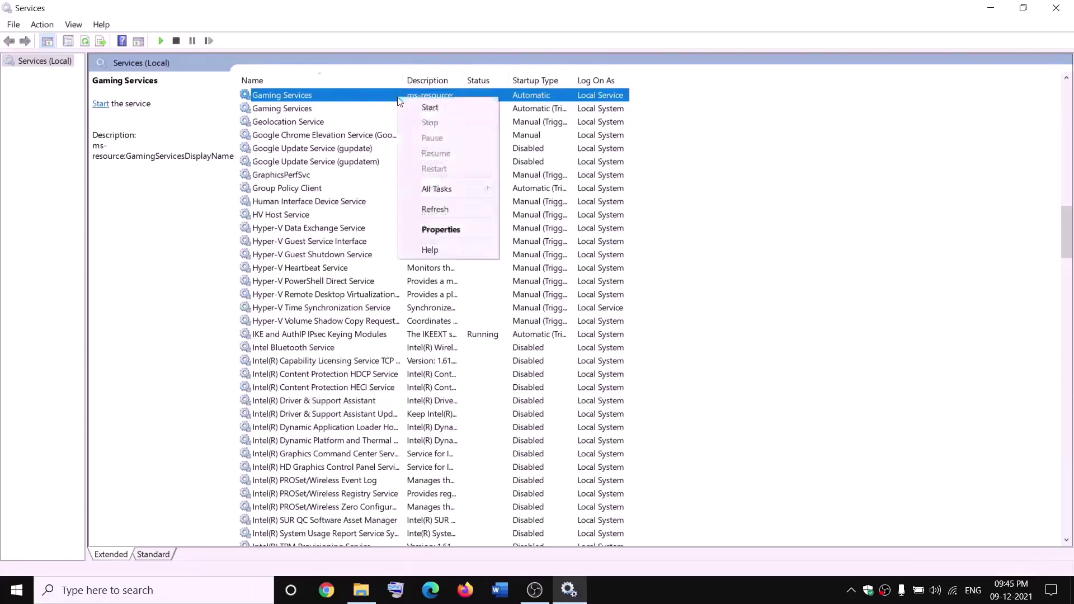
pyautogui.click(422, 108)
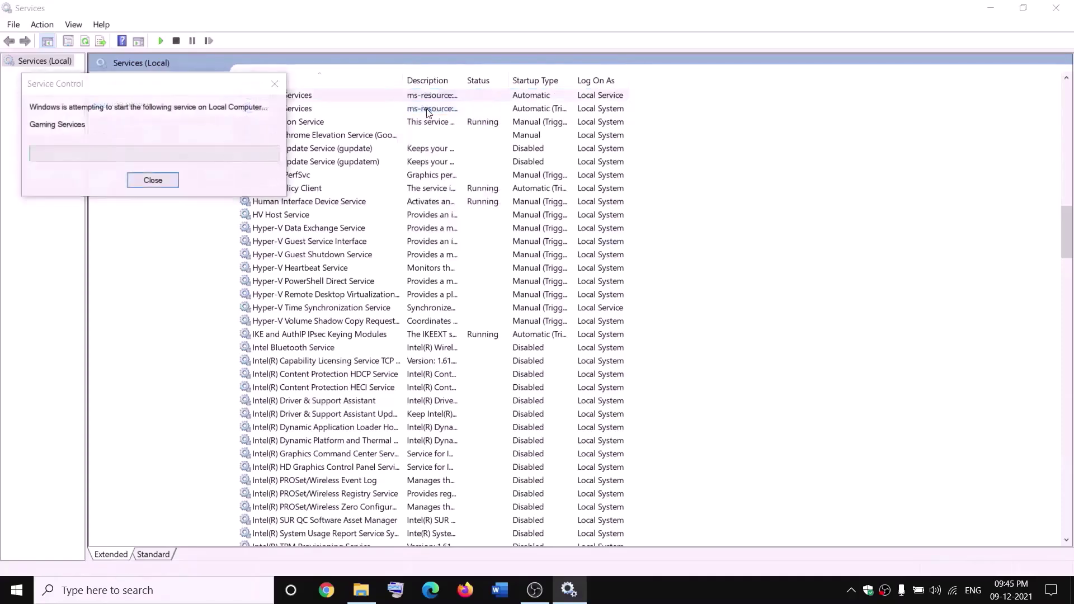
pyautogui.click(439, 108)
pyautogui.rightClick(451, 110)
pyautogui.click(457, 116)
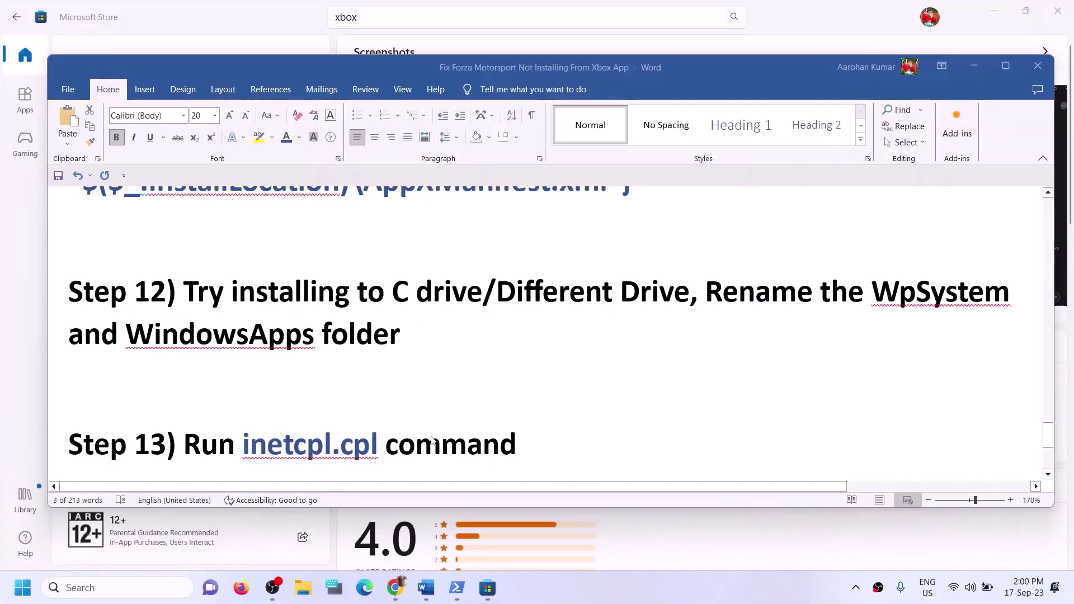
# Copy inetcpl.cpl from Step 13 of the guide and run it from Windows search
pyautogui.scroll(-1, 369, 420)
pyautogui.click(274, 408)
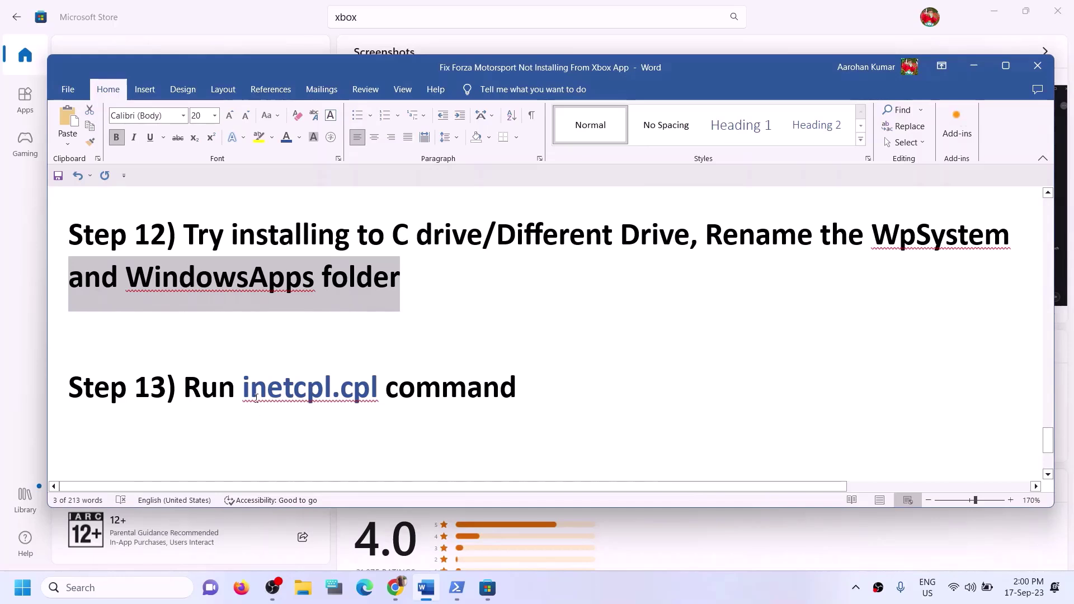
pyautogui.moveTo(256, 399); pyautogui.dragTo(357, 396)
pyautogui.hotkey('ctrl', 'c')
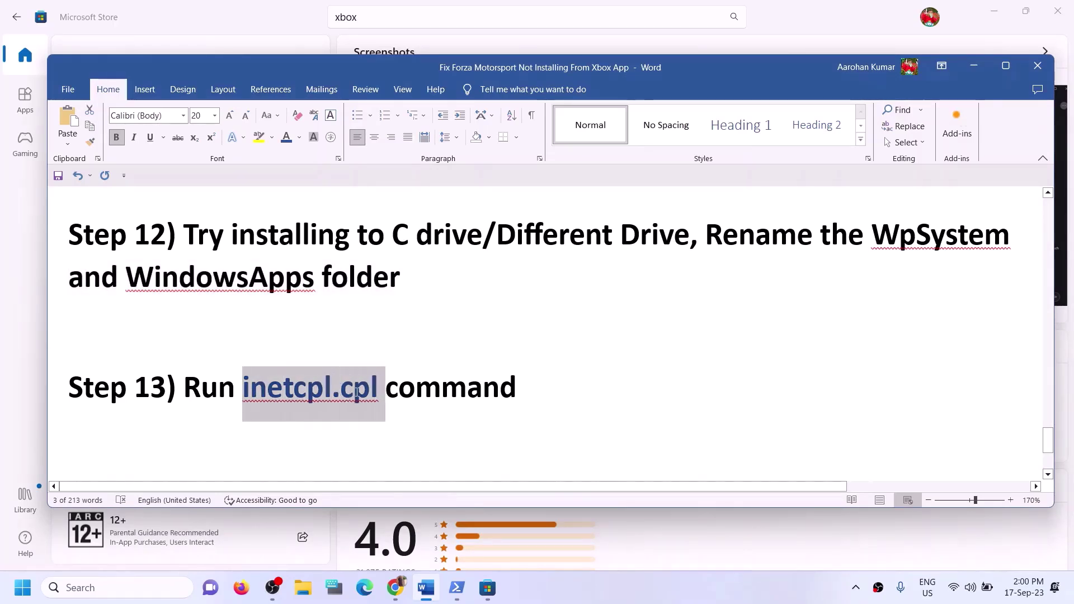
pyautogui.click(77, 589)
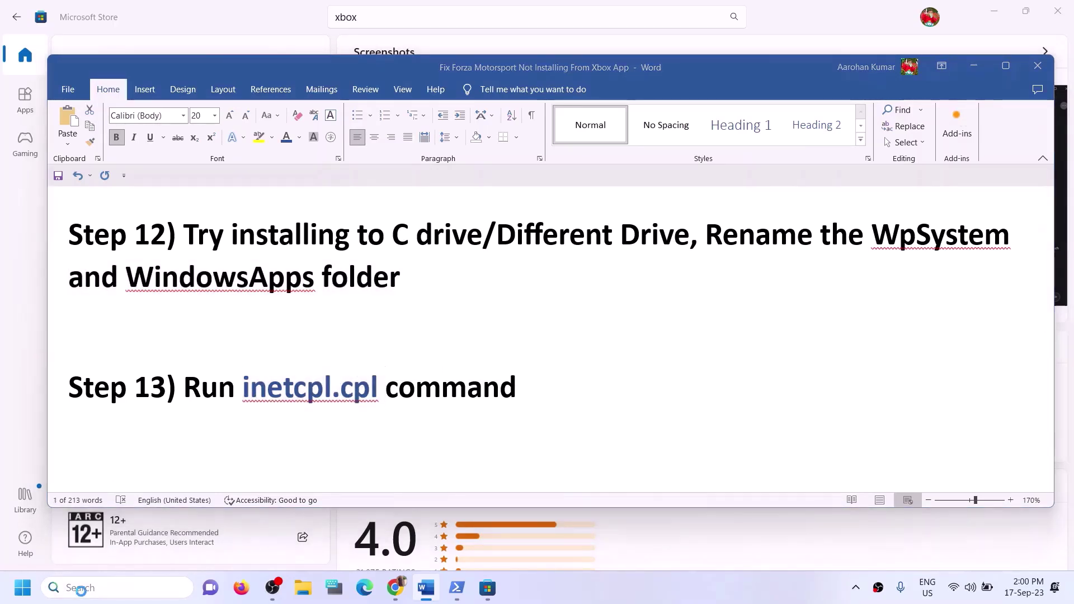
pyautogui.hotkey('ctrl', 'v')
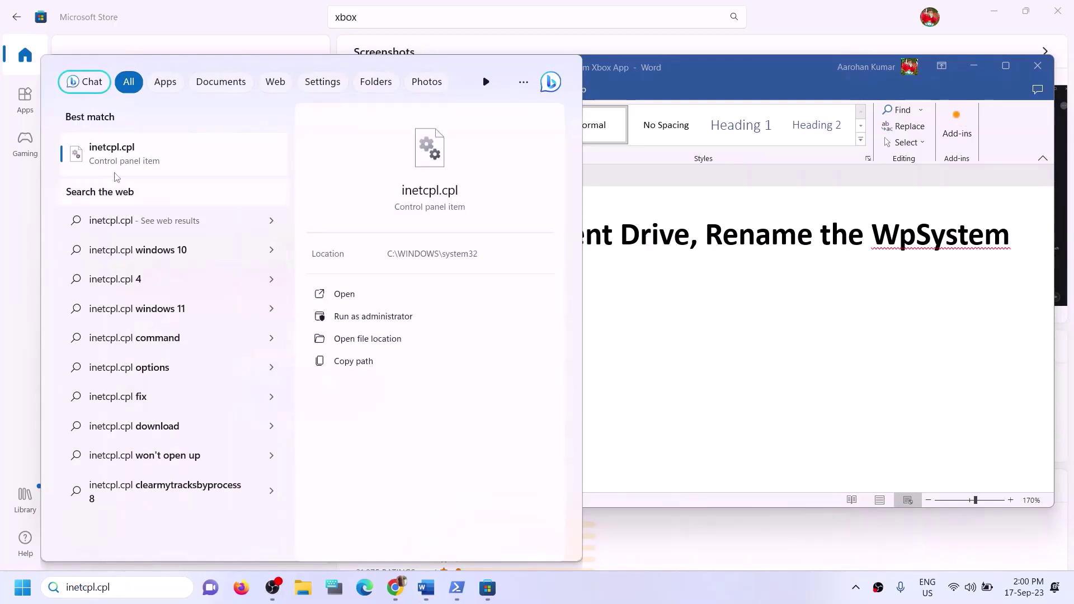
pyautogui.click(119, 167)
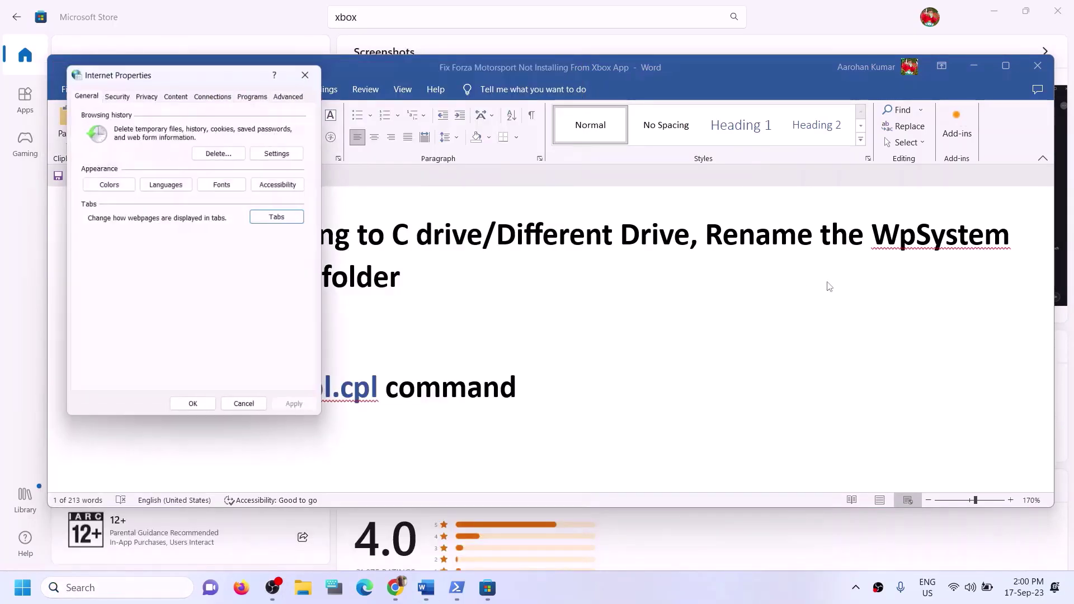
# Confirm TLS 1.0 to 1.3 are enabled on the Advanced tab and close Internet Properties
pyautogui.click(295, 97)
pyautogui.moveTo(295, 97); pyautogui.dragTo(474, 110)
pyautogui.scroll(-15, 356, 253)
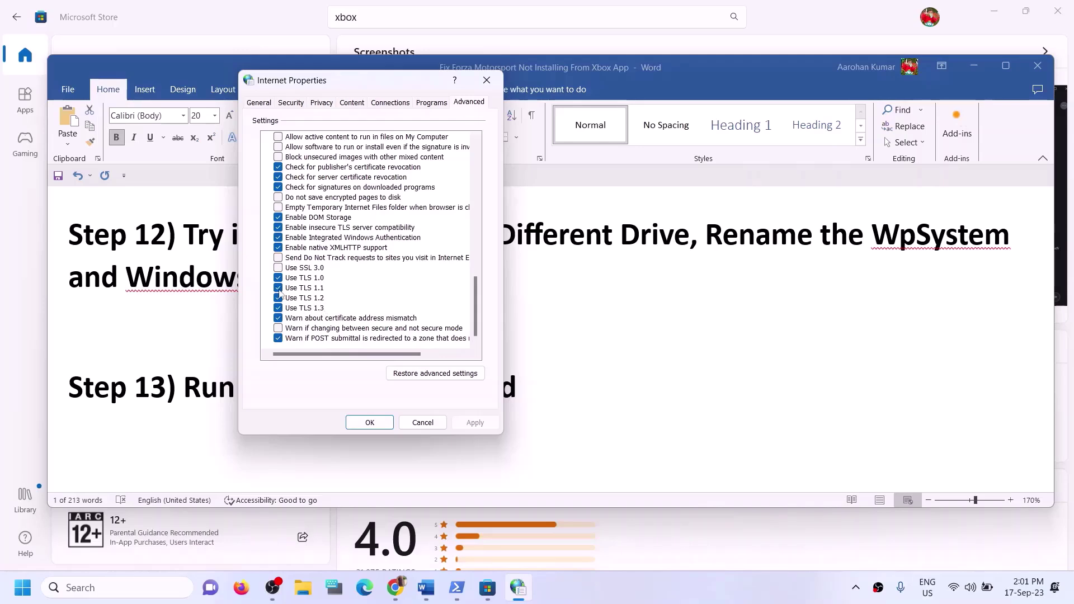
pyautogui.click(388, 426)
pyautogui.doubleClick(391, 396)
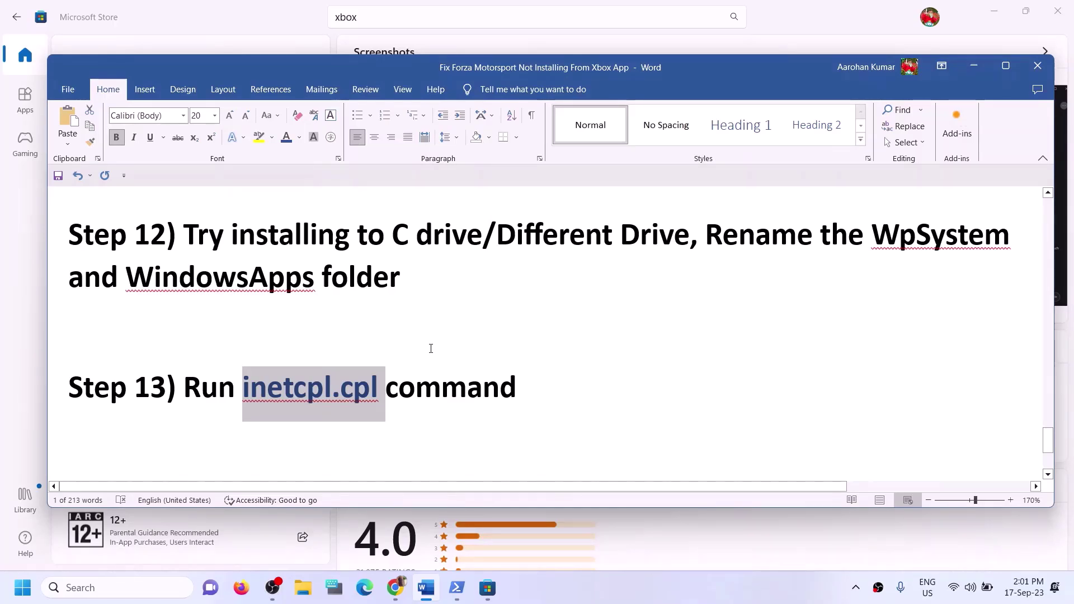
pyautogui.scroll(-3, 431, 349)
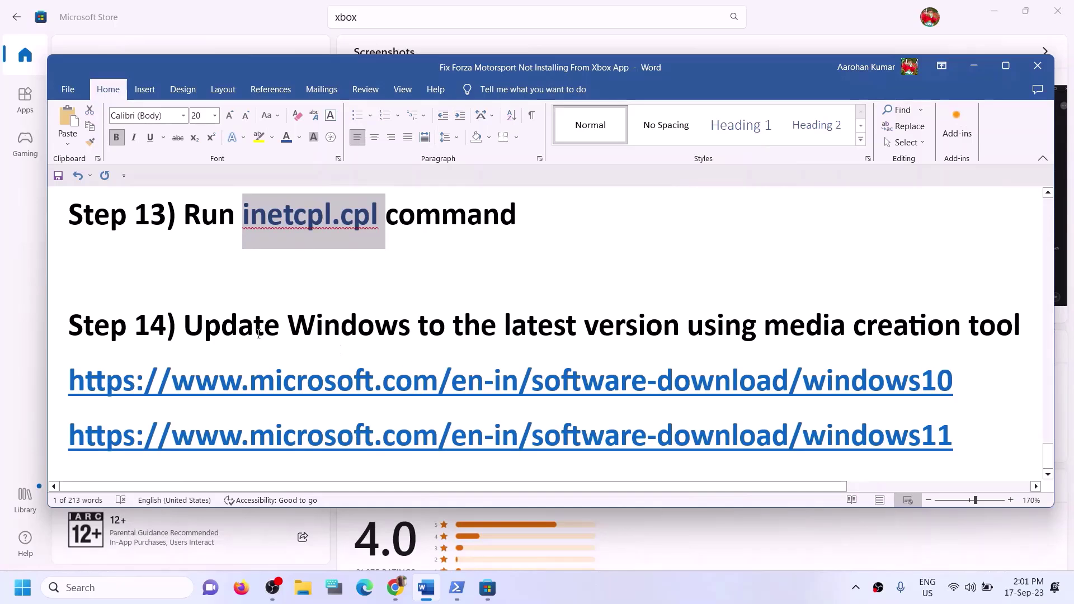
# Select the Step 14 text and Windows 10/11 download links, then minimize Word
pyautogui.moveTo(185, 334); pyautogui.dragTo(1028, 339)
pyautogui.click(704, 598)
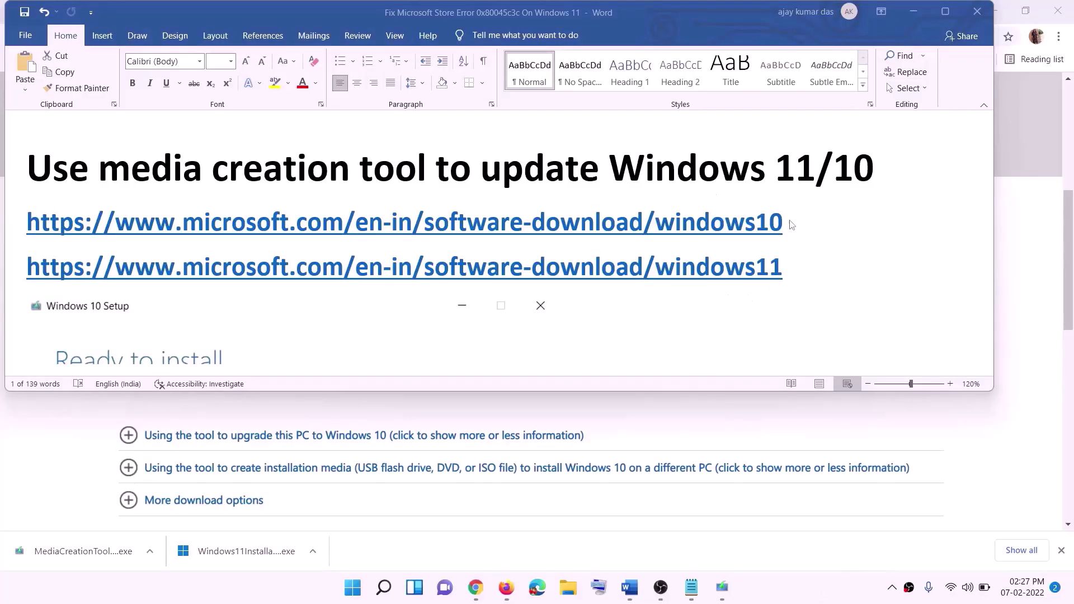
pyautogui.click(791, 239)
pyautogui.tripleClick(743, 219)
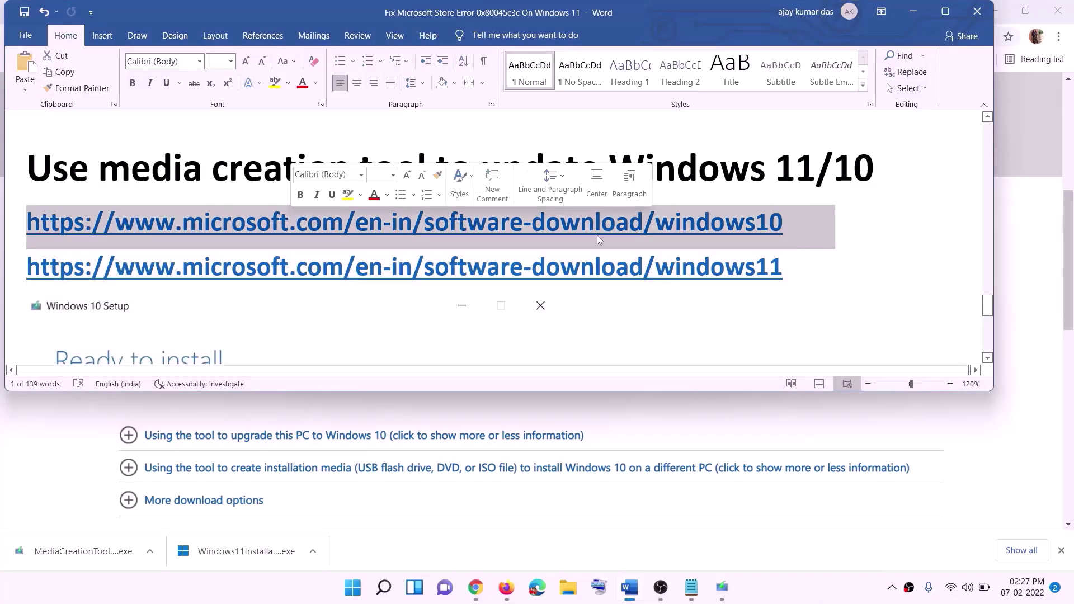
pyautogui.tripleClick(798, 268)
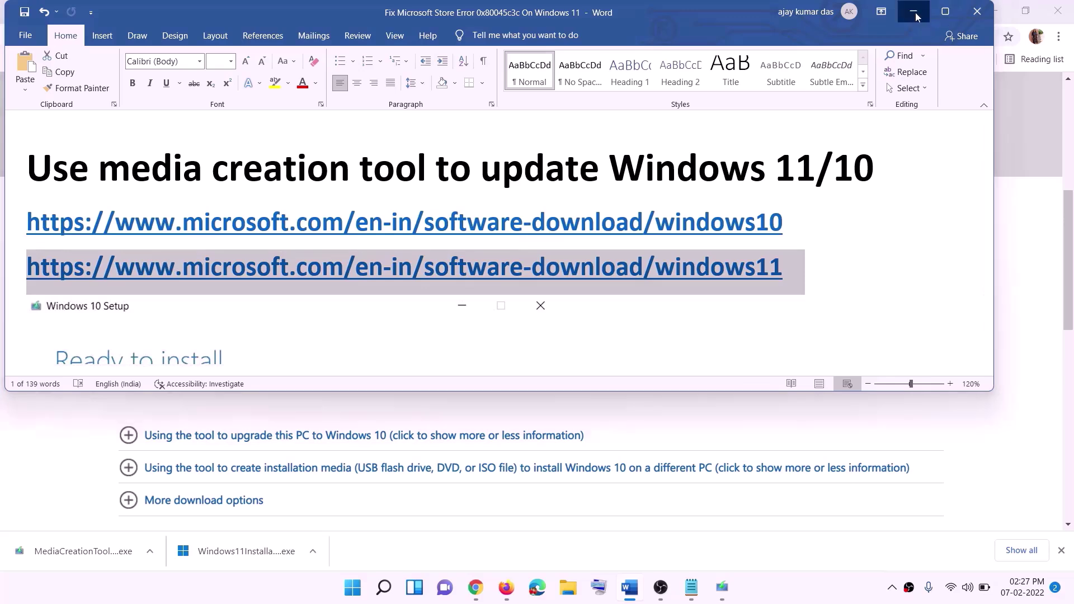
pyautogui.click(914, 12)
pyautogui.scroll(6, 457, 287)
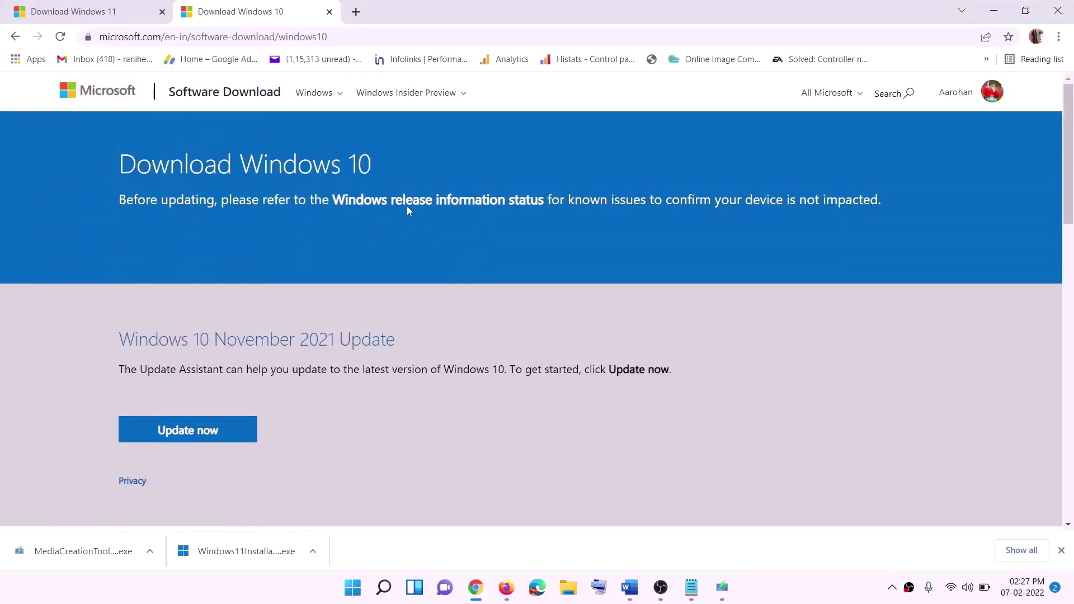
# Run the Windows 10 Media Creation Tool, accept the license, and upgrade this PC now
pyautogui.scroll(-5, 361, 310)
pyautogui.moveTo(128, 335); pyautogui.dragTo(242, 336)
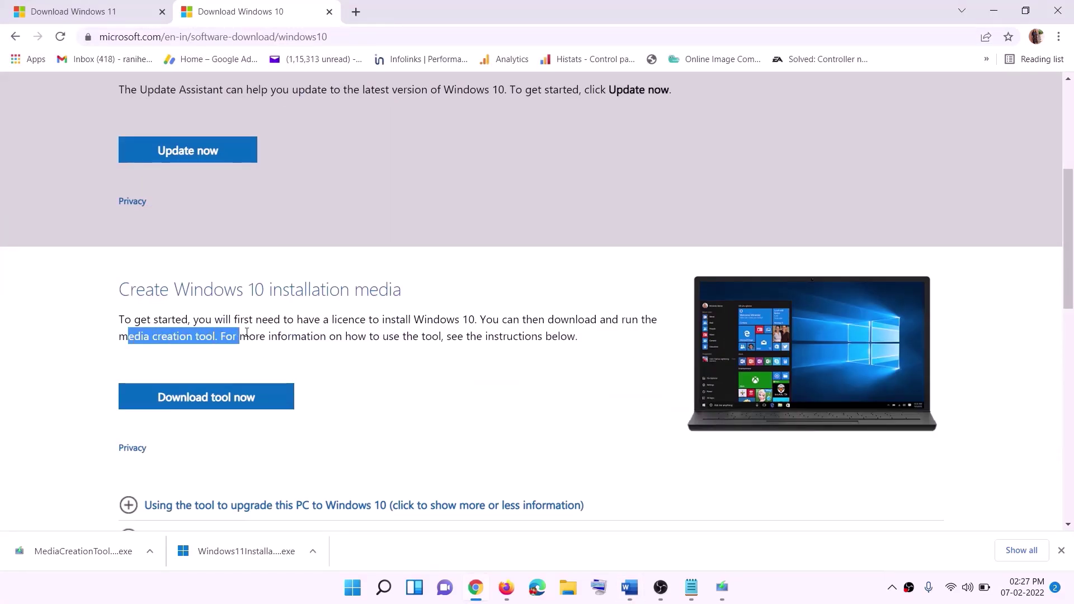
pyautogui.scroll(-3, 360, 307)
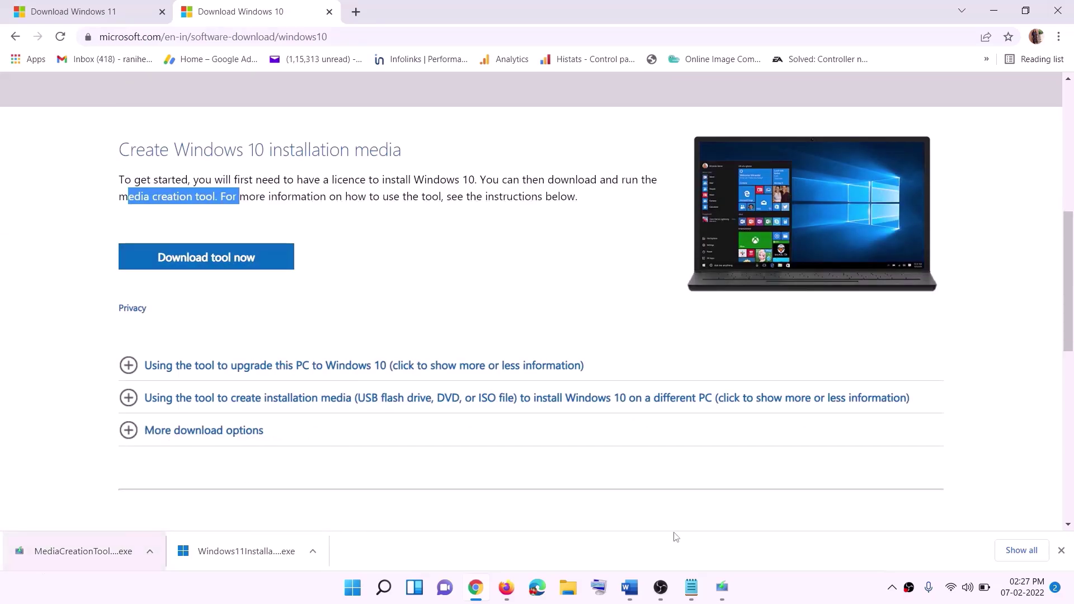
pyautogui.click(721, 587)
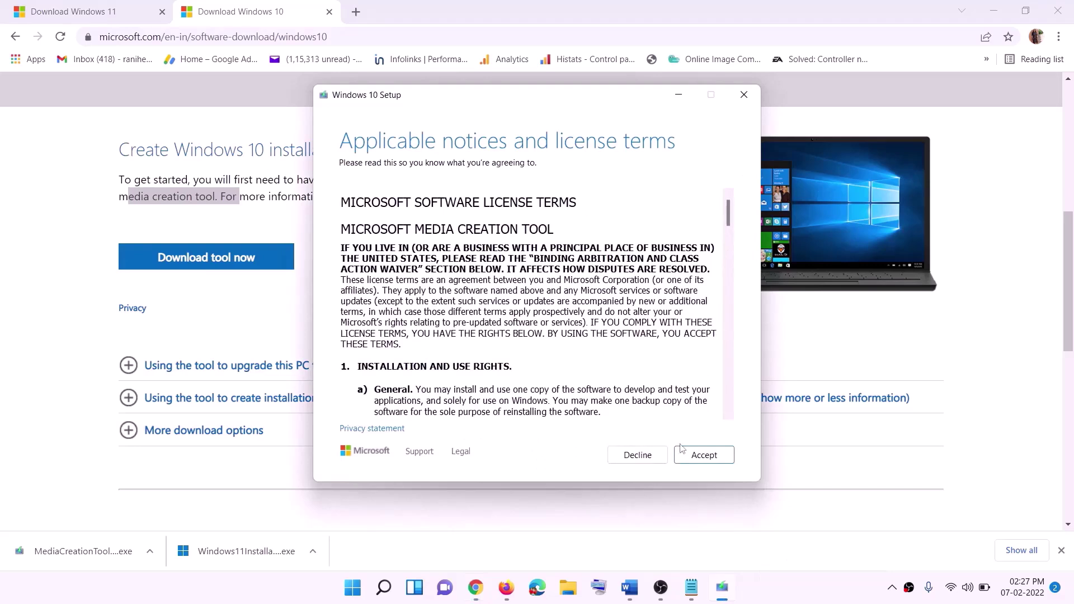
pyautogui.click(699, 457)
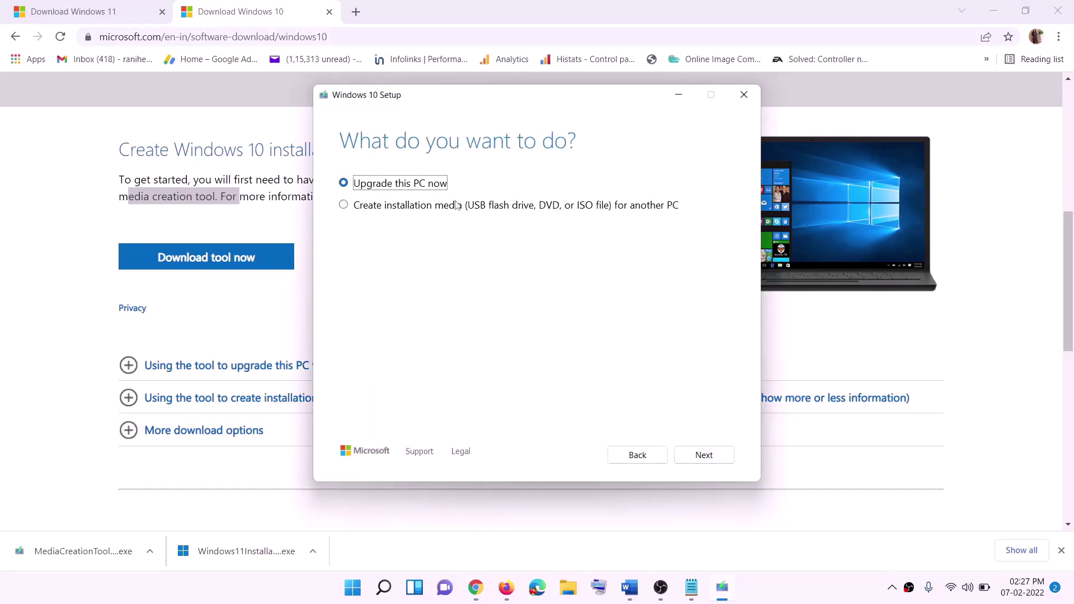
pyautogui.click(704, 456)
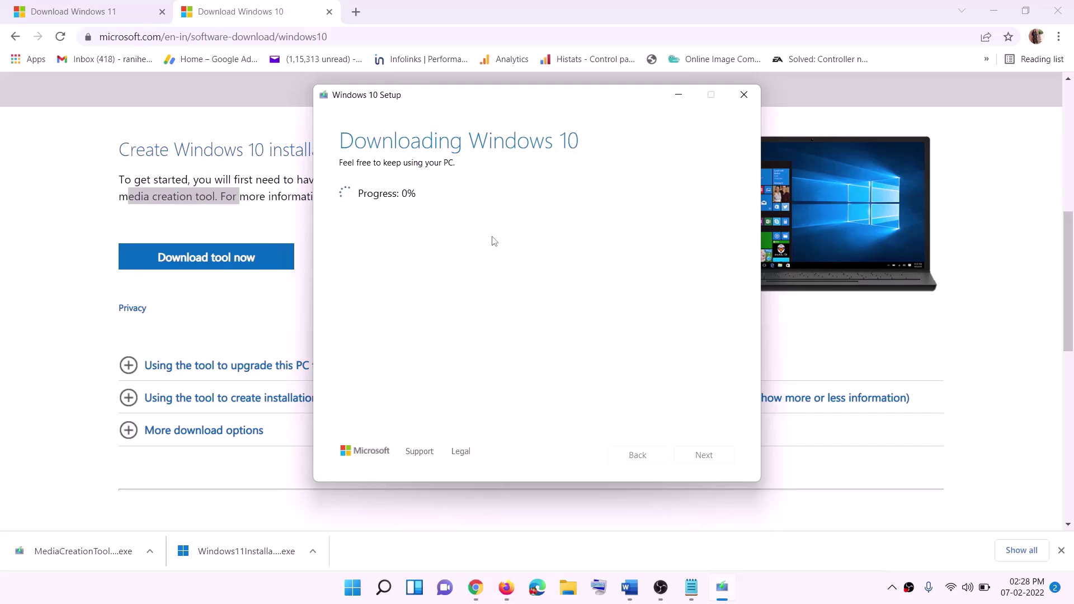
pyautogui.click(793, 599)
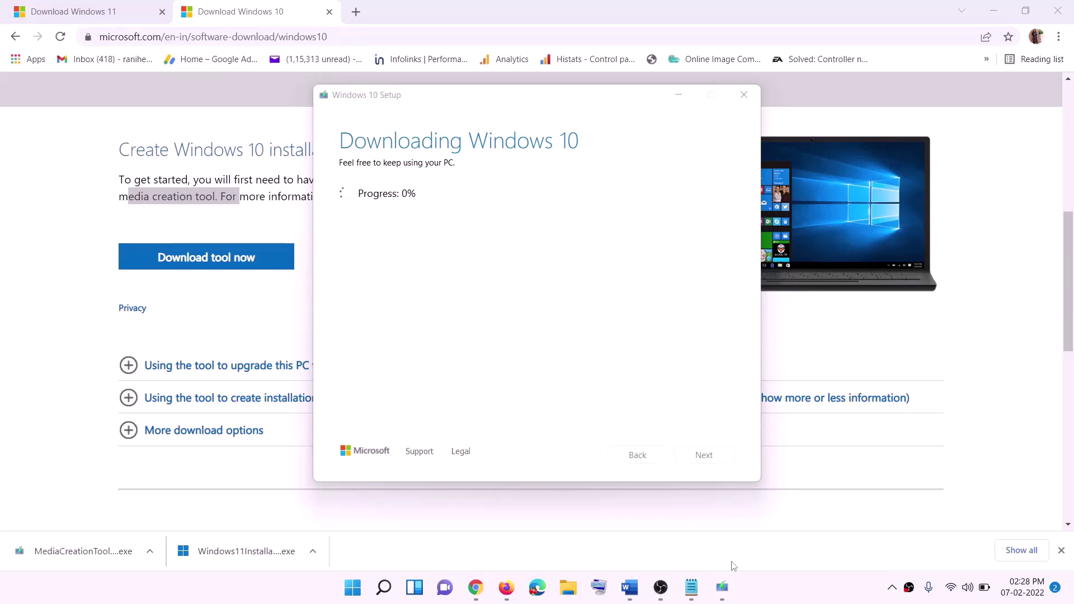
# Maximize the Word guide, review the Ready to install screenshot, then switch to the Download Windows 11 page
pyautogui.click(636, 598)
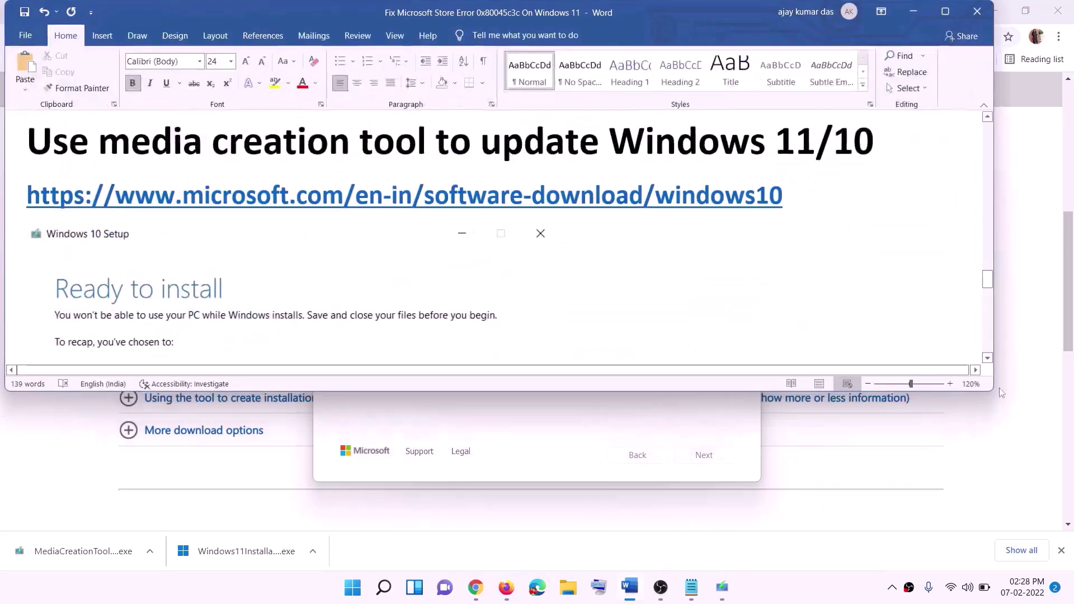
pyautogui.scroll(-1, 111, 273)
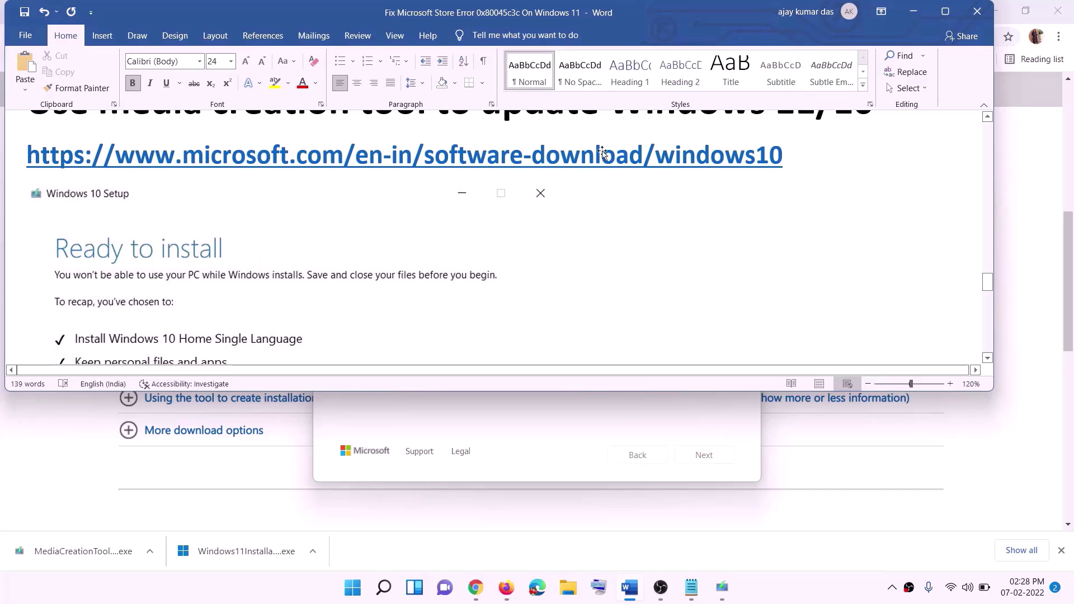
pyautogui.click(945, 12)
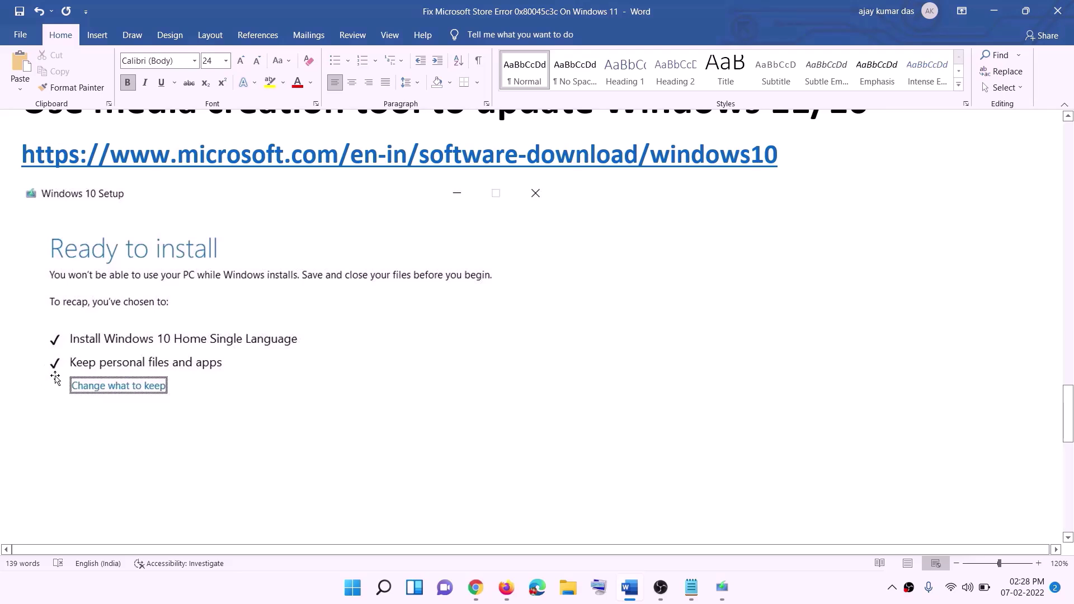
pyautogui.scroll(-3, 551, 388)
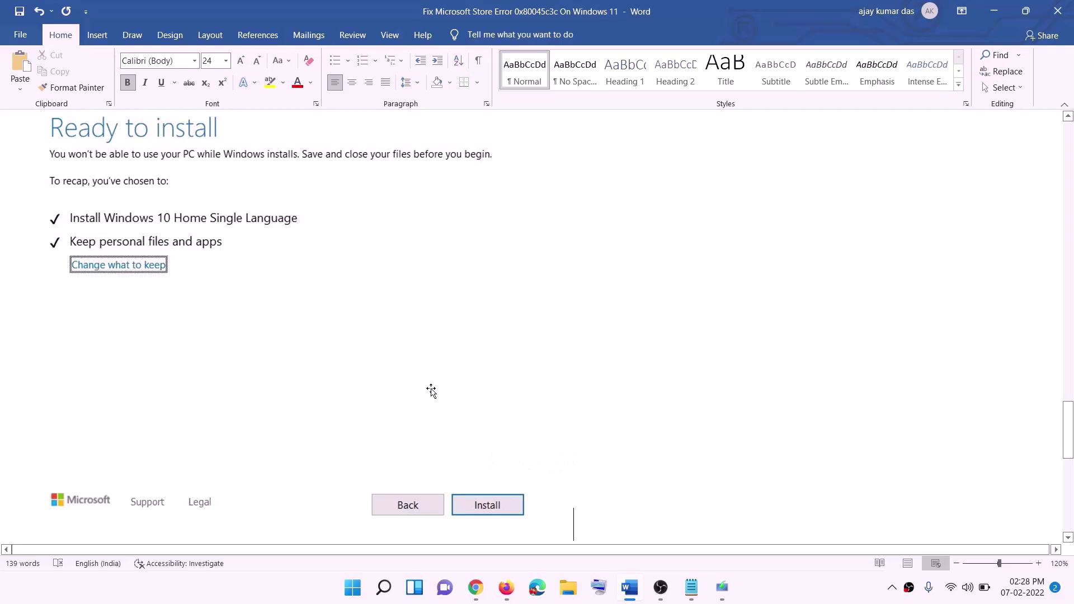
pyautogui.scroll(1, 440, 347)
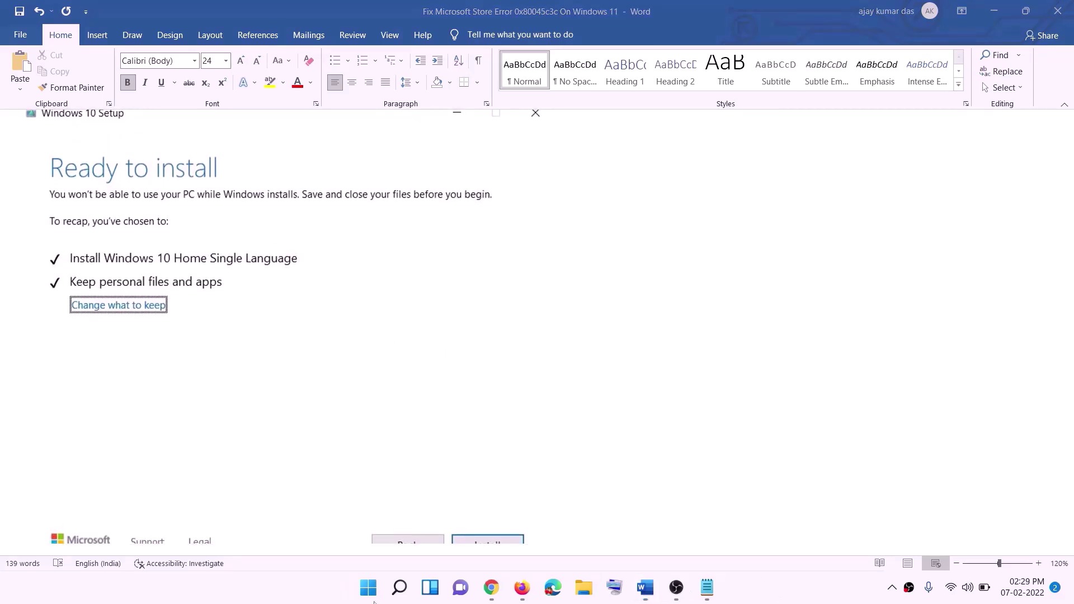
pyautogui.click(492, 588)
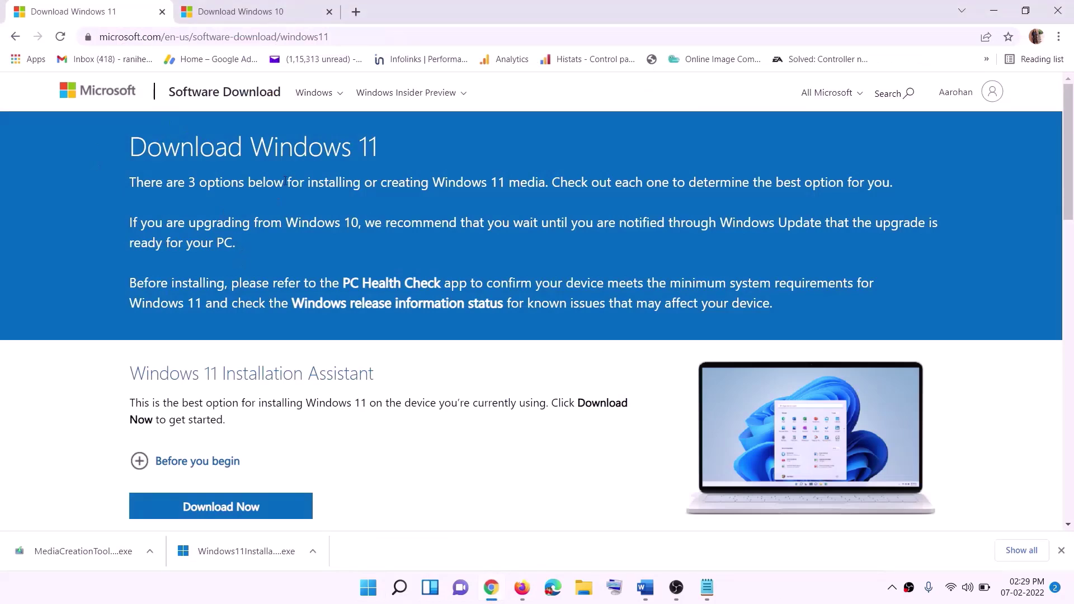
# Download the Windows 11 media creation tool and allow it to run
pyautogui.scroll(-4, 334, 387)
pyautogui.moveTo(201, 333); pyautogui.dragTo(310, 333)
pyautogui.click(214, 425)
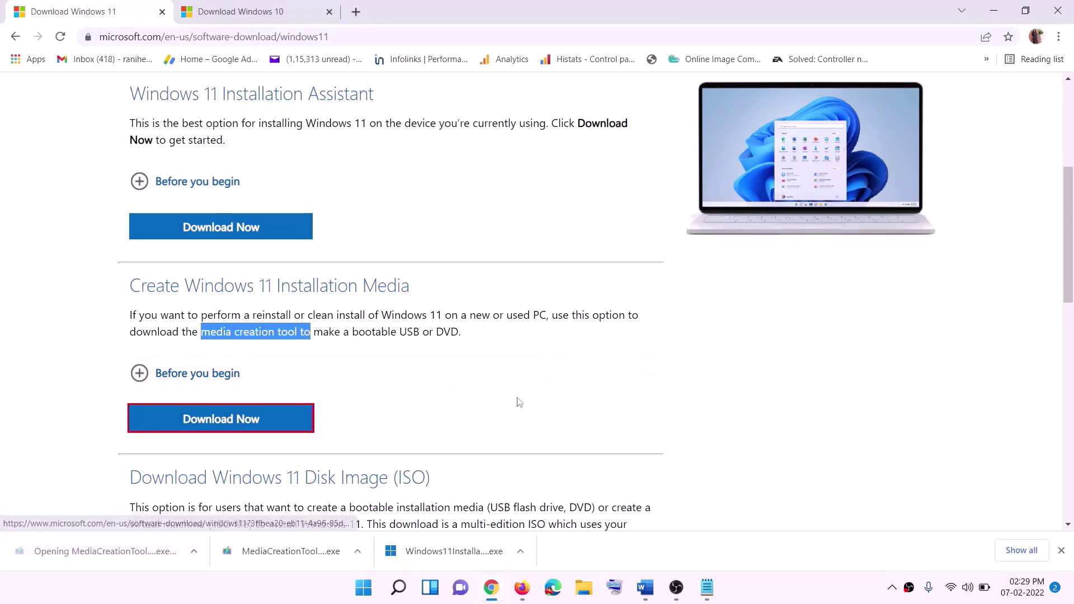
pyautogui.click(476, 413)
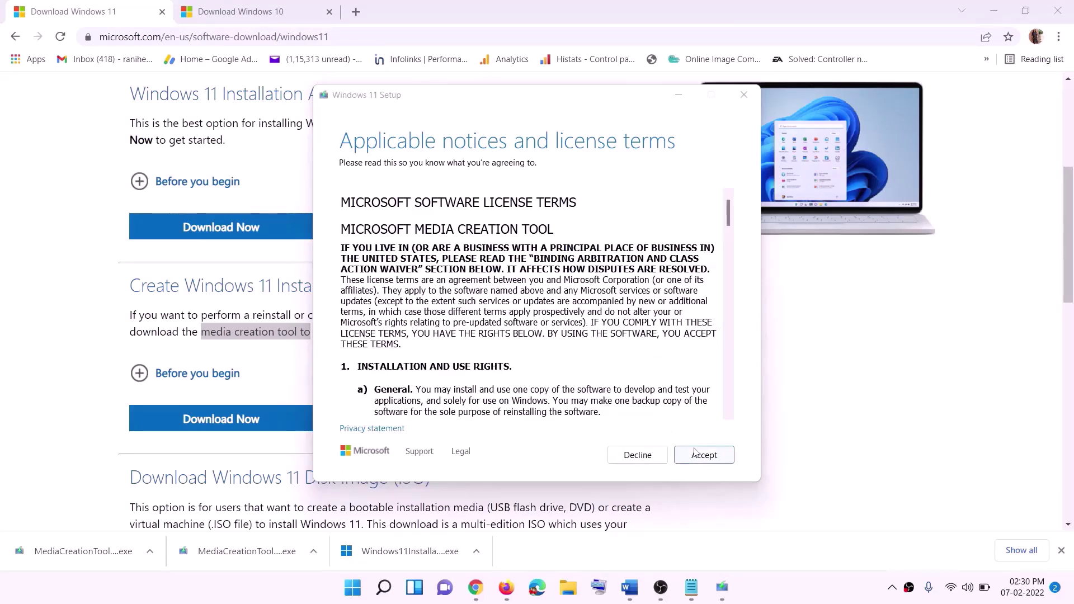
# Accept the license, keep the recommended edition, and save an ISO file to the Desktop
pyautogui.click(699, 455)
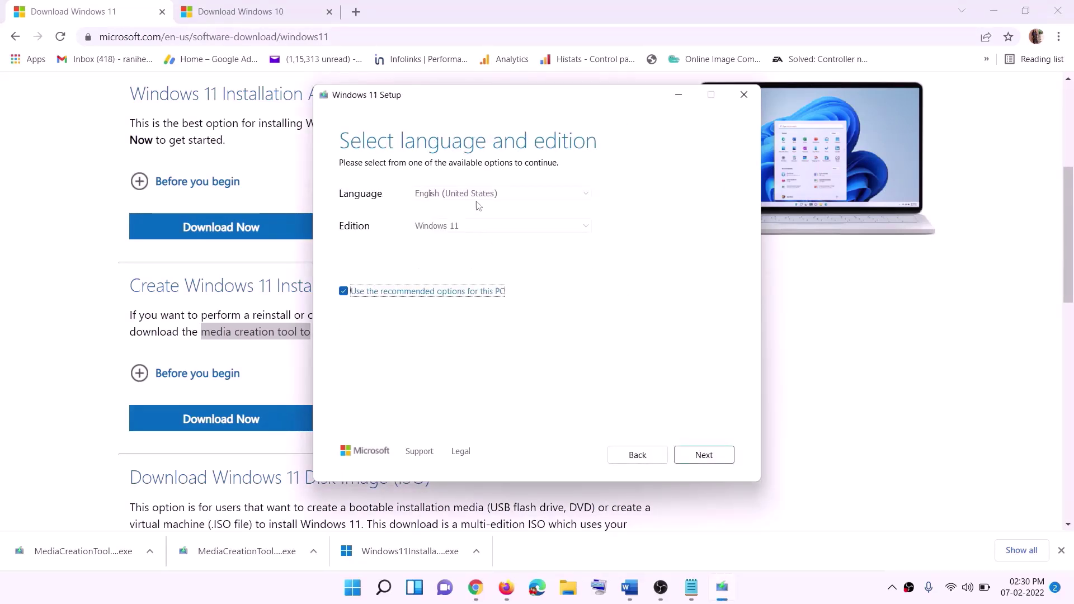
pyautogui.click(696, 454)
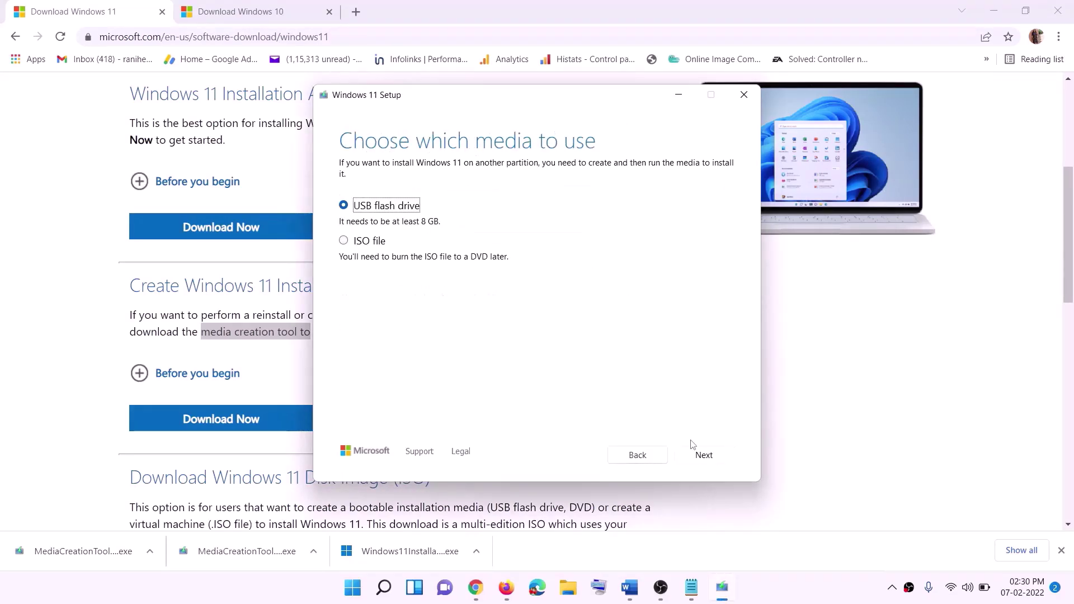
pyautogui.click(363, 244)
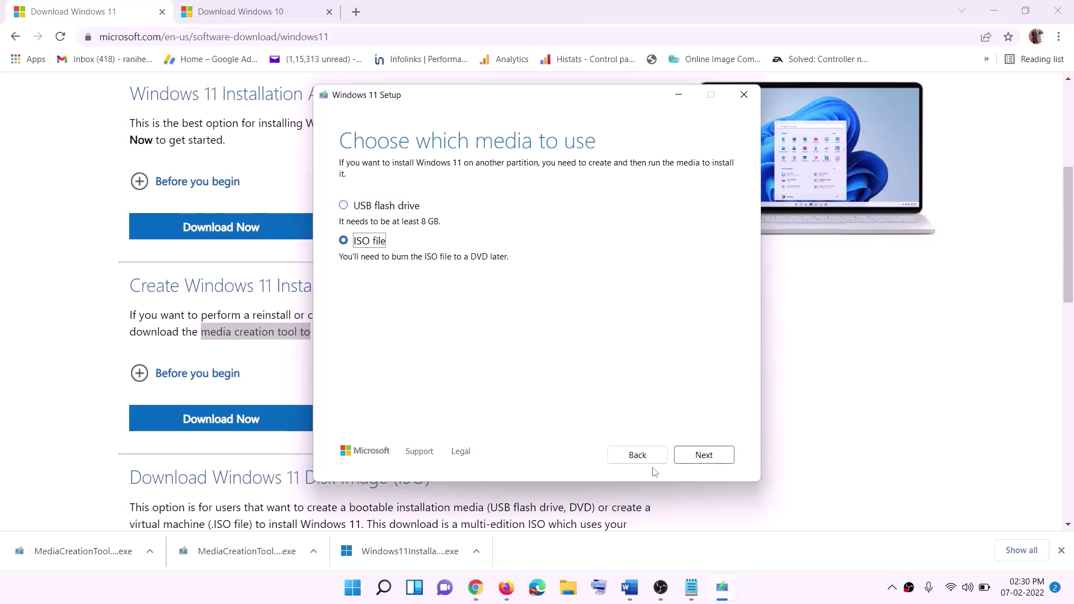
pyautogui.click(704, 455)
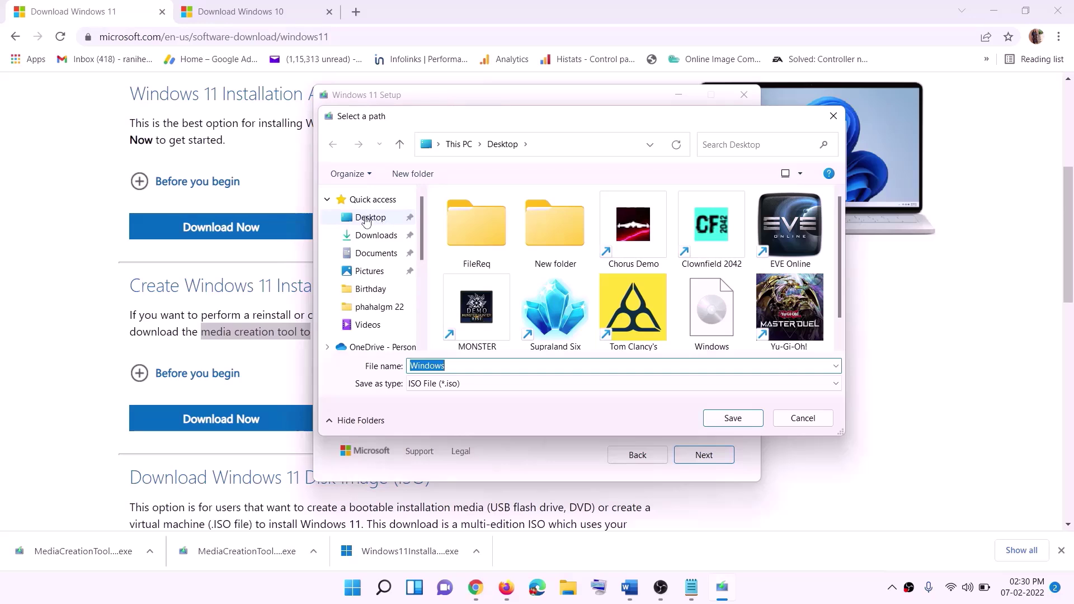
pyautogui.click(368, 221)
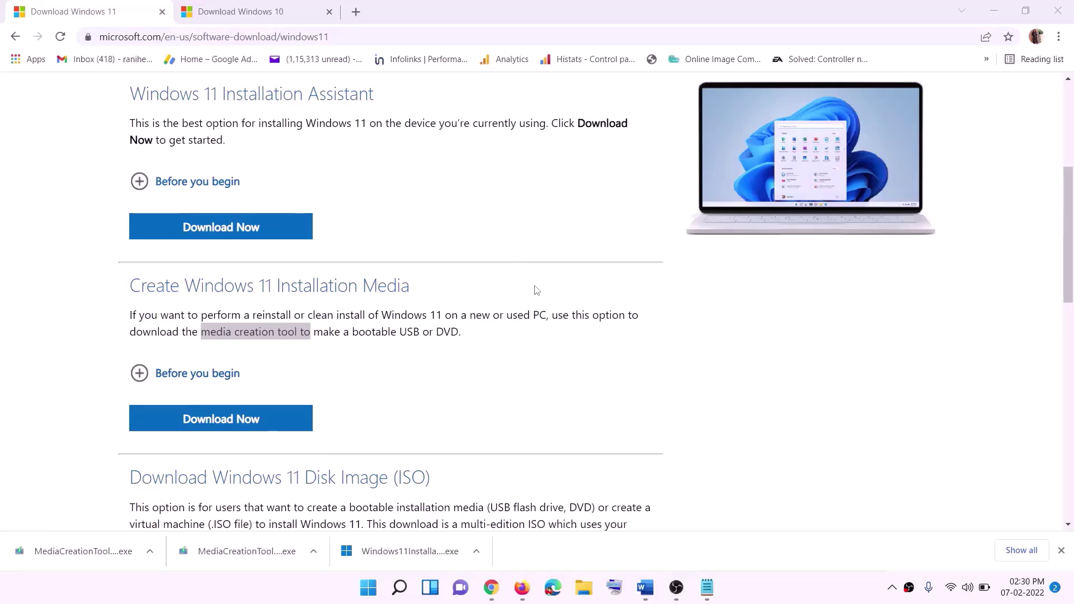
pyautogui.press('super+d')
# Mount the Windows ISO from the desktop and run its setup, approving the UAC prompt
pyautogui.moveTo(245, 28); pyautogui.dragTo(431, 409)
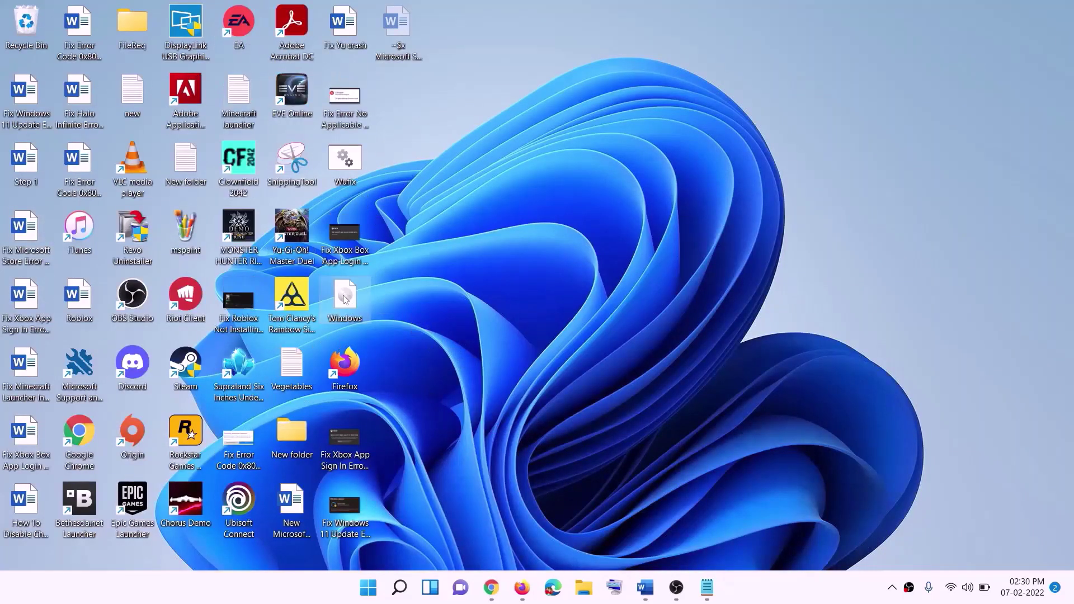
pyautogui.doubleClick(354, 295)
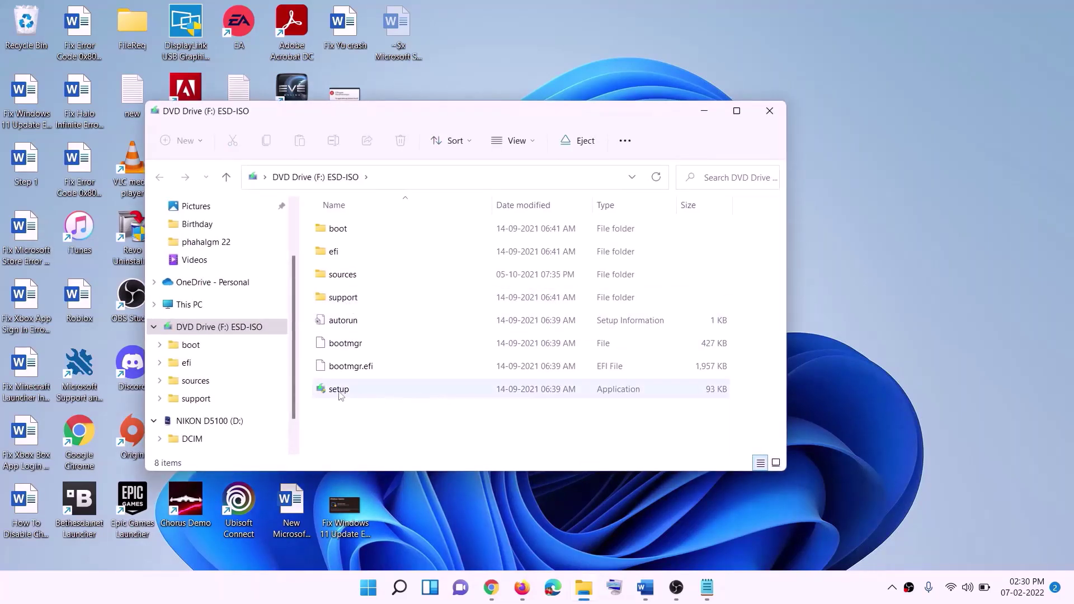
pyautogui.click(339, 391)
pyautogui.doubleClick(366, 387)
pyautogui.click(432, 439)
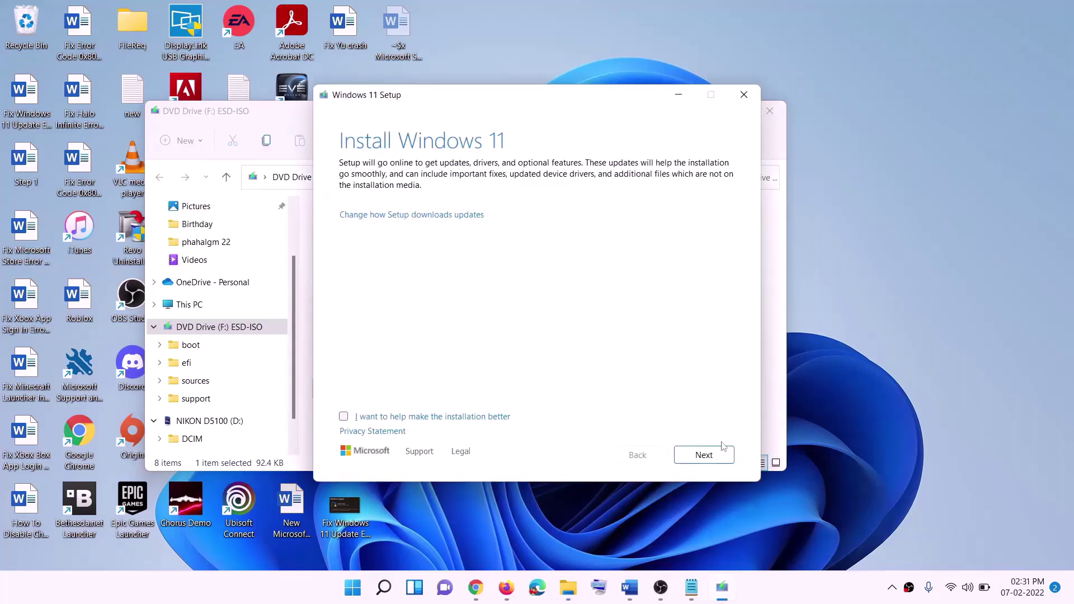
pyautogui.click(706, 454)
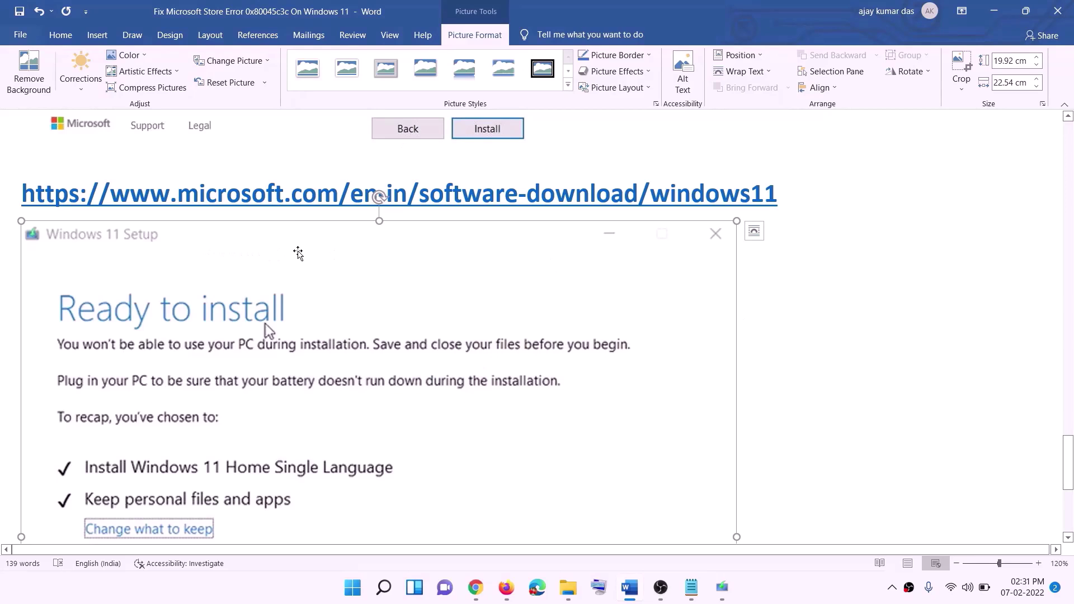
pyautogui.scroll(-5, 248, 279)
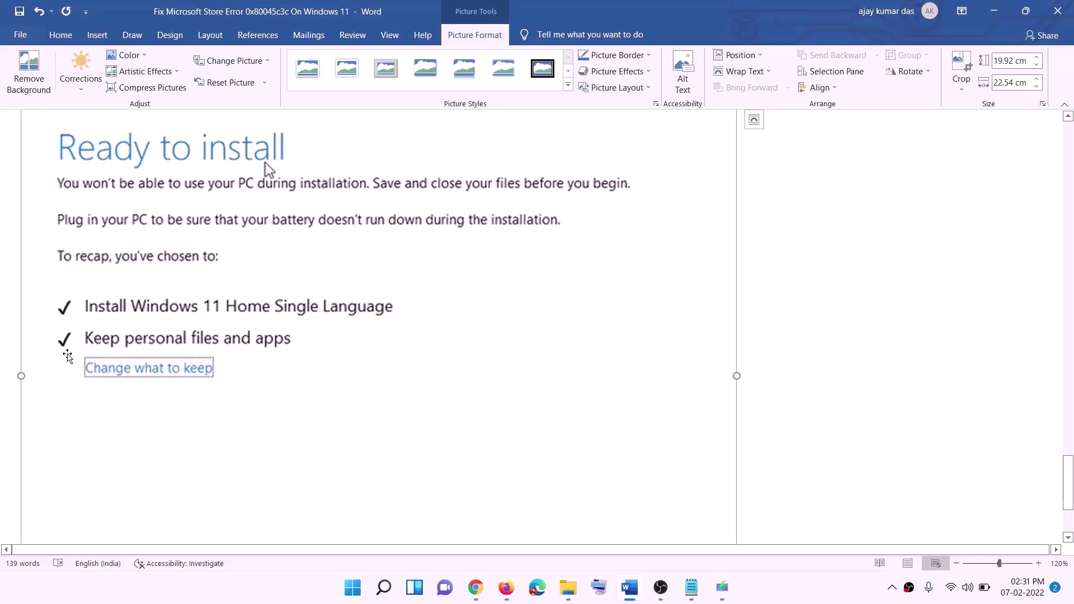
pyautogui.scroll(-3, 398, 351)
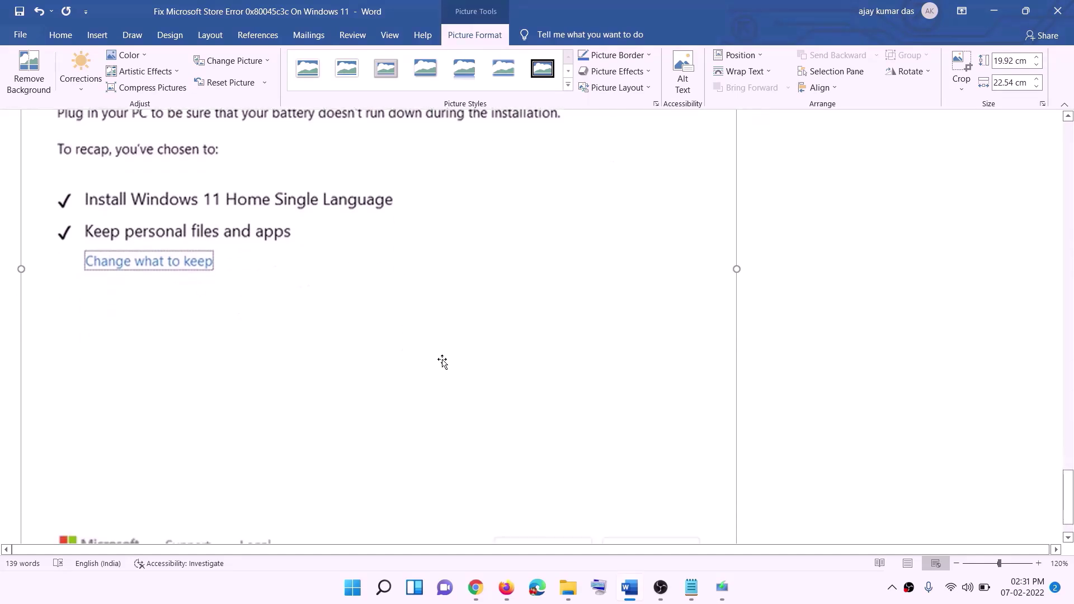
pyautogui.scroll(7, 565, 393)
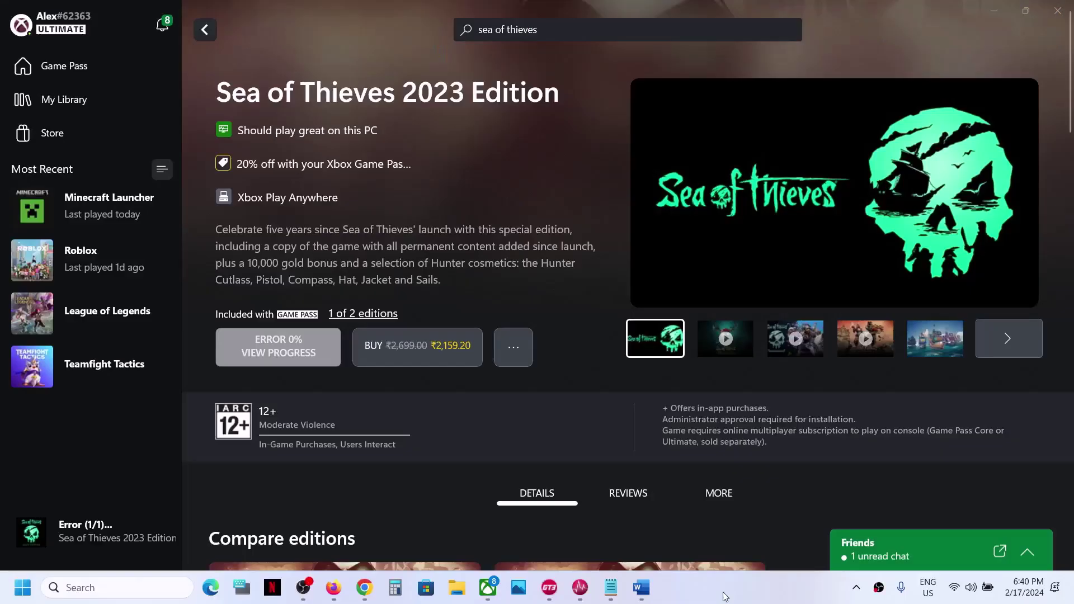
pyautogui.click(284, 361)
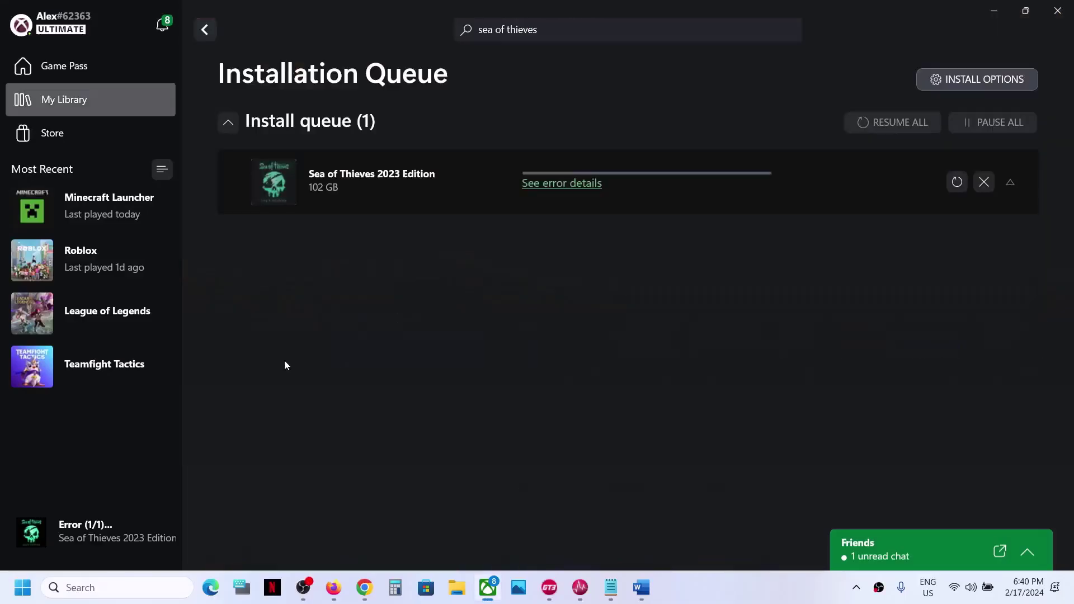
pyautogui.click(571, 183)
pyautogui.click(532, 290)
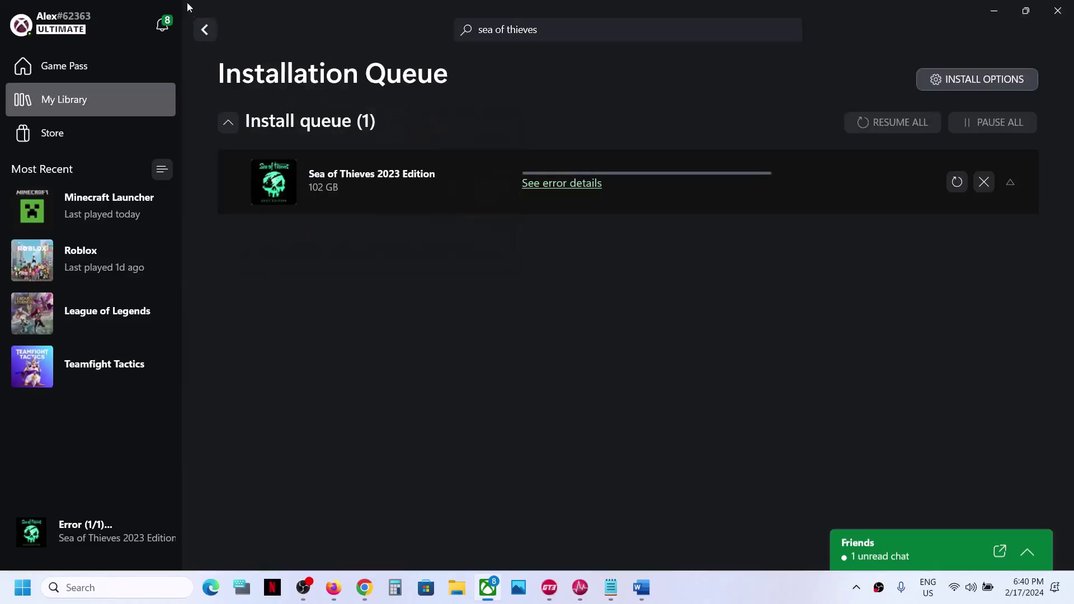
pyautogui.hotkey('alt', 'Left')
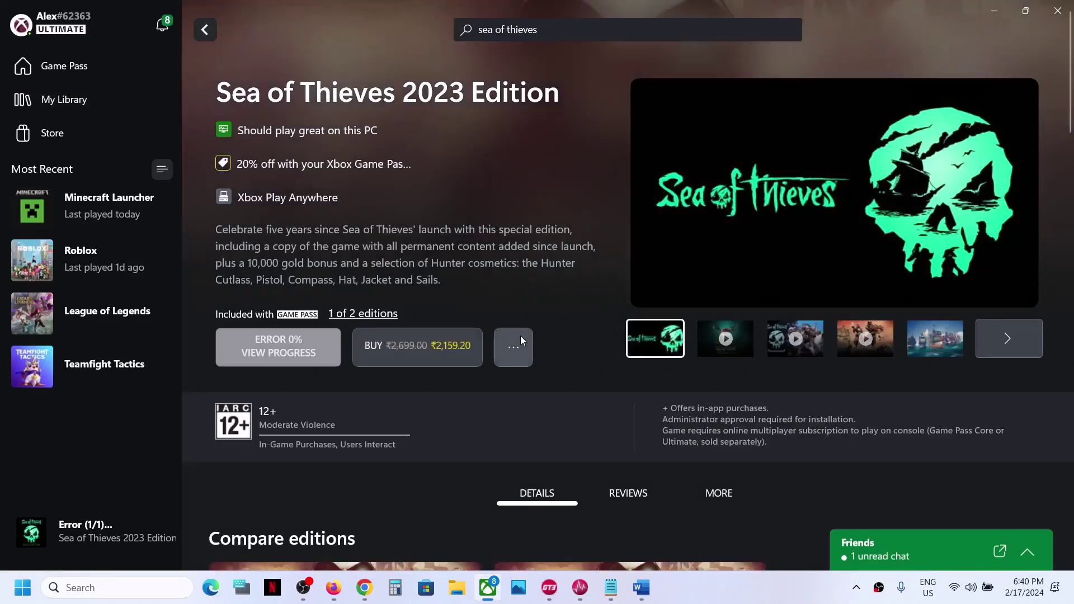
pyautogui.click(746, 592)
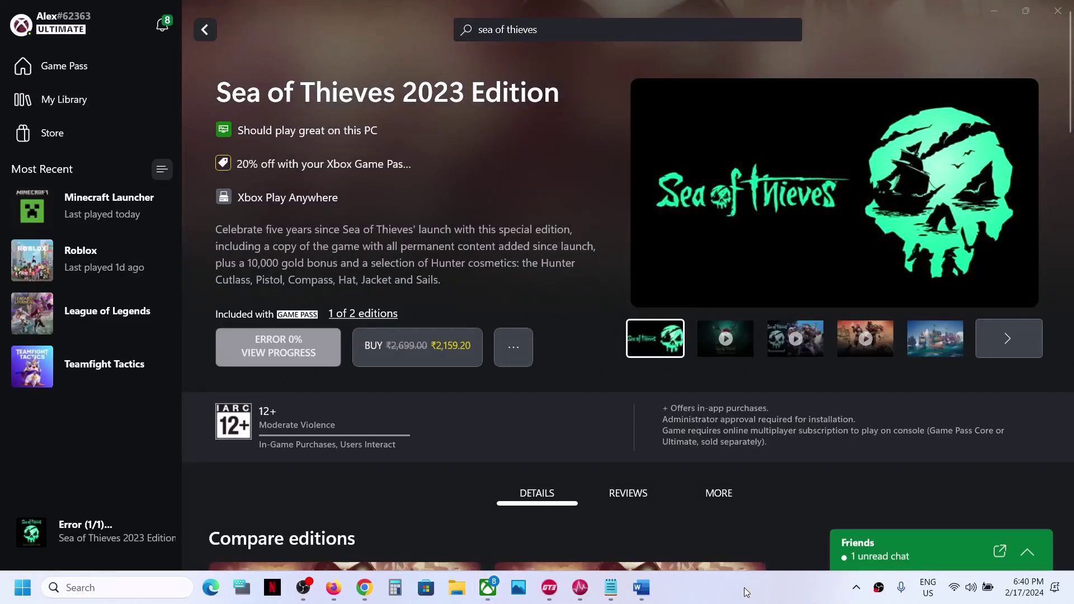